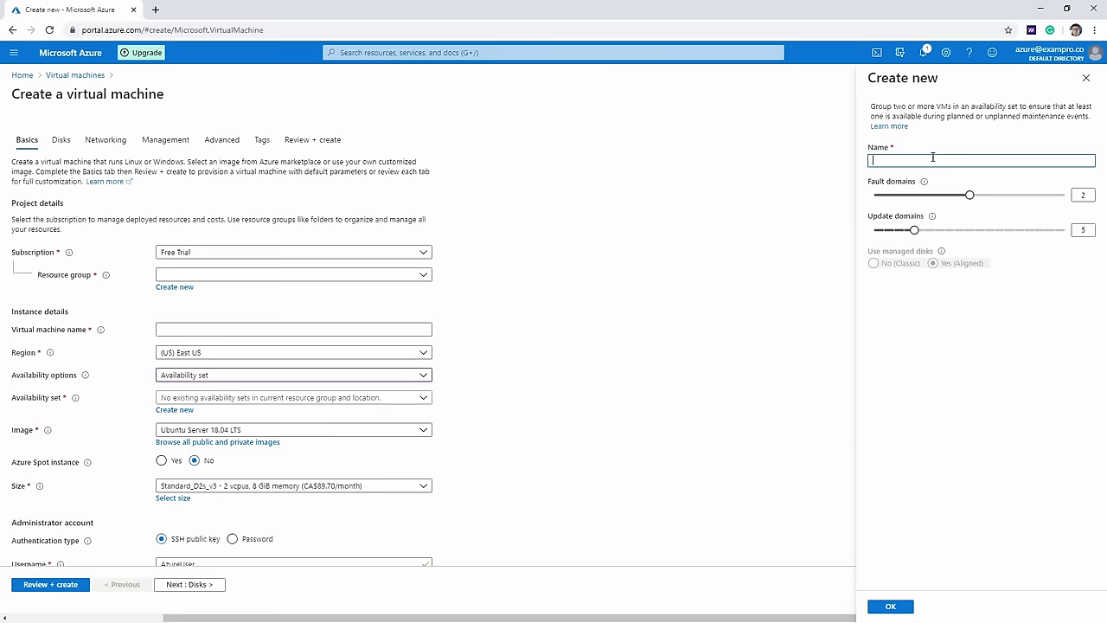
Name the availability set ProductionSet with 3 fault domains and 5 update domains.
type("ProductionSet")
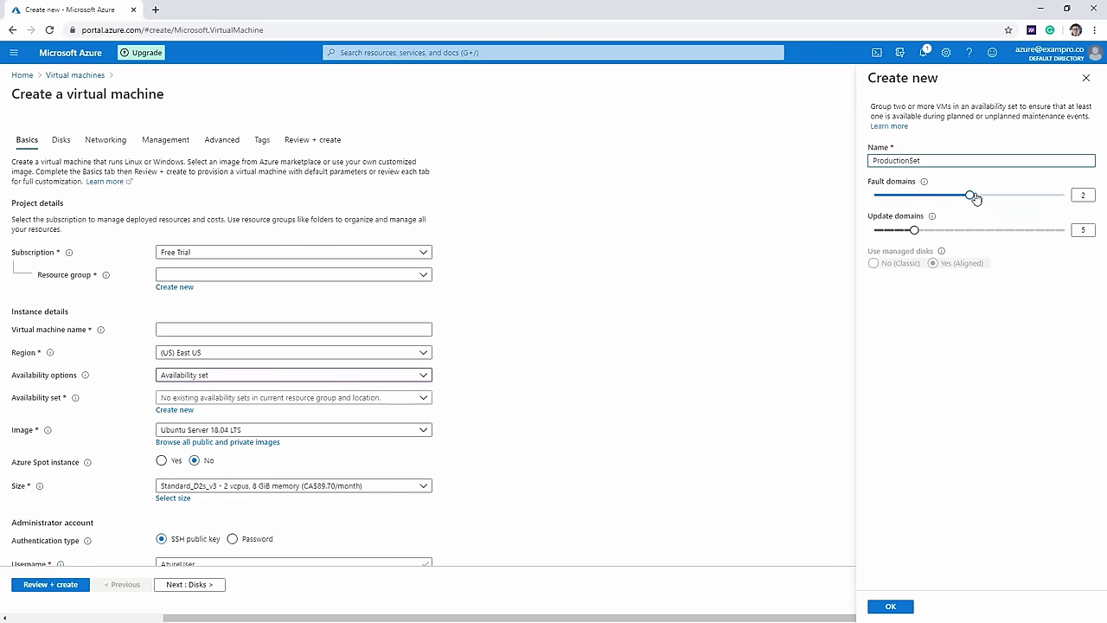
left_click_drag(975, 194, 900, 195)
left_click_drag(874, 254, 1066, 201)
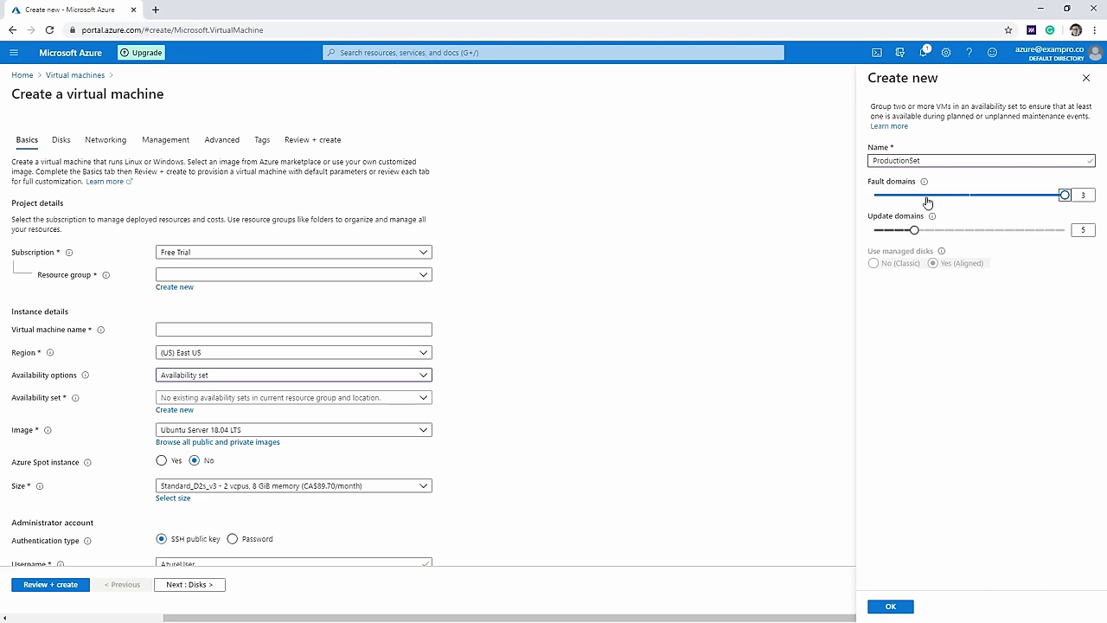
left_click(1069, 202)
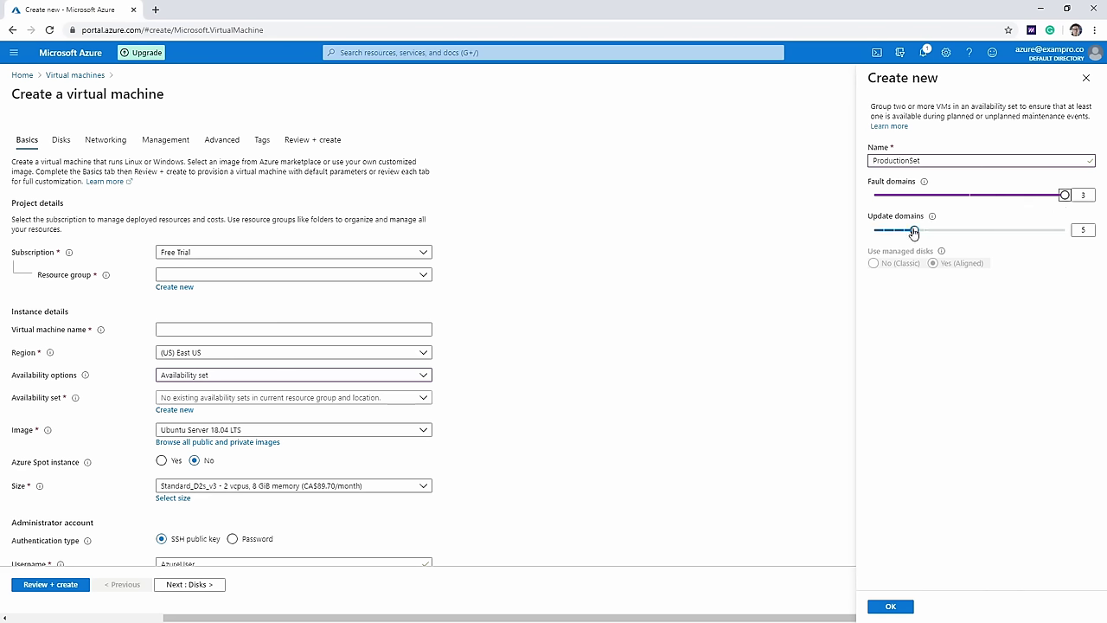
mouse_move(914, 231)
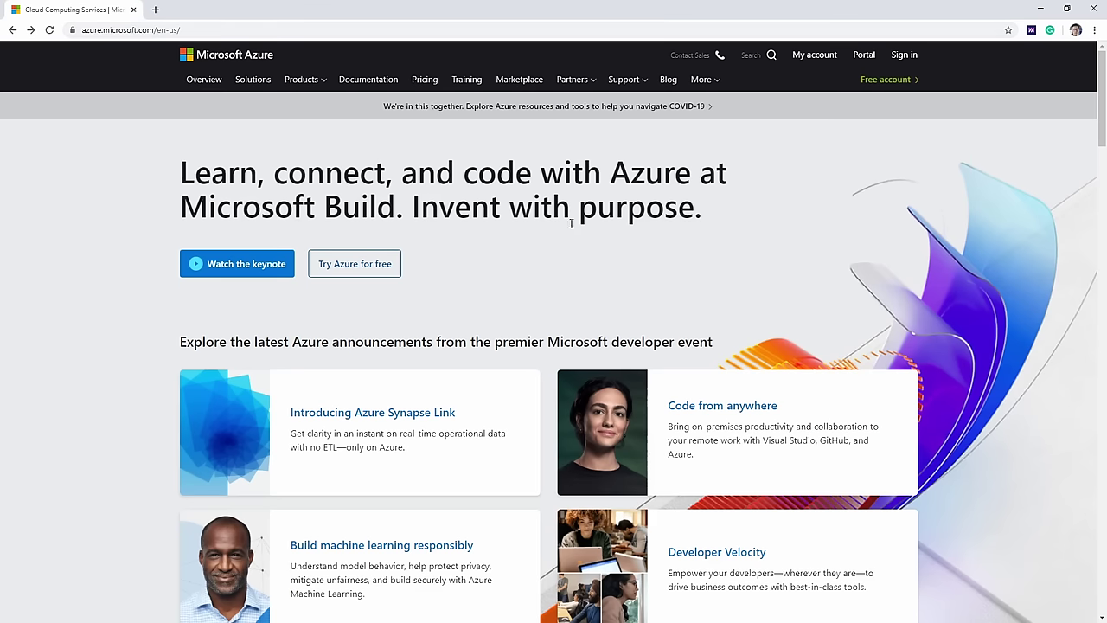
On the Azure homepage, go to the Free account page and choose Start free.
left_click(370, 262)
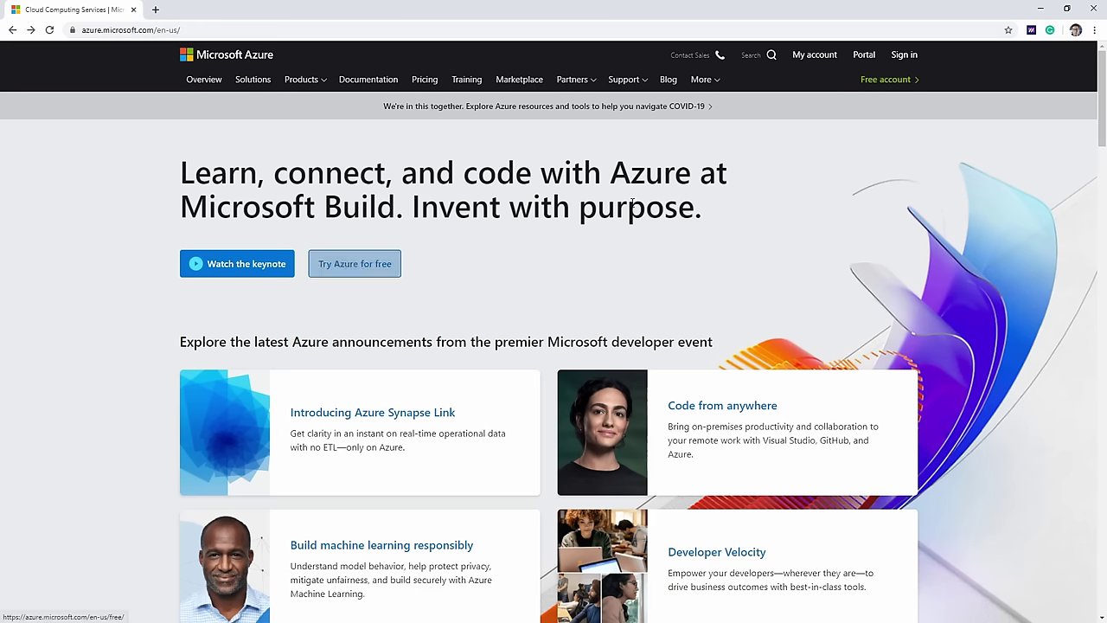
left_click(882, 81)
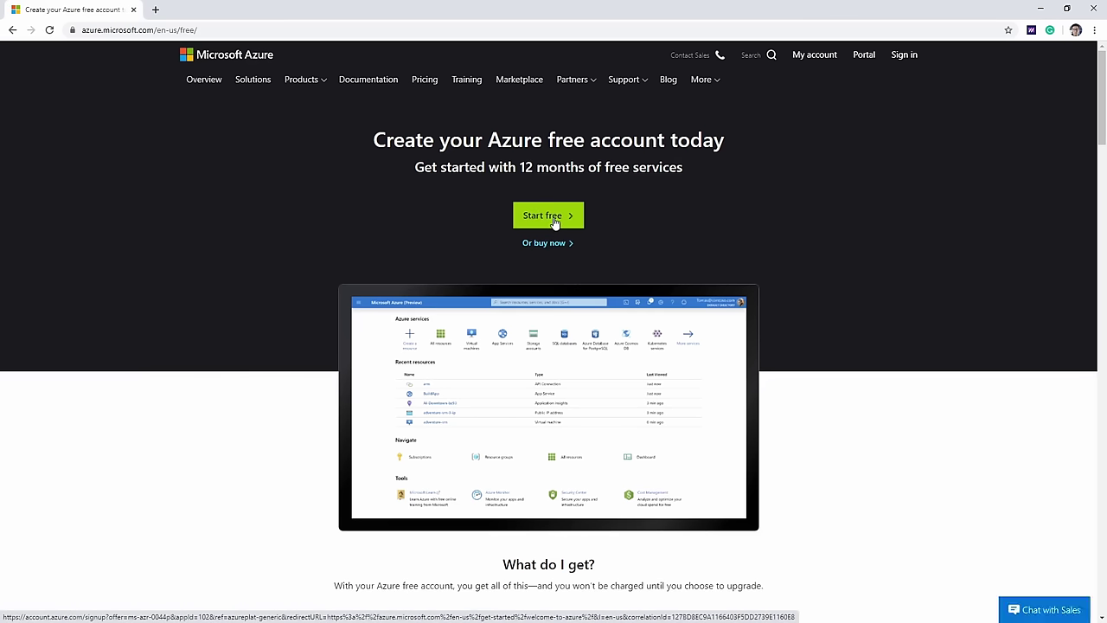
left_click(551, 222)
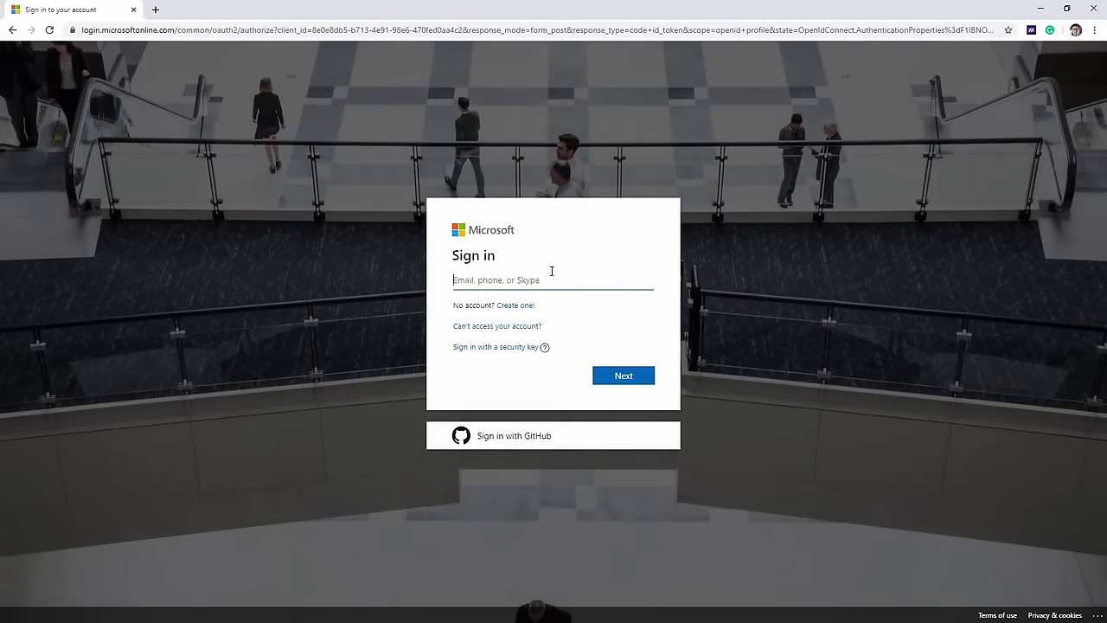
Start creating a new Microsoft account and submit the account's e-mail address.
left_click(525, 306)
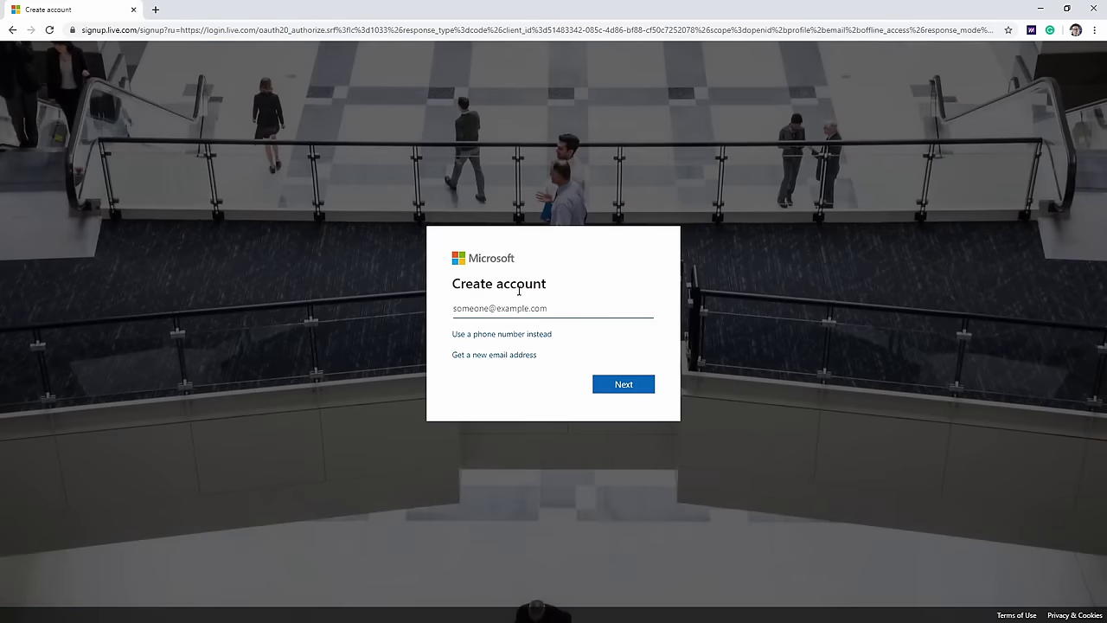
left_click(598, 384)
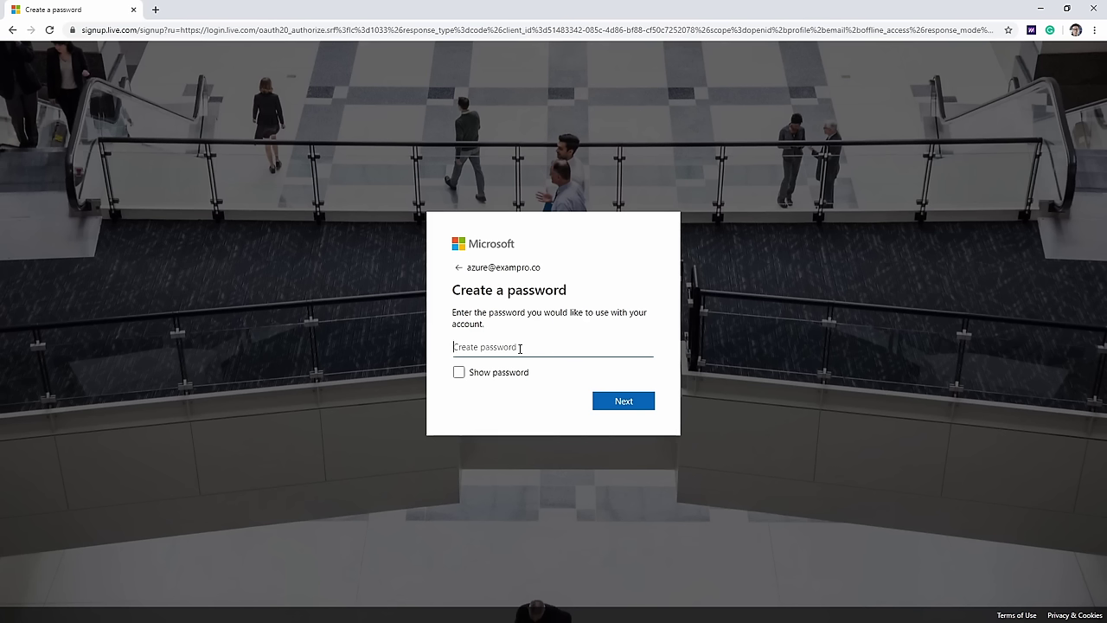
Set the account password, decline saving it, and switch to the verification e-mail.
left_click(520, 336)
left_click(522, 347)
key("ctrl+v")
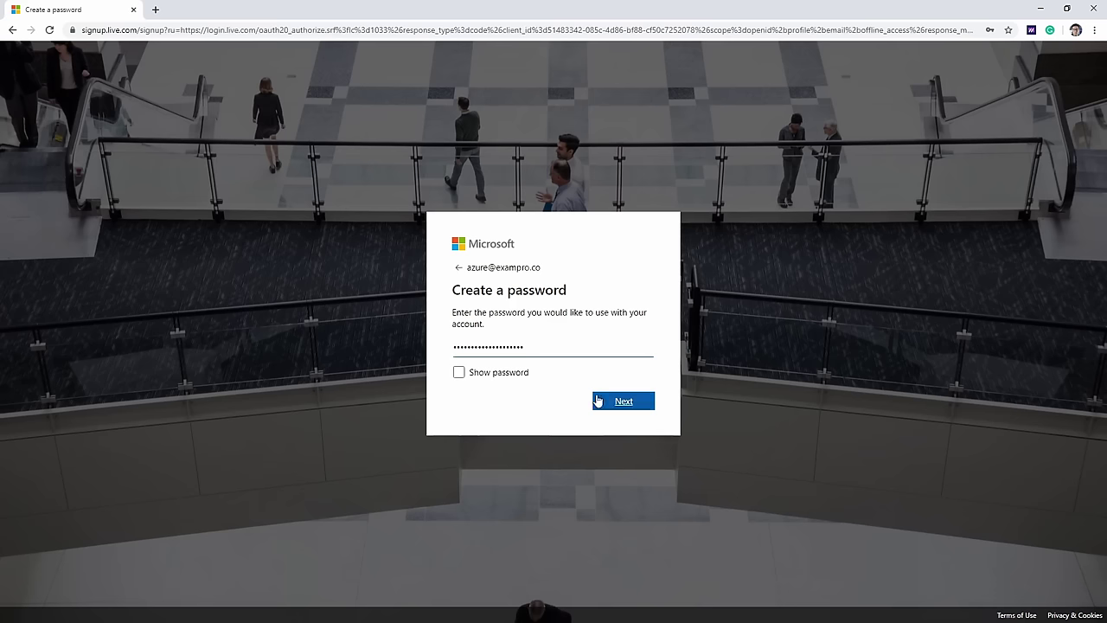
left_click(609, 402)
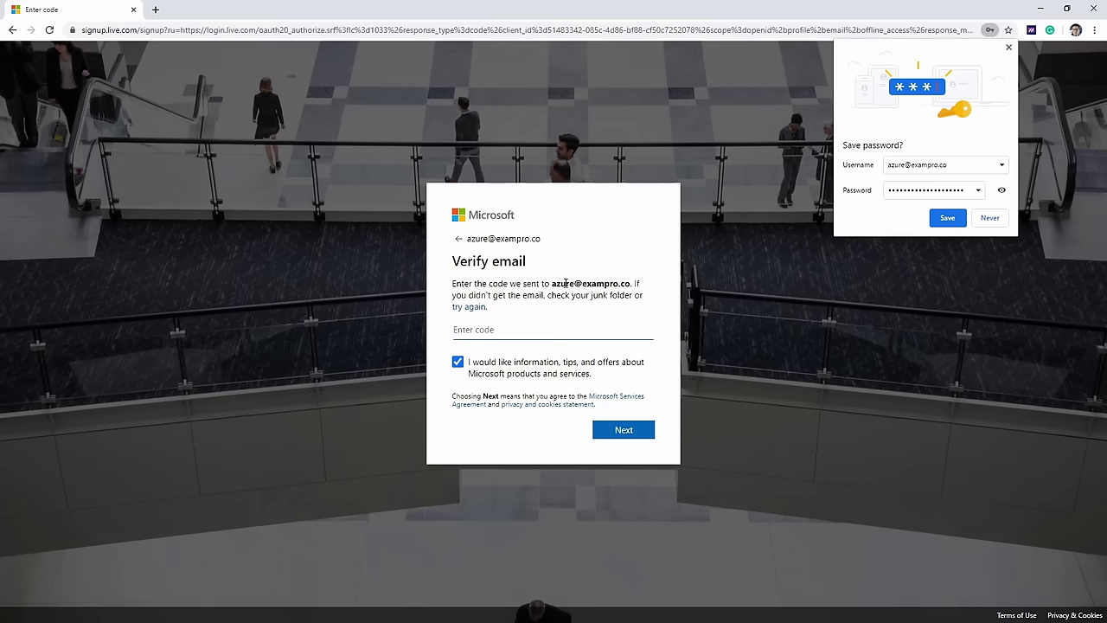
left_click(1008, 47)
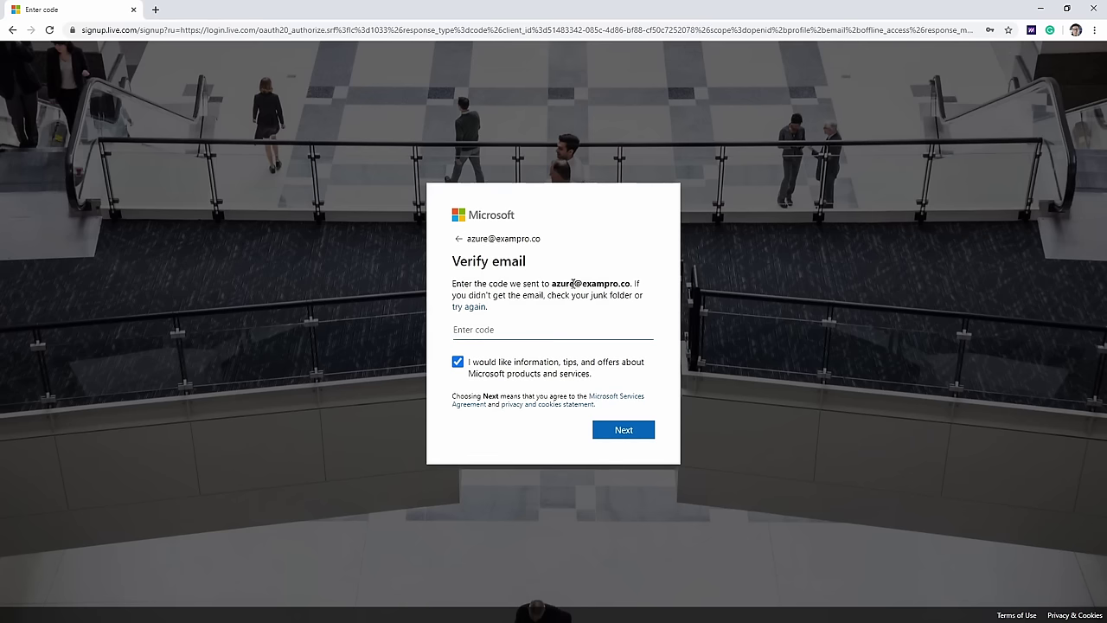
key("alt+Tab")
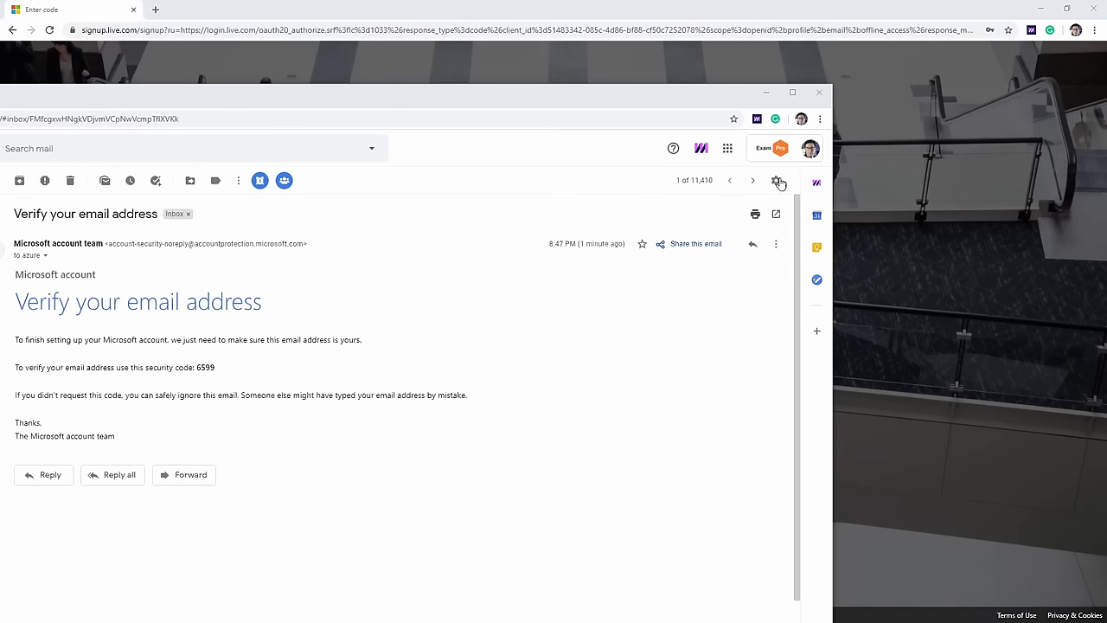
Enter the e-mailed verification code, opt out of marketing offers, and solve the character captcha.
left_click(819, 92)
left_click(517, 333)
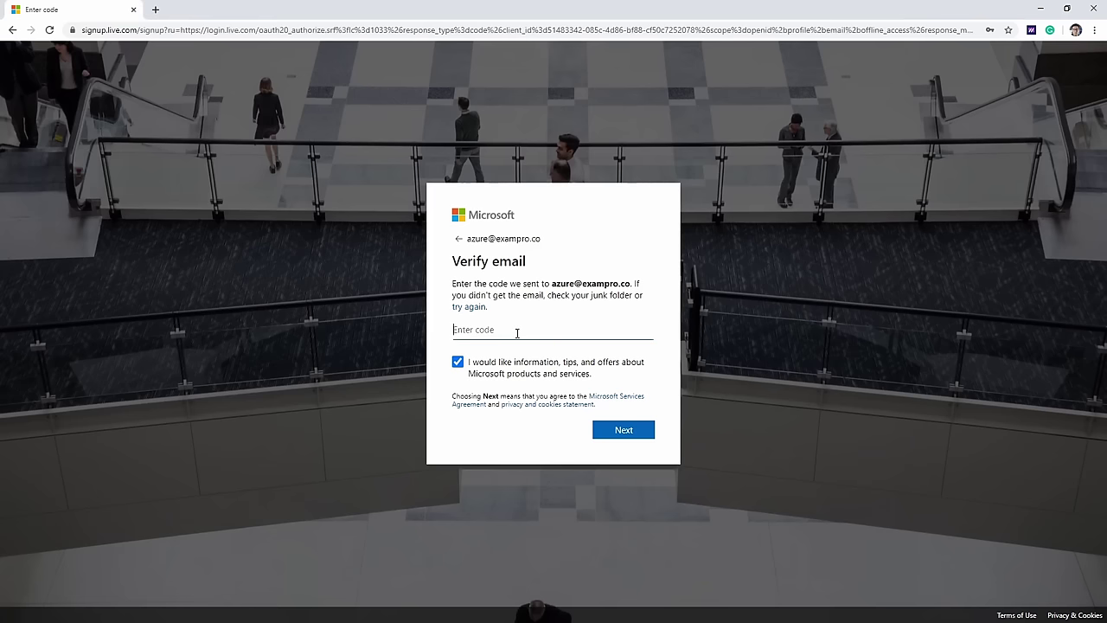
left_click(460, 364)
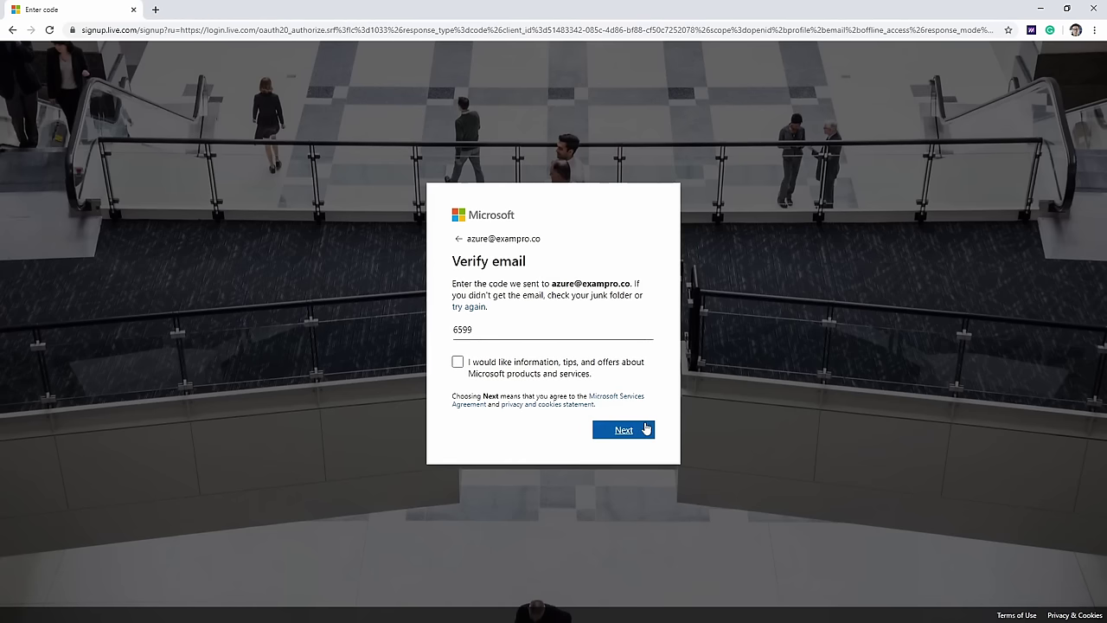
left_click(645, 428)
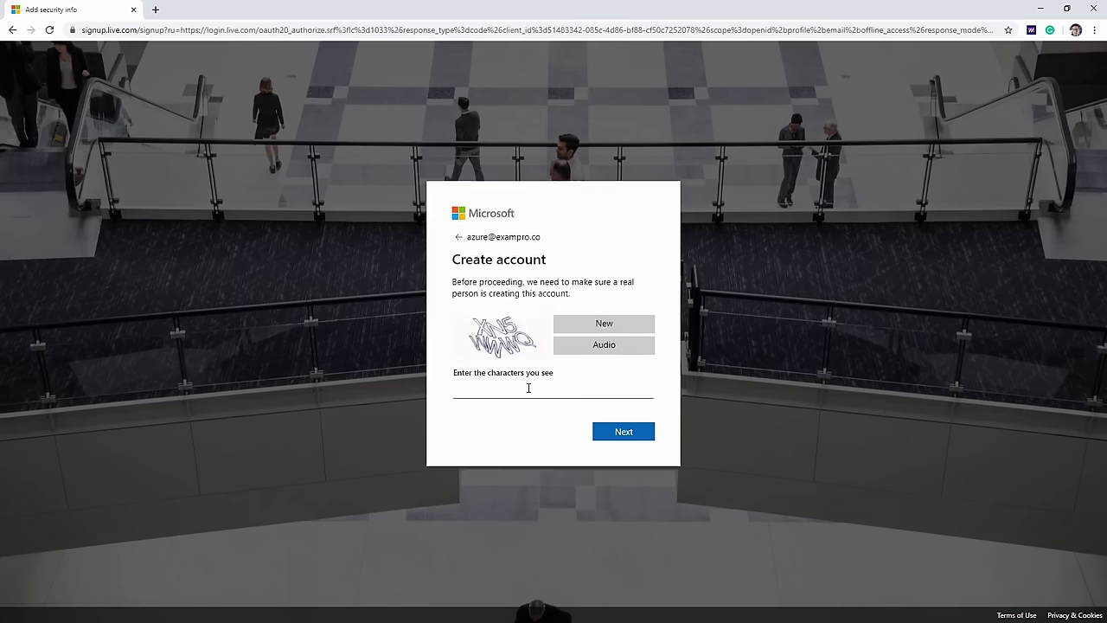
type("XN5WWWQ")
left_click(624, 430)
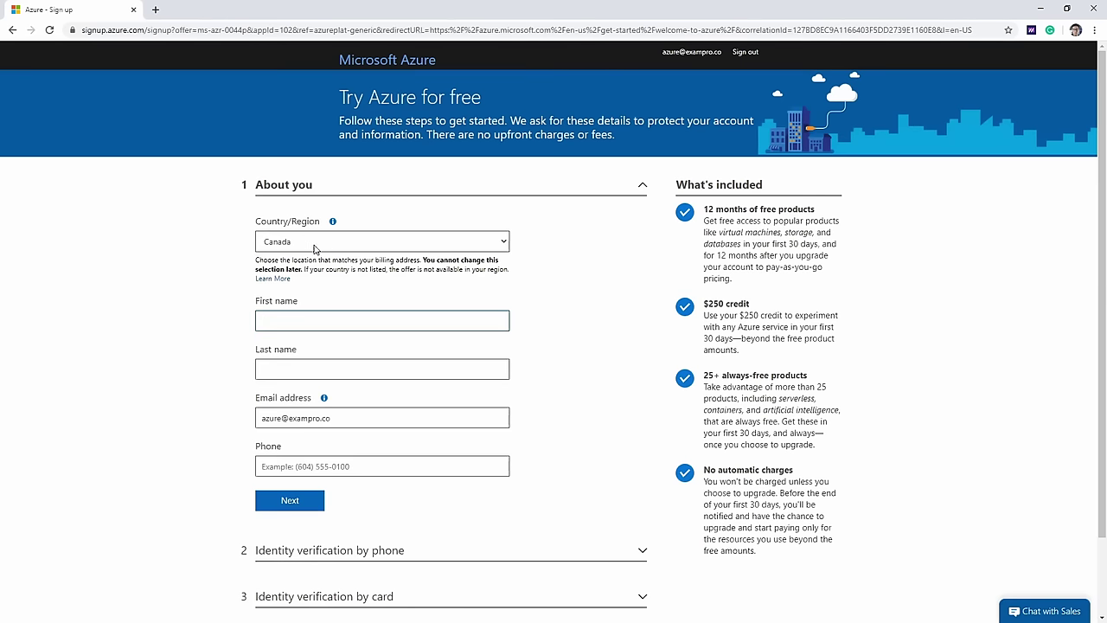
Fill in and submit the About you details.
scroll(222, 366, "down", 1)
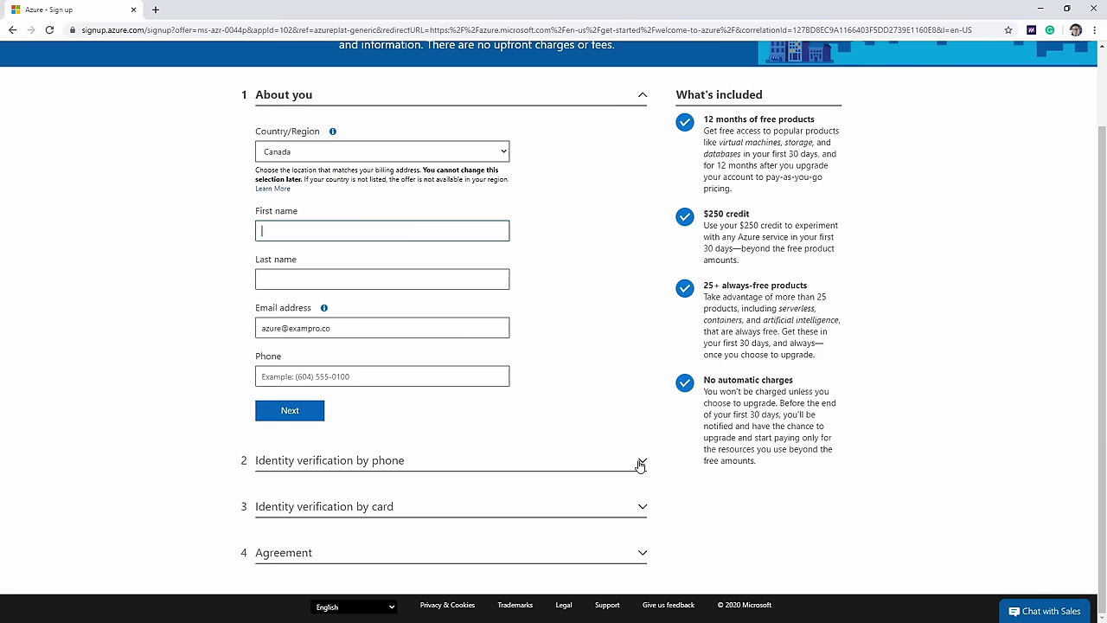
left_click(643, 507)
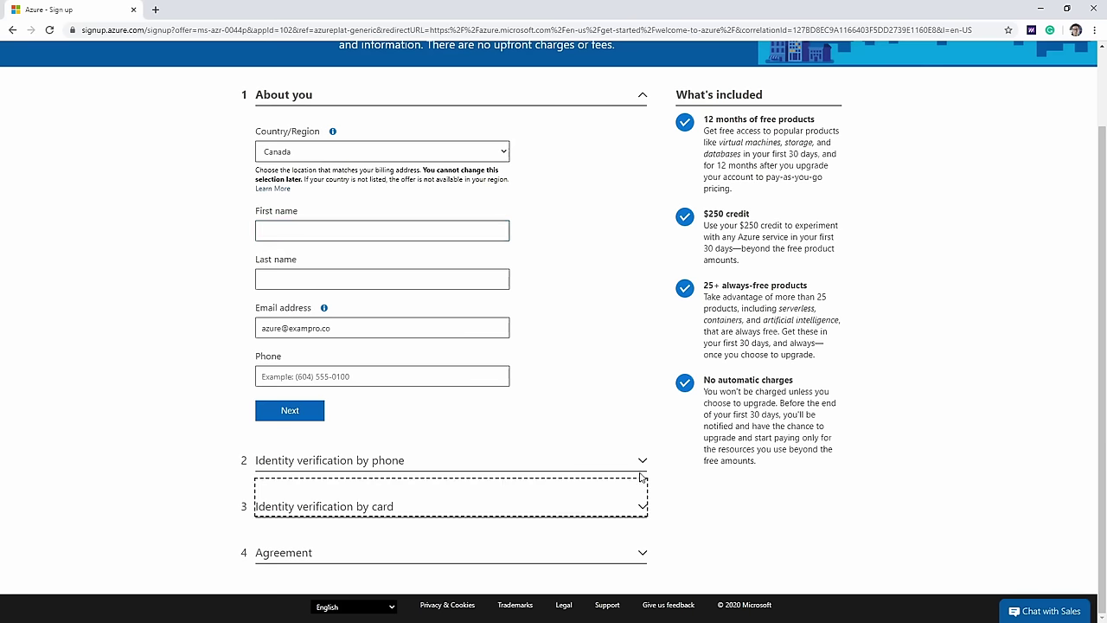
left_click(643, 462)
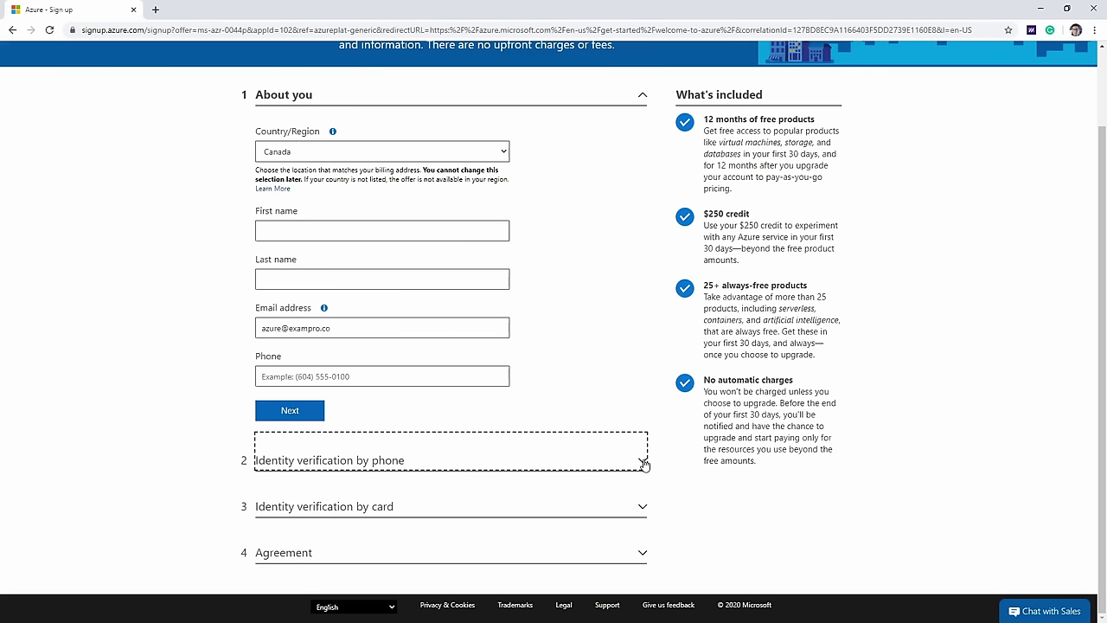
left_click(639, 373)
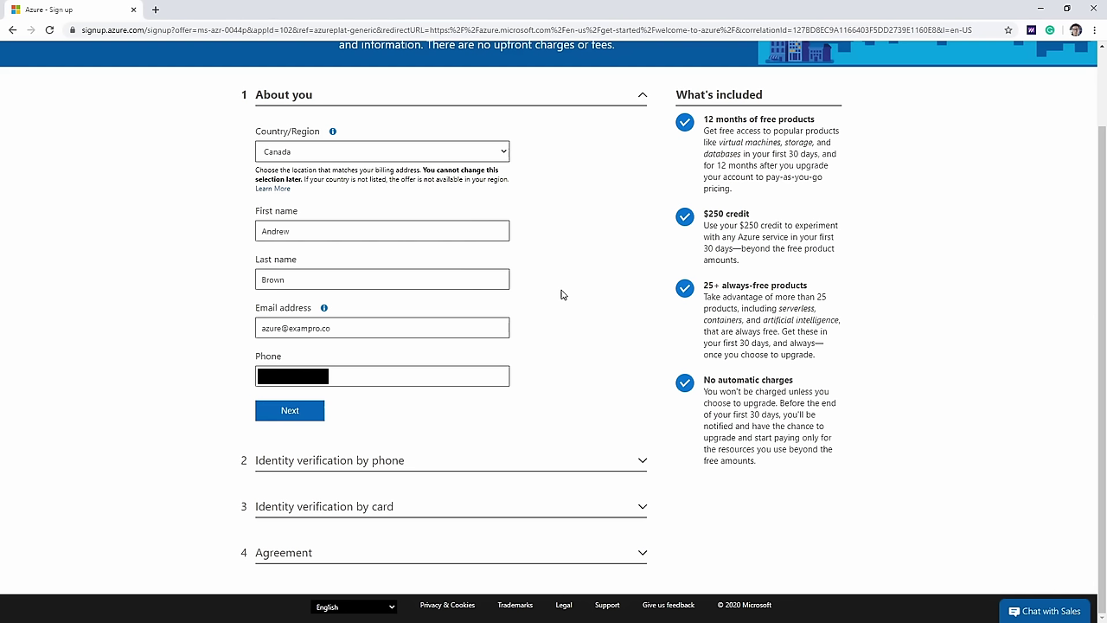
left_click(308, 416)
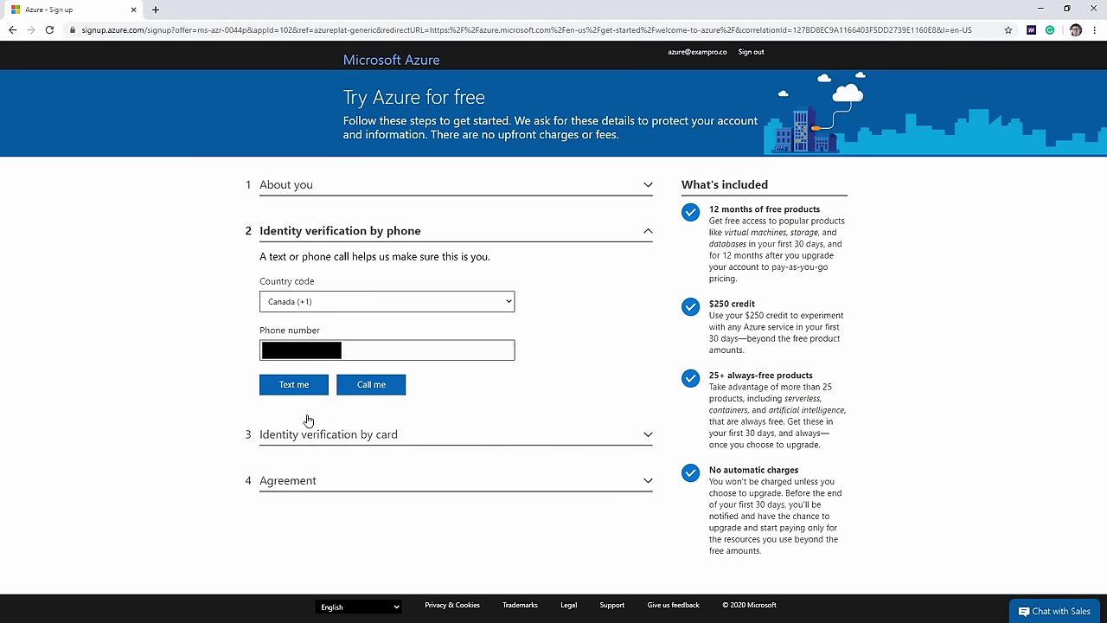
Verify the phone number with the code received by text message.
left_click(313, 386)
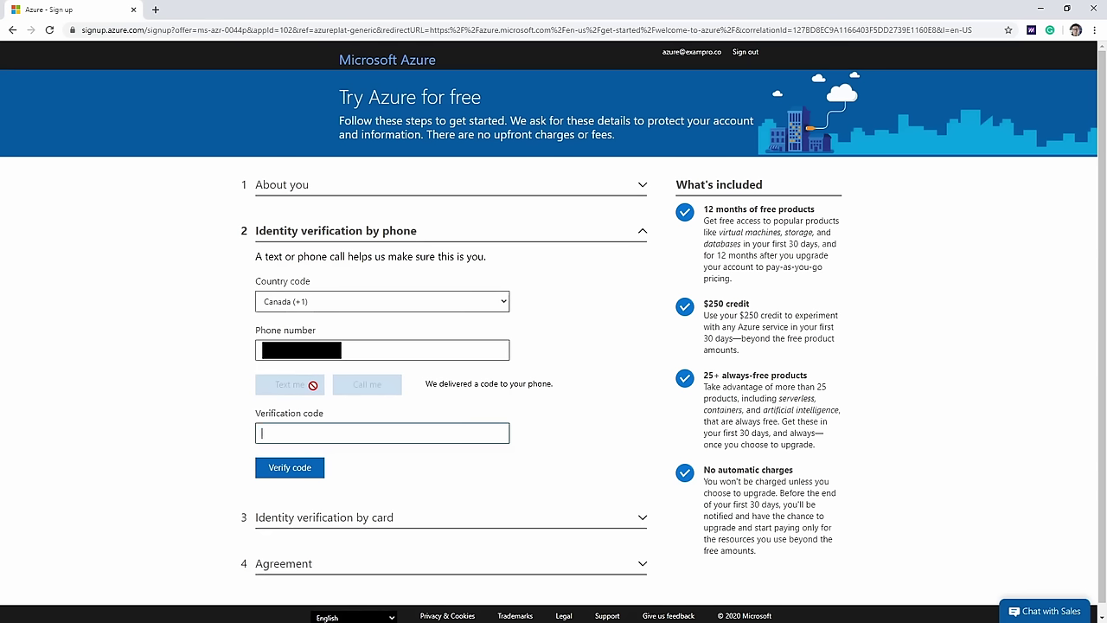
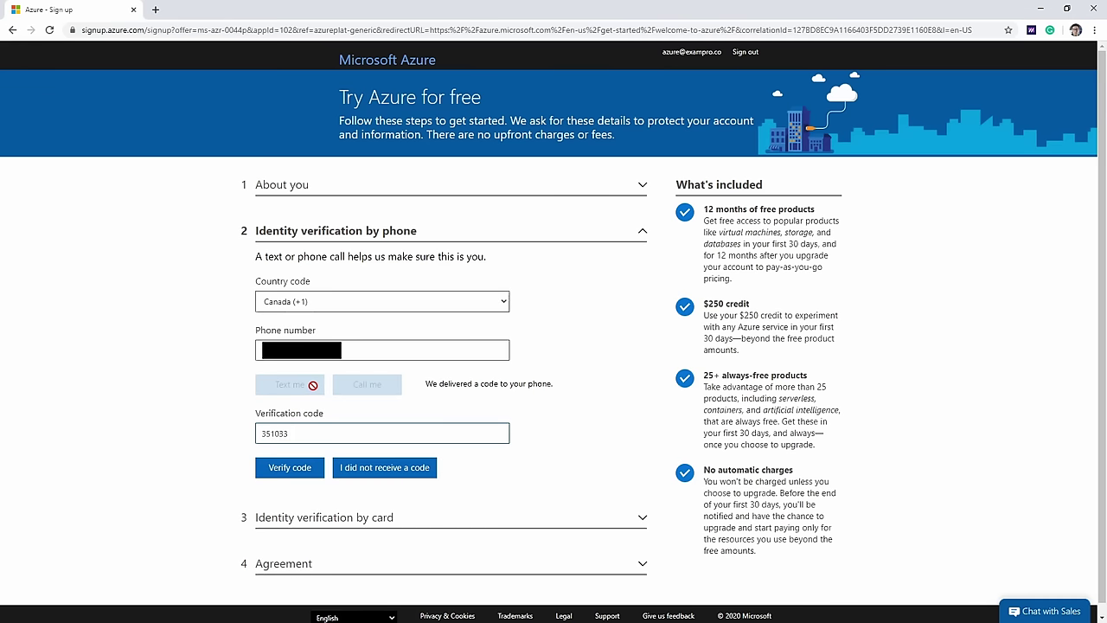
left_click(315, 465)
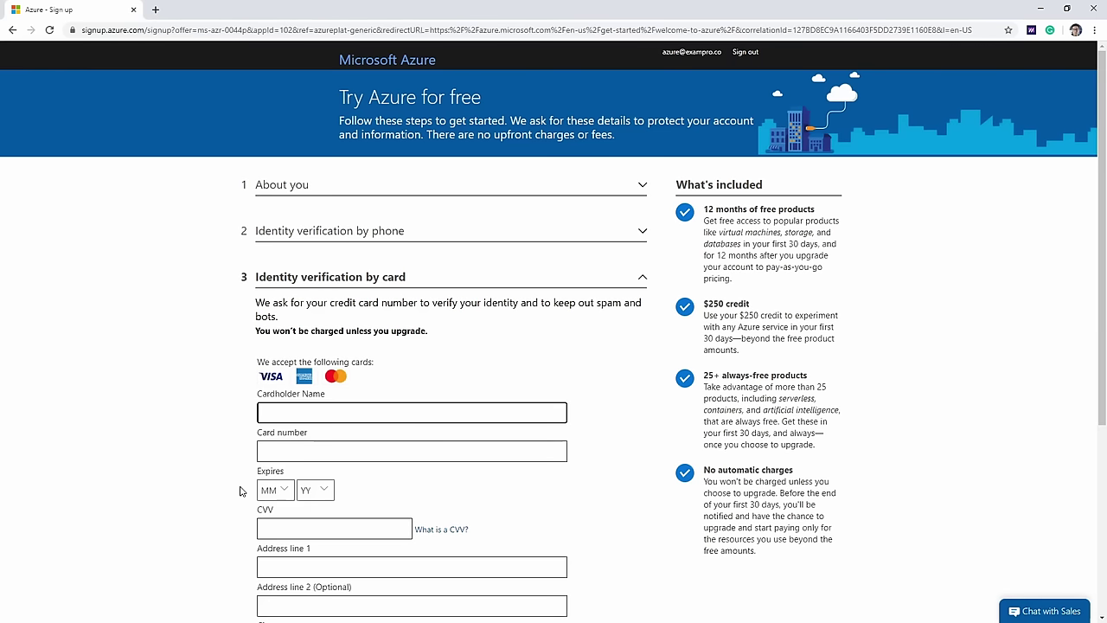
Submit the card and address details, accept the subscription agreement, and complete sign-up.
scroll(240, 491, "down", 3)
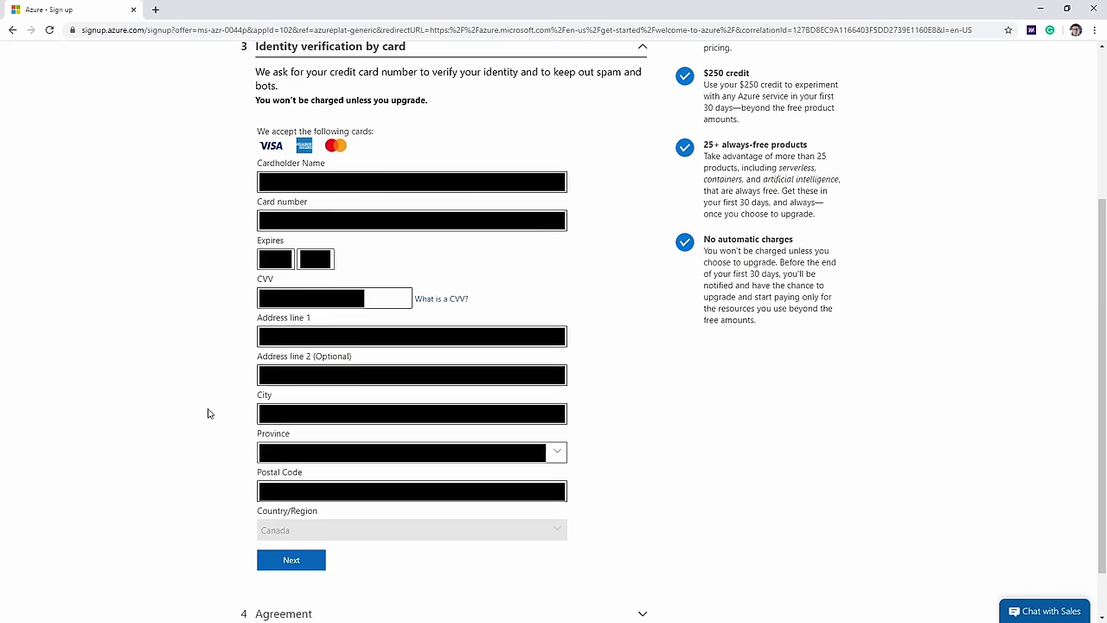
left_click(273, 564)
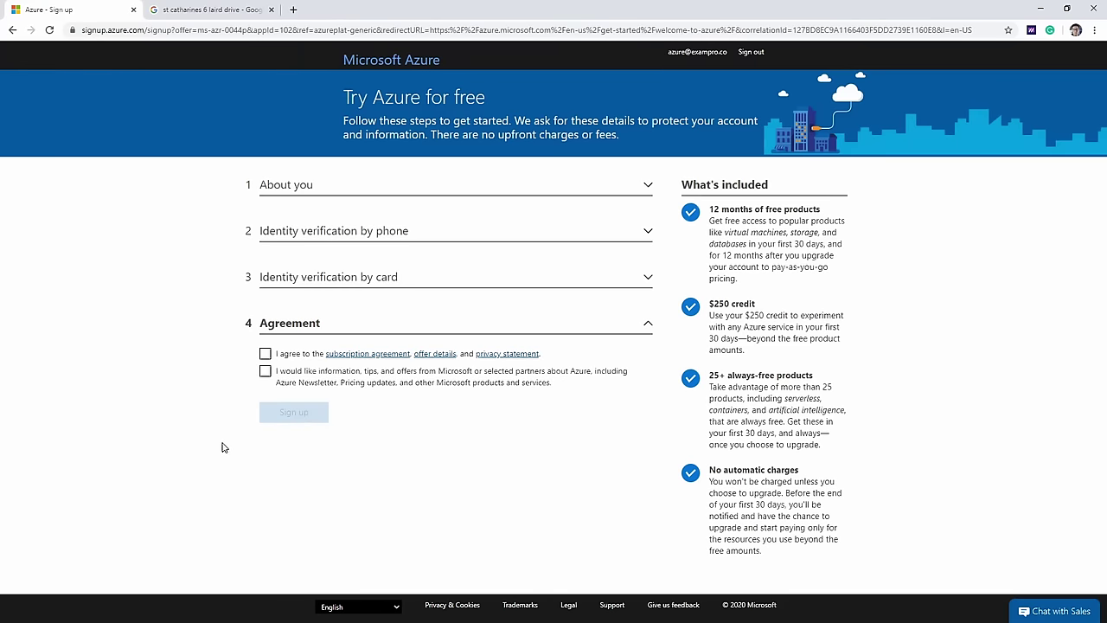
left_click(266, 354)
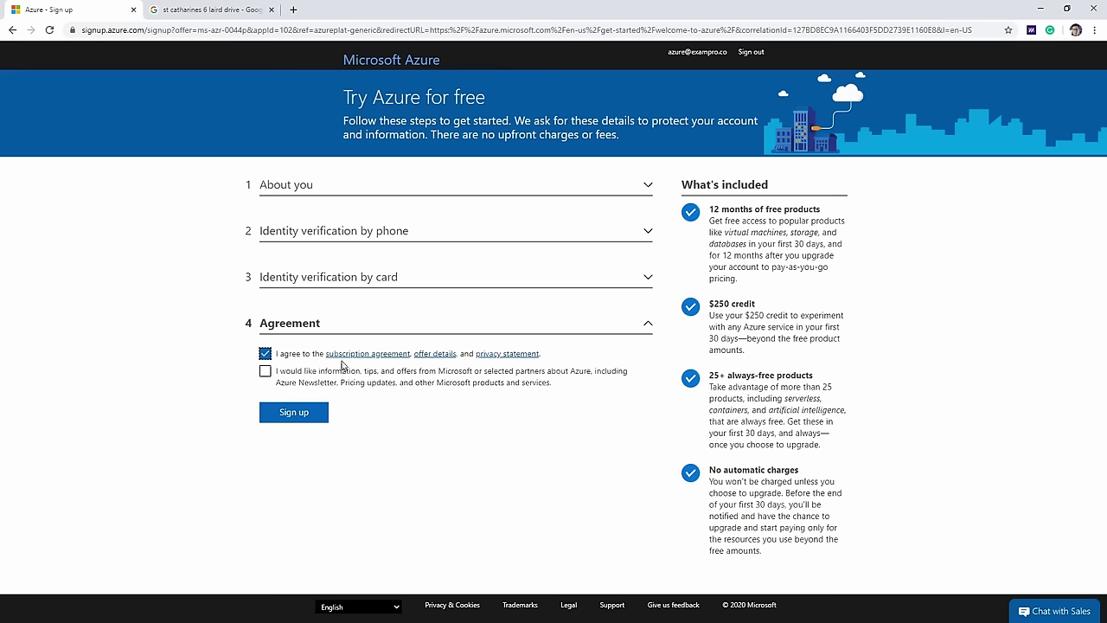
left_click(318, 419)
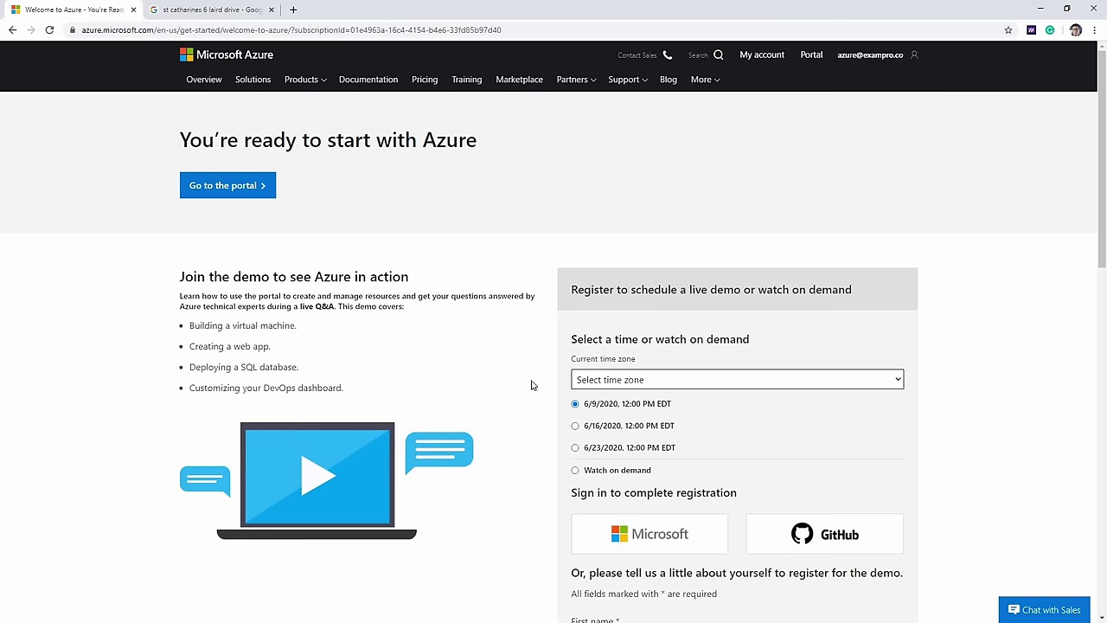
Scroll the 'You're ready to start with Azure' page, then go to the Azure portal.
scroll(517, 354, "down", 1)
scroll(517, 351, "down", 4)
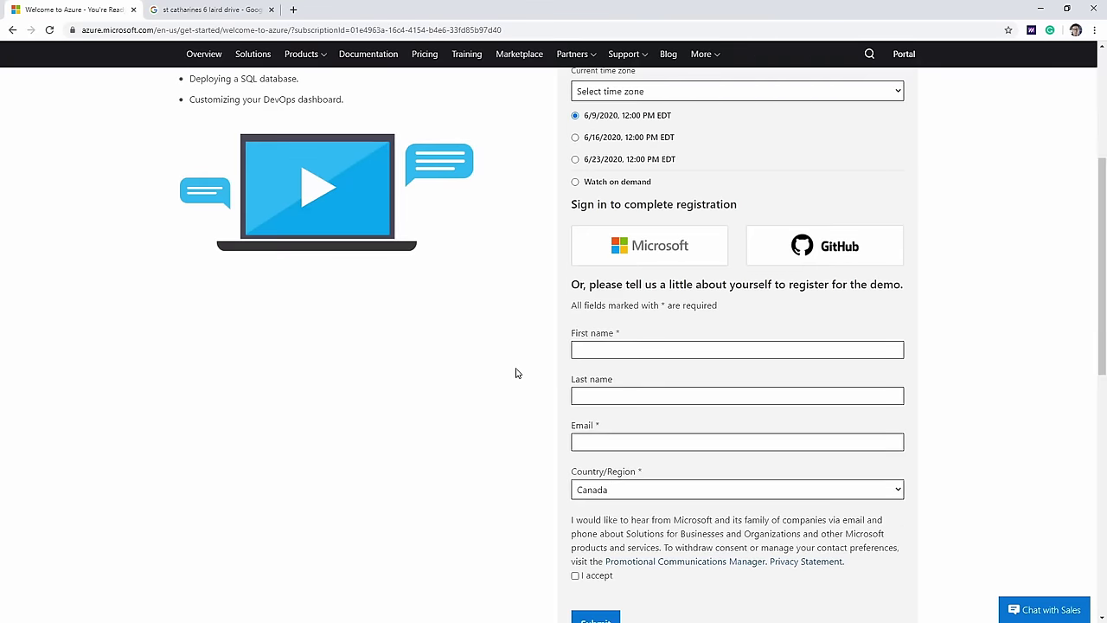
scroll(516, 355, "up", 5)
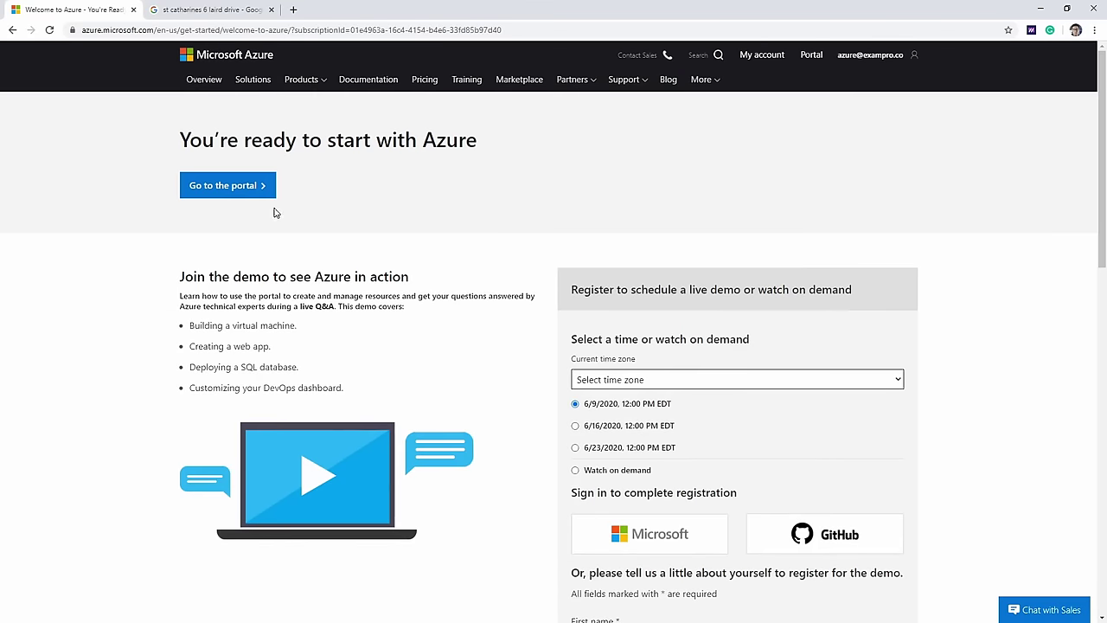
left_click(256, 188)
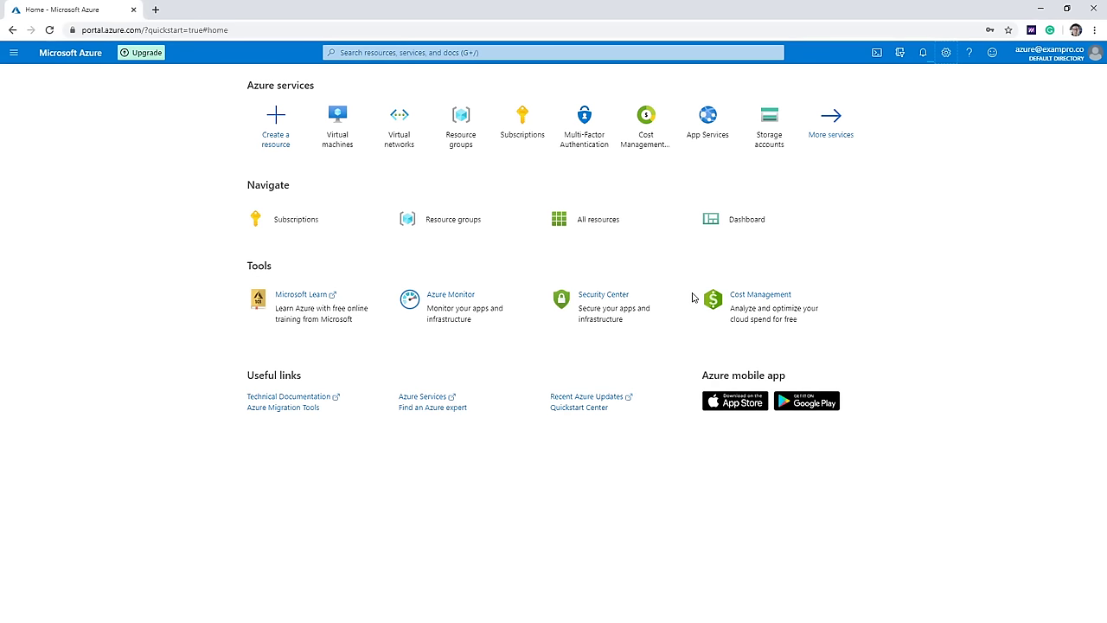
In portal settings, try Dashboard view and a docked menu, then revert to Home and flyout.
left_click(947, 54)
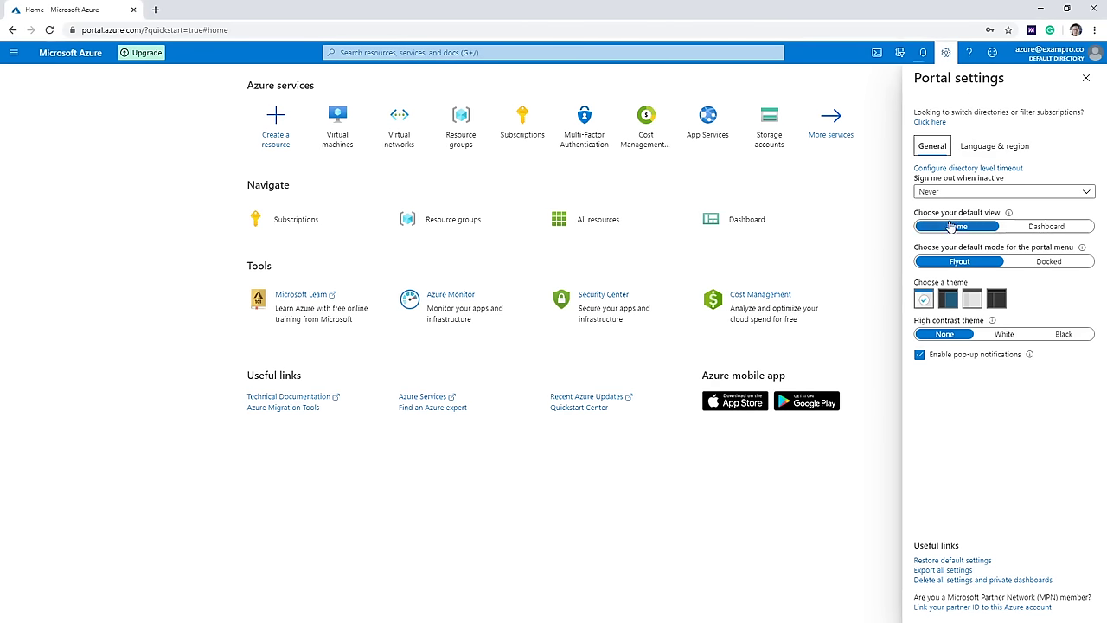
left_click(1004, 227)
left_click(969, 227)
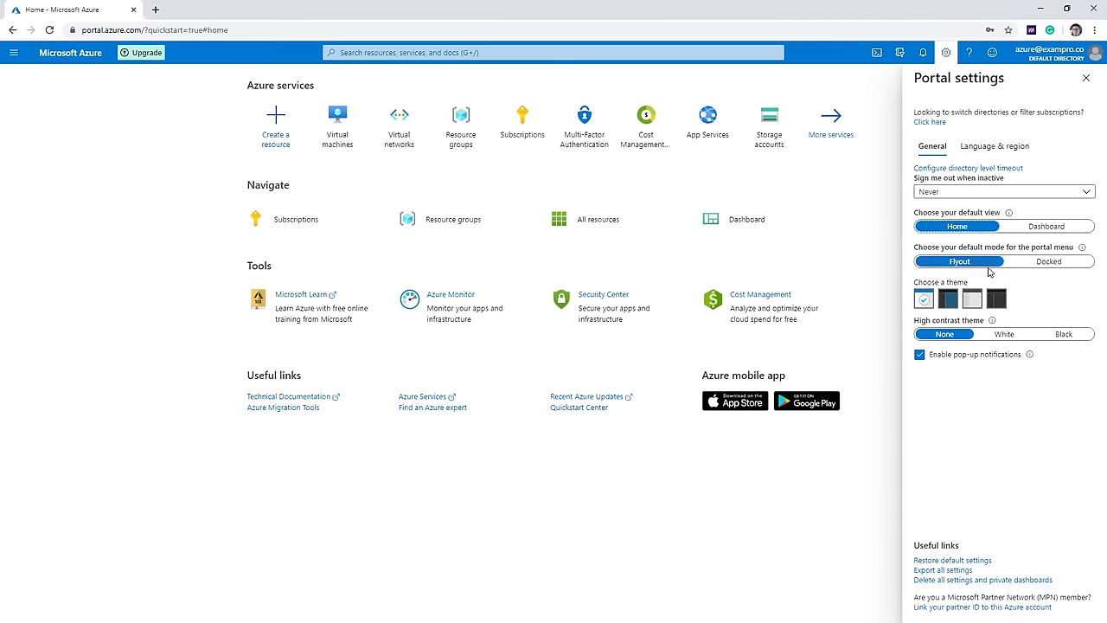
left_click(1016, 262)
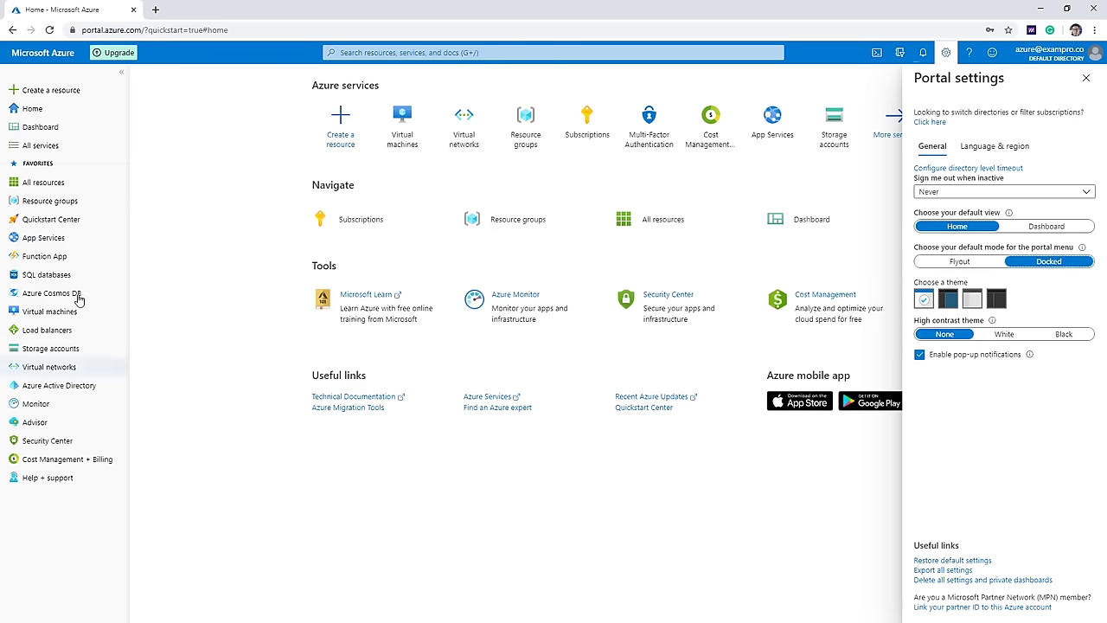
left_click(980, 264)
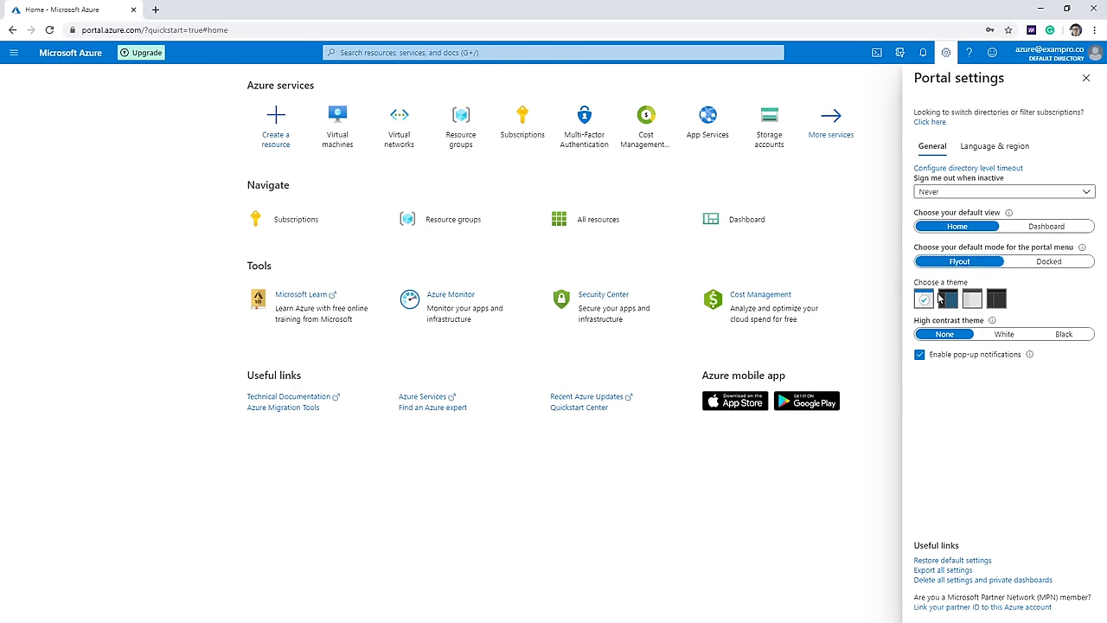
Try dark and black high-contrast themes, revert to light, and advance to the Virtual Machines slide.
left_click(997, 298)
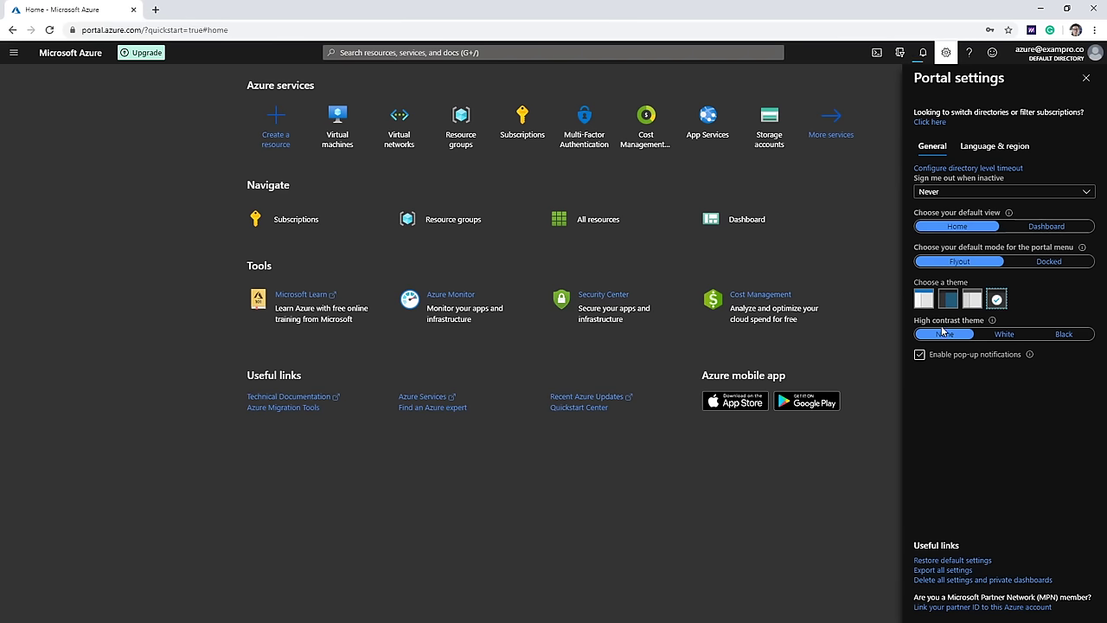
left_click(1069, 336)
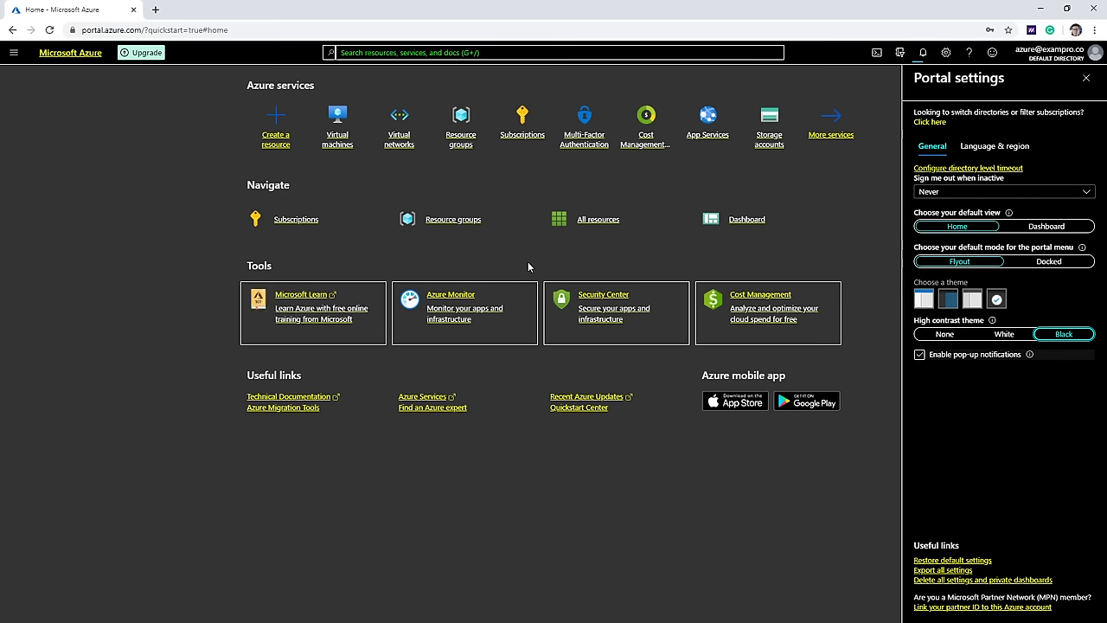
left_click(922, 301)
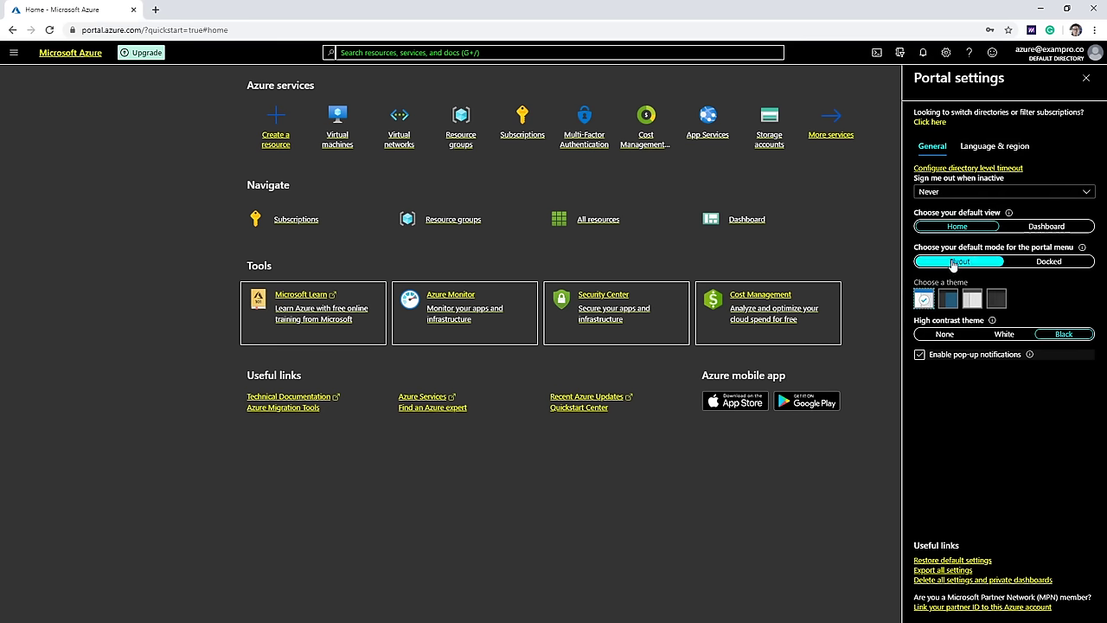
left_click(943, 335)
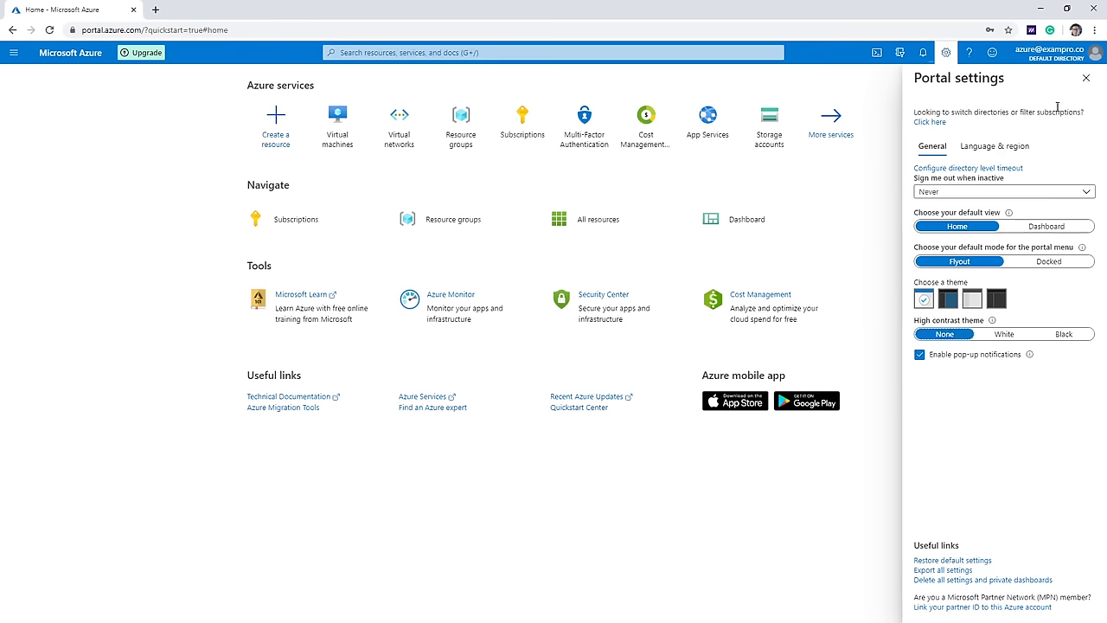
left_click(1086, 78)
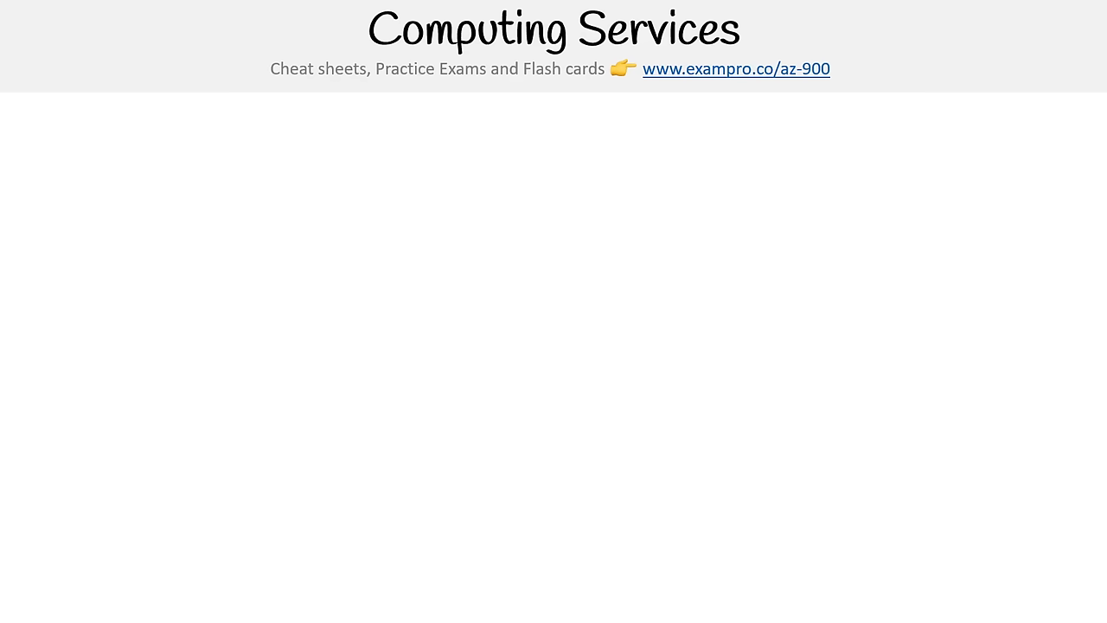
key("Right")
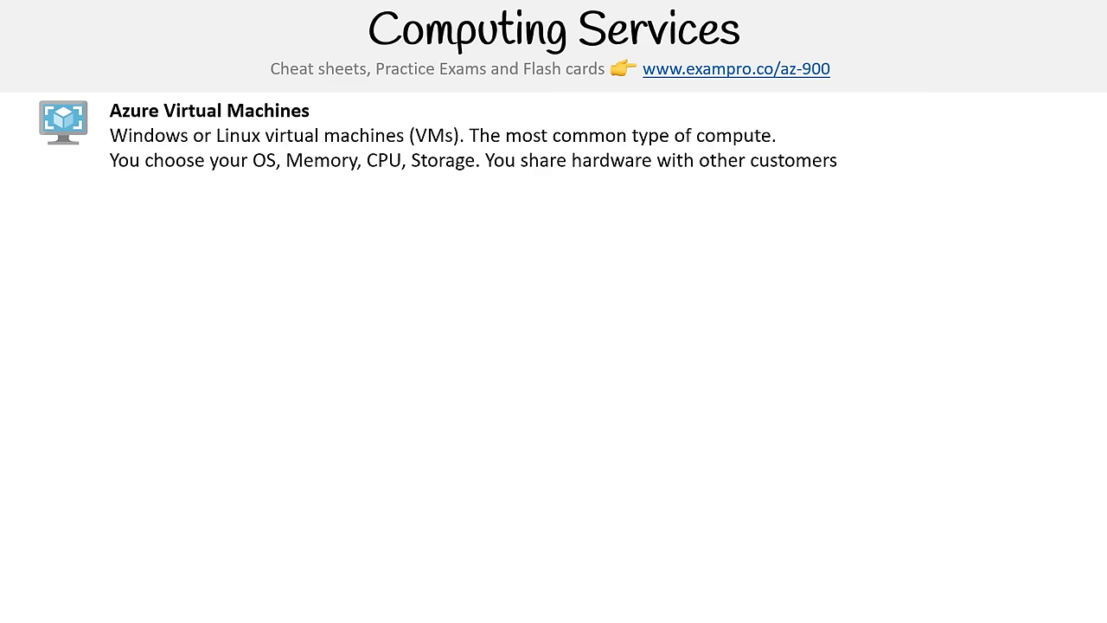
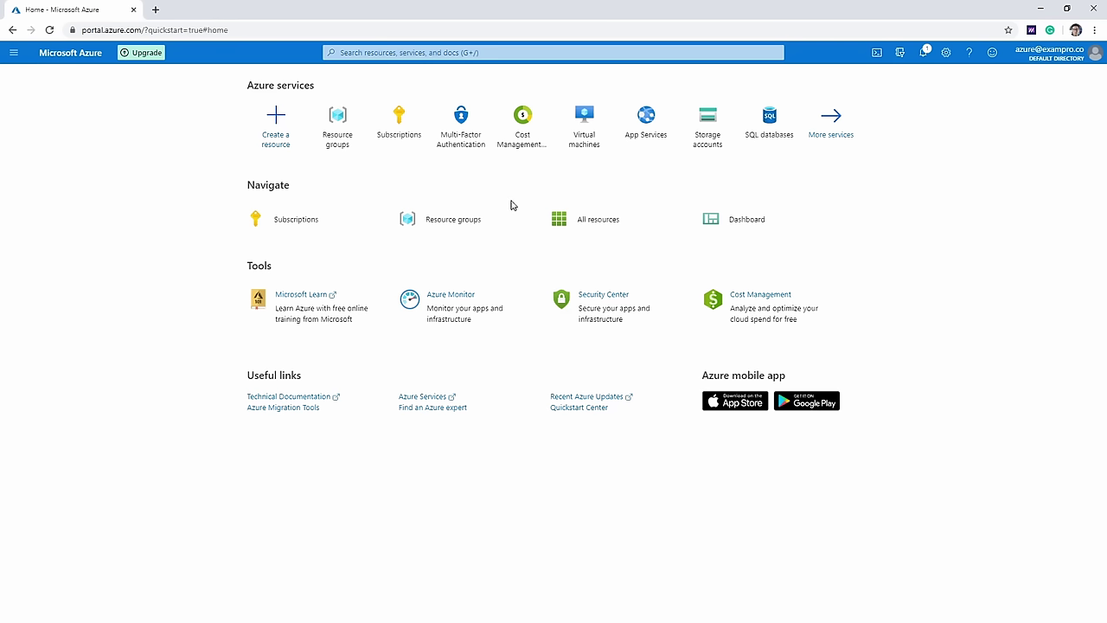
Find and open the Resource groups list through the portal search.
left_click(428, 53)
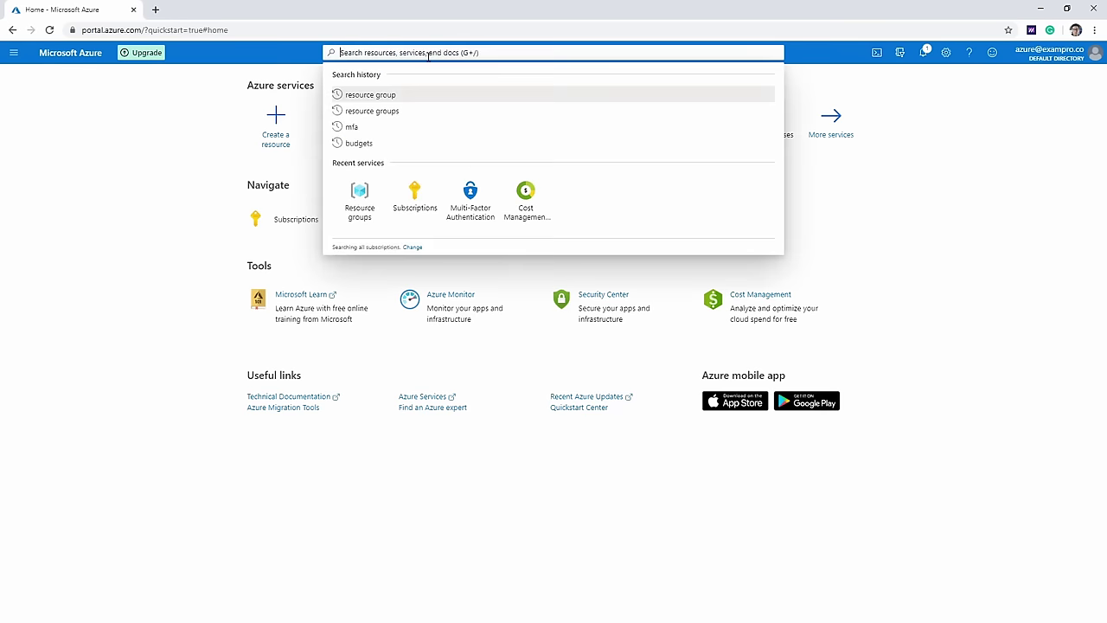
type("resource group")
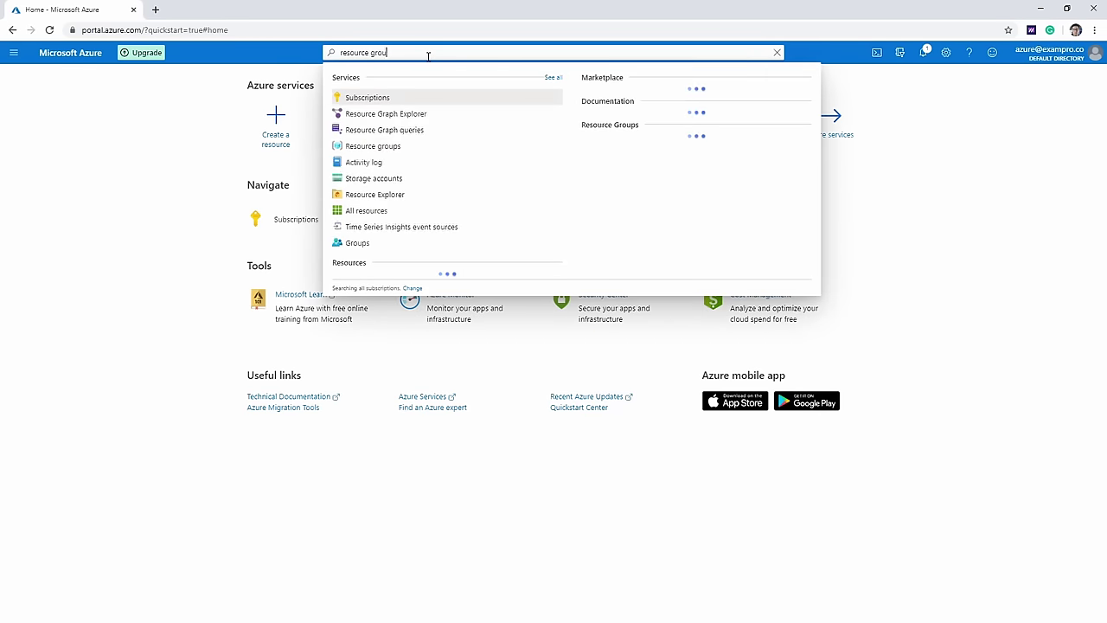
left_click(422, 113)
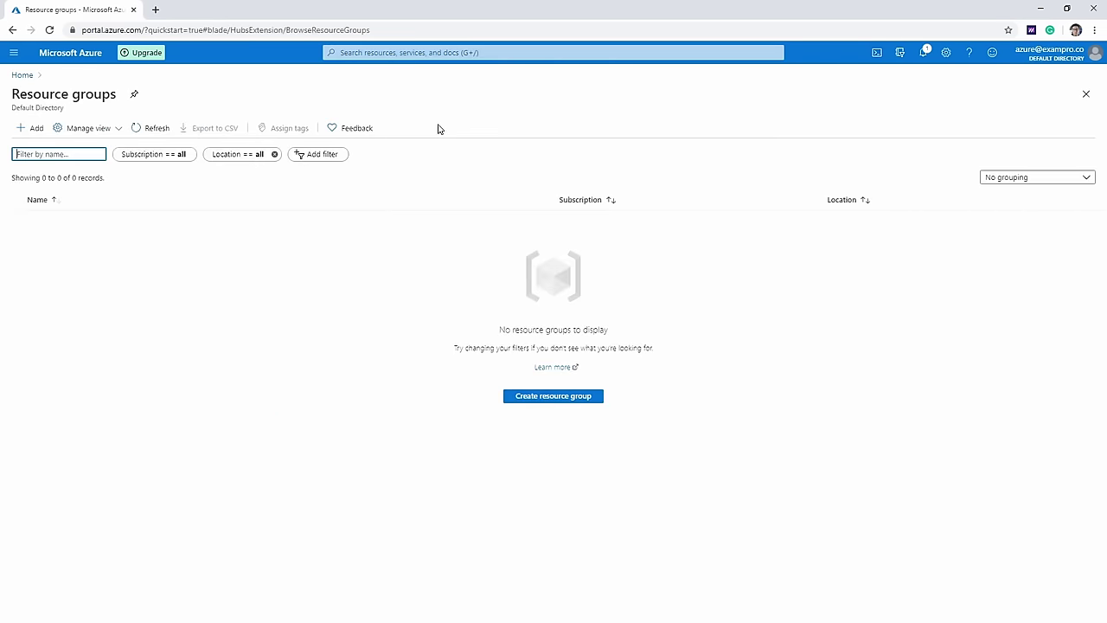
Create resource group 'exampro' in the Free Trial subscription, East US.
left_click(36, 129)
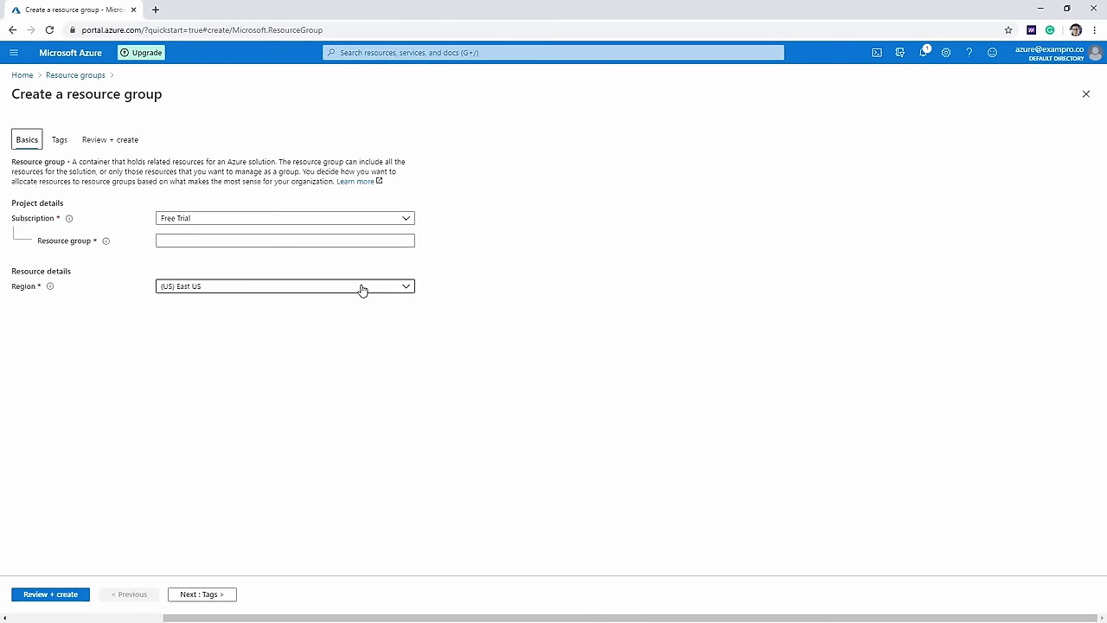
left_click(174, 241)
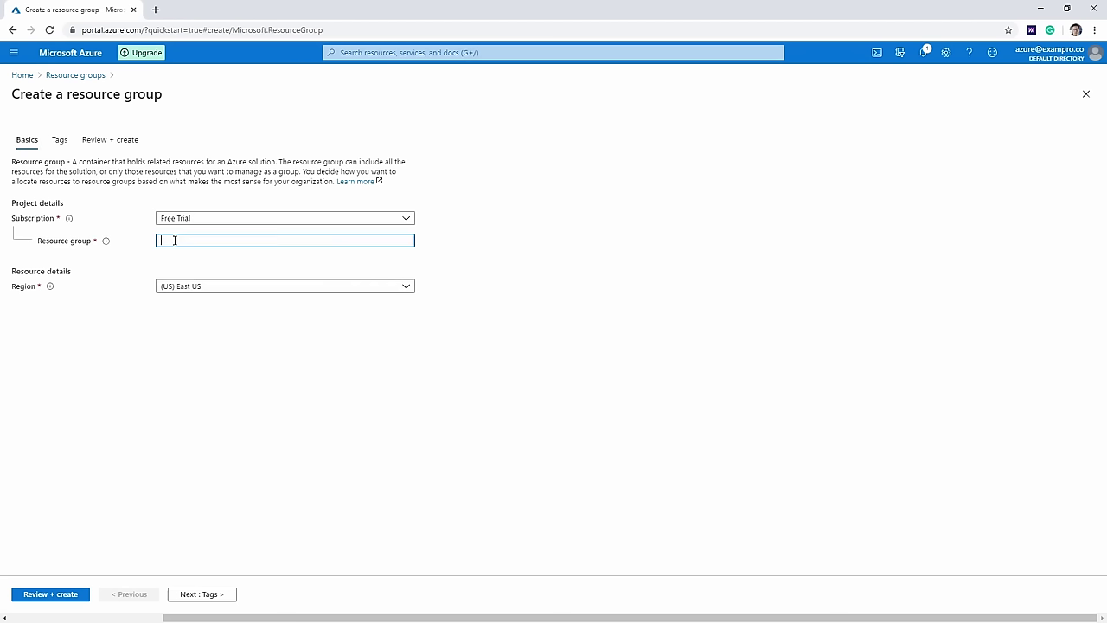
type("exampro")
left_click(60, 596)
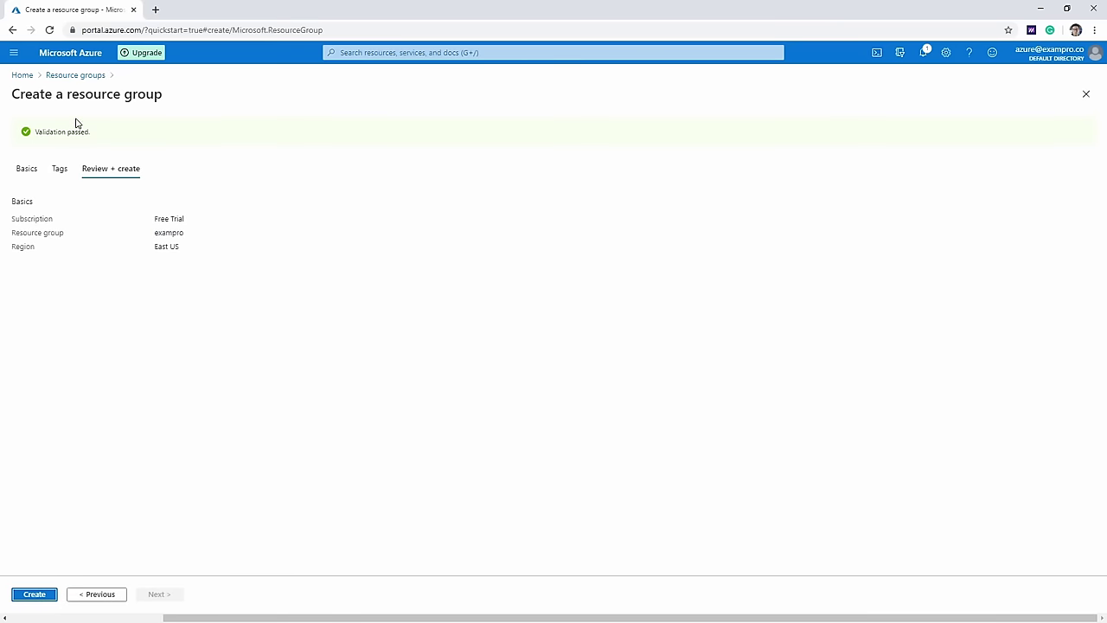
left_click(34, 595)
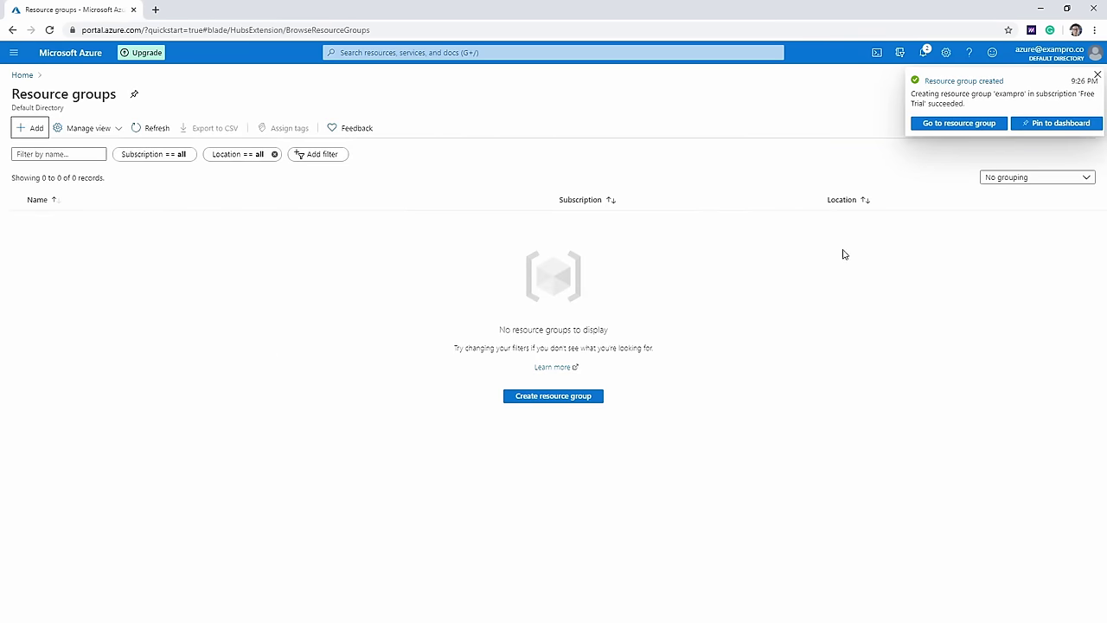
Dismiss the notification and refresh the list until exampro appears, then go Home.
left_click(1097, 76)
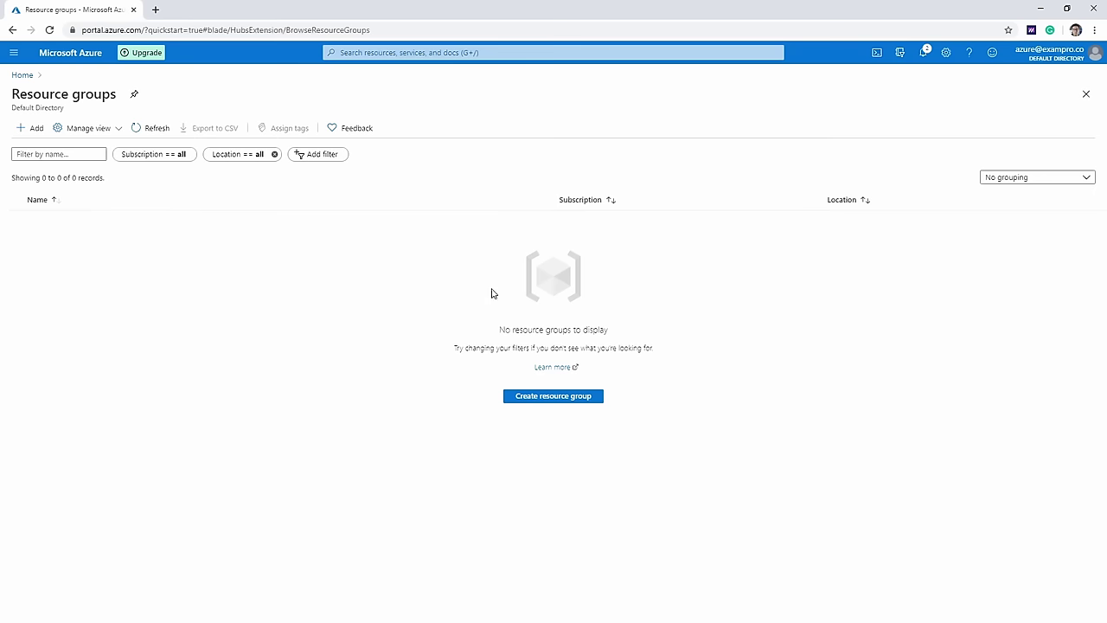
left_click(138, 129)
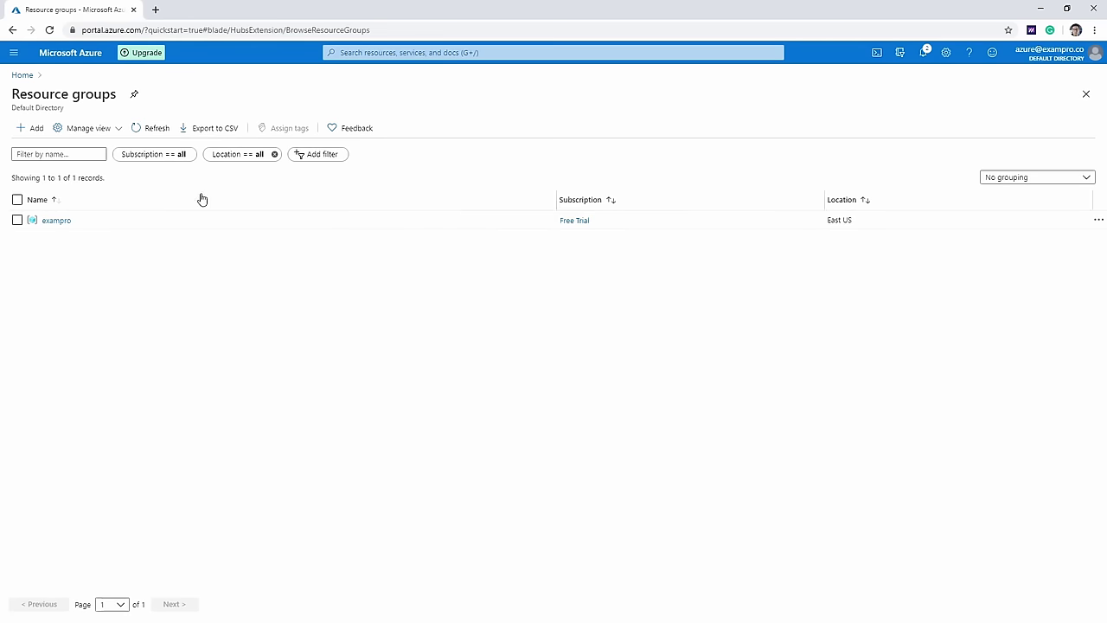
left_click(158, 130)
left_click(87, 58)
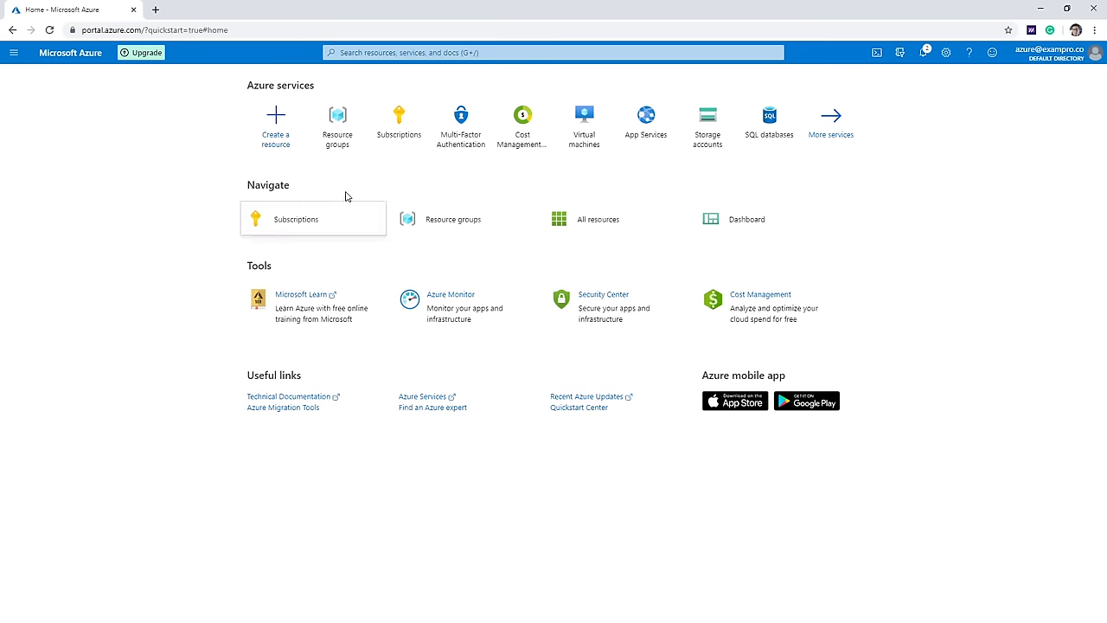
Start a new virtual network named exampro-vnet in the exampro resource group.
left_click(392, 52)
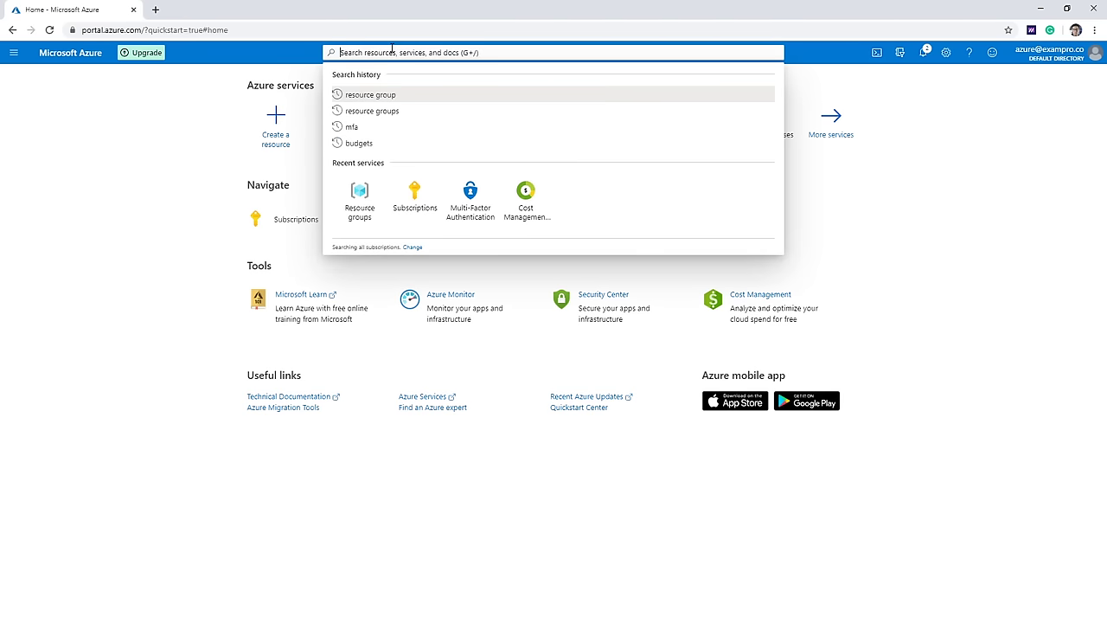
type("vnet")
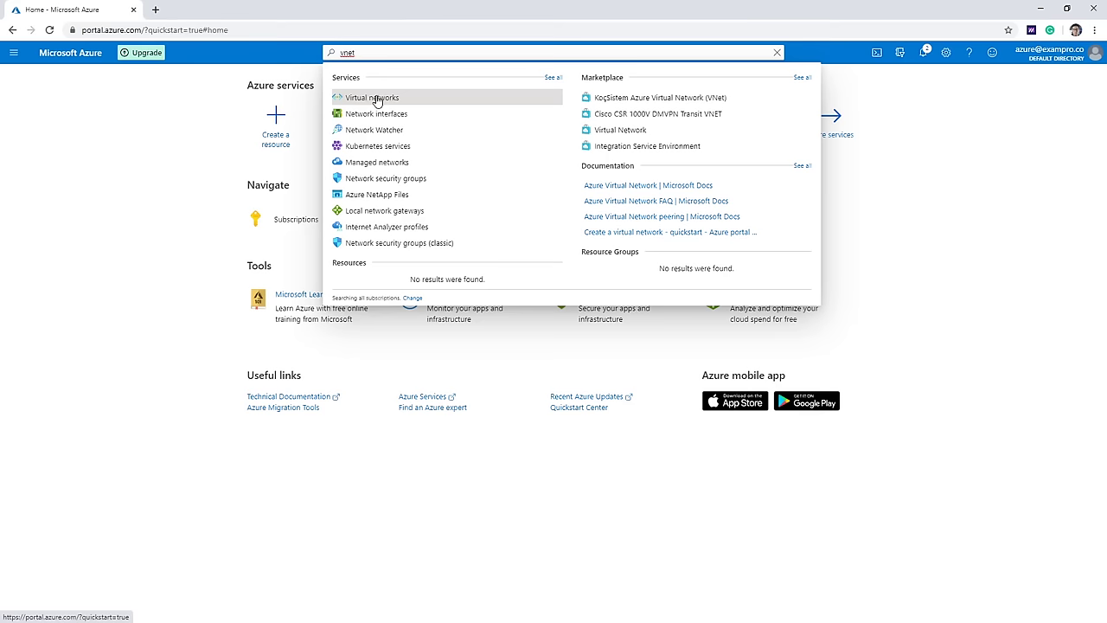
left_click(377, 100)
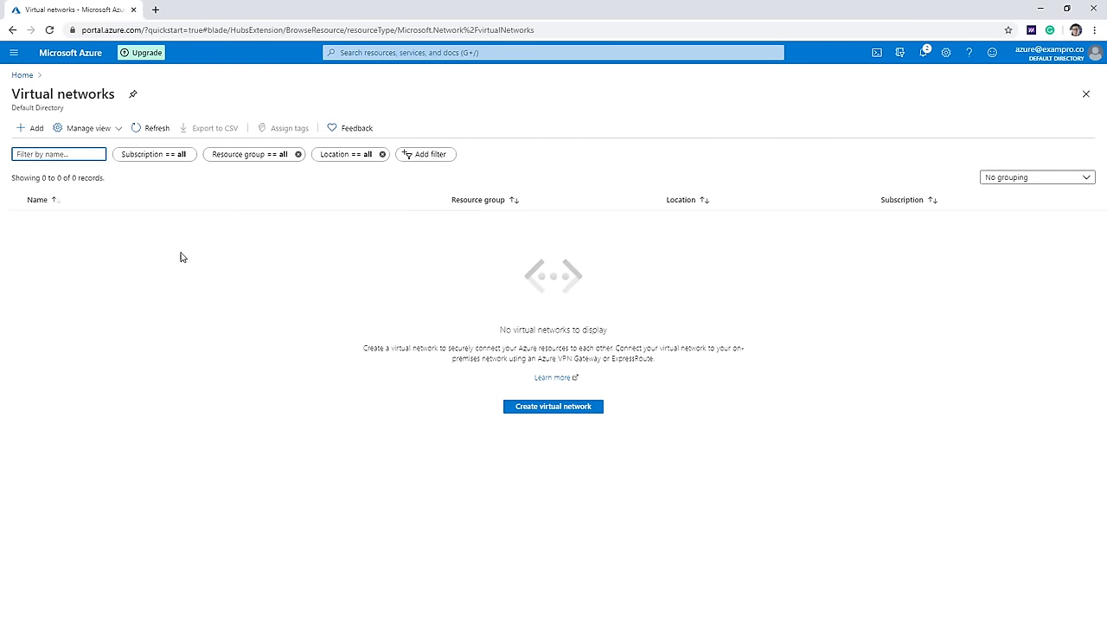
left_click(34, 128)
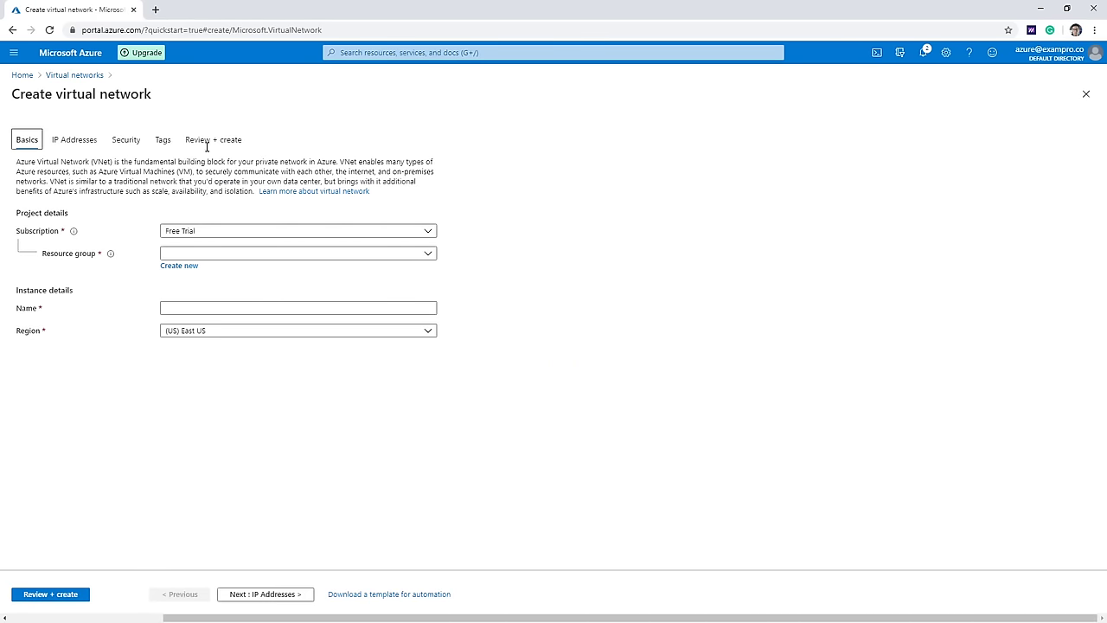
left_click(213, 254)
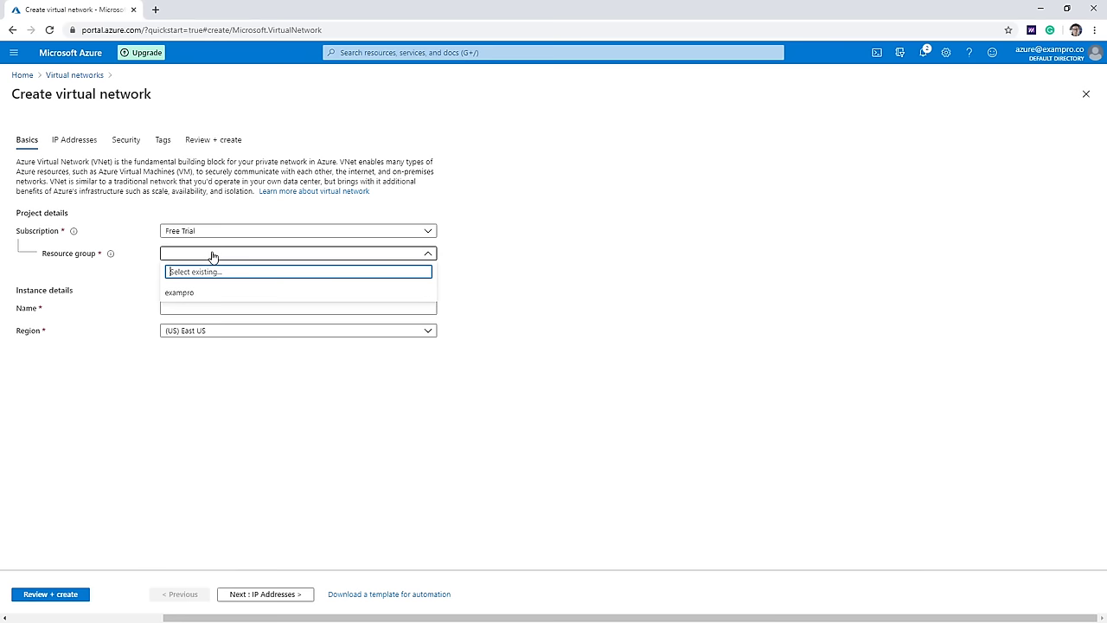
left_click(193, 294)
left_click(177, 311)
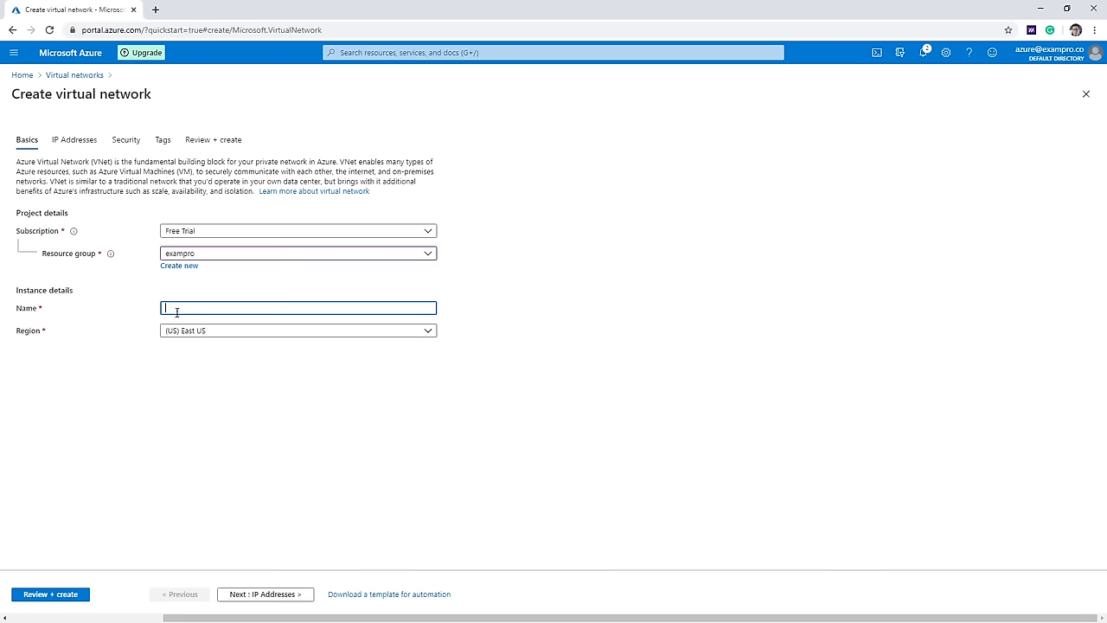
type("exampro-vnet")
Review the 10.0.0.0/16 address space and security settings, then validate exampro-vnet.
left_click(88, 144)
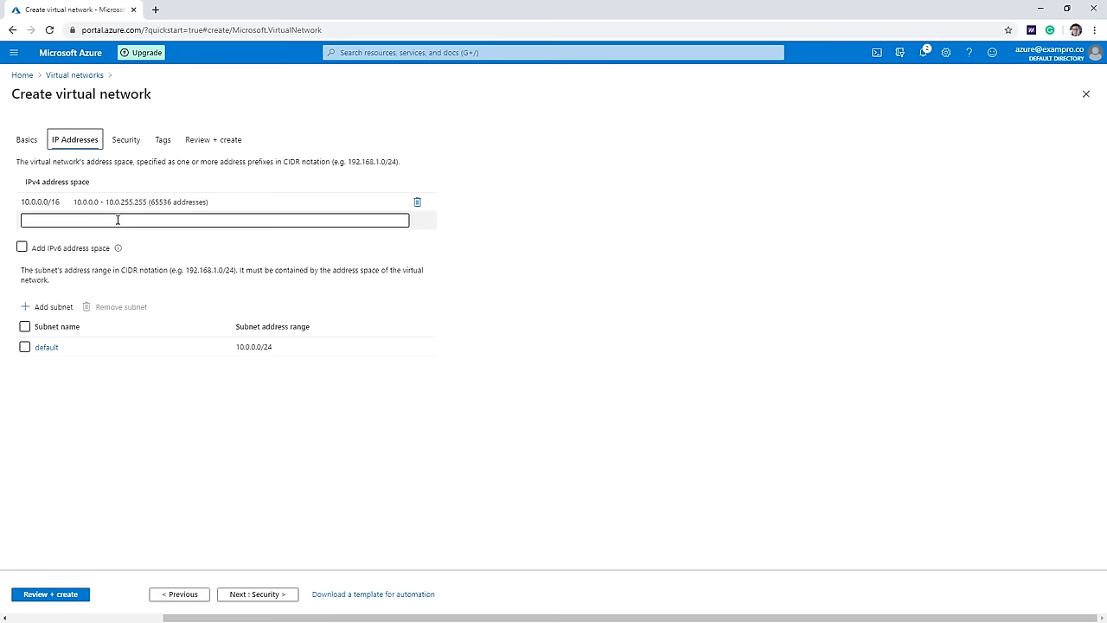
left_click(53, 202)
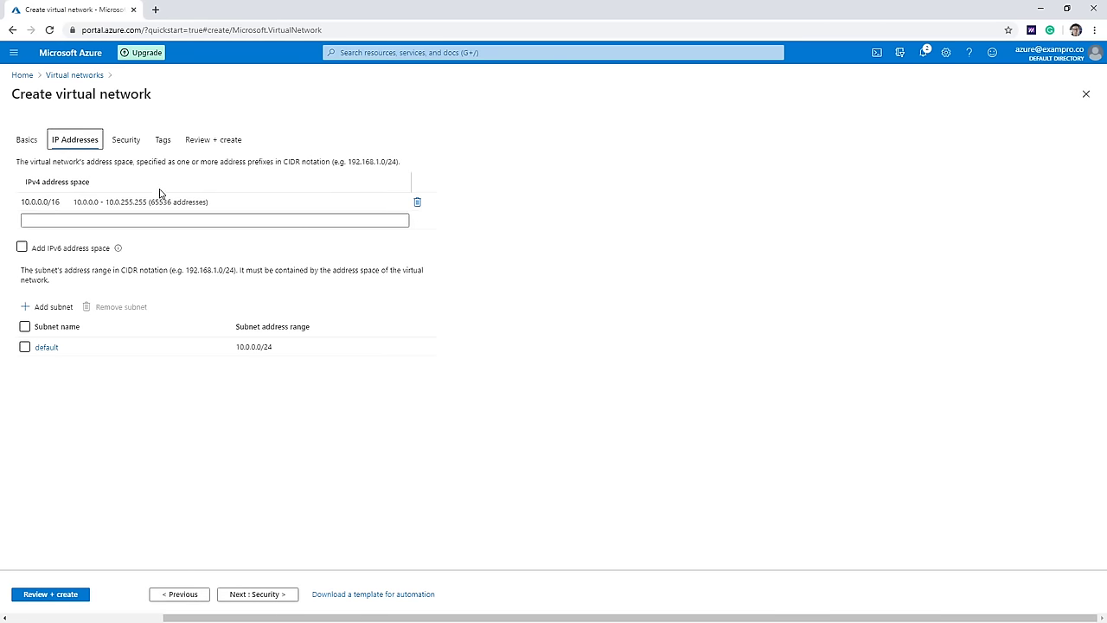
left_click(49, 253)
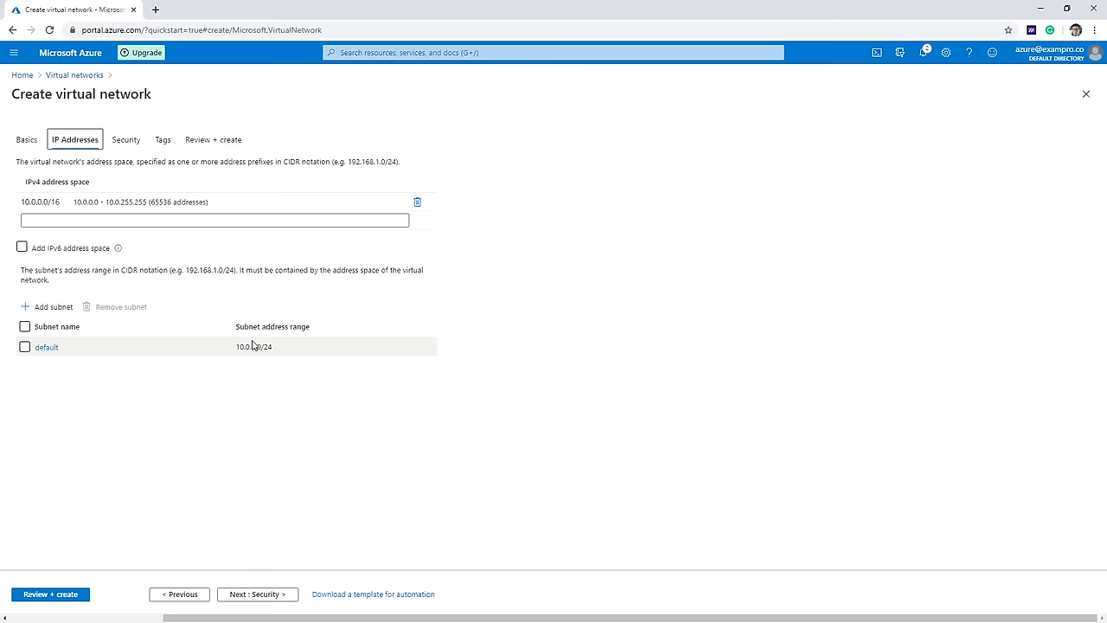
left_click(134, 144)
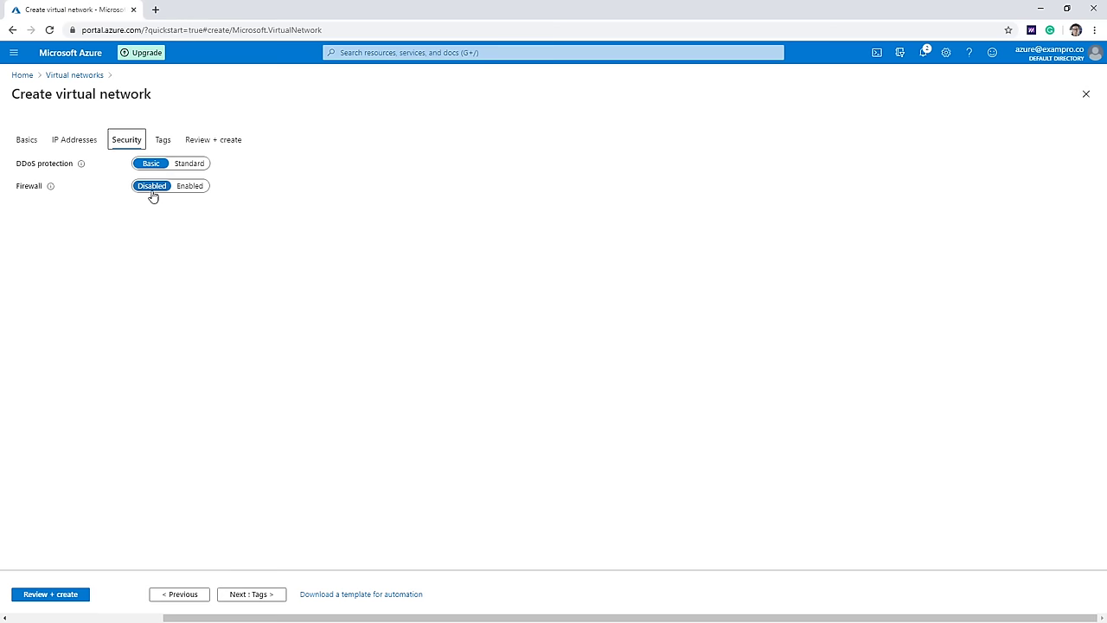
left_click(26, 142)
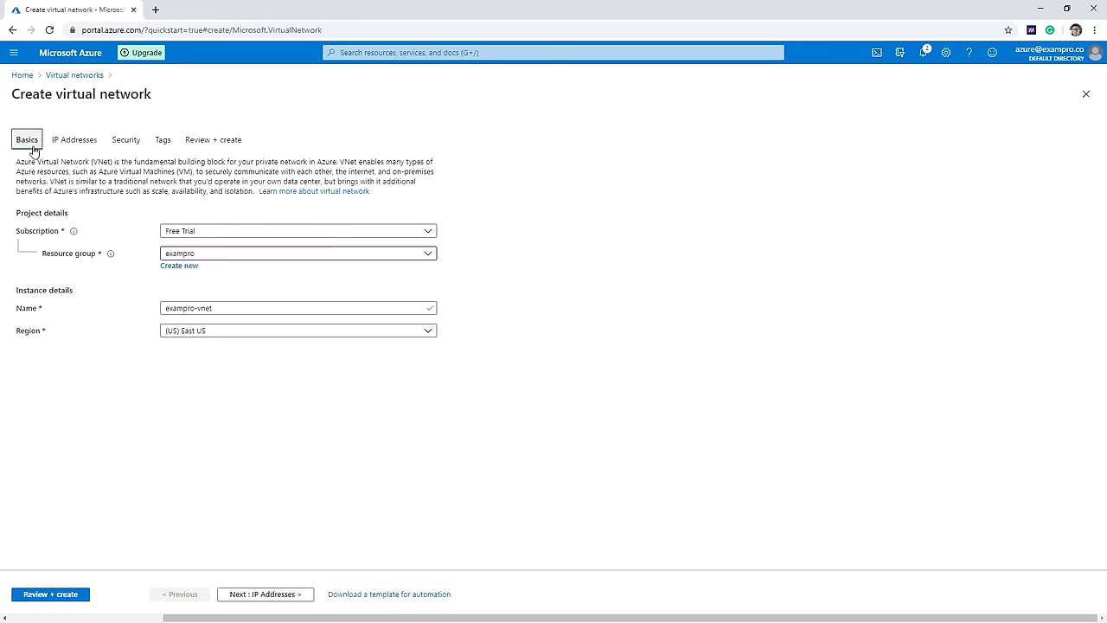
left_click(55, 596)
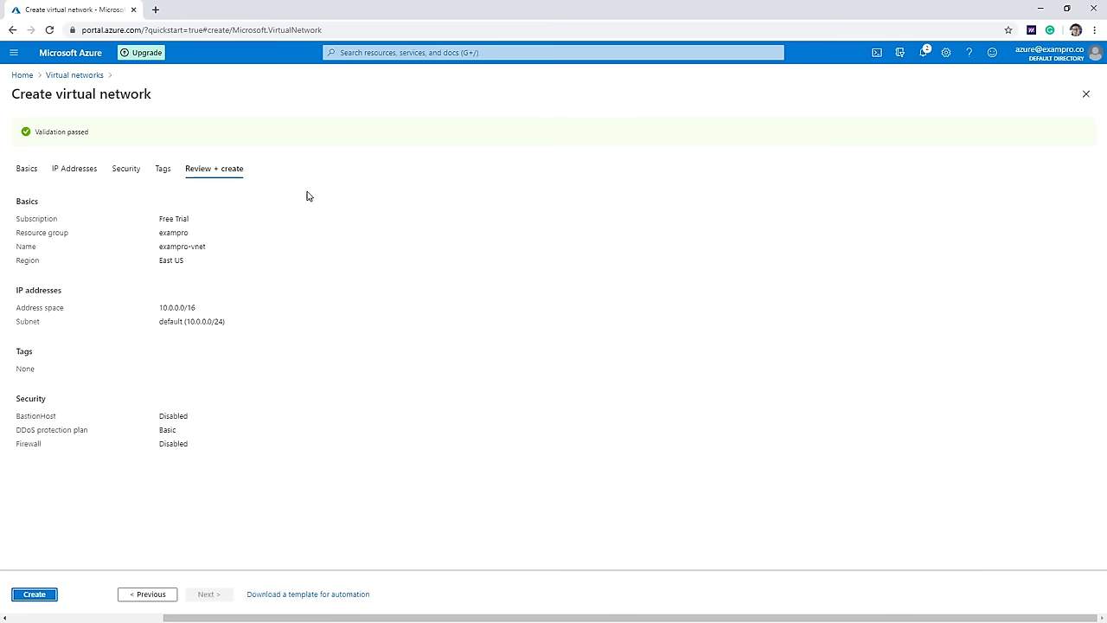
Deploy exampro-vnet, check its overview page, and return to the Home page.
left_click(48, 595)
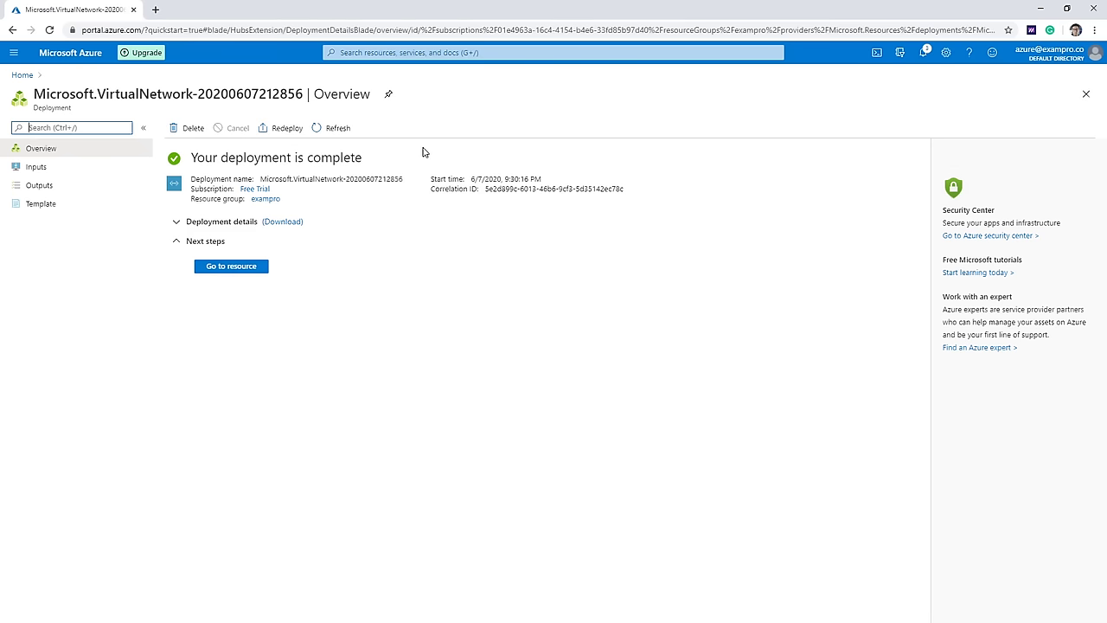
left_click(250, 275)
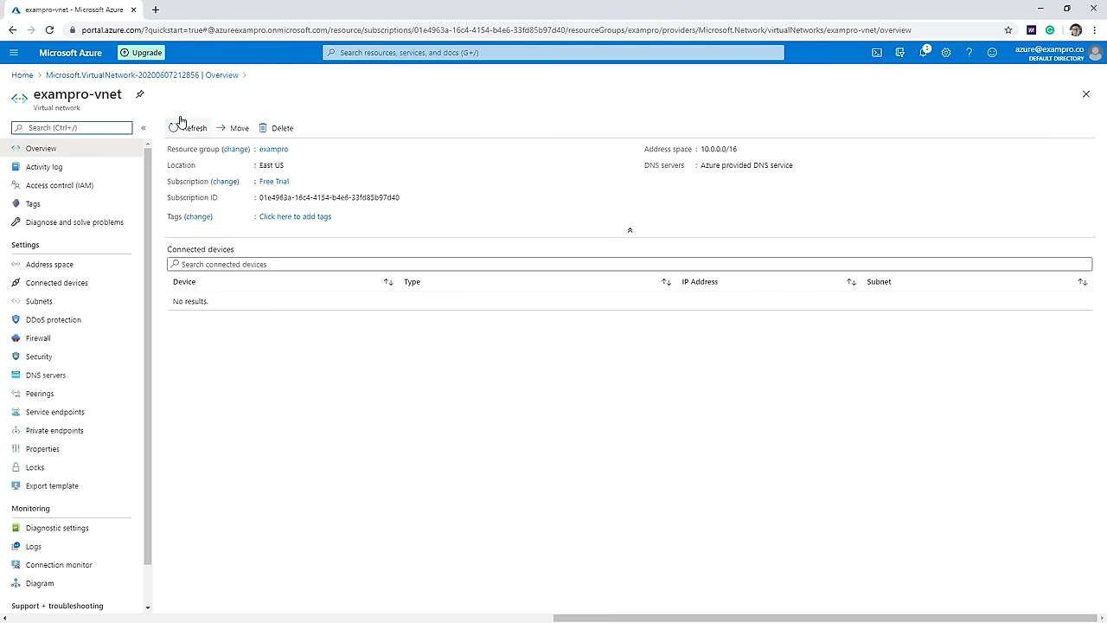
left_click(21, 74)
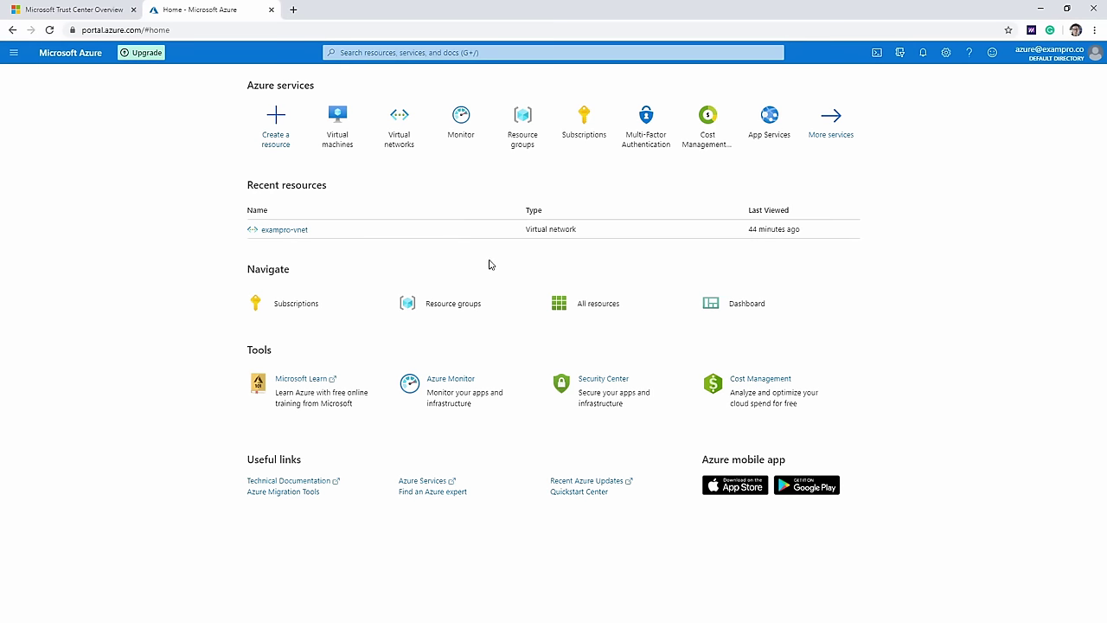
Start a new virtual machine named myVM in the exampro resource group.
left_click(451, 52)
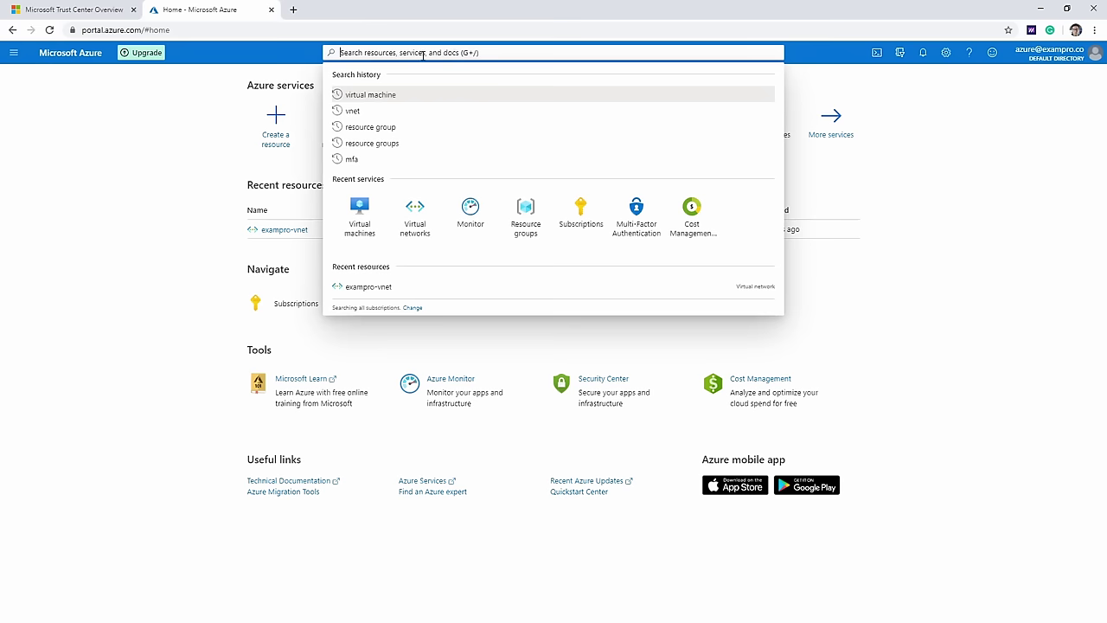
type("virtual machine")
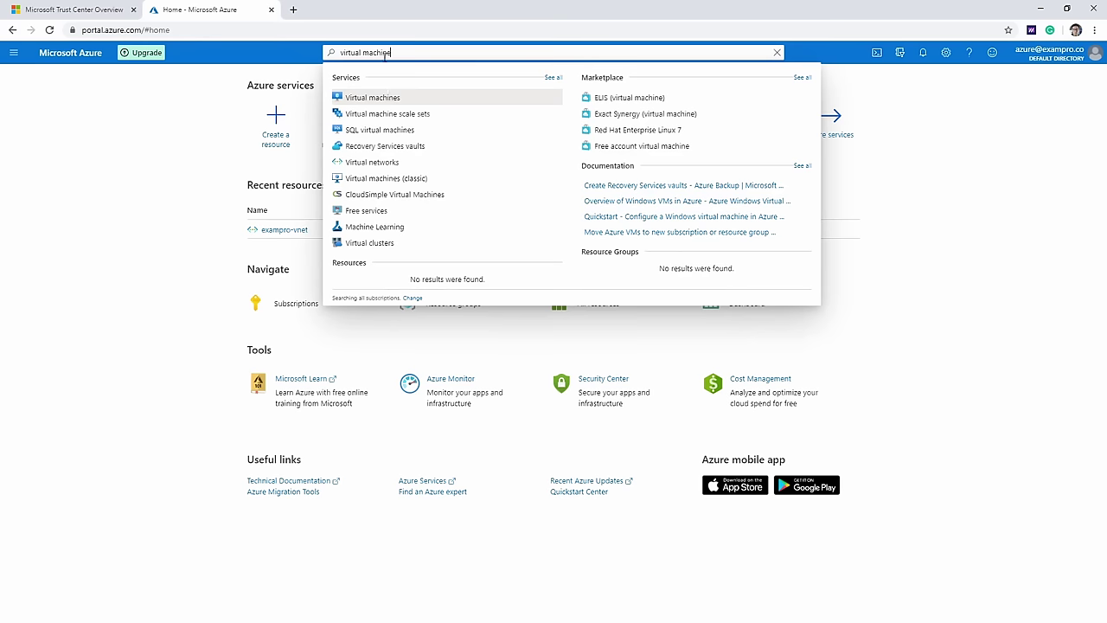
left_click(387, 99)
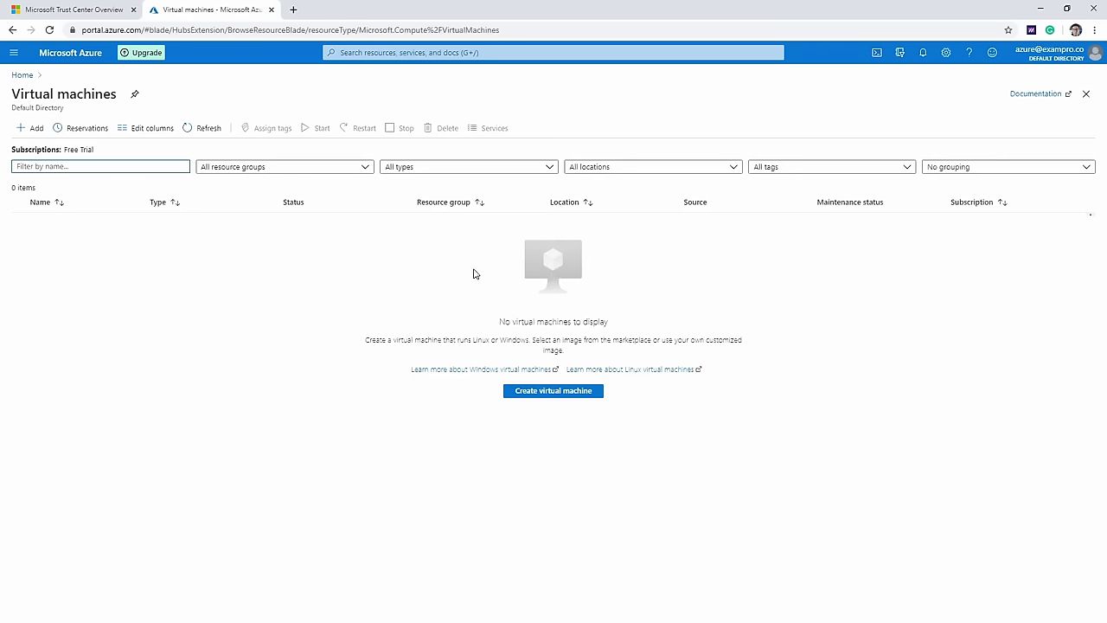
left_click(24, 128)
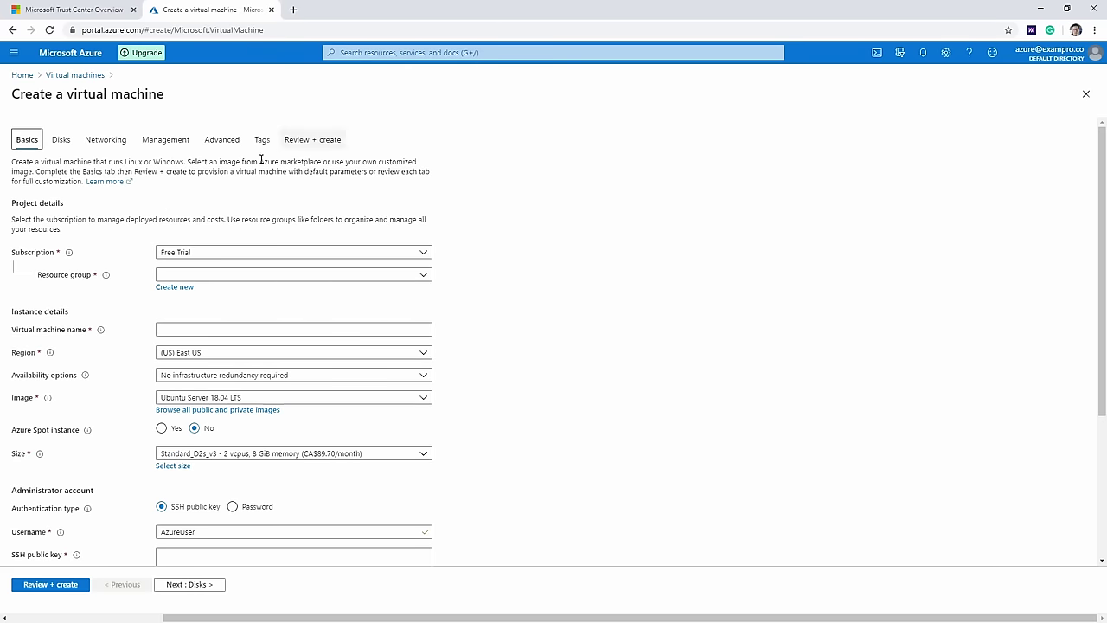
left_click(192, 275)
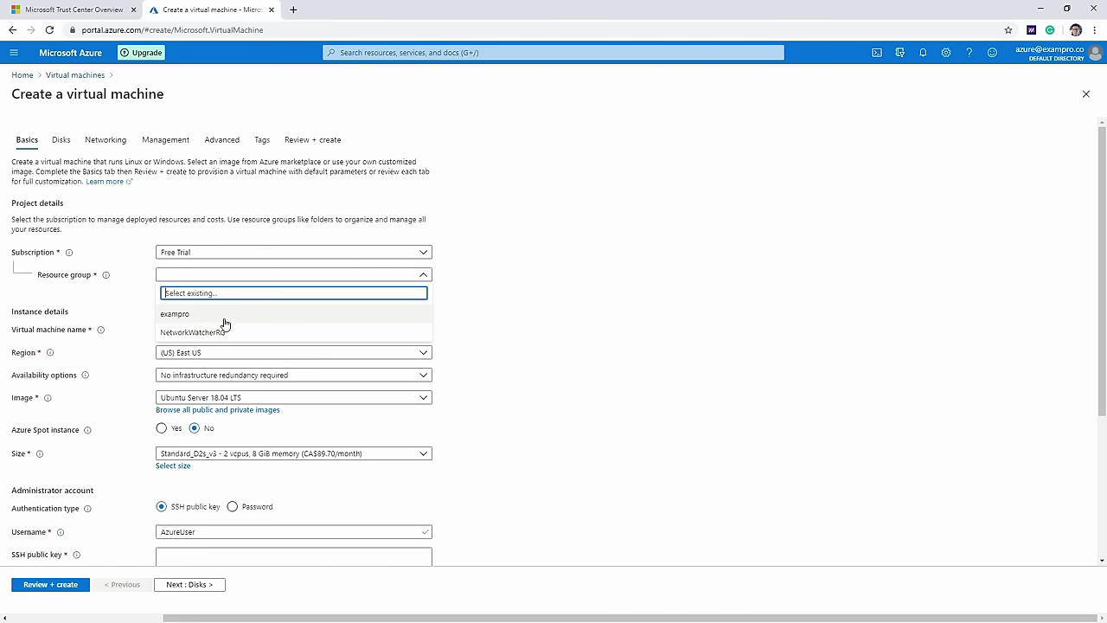
left_click(208, 314)
left_click(210, 329)
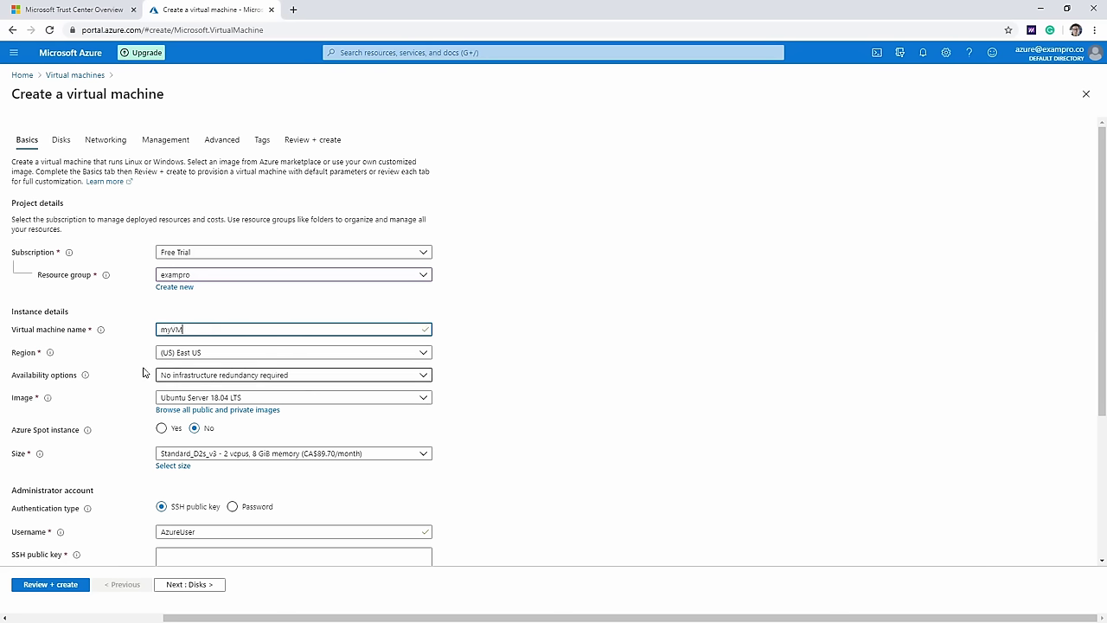
Try Availability zone, then set availability to No infrastructure redundancy required.
left_click(222, 381)
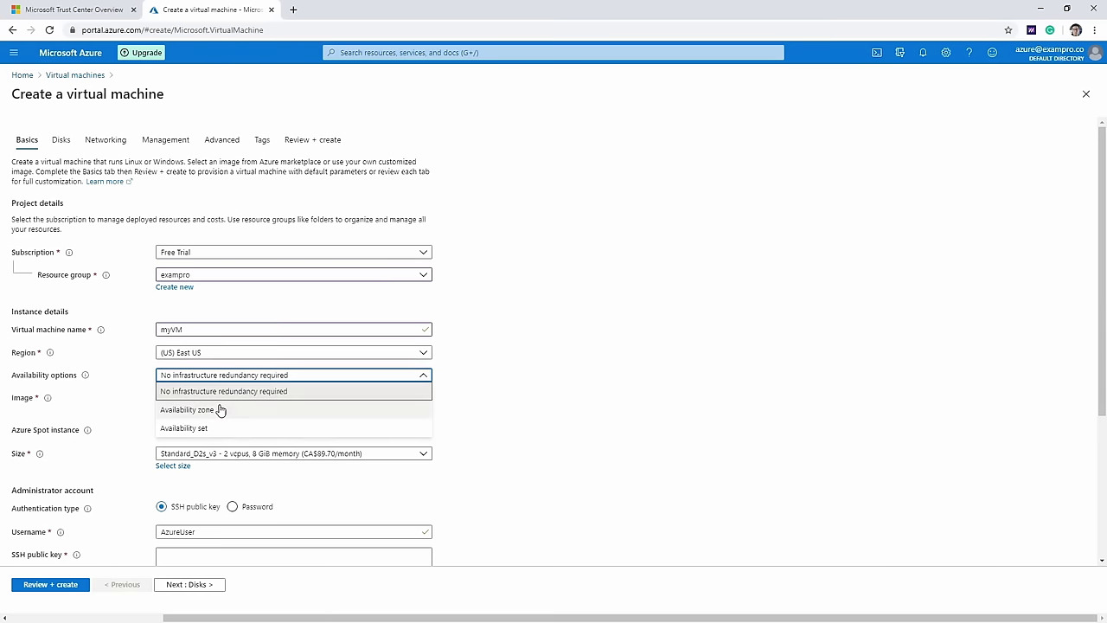
left_click(220, 409)
left_click(226, 398)
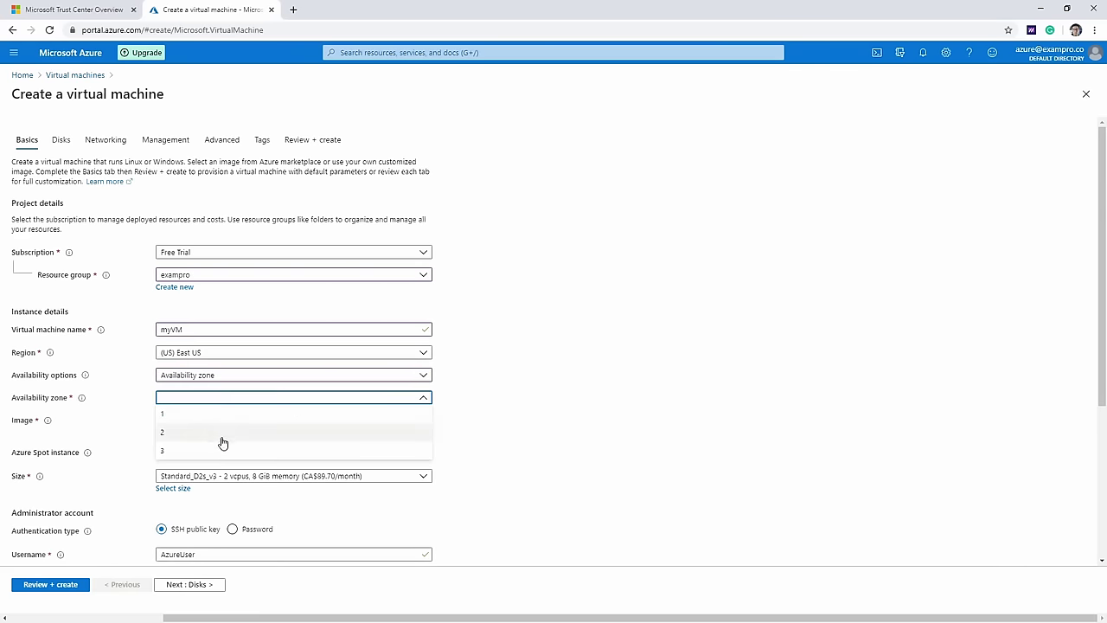
left_click(241, 383)
left_click(244, 378)
left_click(242, 389)
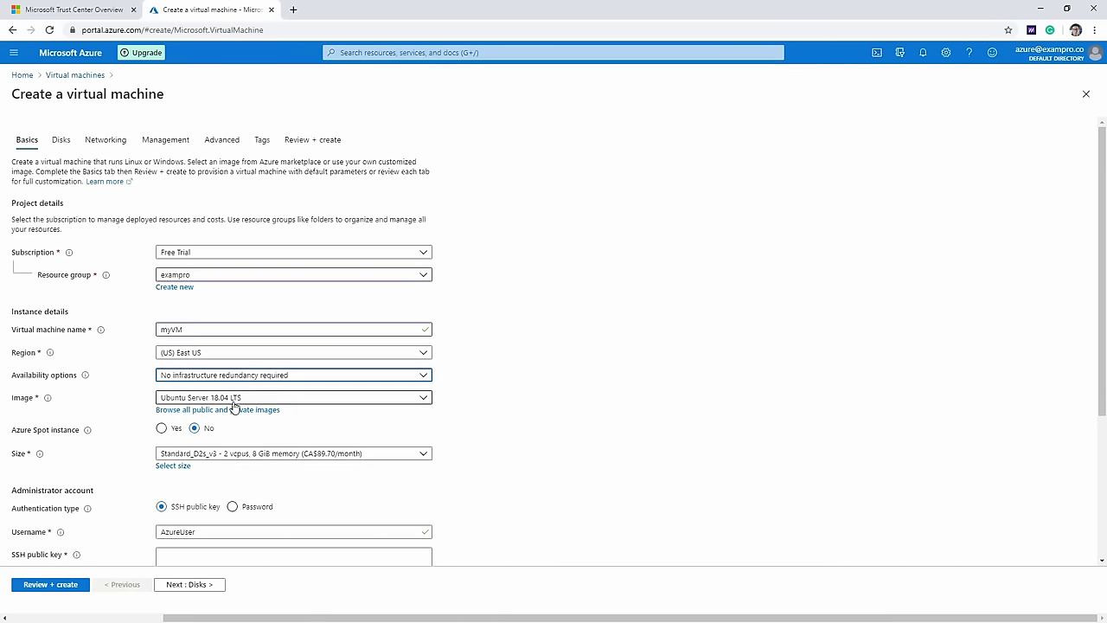
left_click(448, 422)
scroll(449, 422, "down", 1)
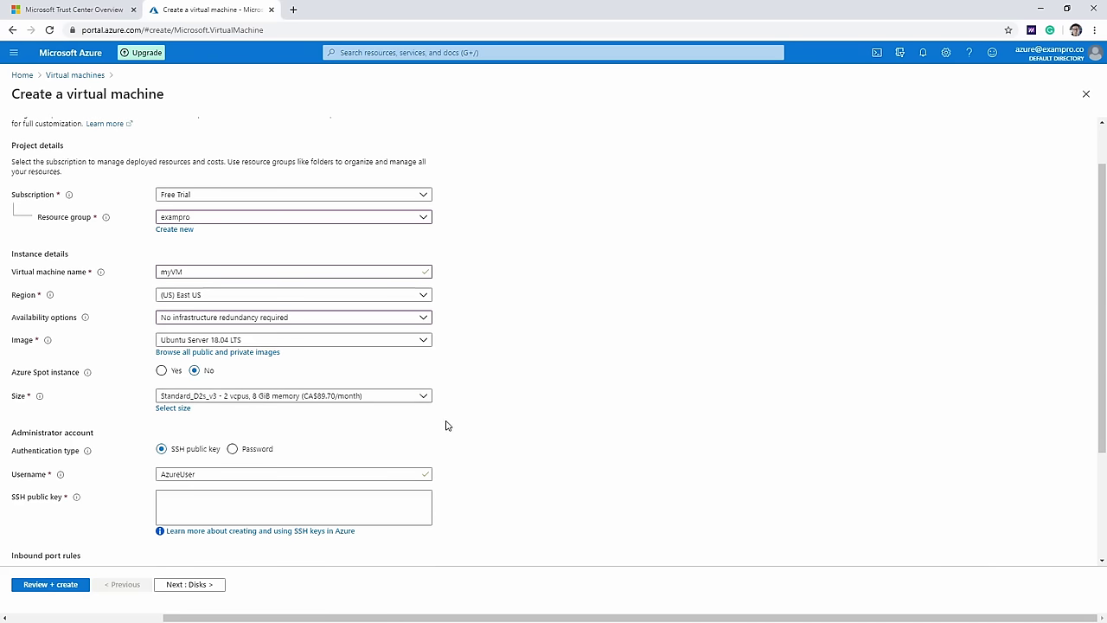
scroll(472, 373, "down", 1)
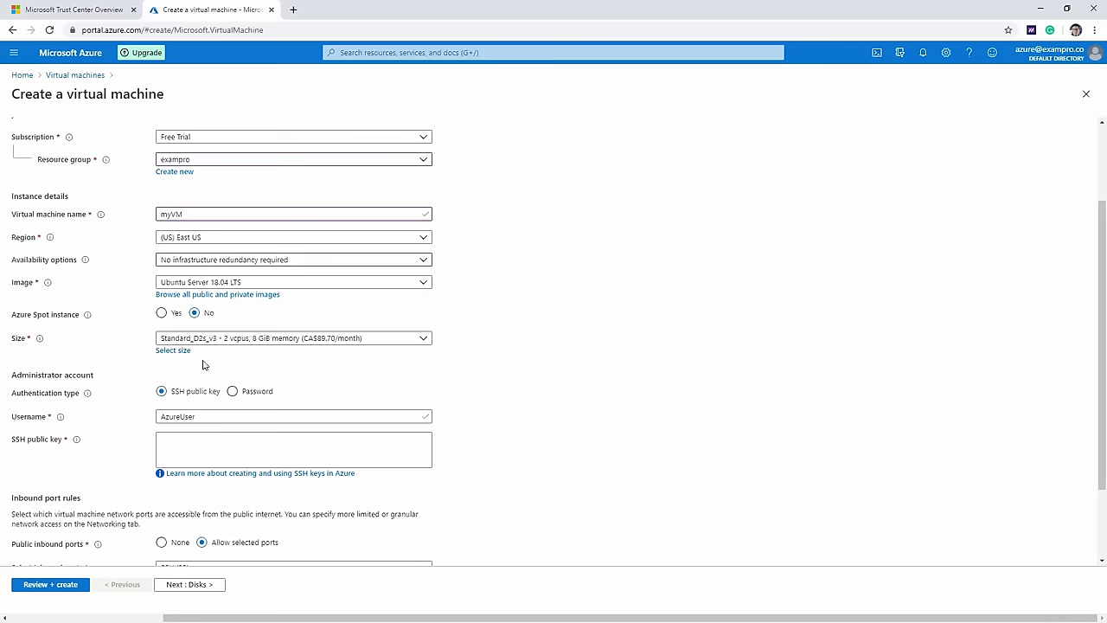
Sort sizes by cost and choose Standard_B1ls at CA$4.86/month.
left_click(173, 353)
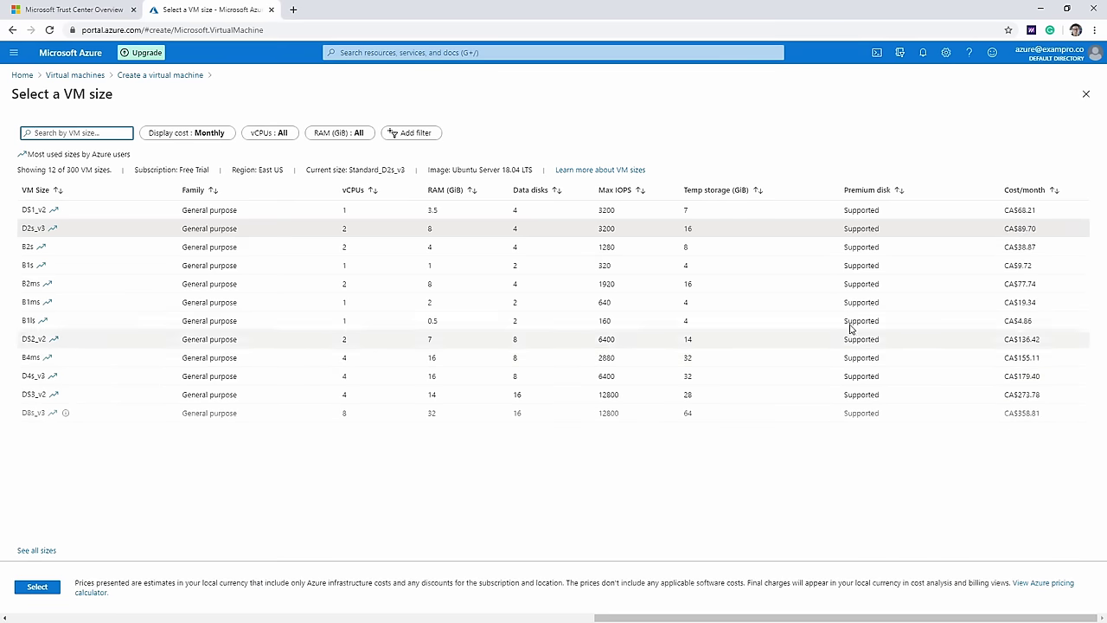
left_click(1033, 196)
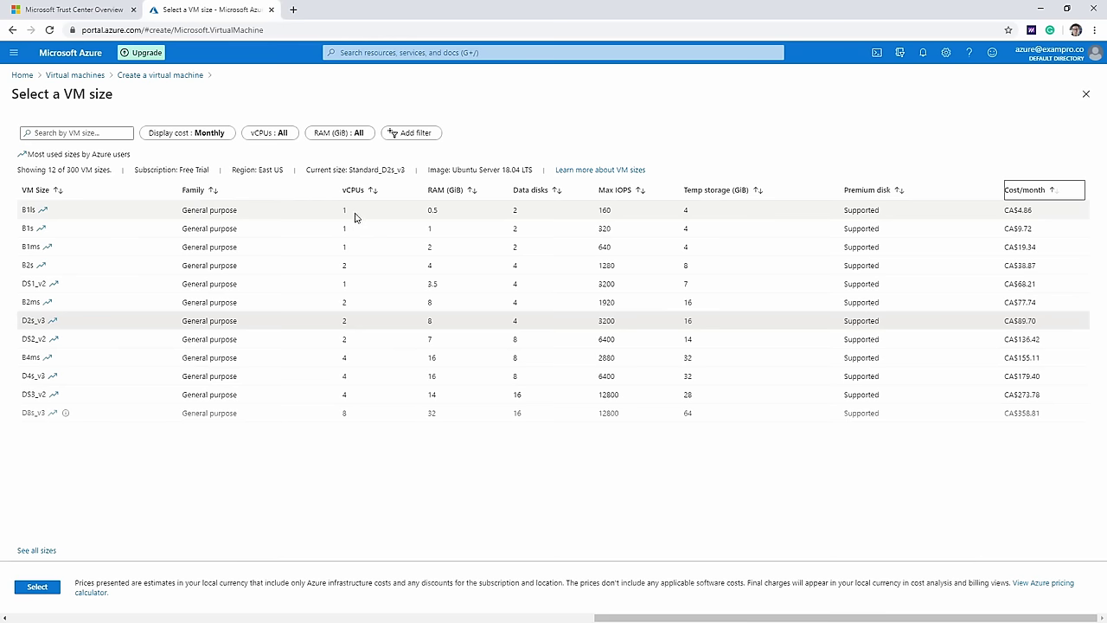
left_click(394, 215)
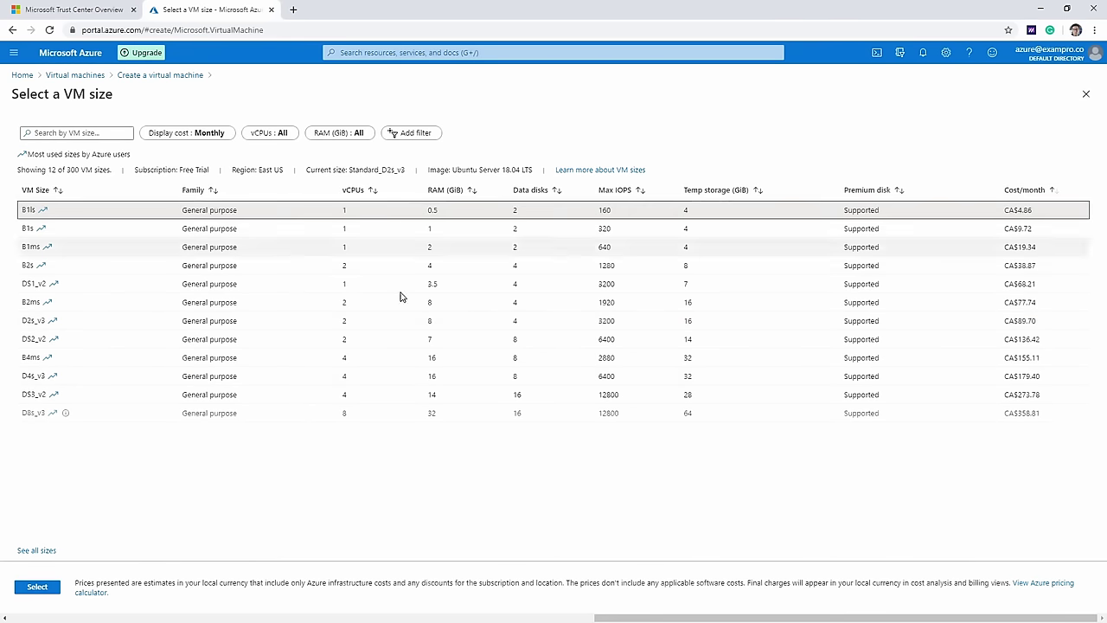
left_click(35, 588)
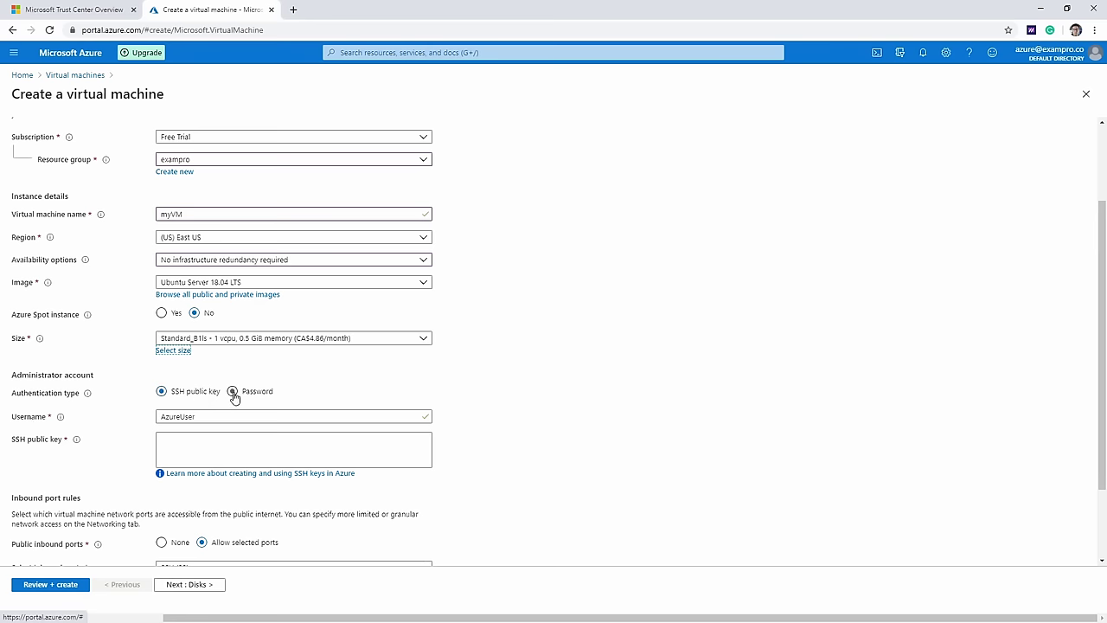
Switch administrator sign-in to password authentication and enter the password twice.
left_click(233, 394)
left_click(198, 435)
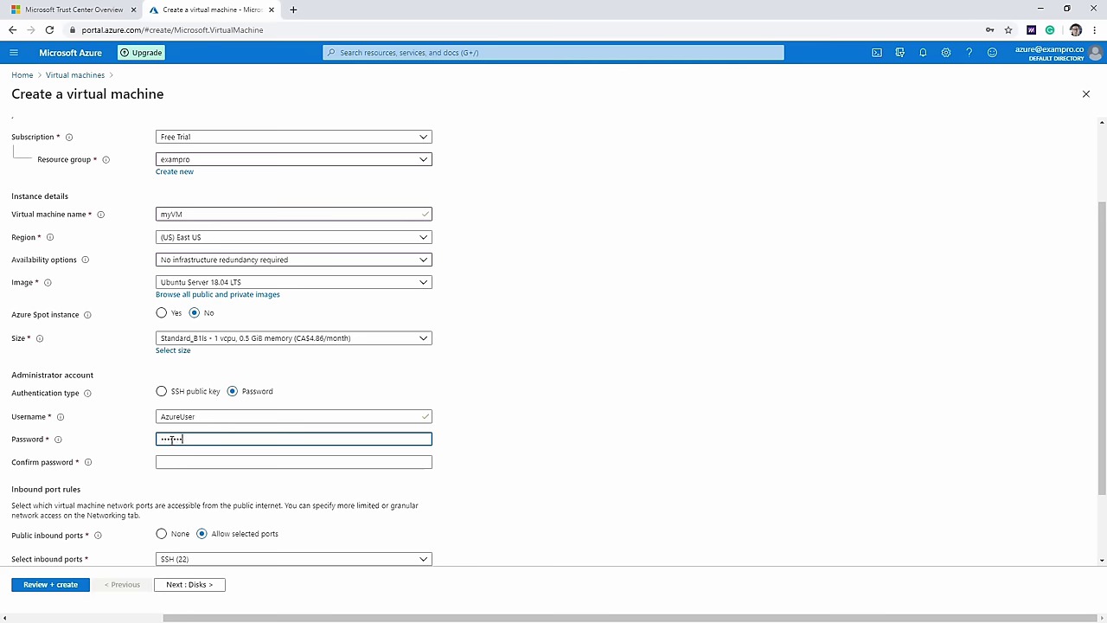
type("•••")
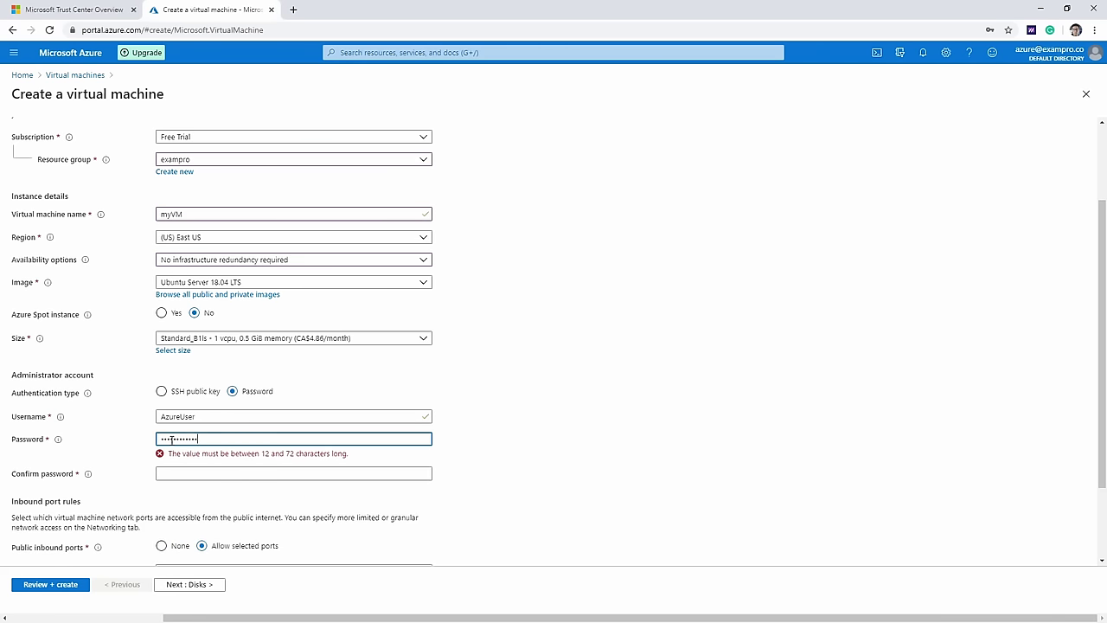
key("Tab")
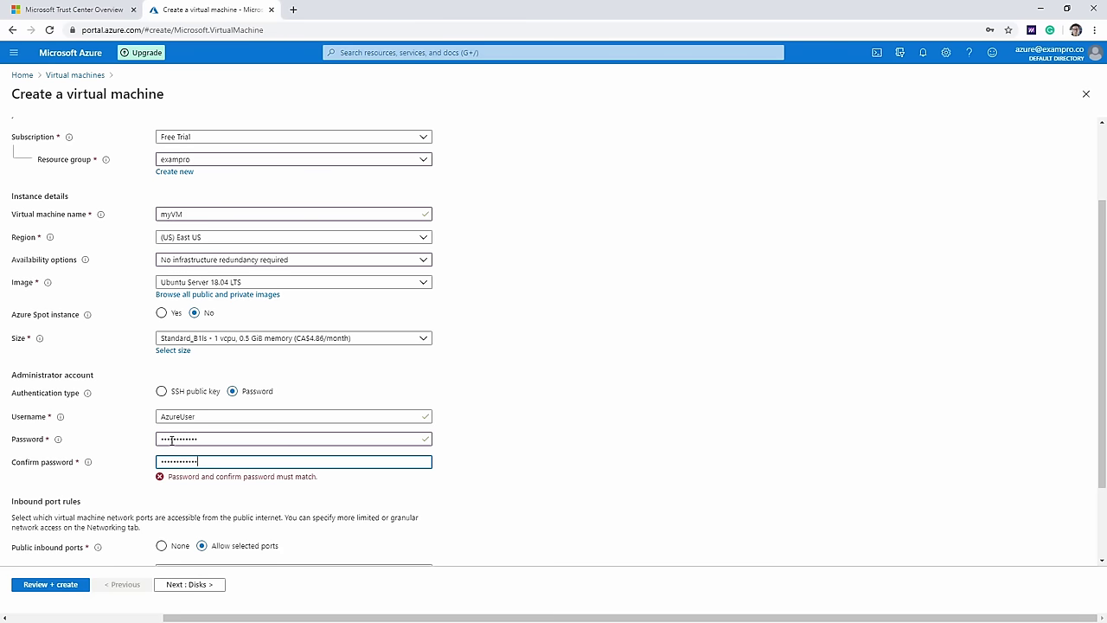
Set Public inbound ports to None.
scroll(507, 420, "down", 1)
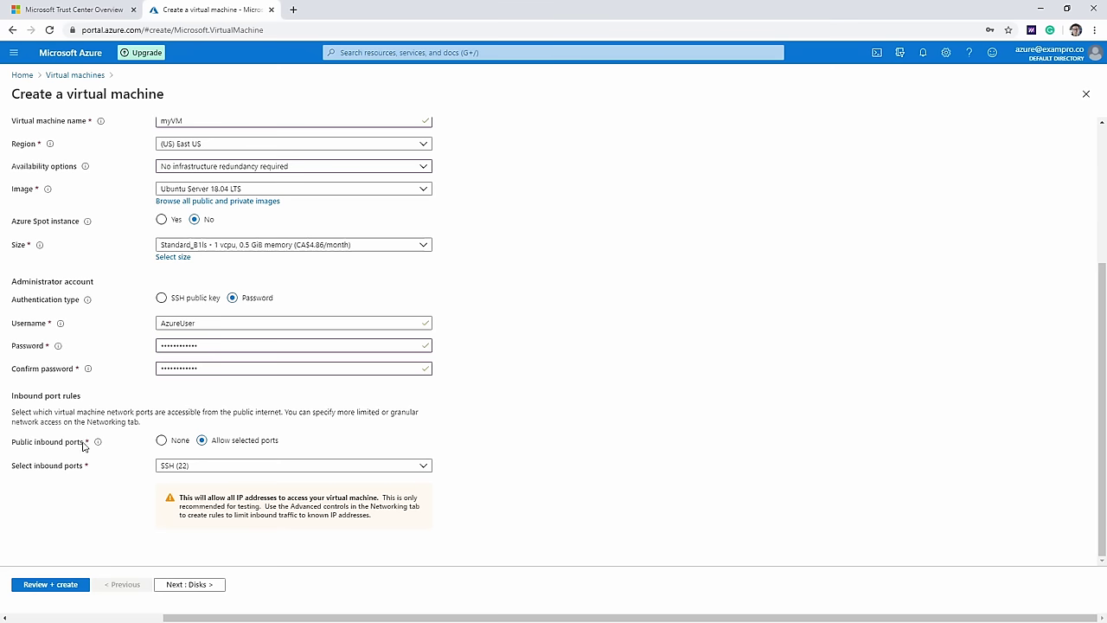
left_click(161, 440)
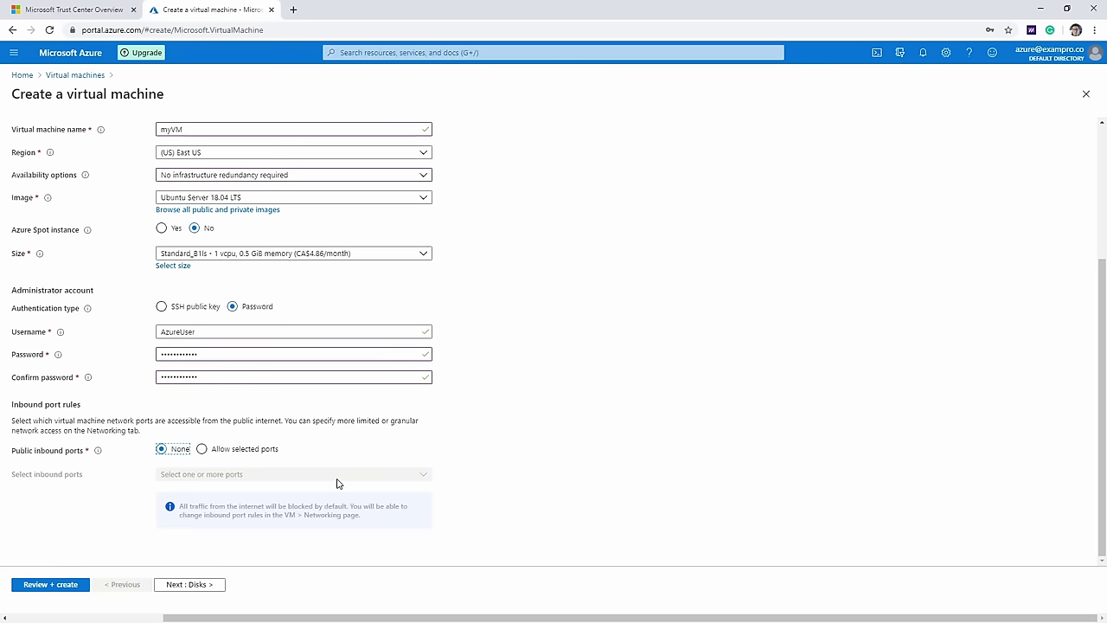
scroll(156, 487, "up", 3)
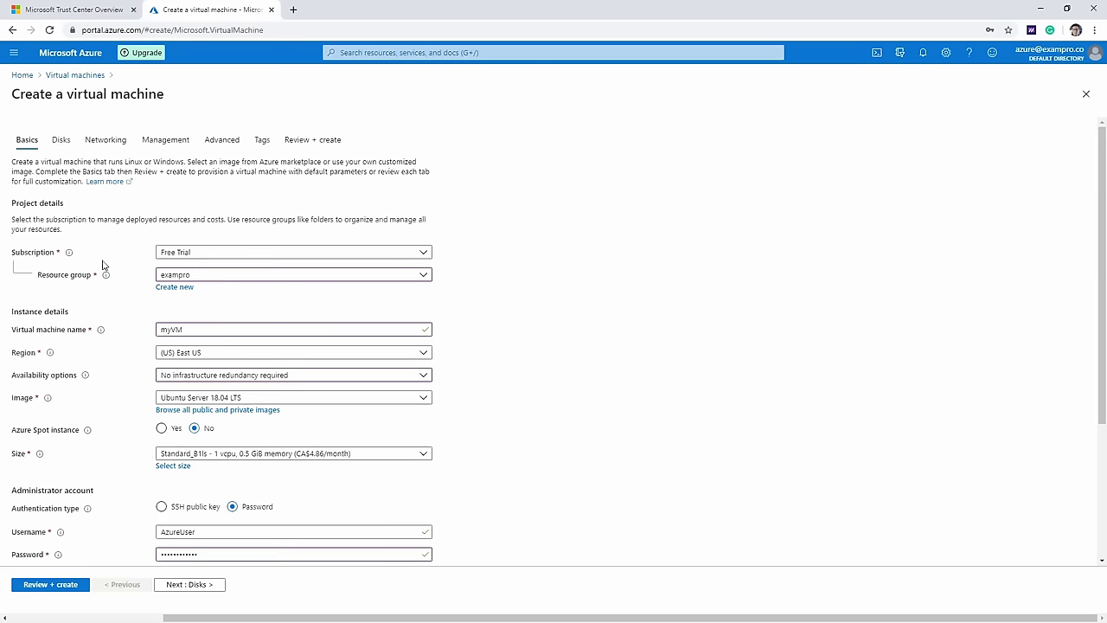
Keep the OS disk on Premium SSD with default encryption, then go to Networking.
left_click(58, 140)
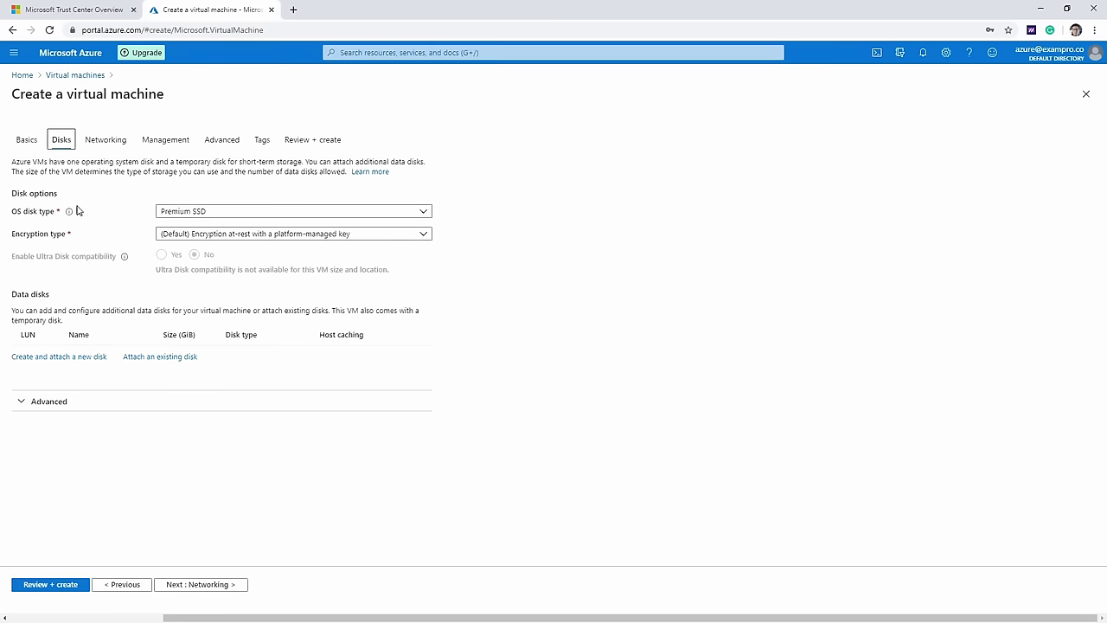
left_click(316, 213)
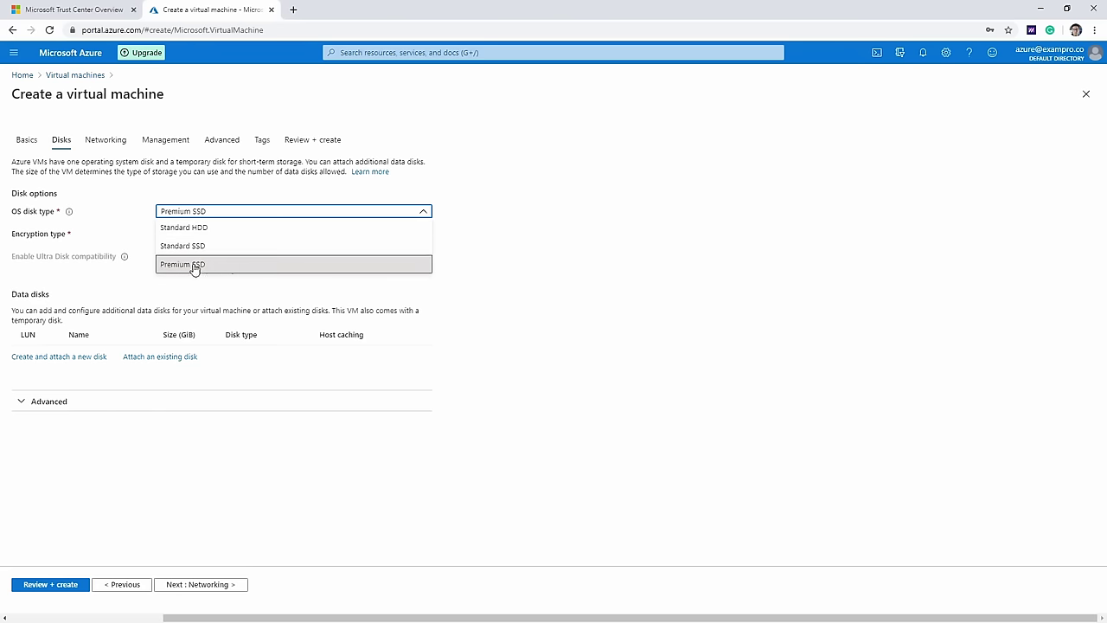
left_click(250, 246)
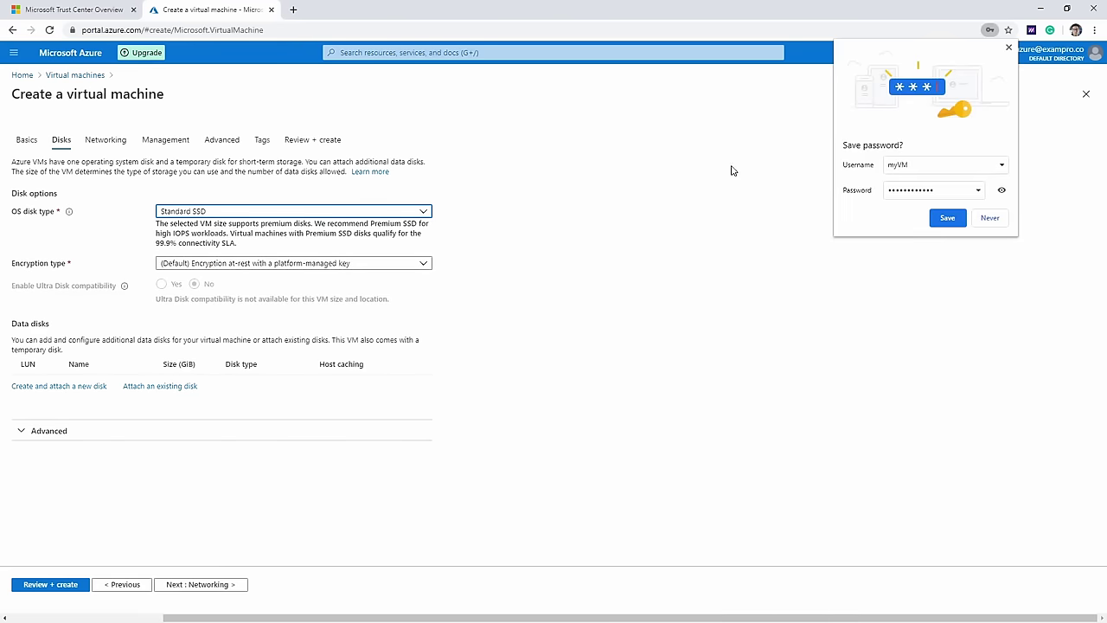
left_click(1007, 49)
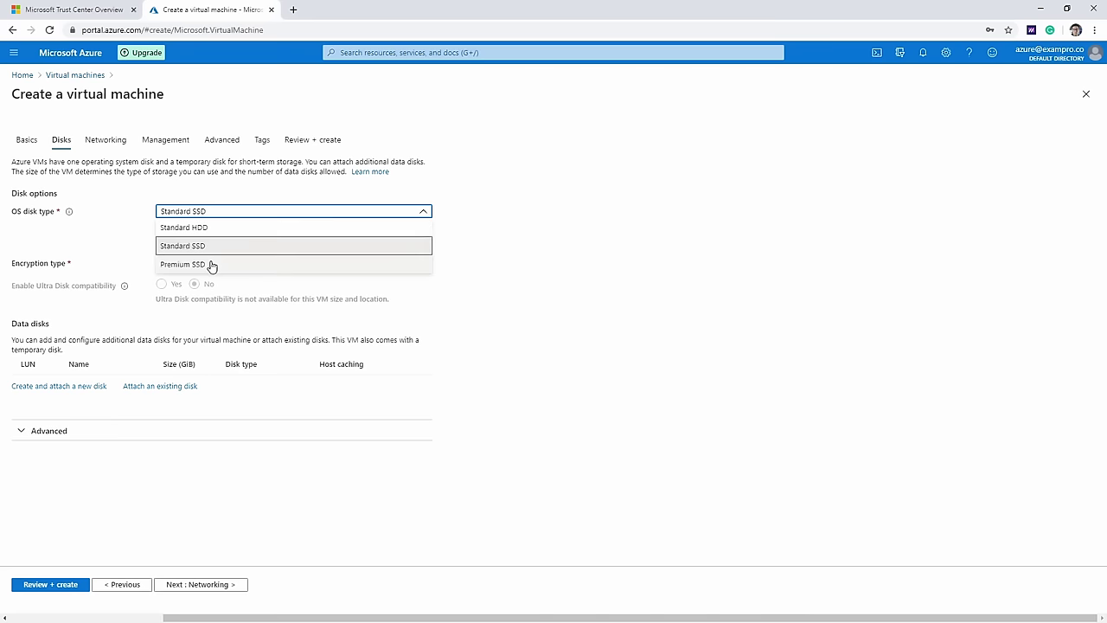
left_click(211, 263)
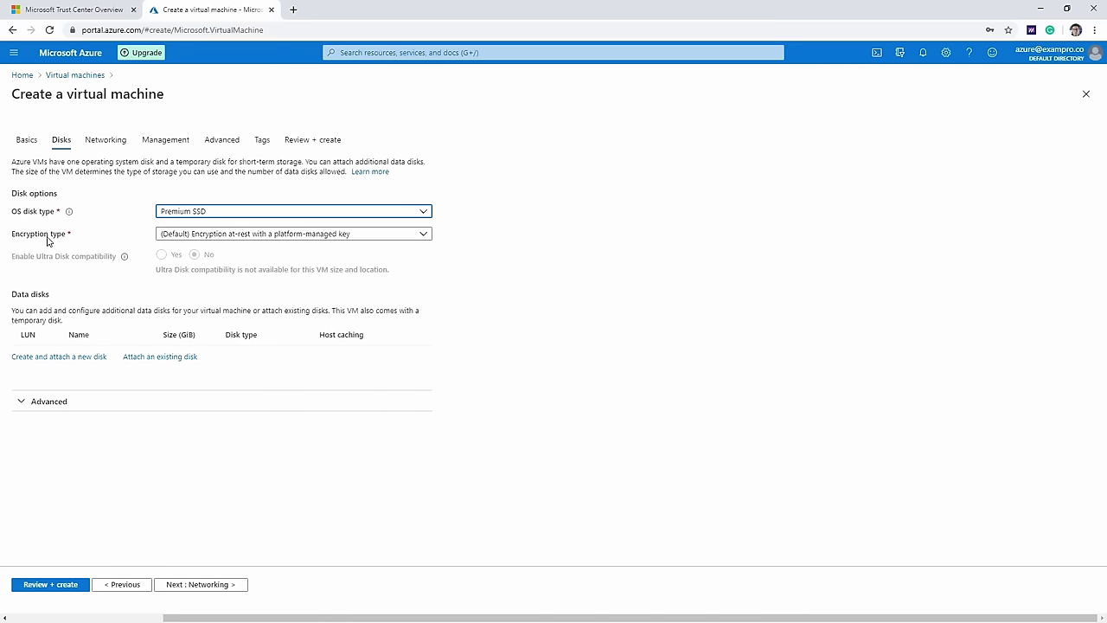
left_click(243, 244)
left_click(251, 238)
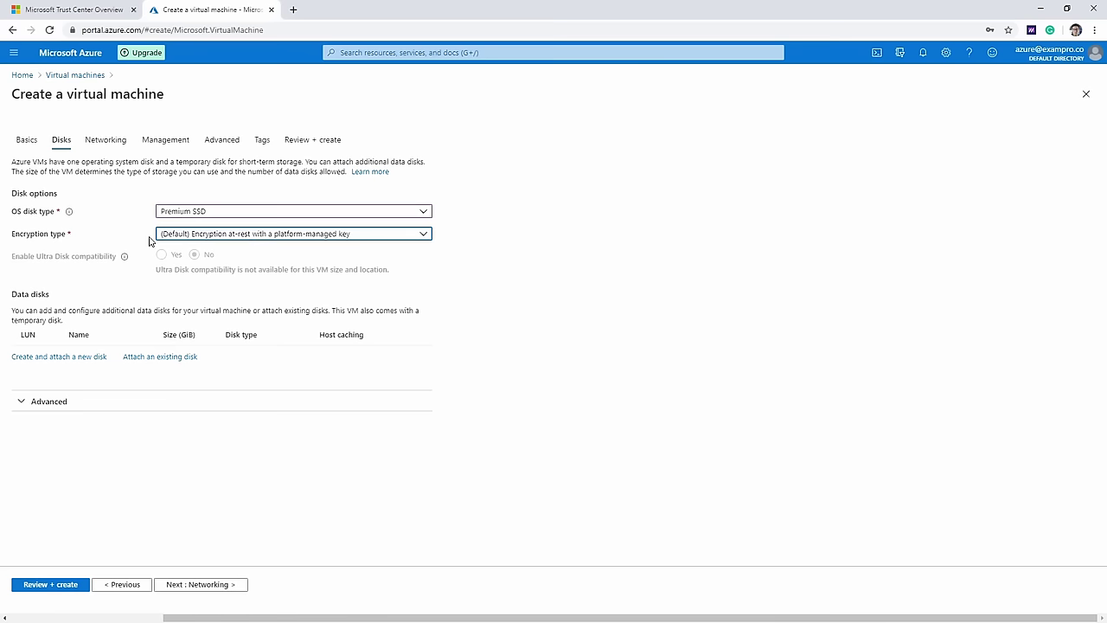
left_click(121, 144)
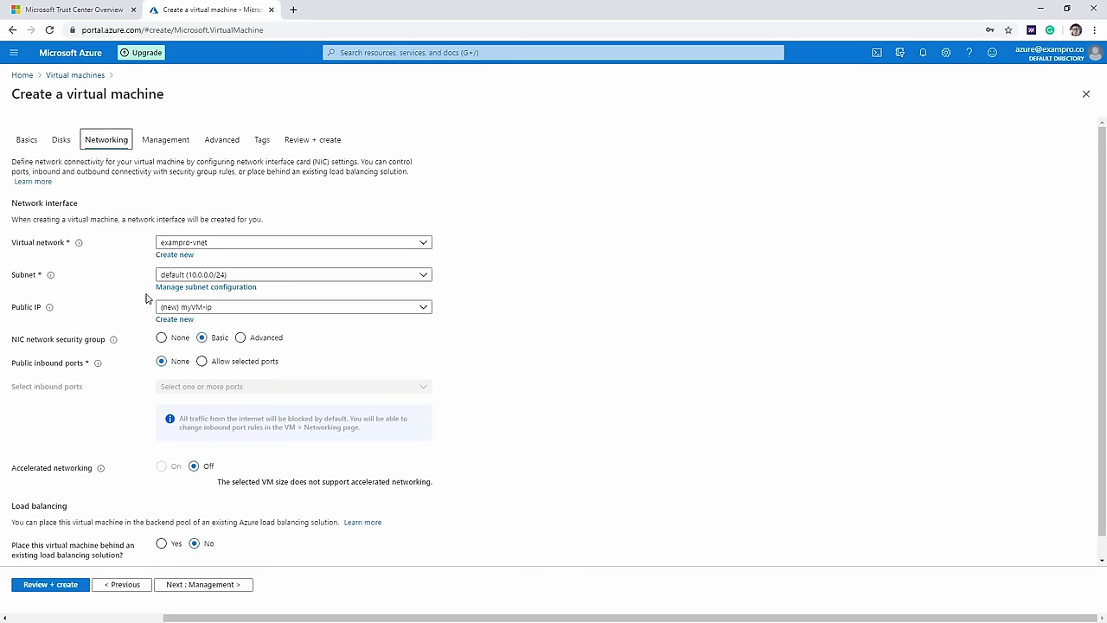
Keep the new public IP myVM-ip and continue to the Management settings.
left_click(357, 307)
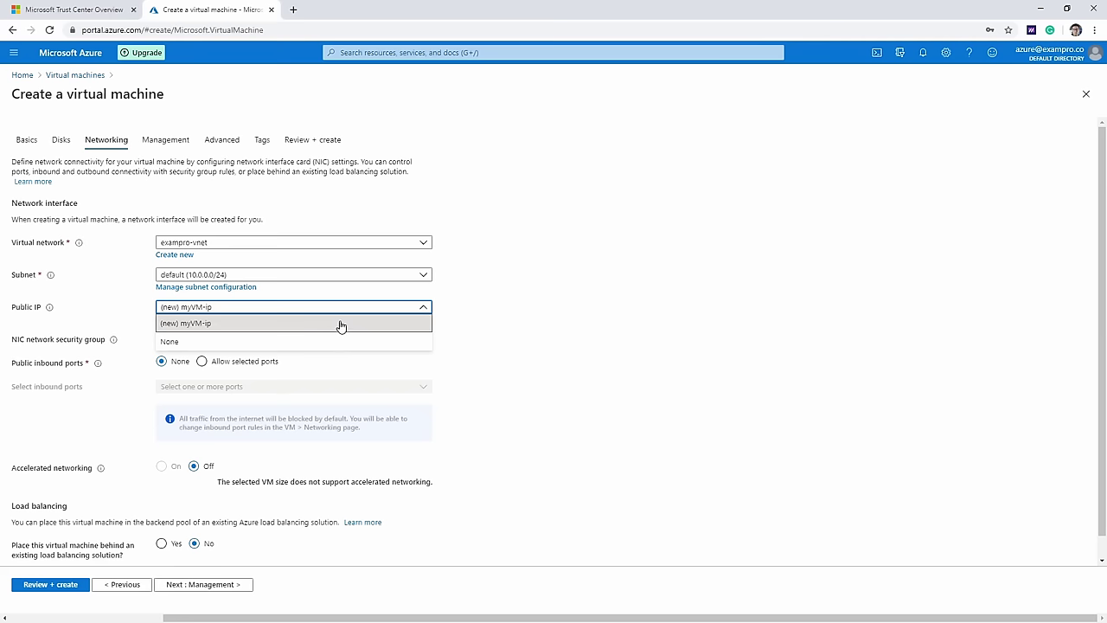
left_click(339, 309)
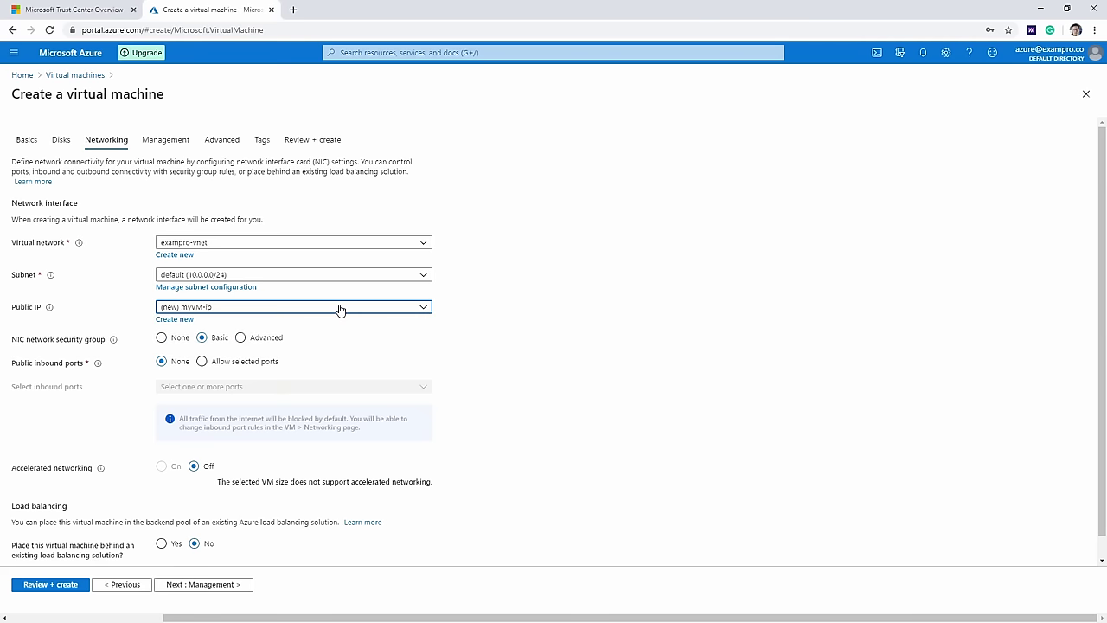
left_click(340, 310)
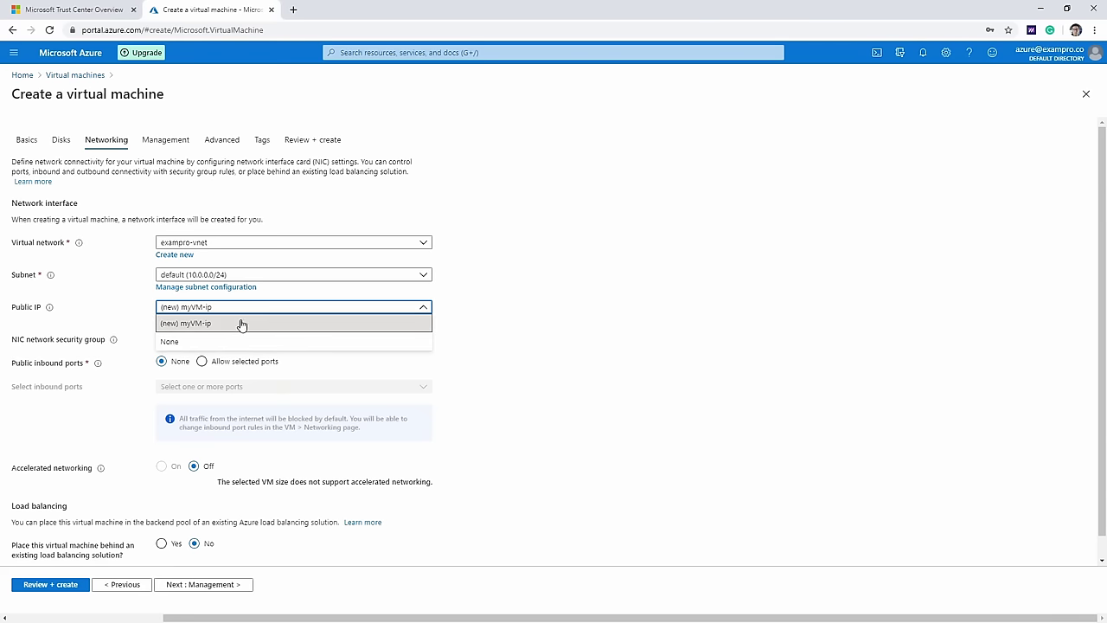
left_click(459, 300)
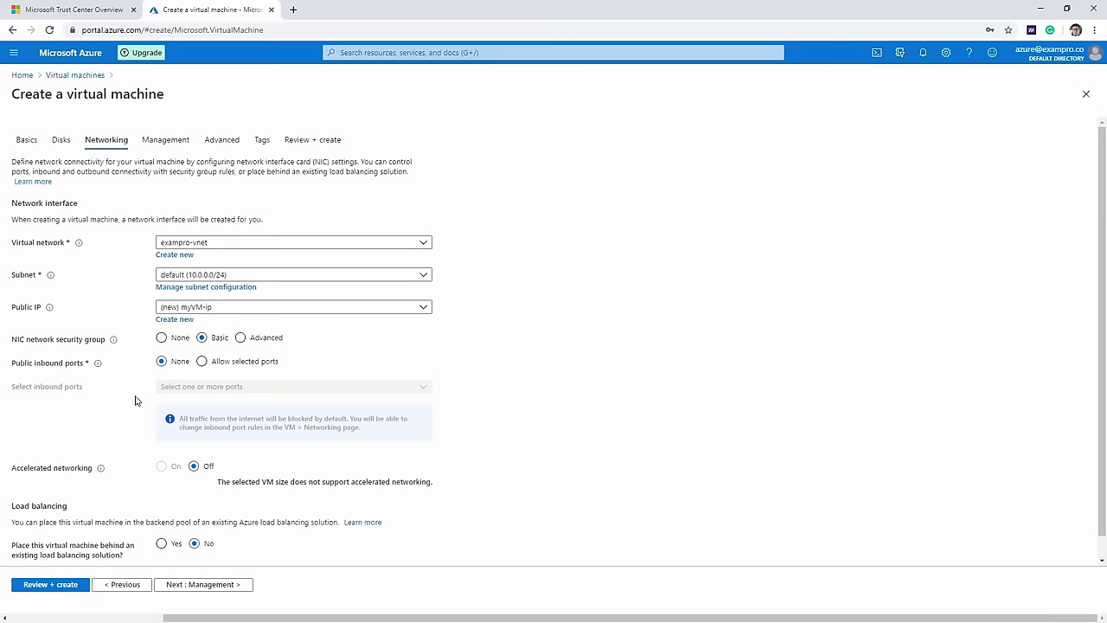
scroll(143, 426, "down", 1)
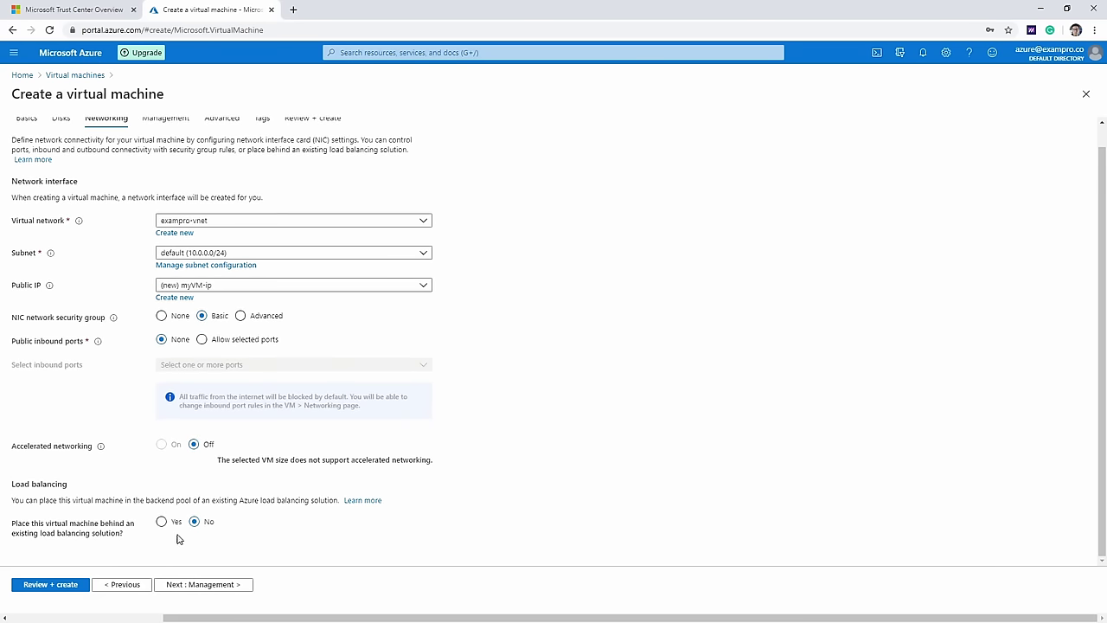
scroll(100, 441, "up", 1)
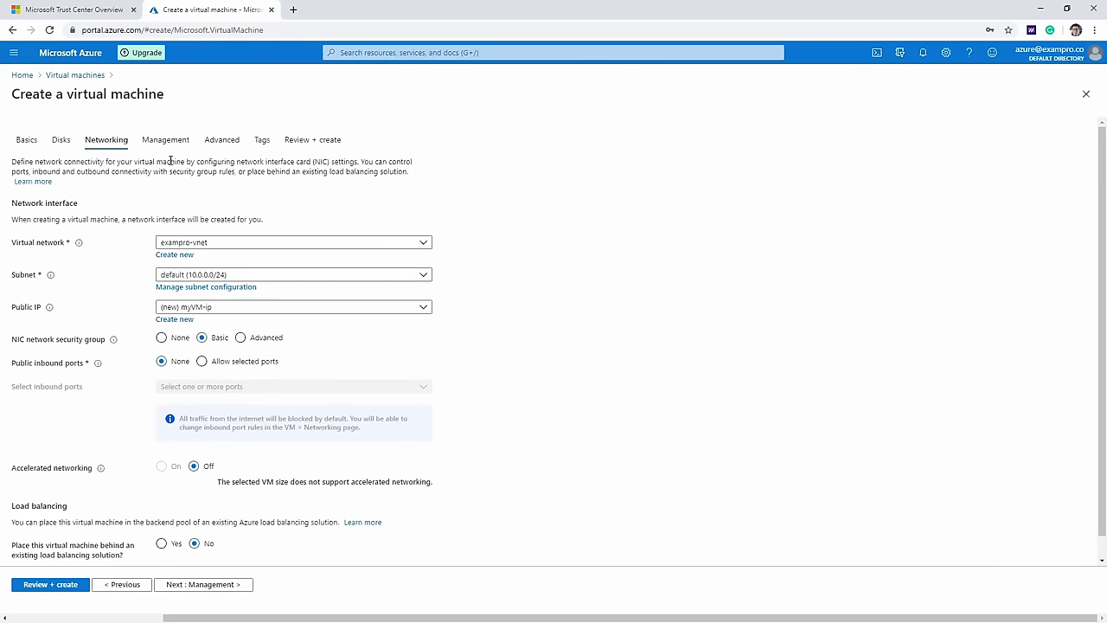
left_click(181, 143)
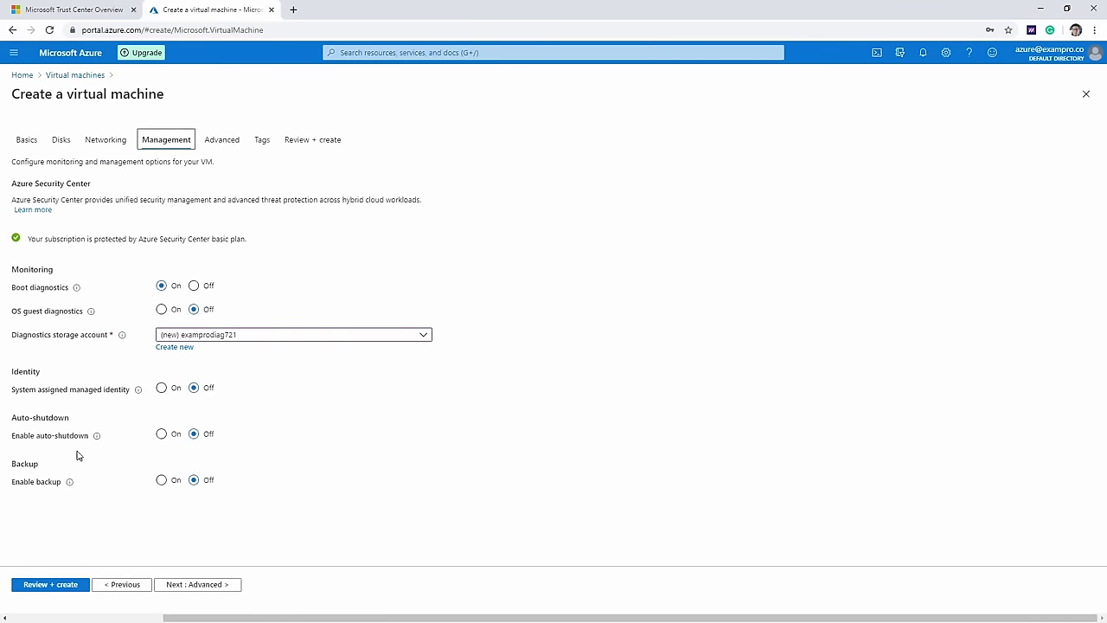
Check the Advanced and Basics settings, then run Review + create validation for myVM.
left_click(223, 147)
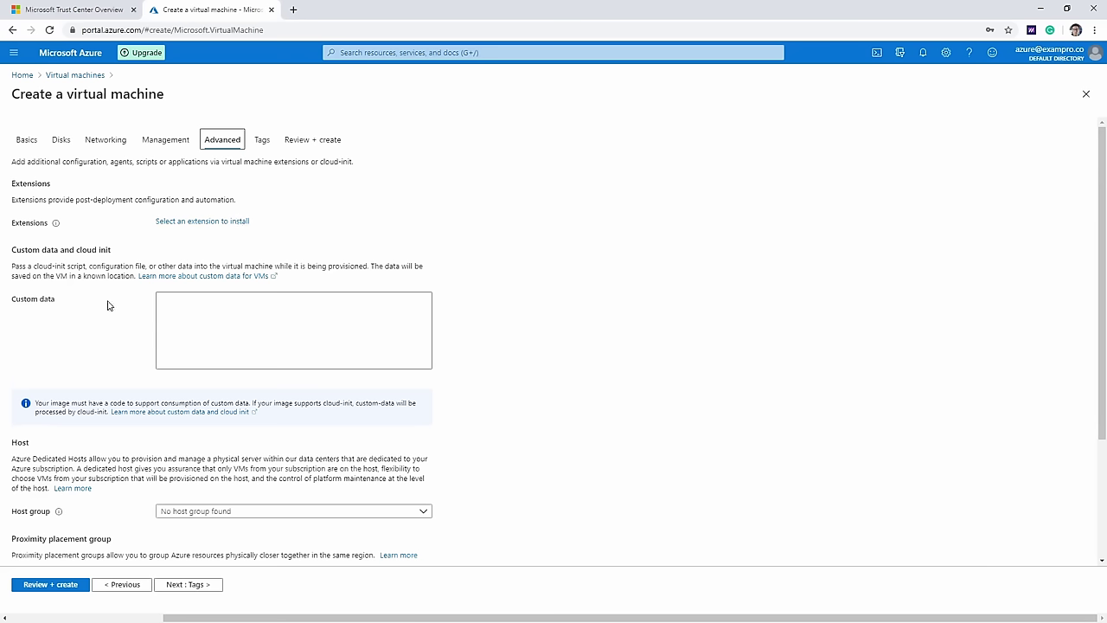
left_click(228, 292)
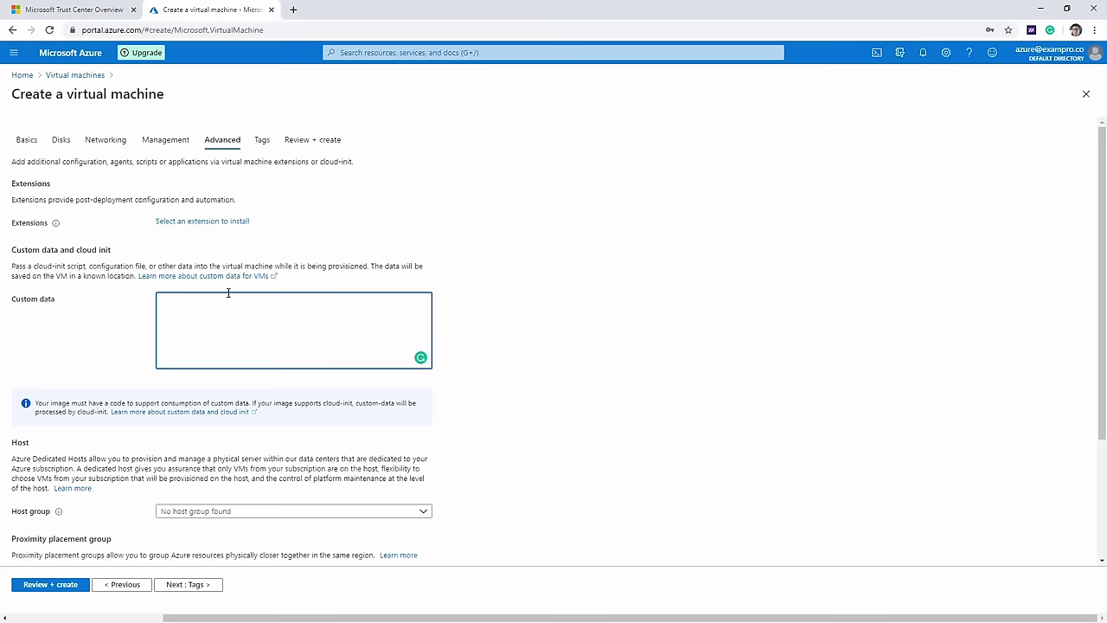
scroll(111, 292, "down", 2)
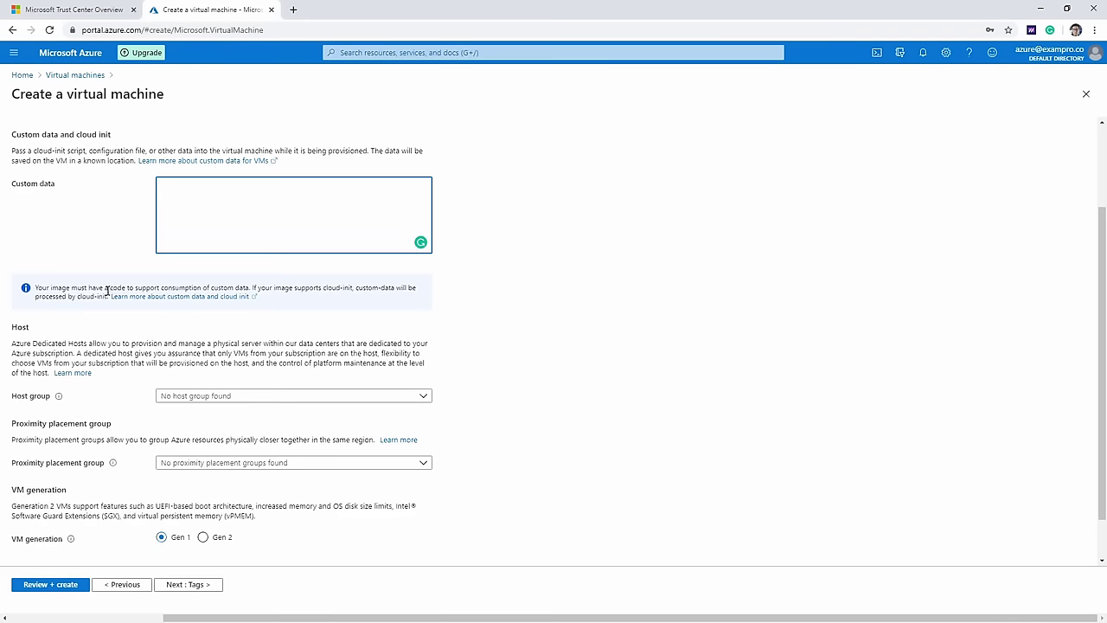
scroll(121, 290, "up", 2)
left_click(27, 140)
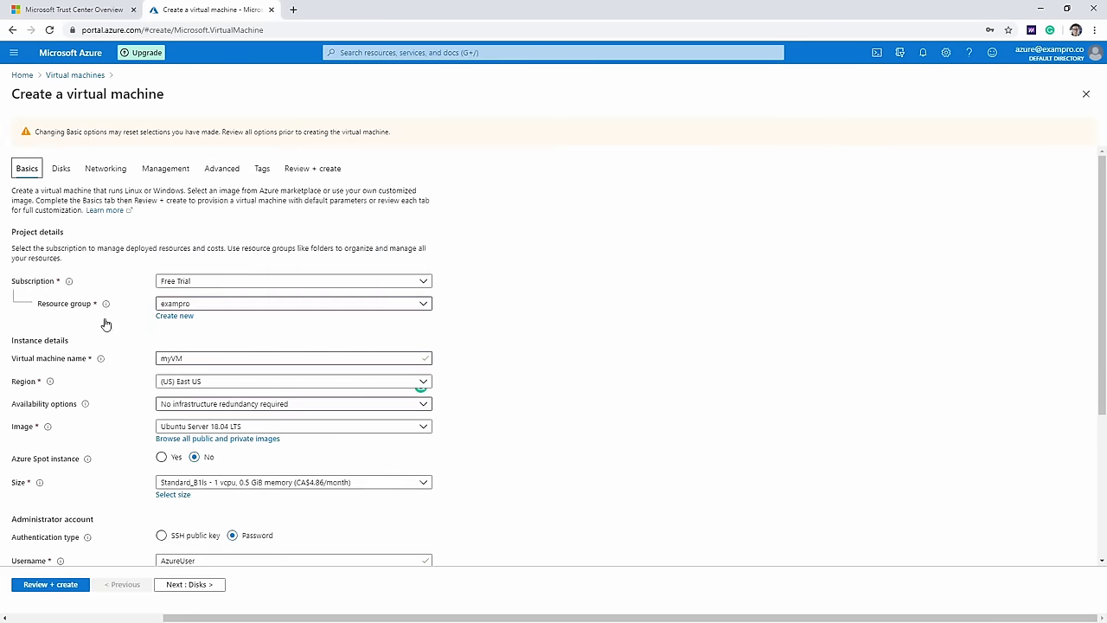
scroll(89, 392, "down", 3)
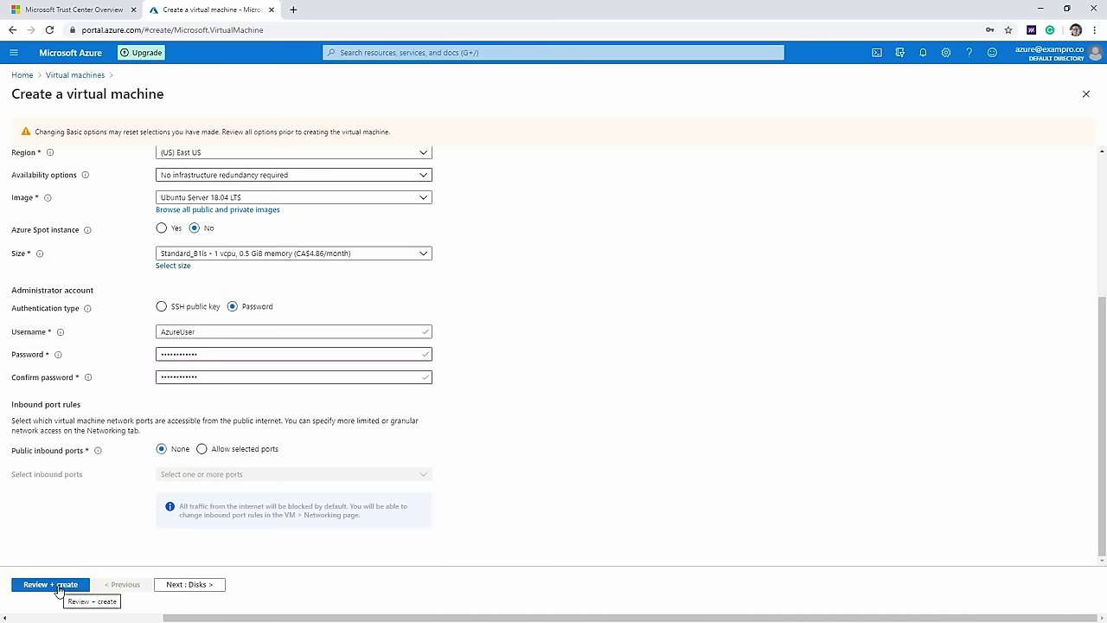
left_click(57, 584)
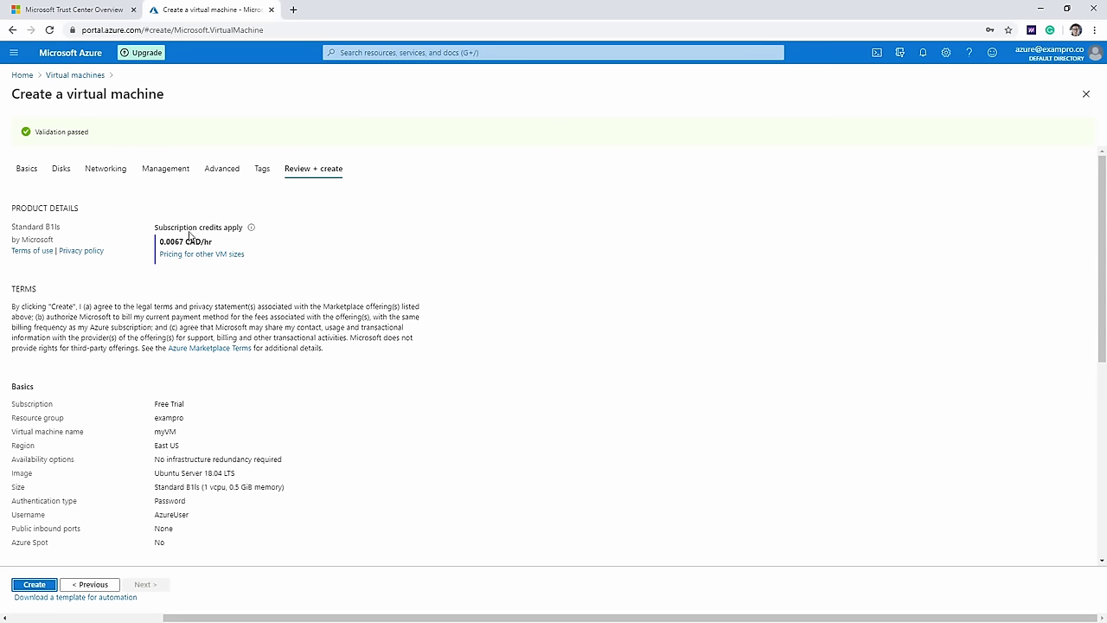
Create the myVM virtual machine and open it after 'Your deployment is complete' appears.
left_click(39, 585)
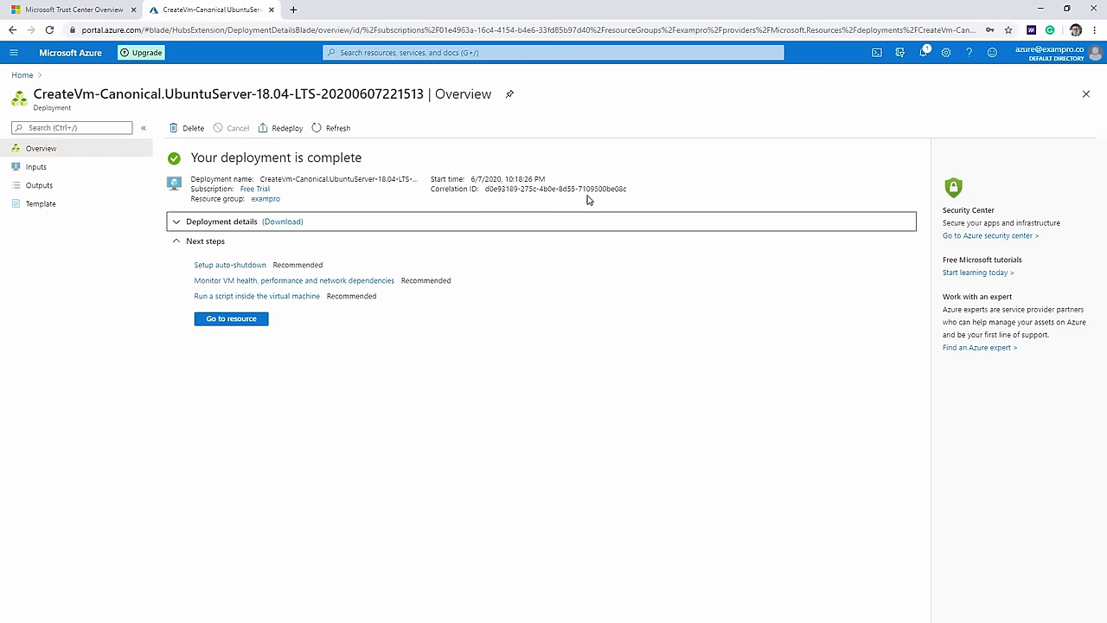
left_click(244, 322)
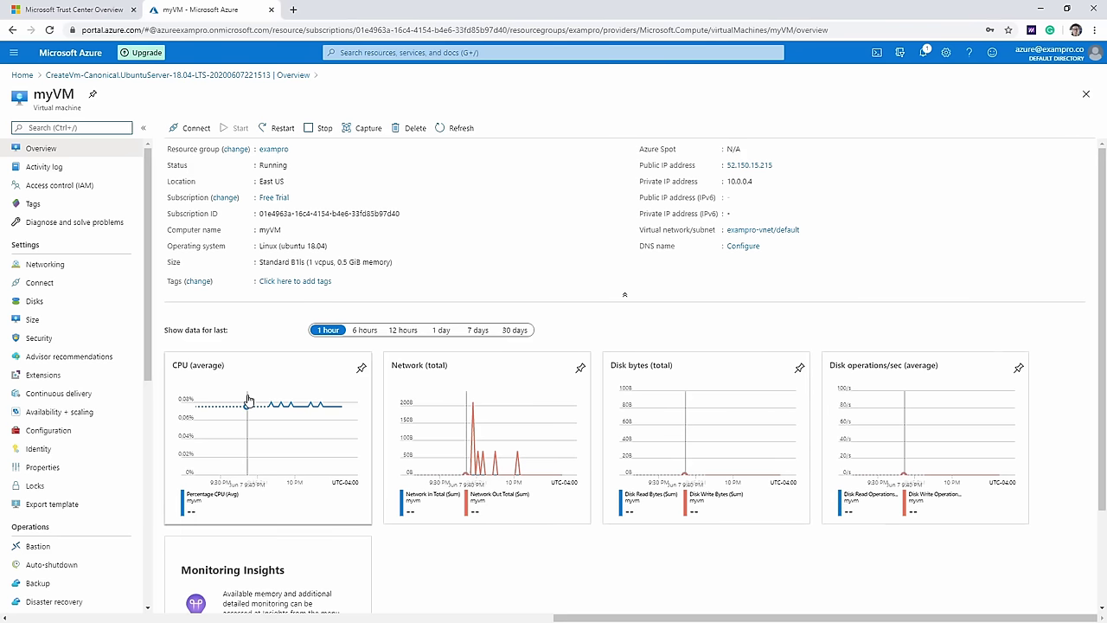
scroll(445, 394, "down", 1)
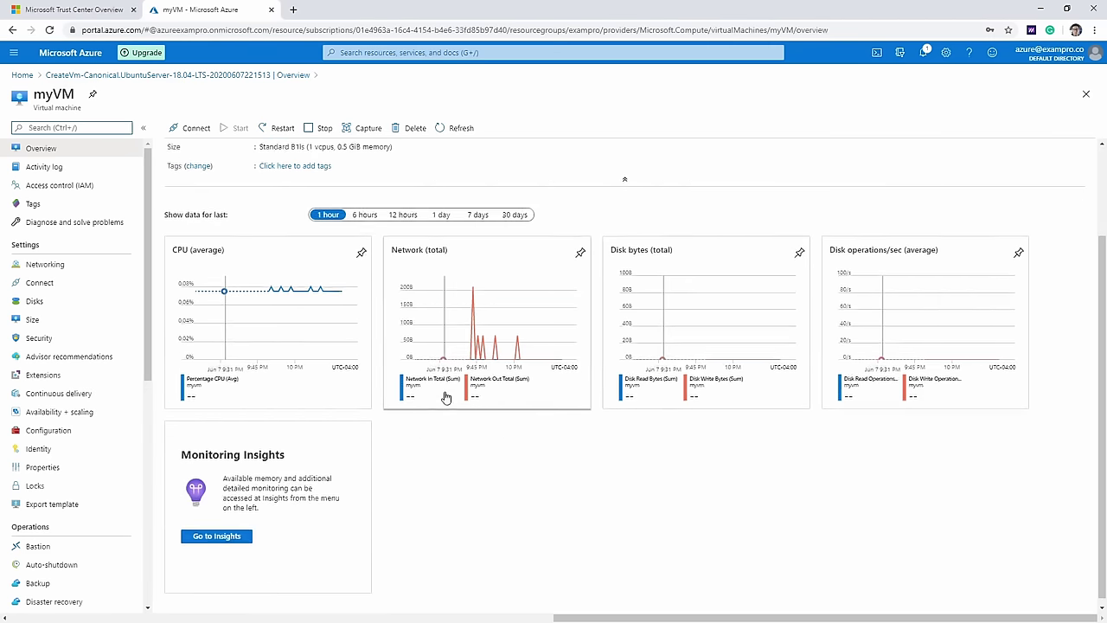
scroll(442, 397, "up", 1)
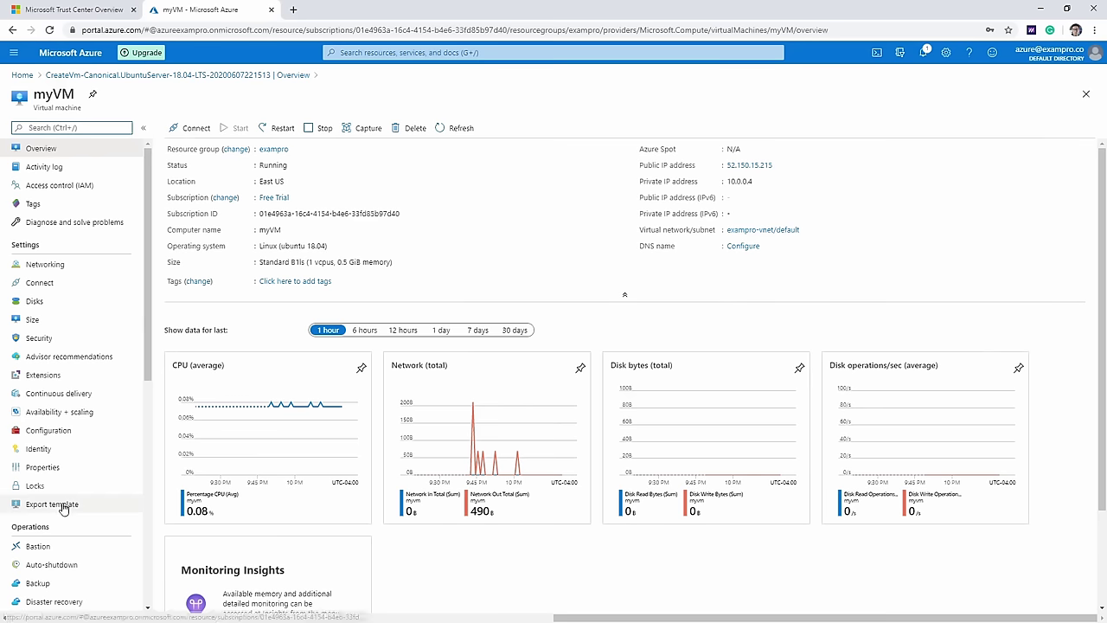
left_click(91, 304)
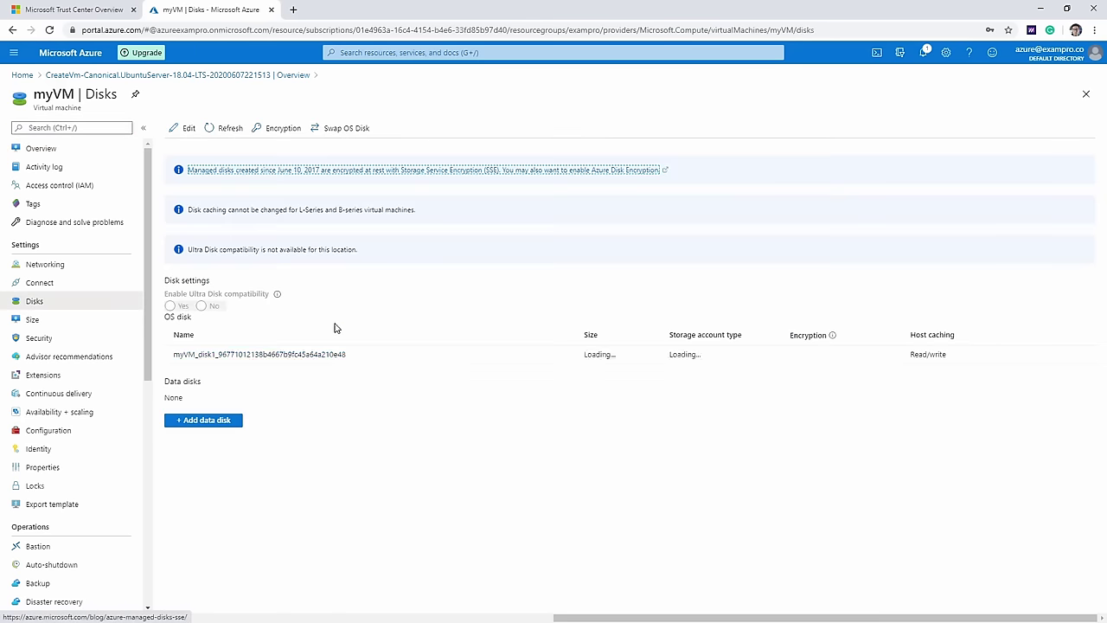
left_click(111, 319)
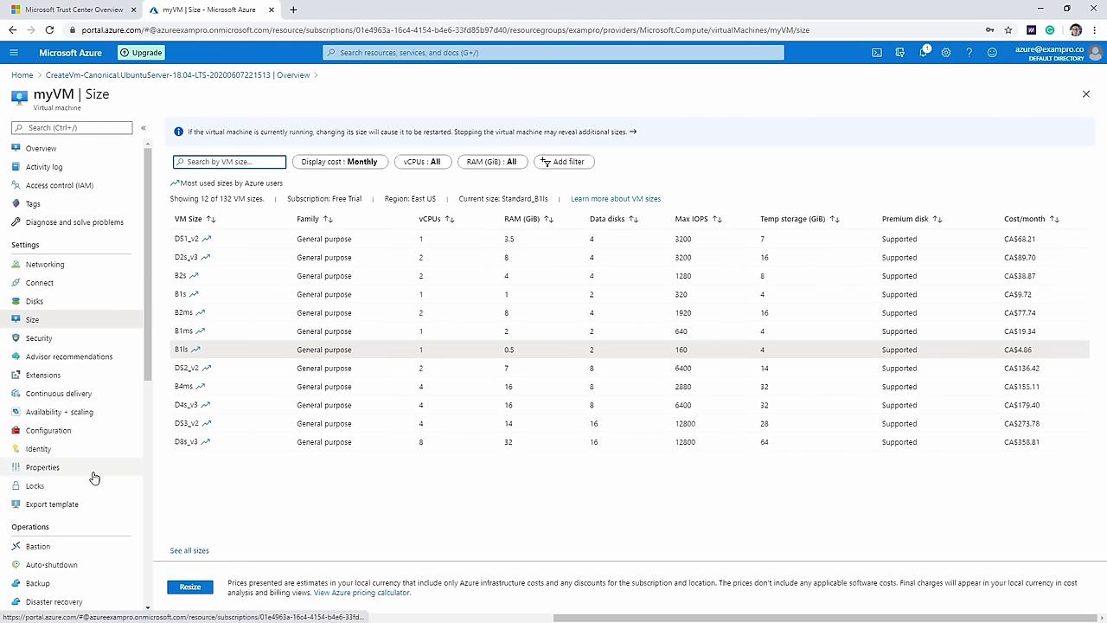
left_click(67, 267)
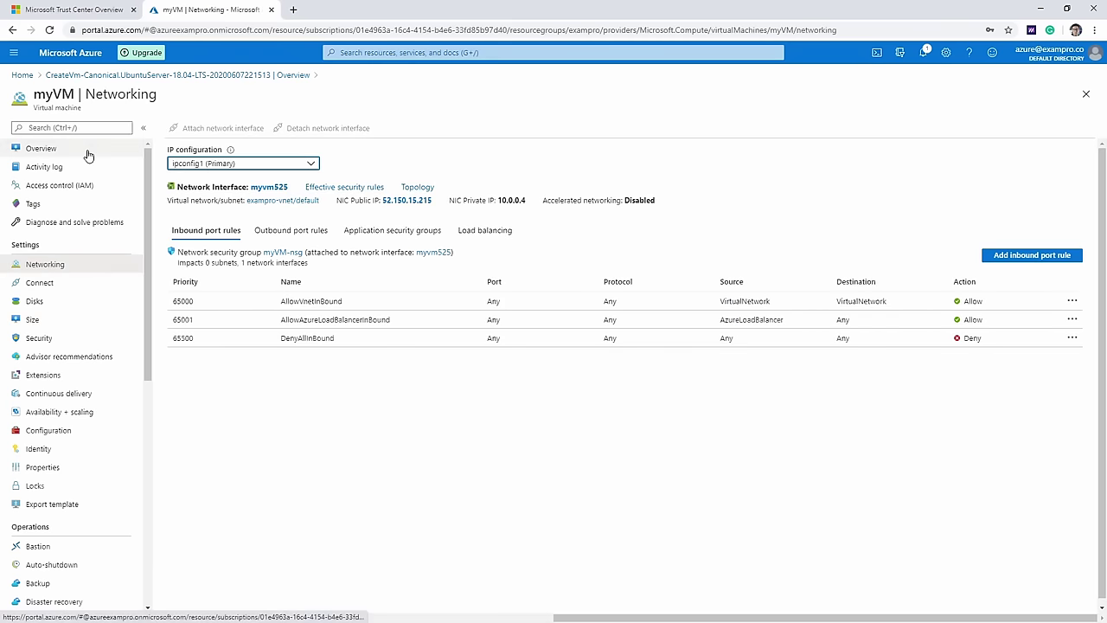
left_click(49, 152)
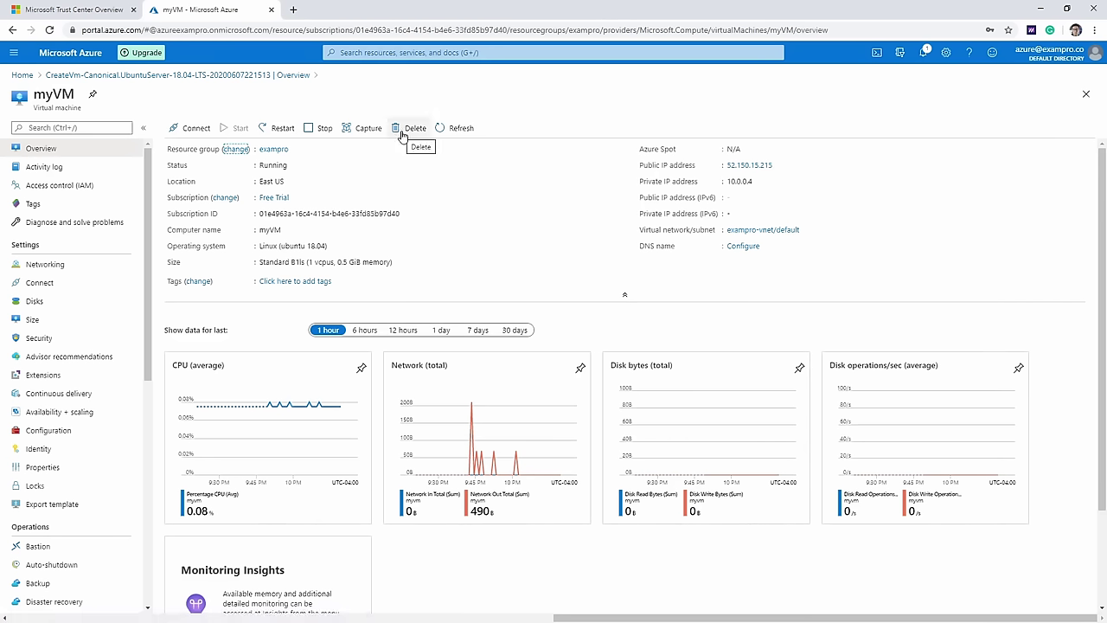
Delete myVM, confirm with Yes, and check notifications for the successful deletion.
left_click(401, 130)
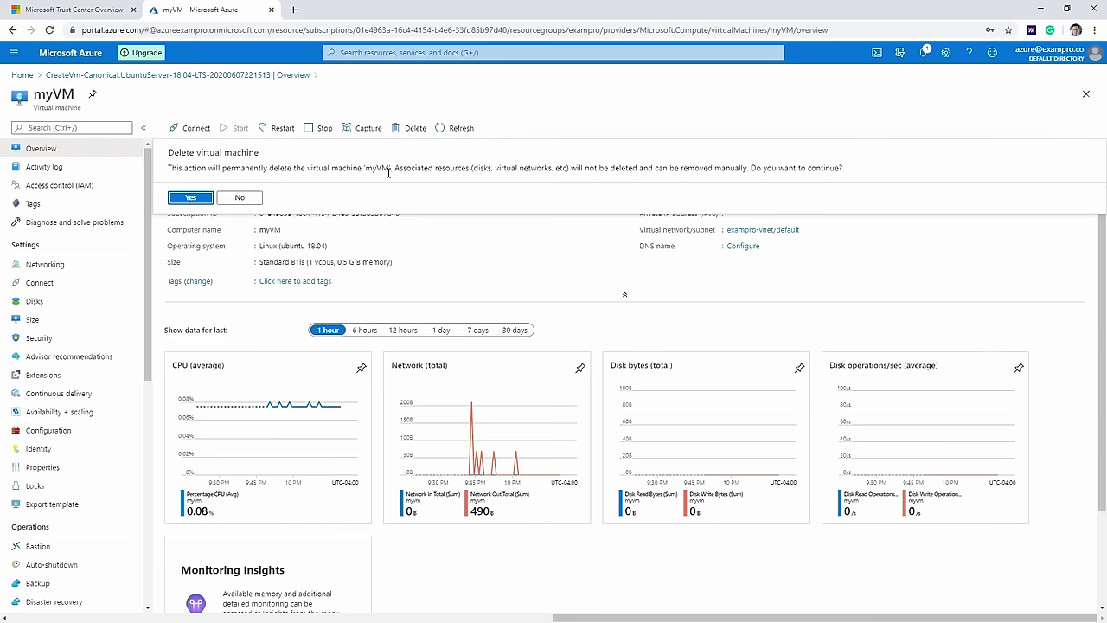
left_click(199, 199)
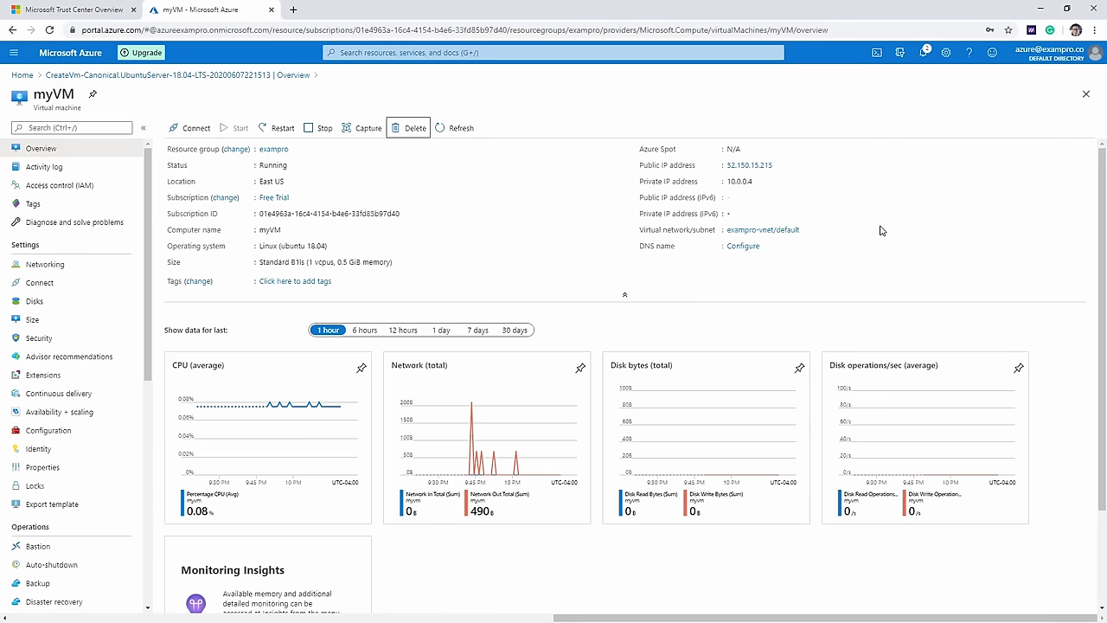
left_click(924, 57)
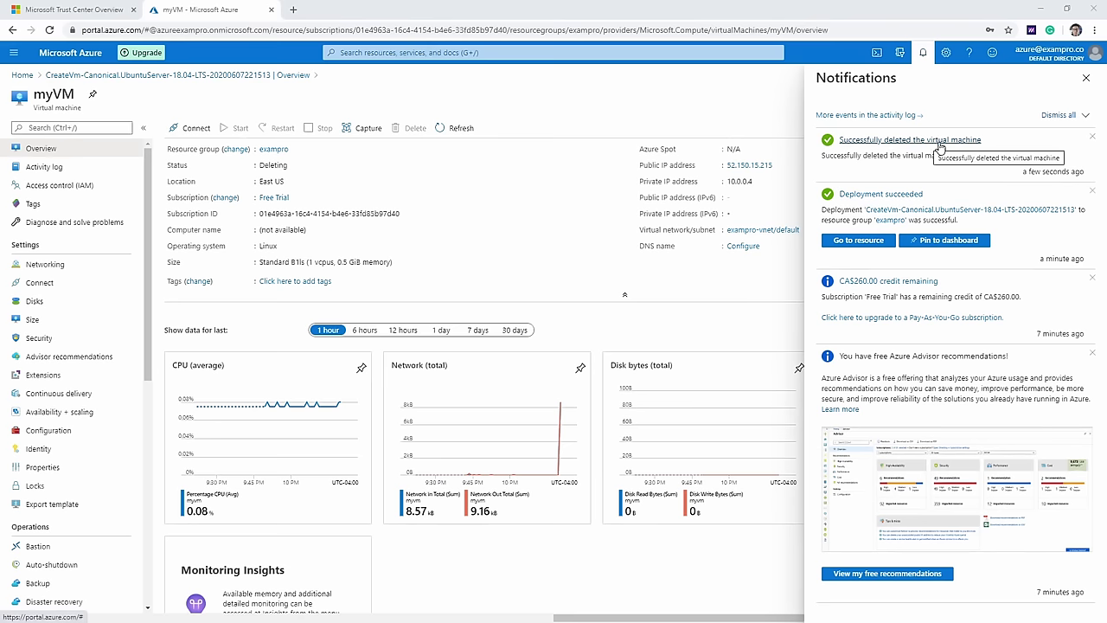
Open Virtual machines via a 'virtual' search and refresh until the list is empty.
left_click(485, 52)
type("virtual")
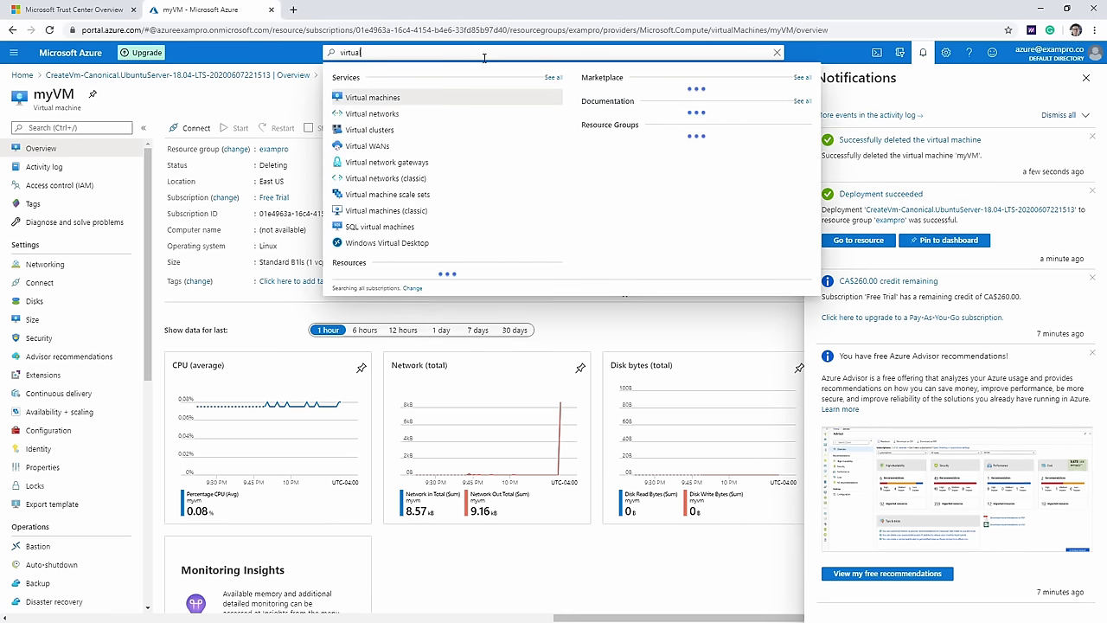
left_click(441, 97)
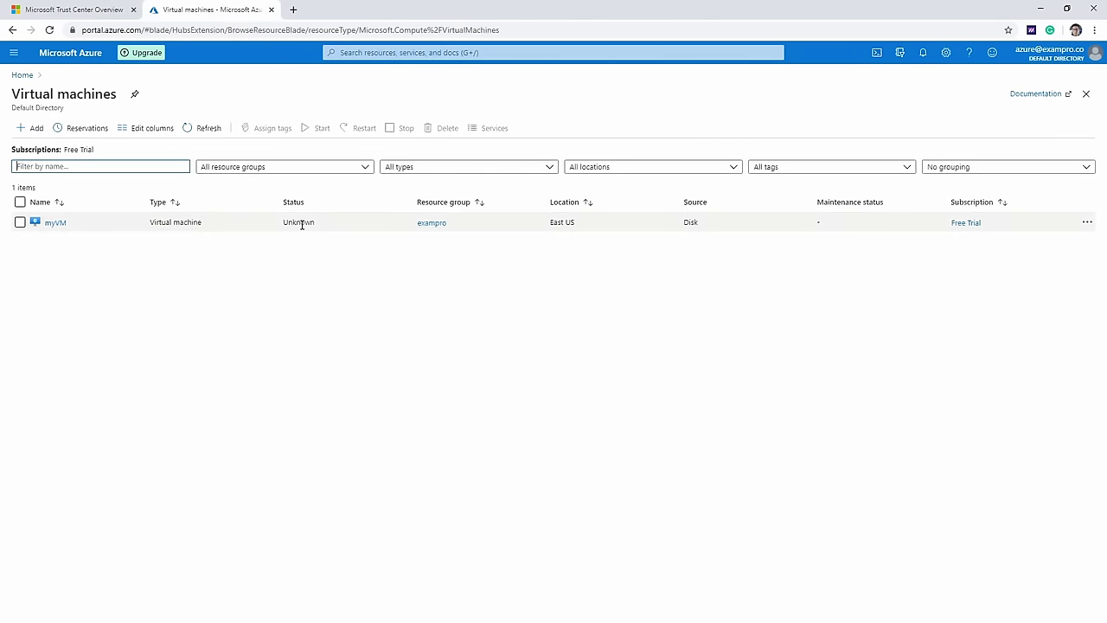
left_click(213, 130)
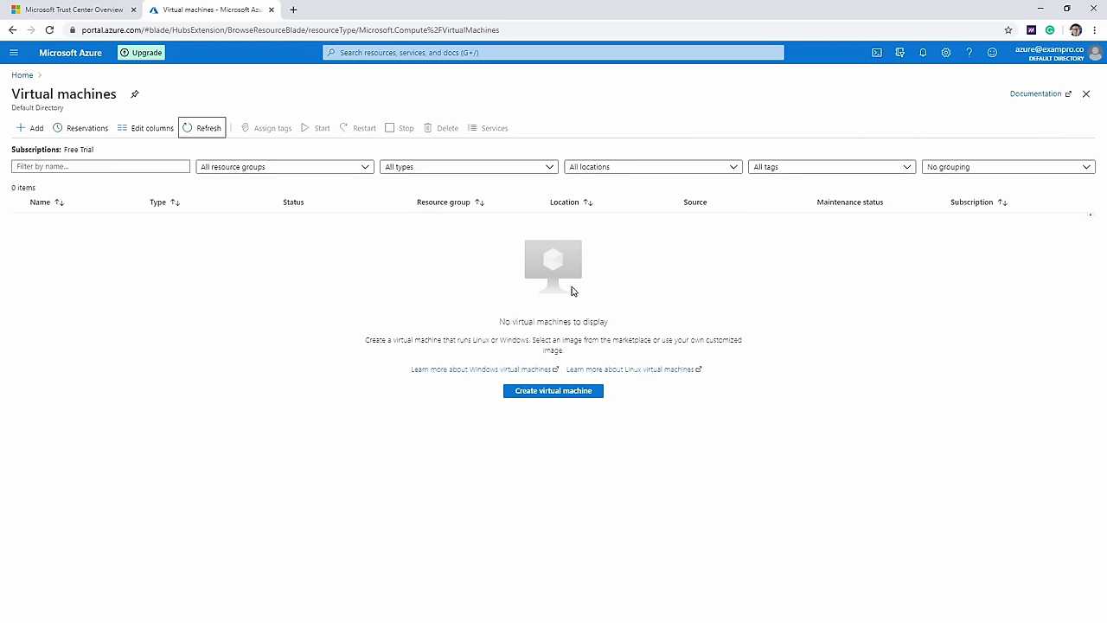
left_click(208, 129)
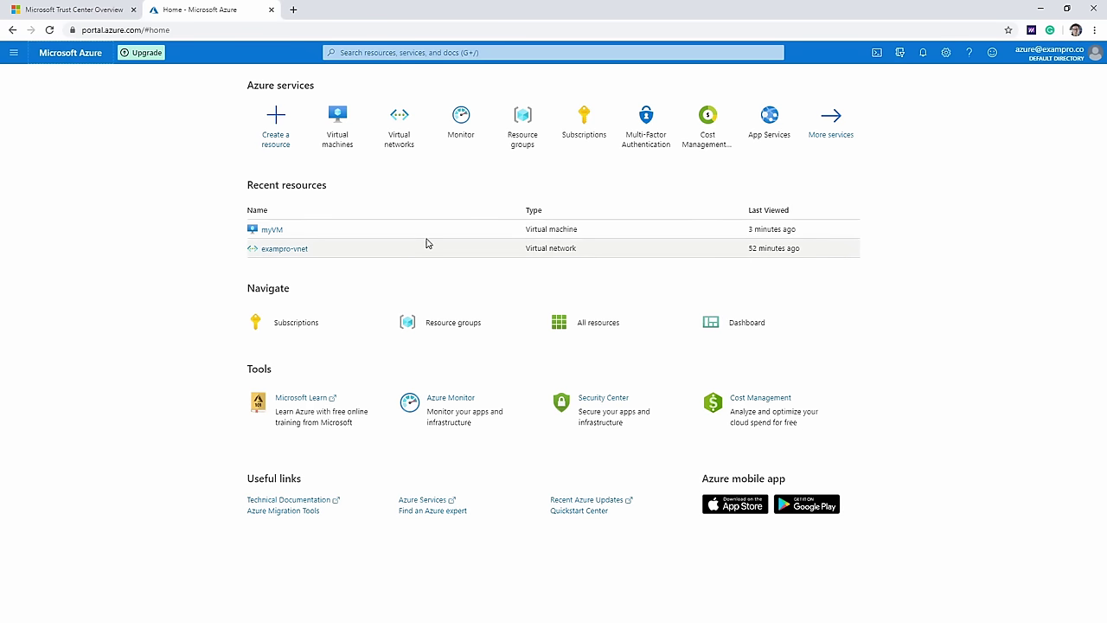
left_click(418, 53)
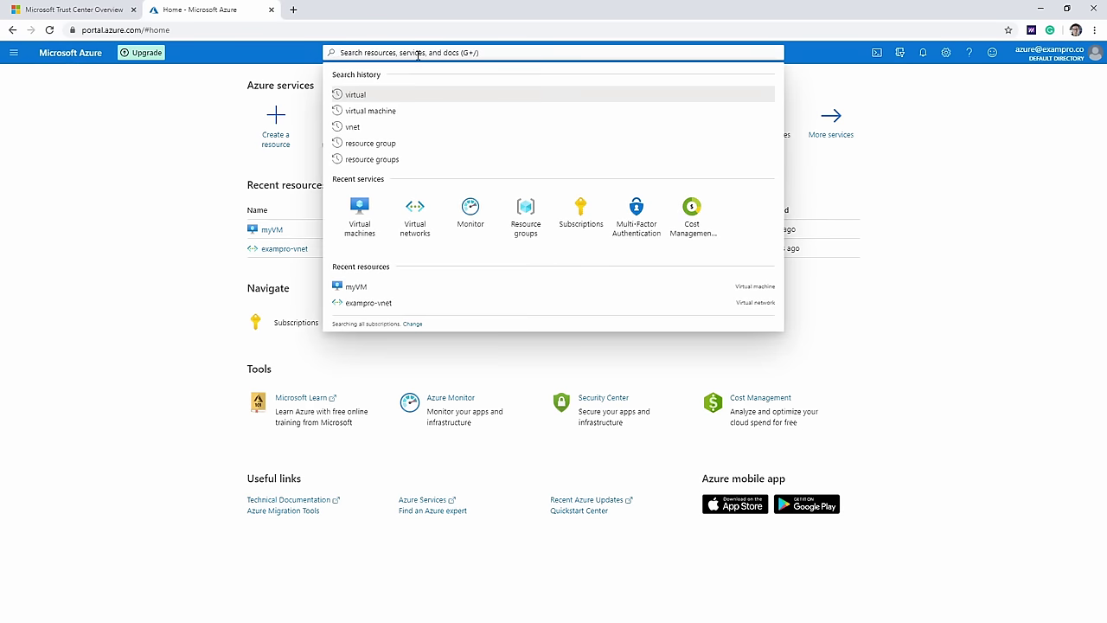
Start creating a new function app in the exampro resource group.
type("function")
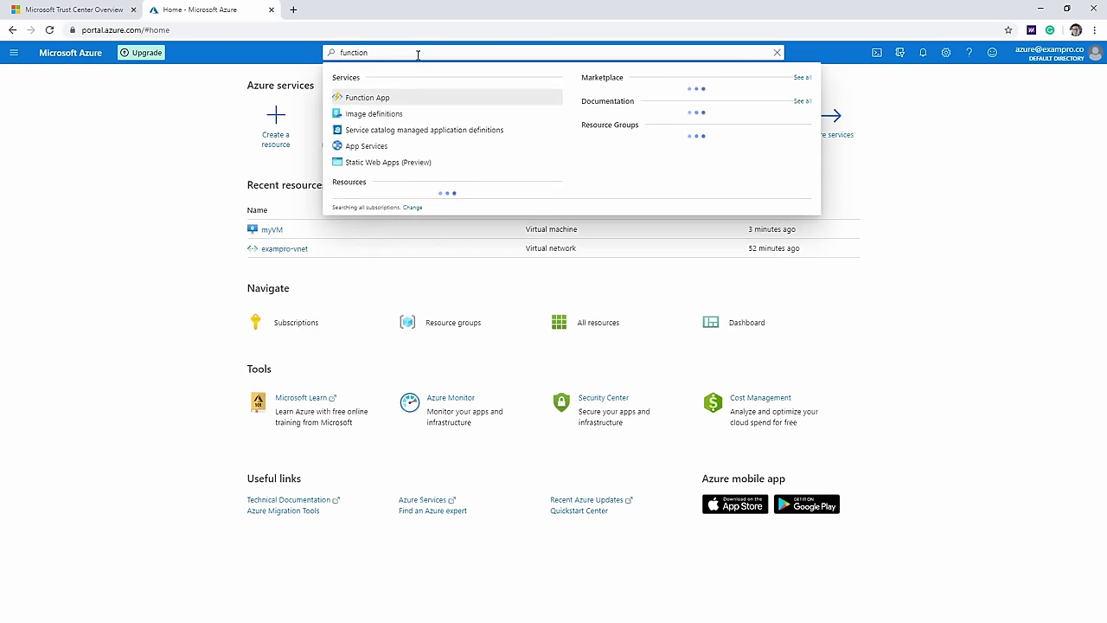
left_click(436, 101)
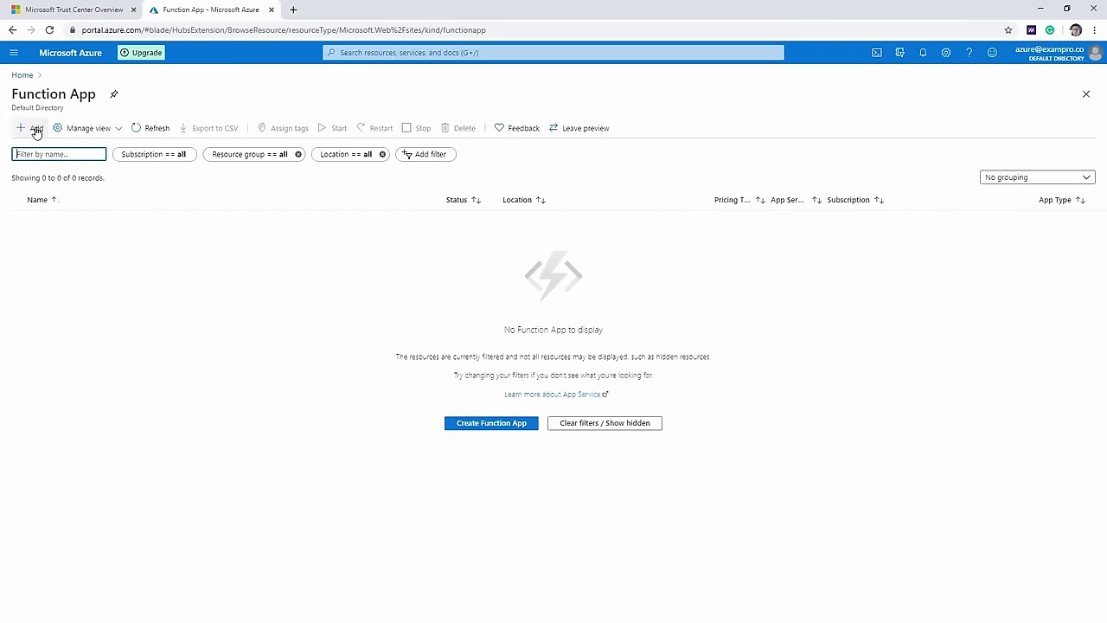
left_click(491, 422)
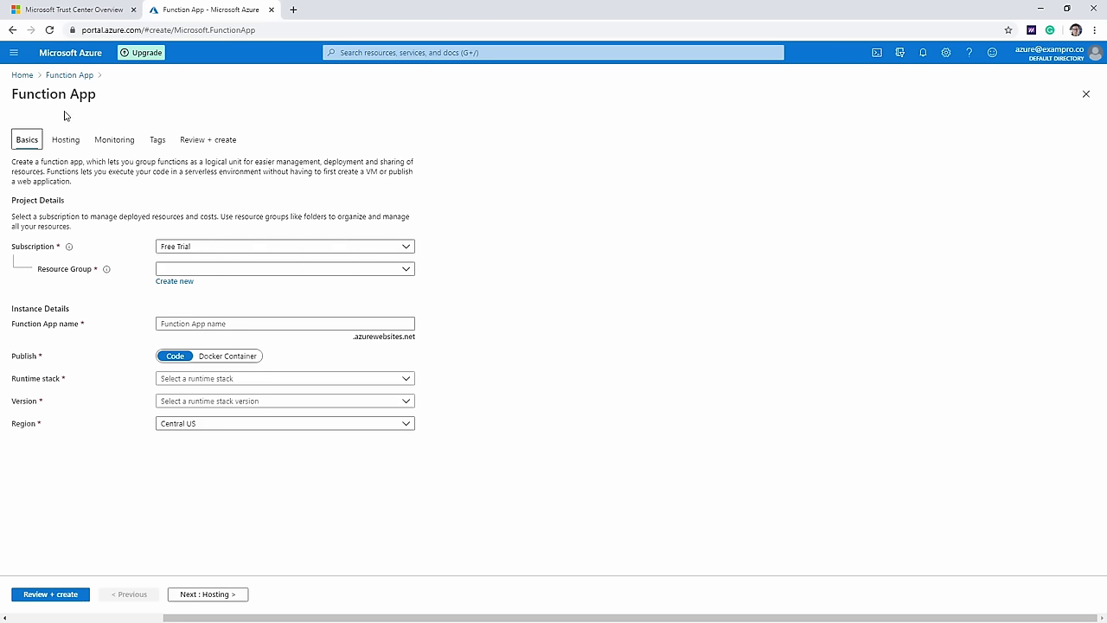
left_click(189, 270)
left_click(216, 302)
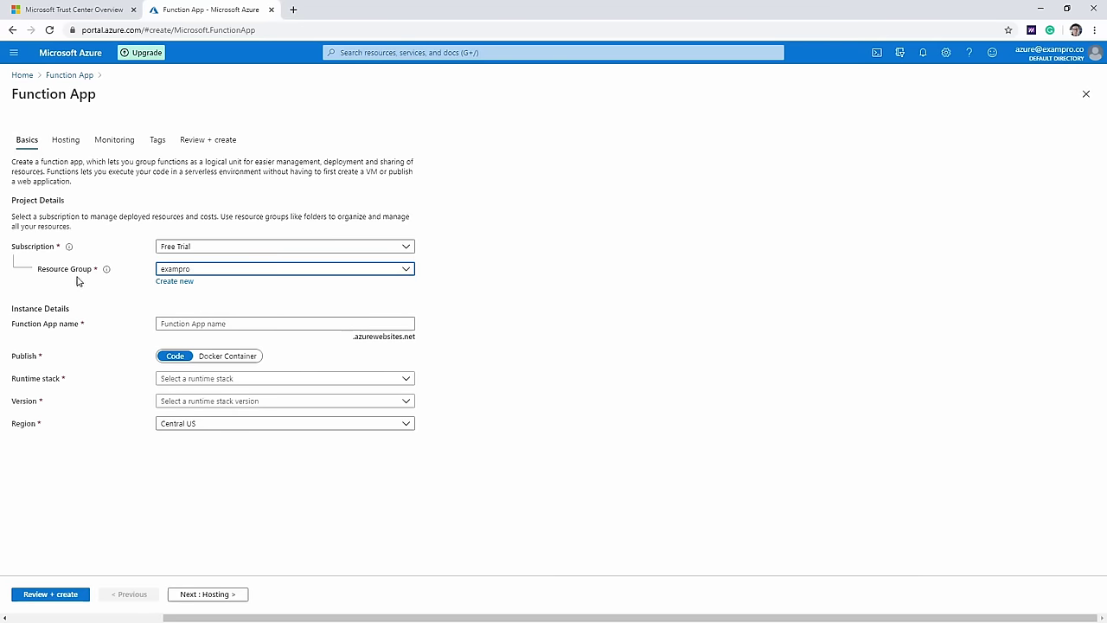
Name the function app exampro-app, replacing the unavailable name.
left_click(246, 323)
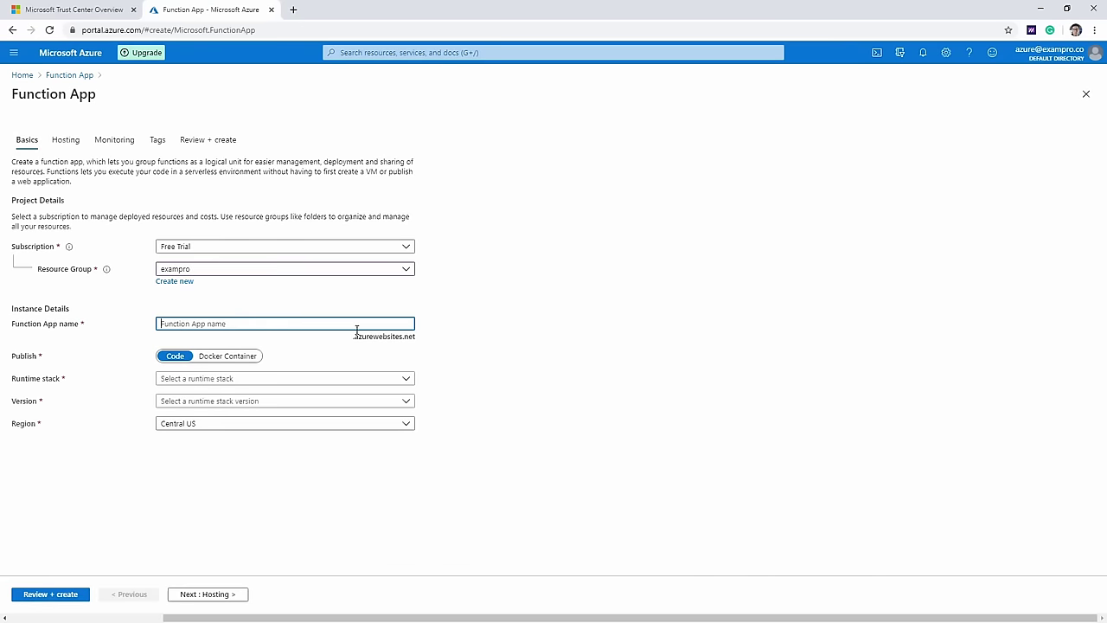
type("My")
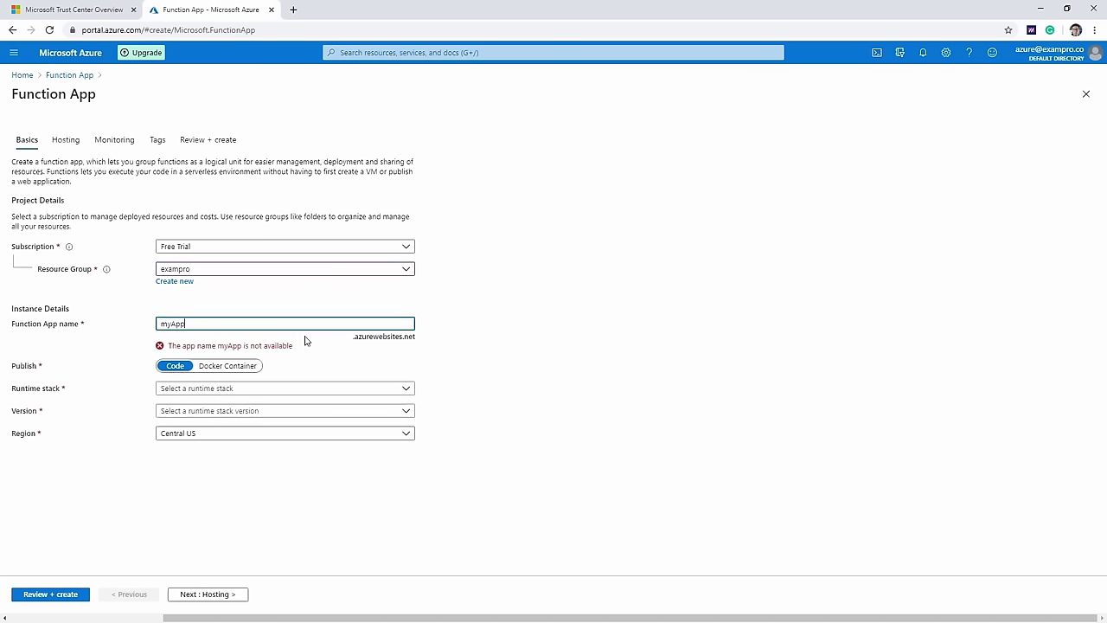
left_click_drag(237, 323, 152, 326)
type("exampro-app")
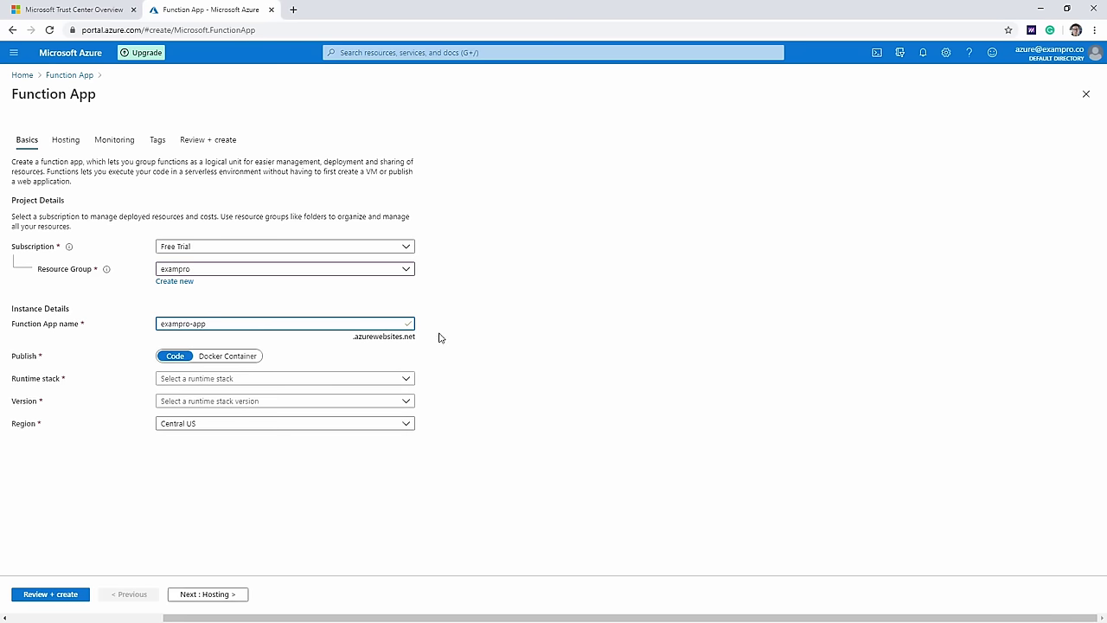
left_click(439, 339)
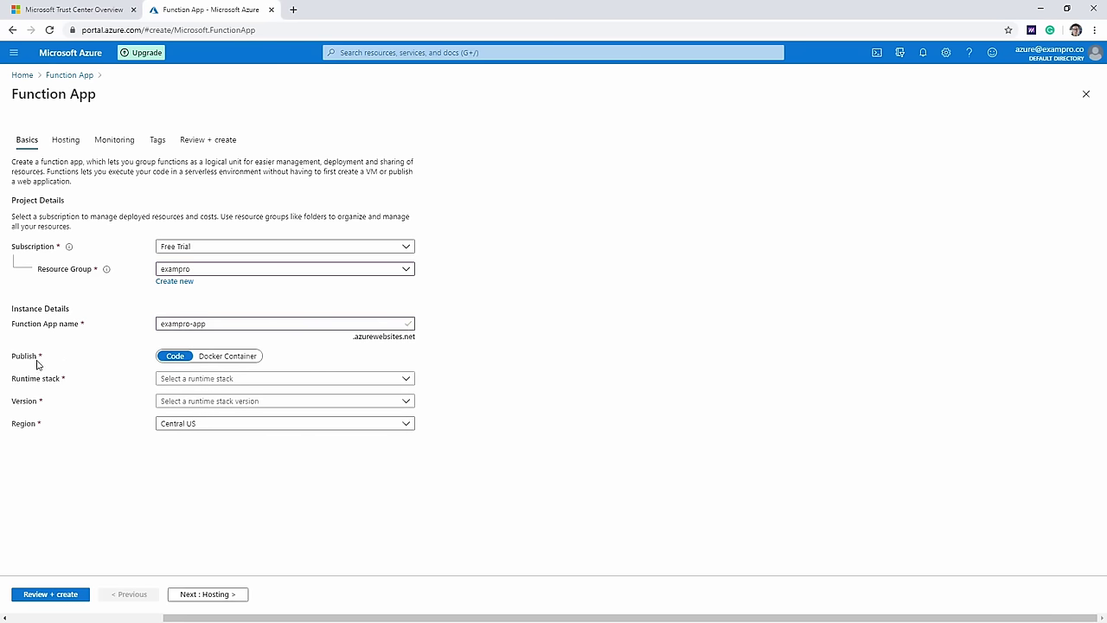
Set runtime stack Node.js 12 and region East US, then show Hosting settings.
left_click(215, 381)
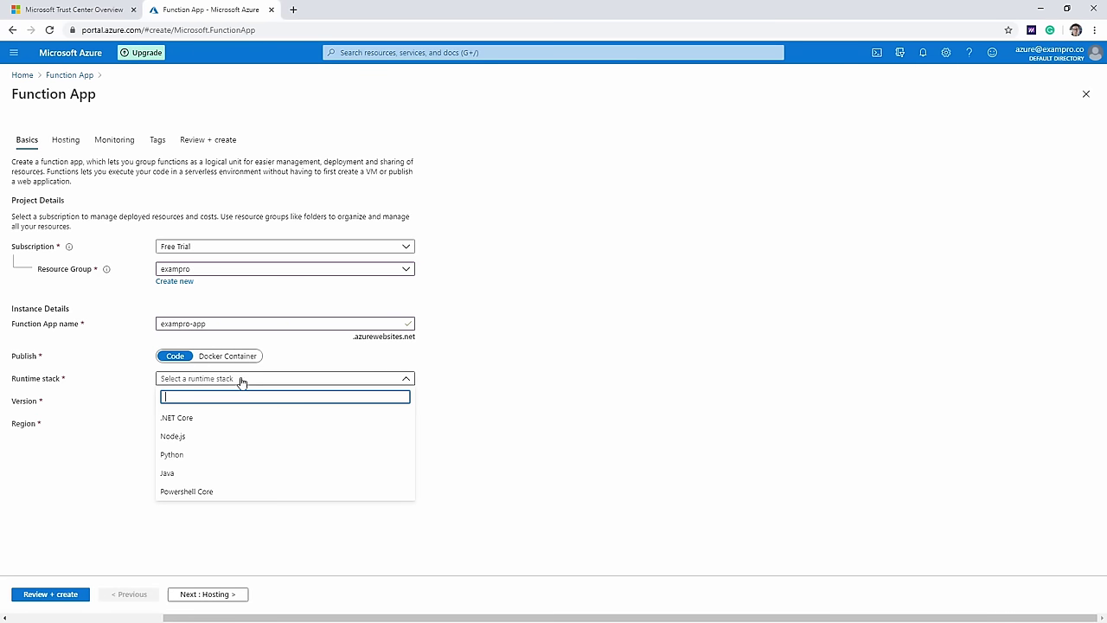
left_click(232, 439)
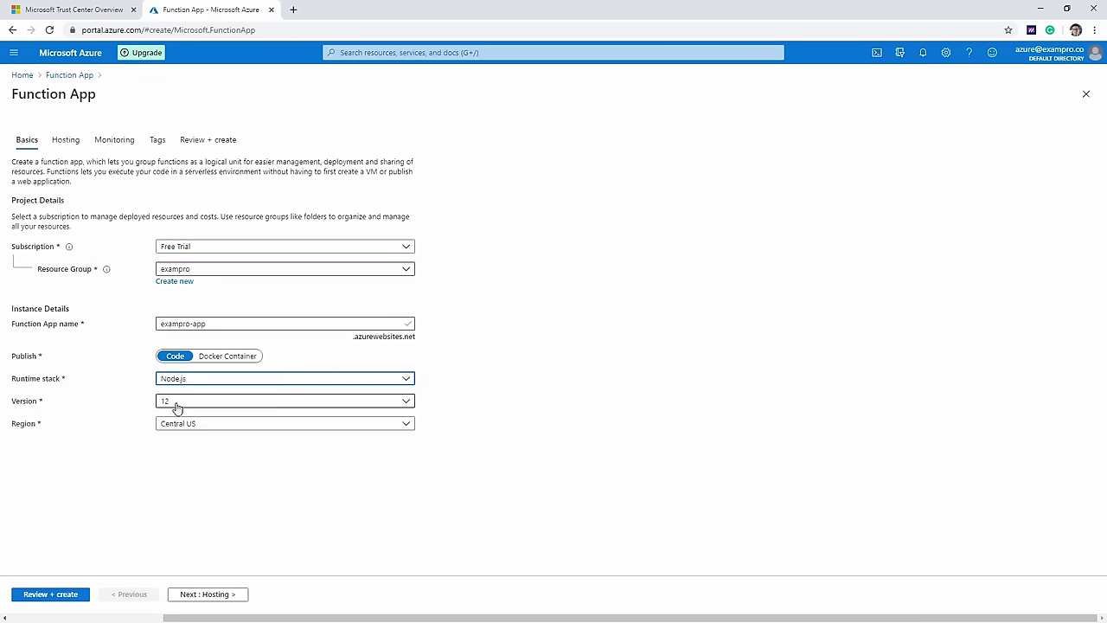
left_click(178, 424)
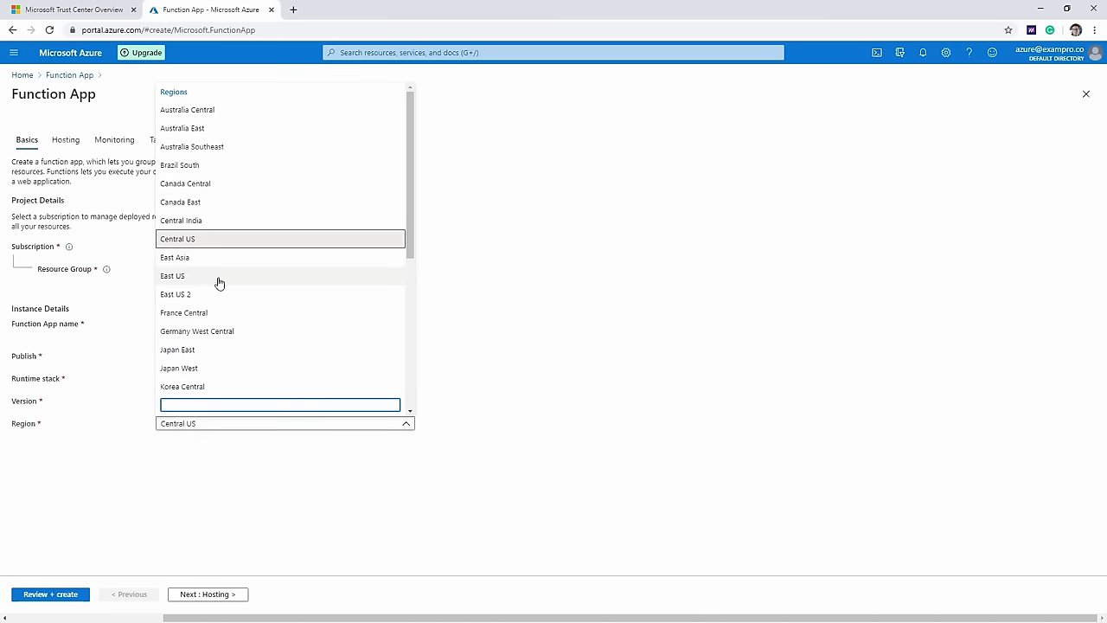
key("Escape")
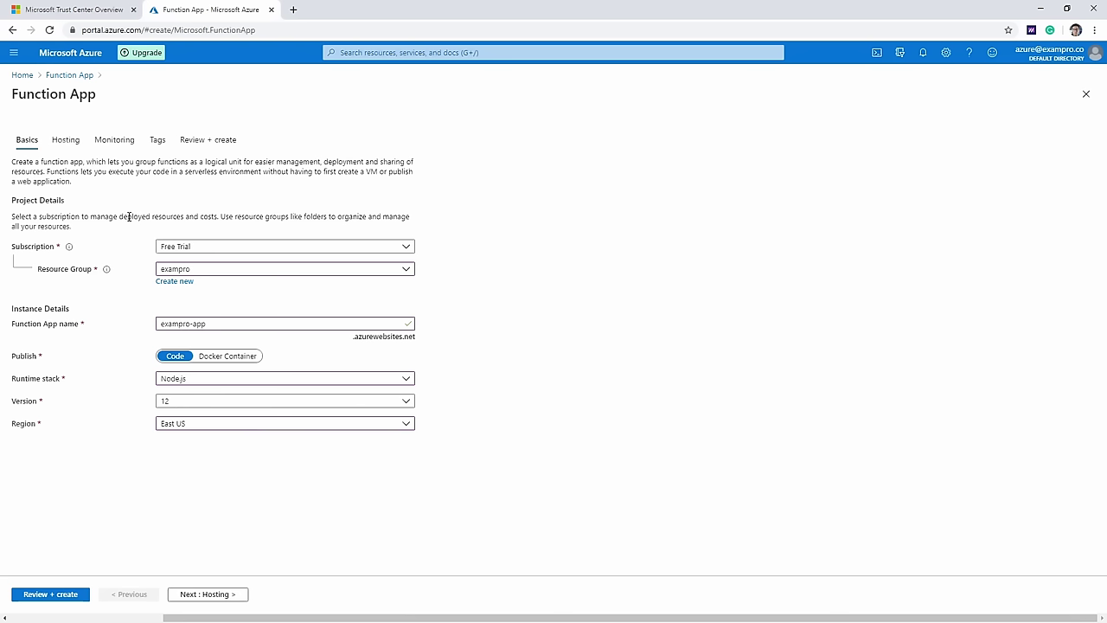
left_click(72, 142)
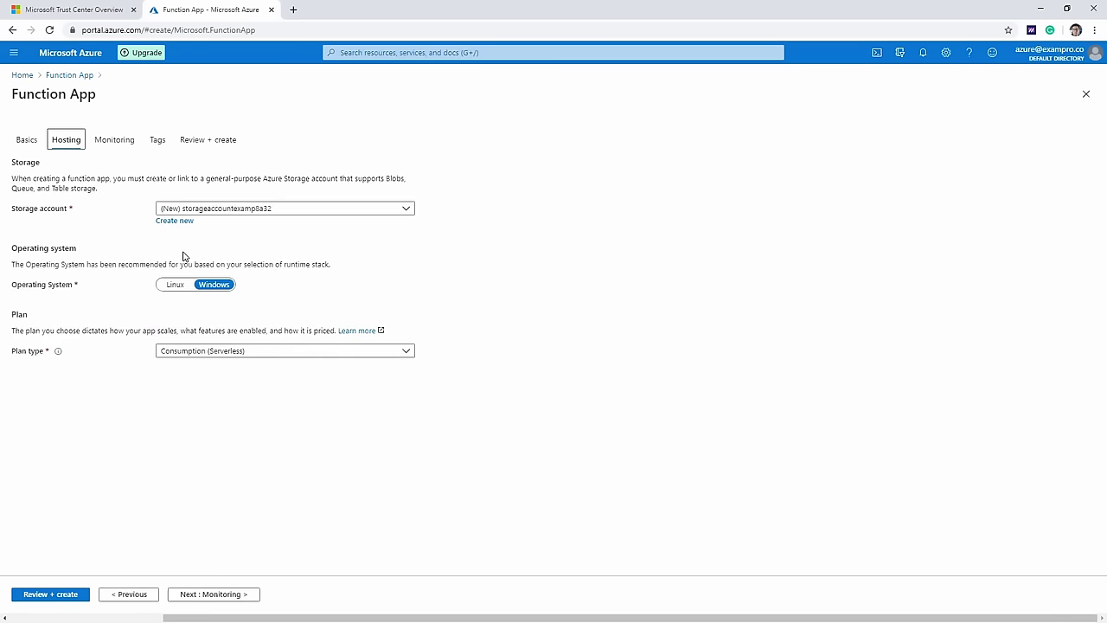
Keep the new storage account, review and create exampro-app, then open the deployed app.
left_click(406, 210)
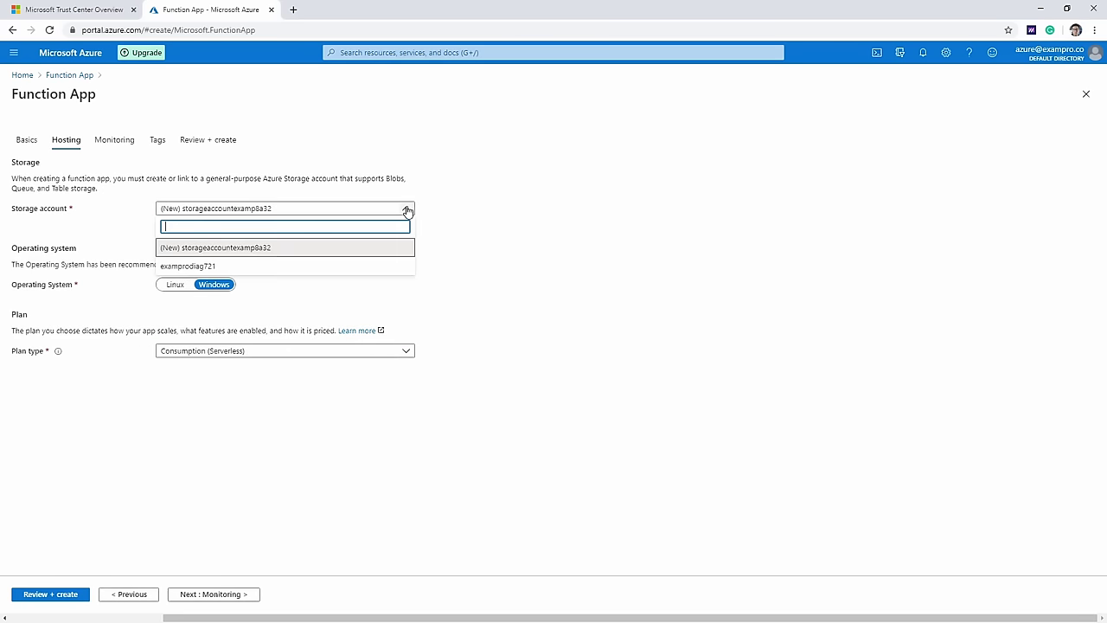
left_click(407, 210)
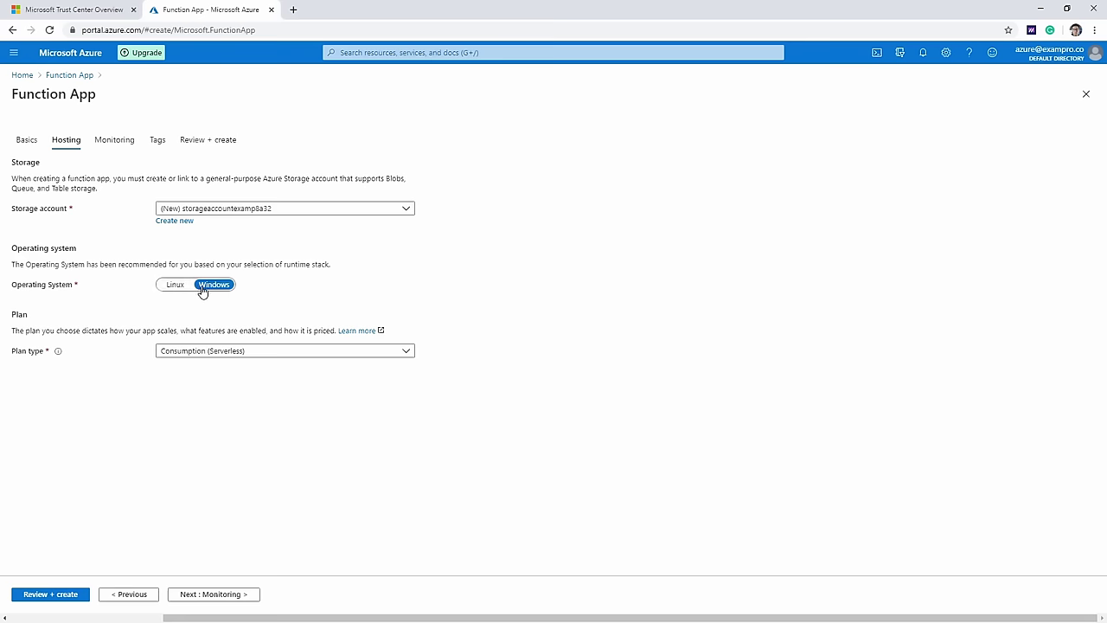
left_click(30, 141)
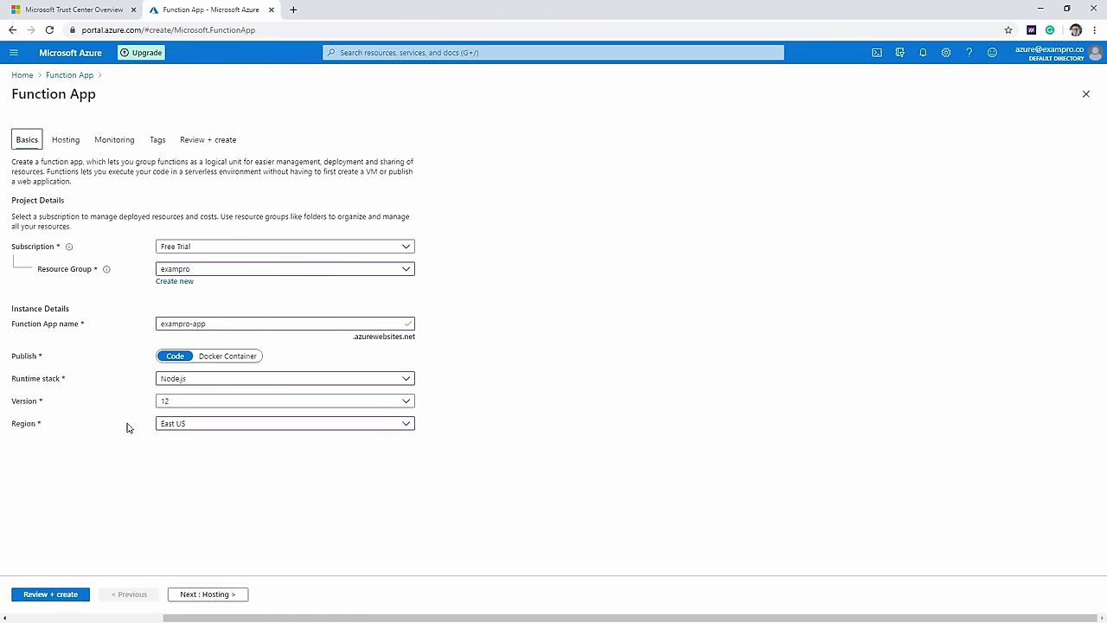
left_click(74, 595)
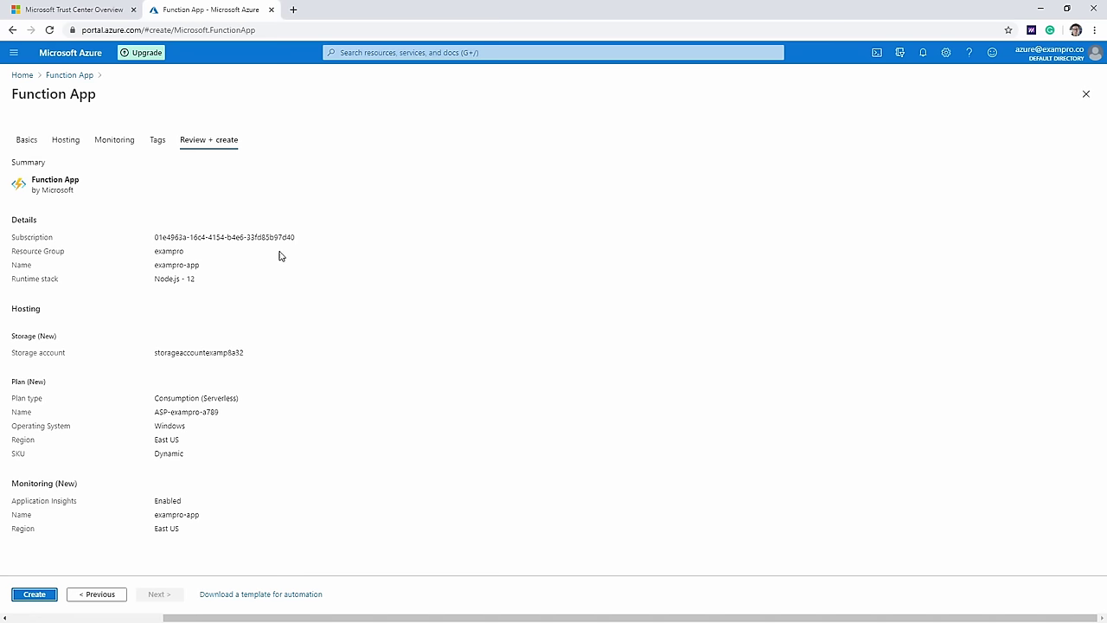
left_click(40, 596)
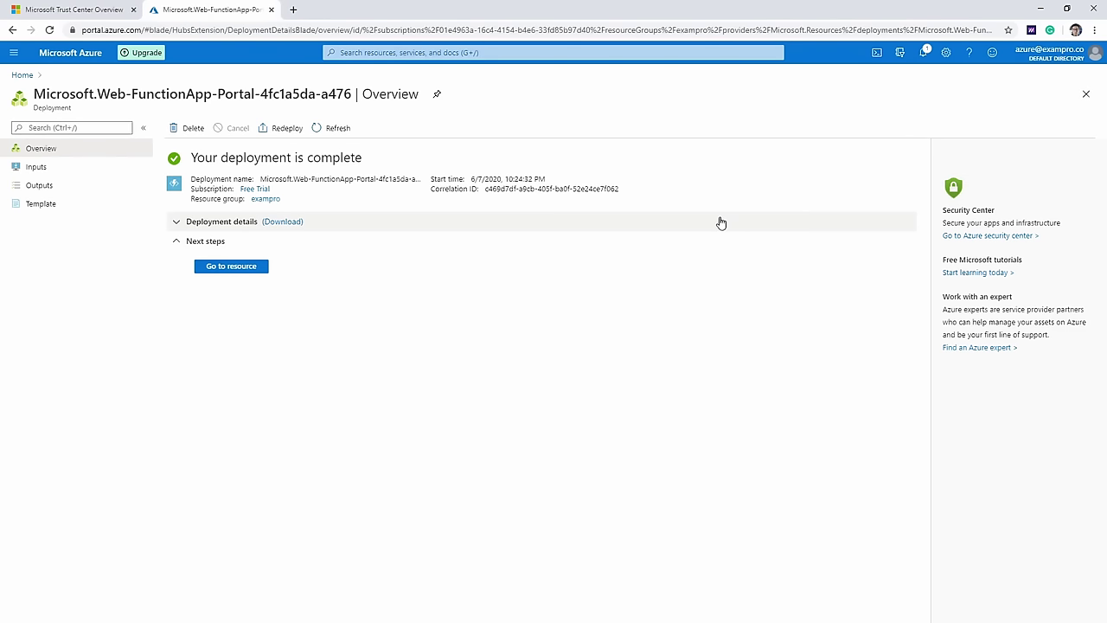
left_click(257, 268)
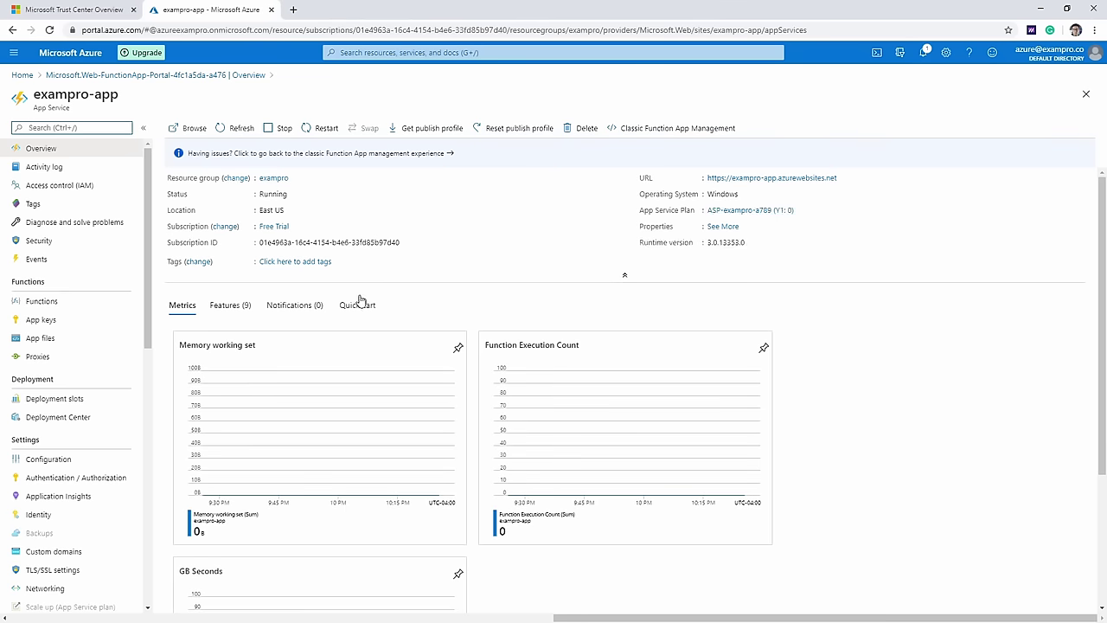
Add HttpTrigger1 from the HTTP trigger template, keeping Function authorization level.
left_click(74, 301)
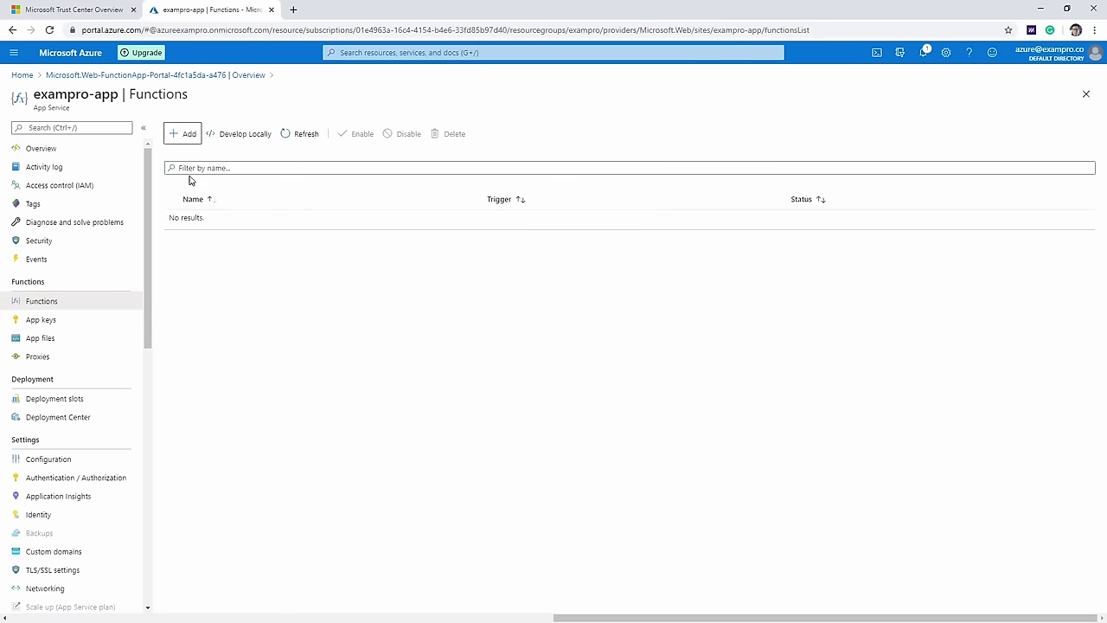
left_click(184, 138)
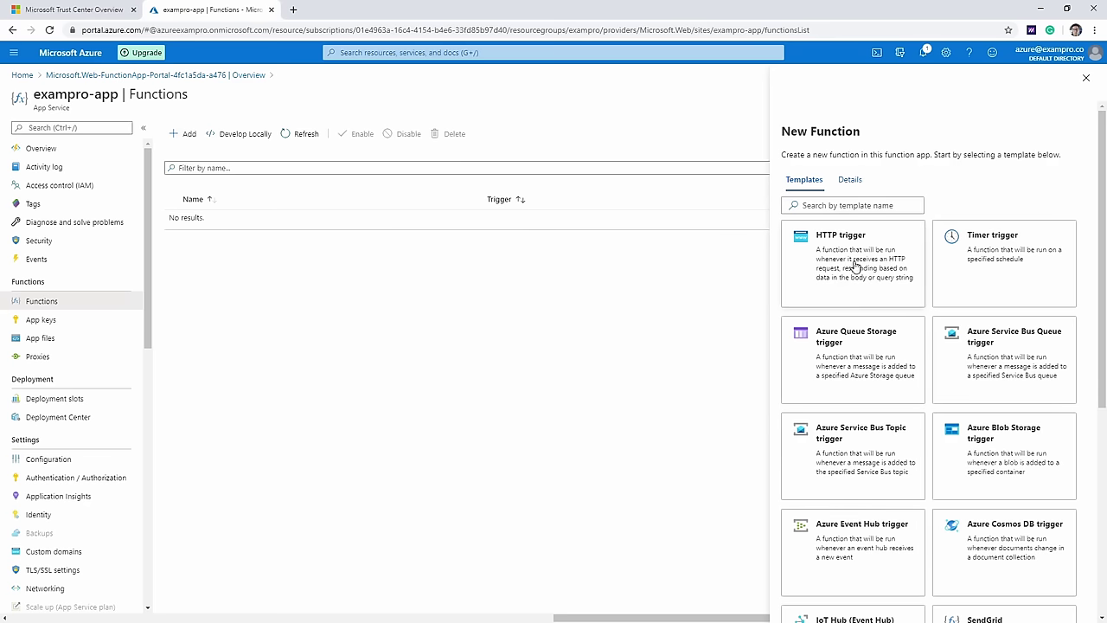
left_click(856, 264)
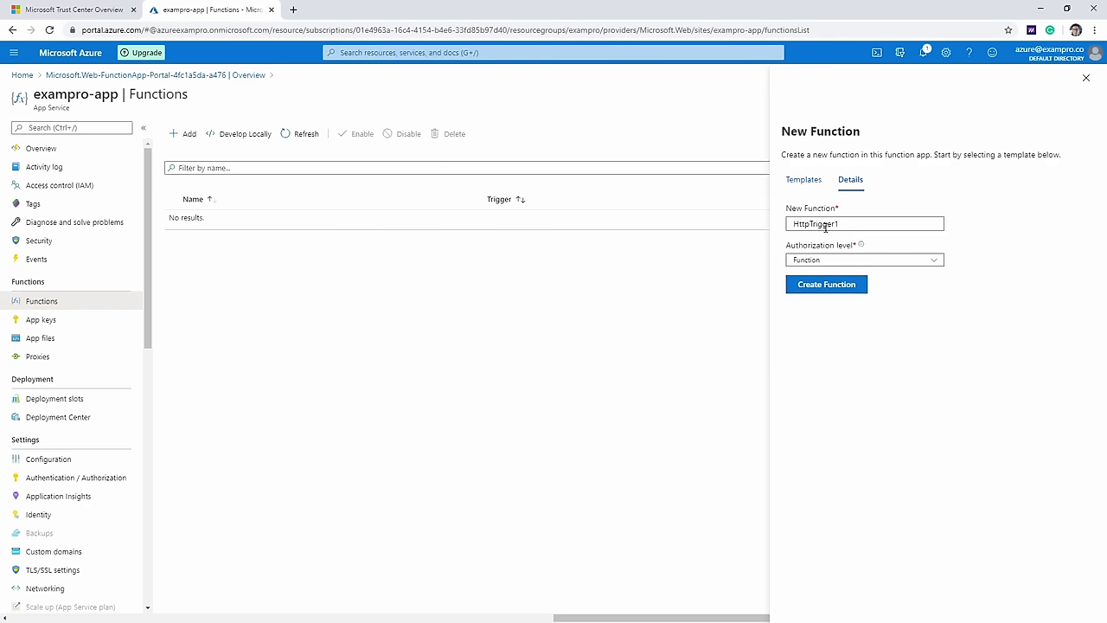
left_click(858, 260)
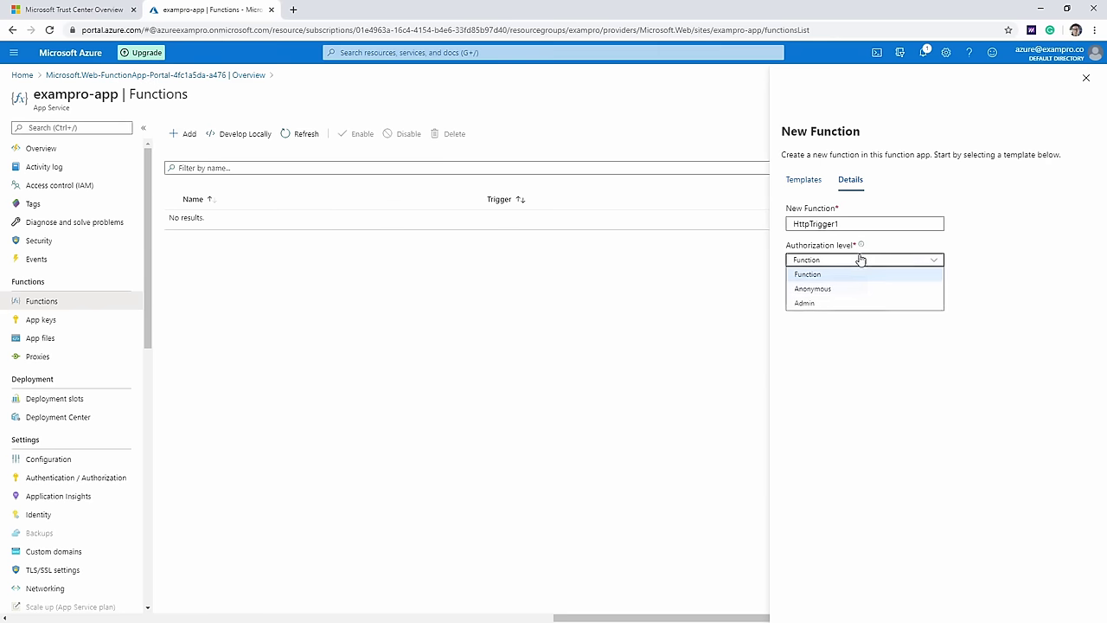
left_click(852, 272)
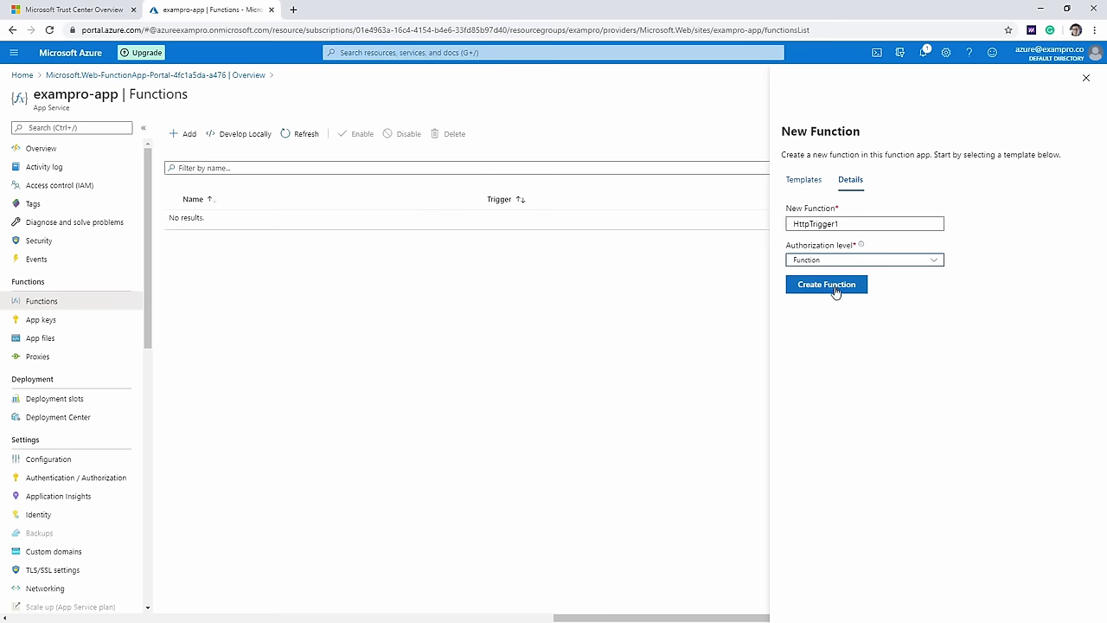
left_click(837, 290)
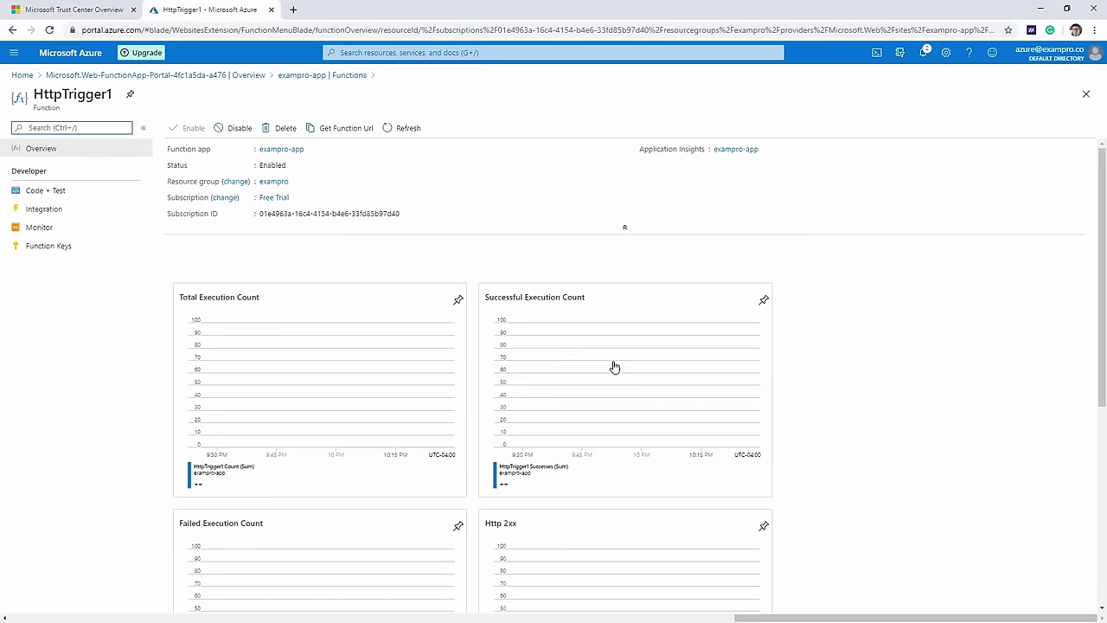
Insert console.log('Hello World!') on line 3 of index.js and save the function.
left_click(121, 193)
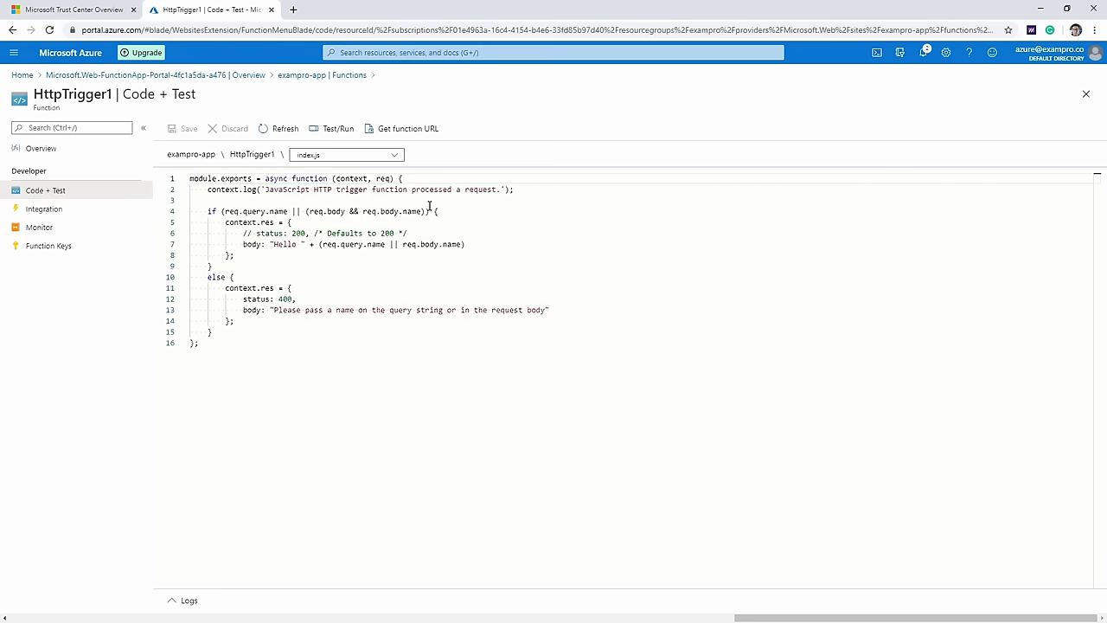
left_click(353, 204)
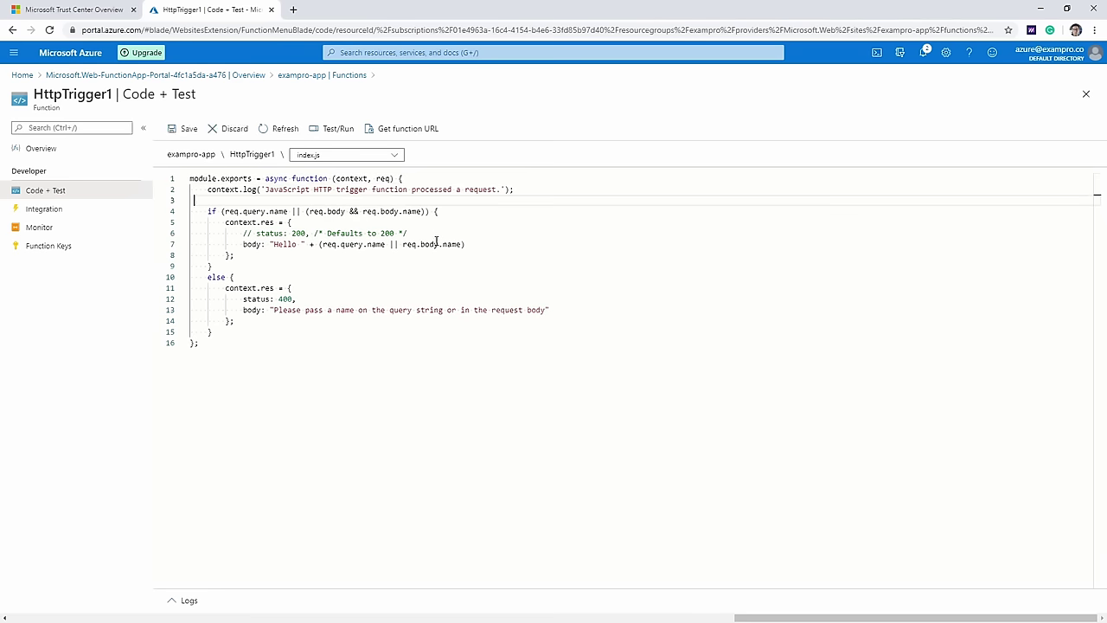
type("console.")
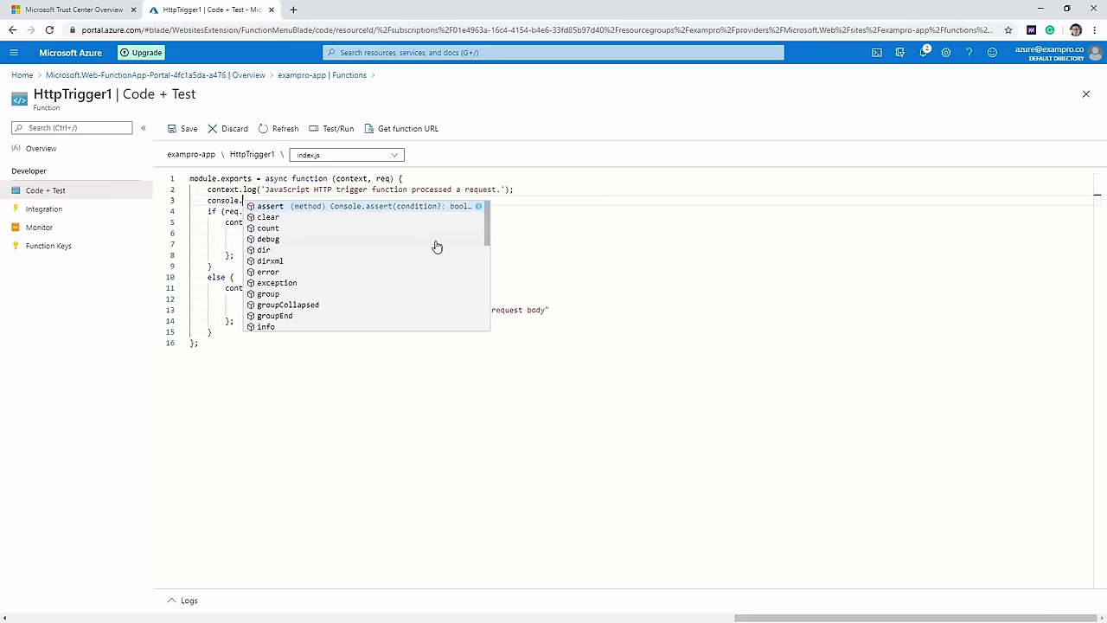
type("log()'Hello ")
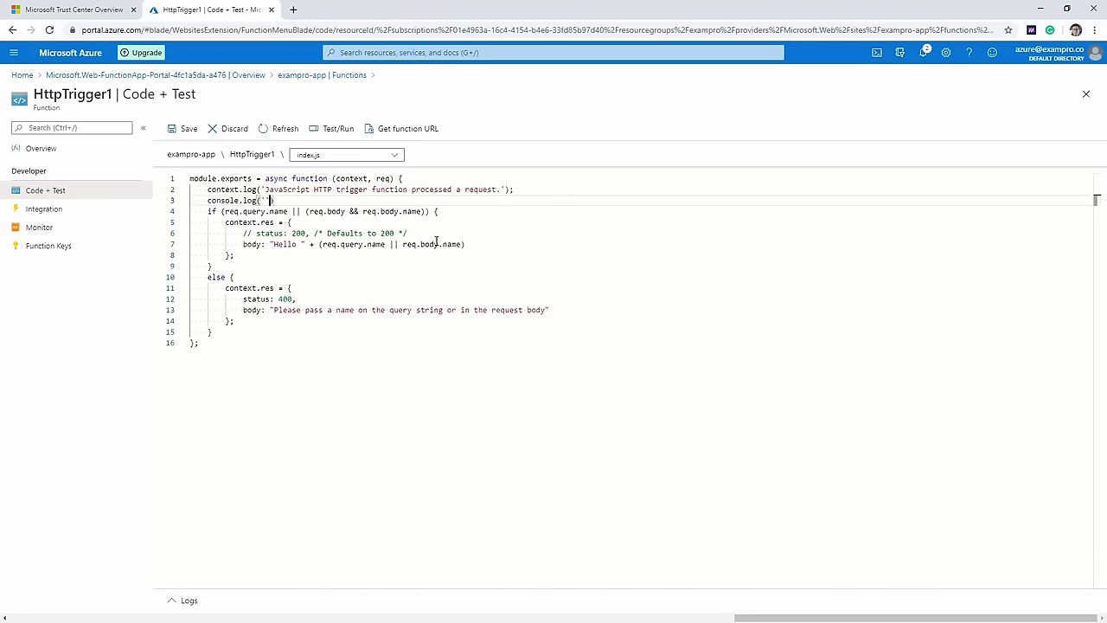
type("World!")
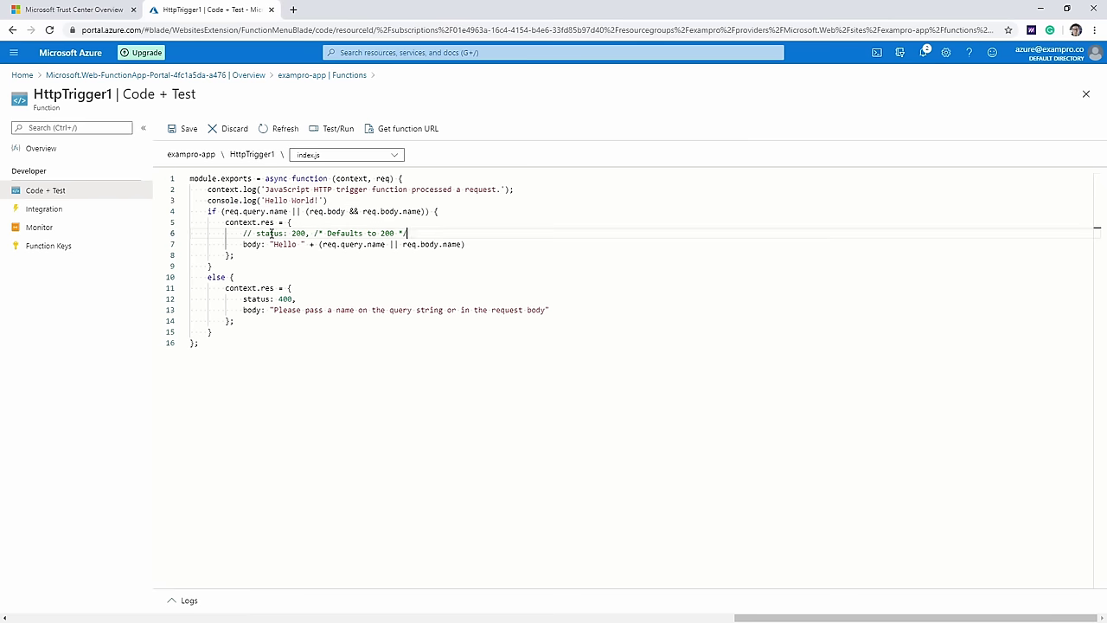
left_click(185, 131)
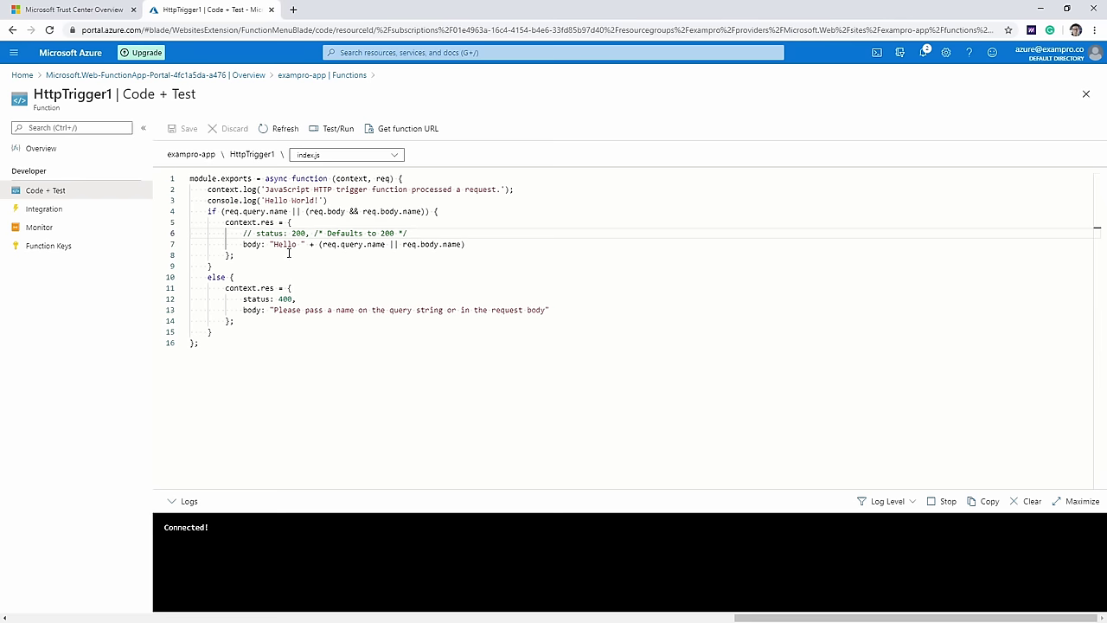
Open Test/Run for HttpTrigger1 and add a query parameter called 'name'.
left_click(339, 128)
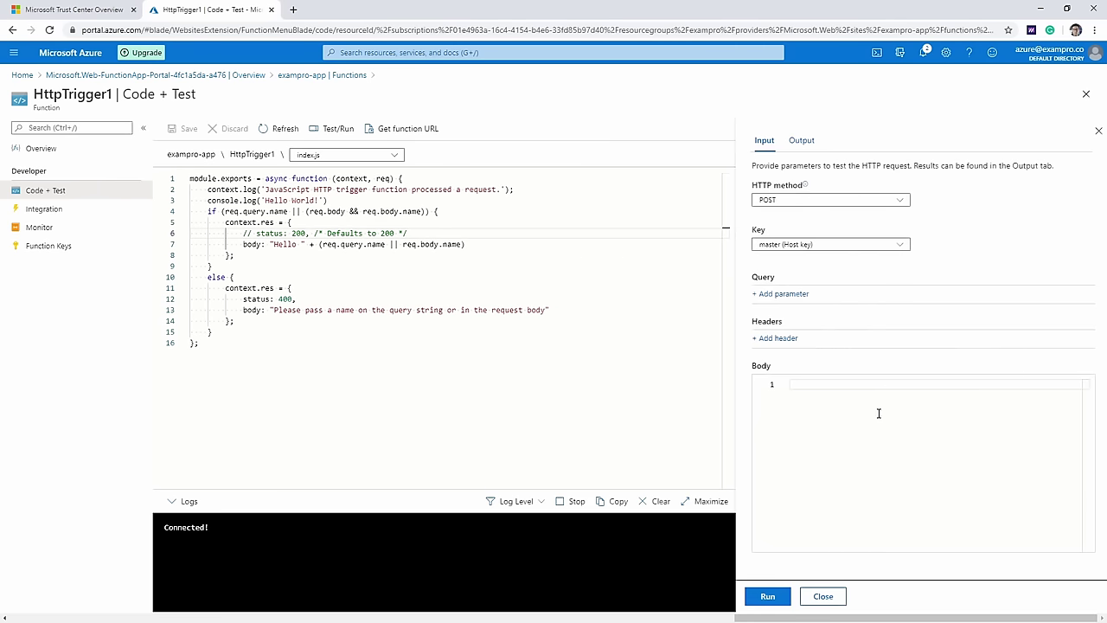
left_click(777, 599)
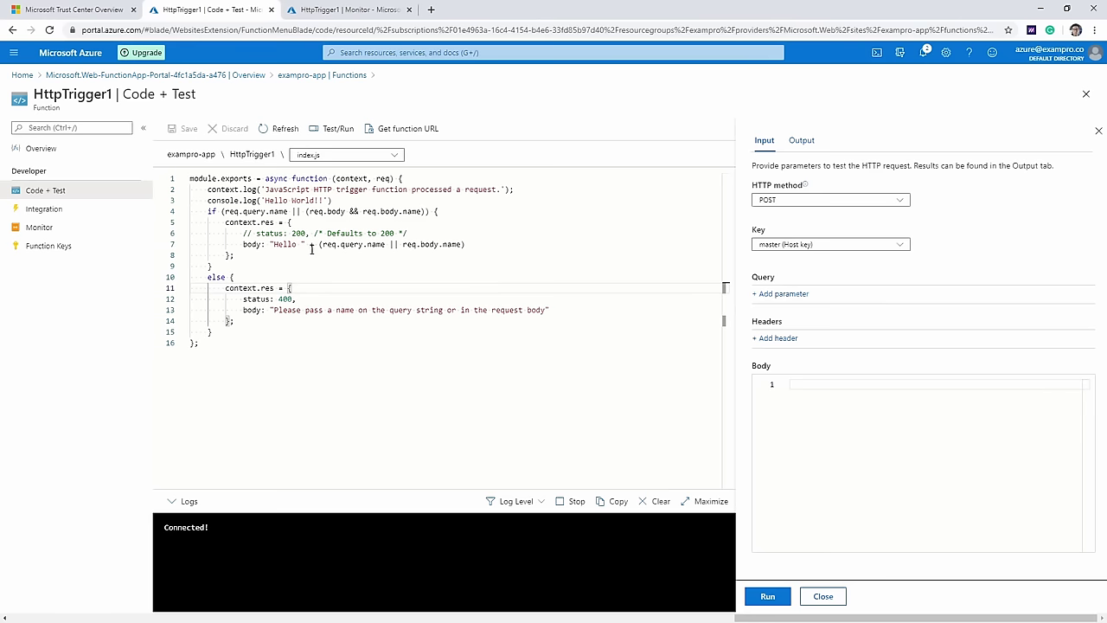
left_click(802, 295)
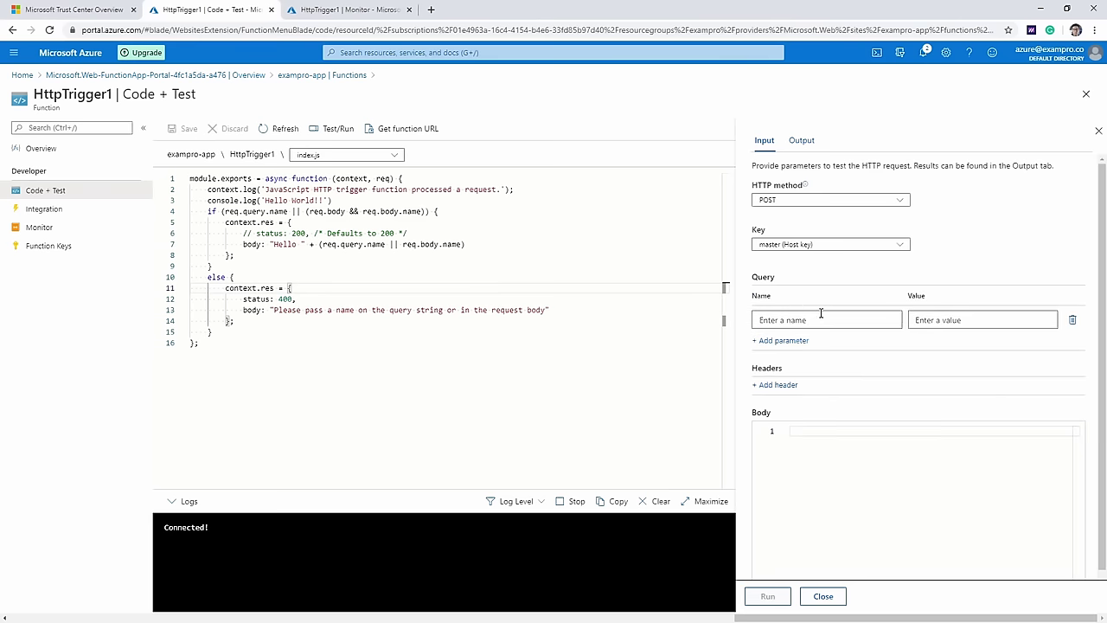
left_click(853, 320)
type("name")
key("Tab")
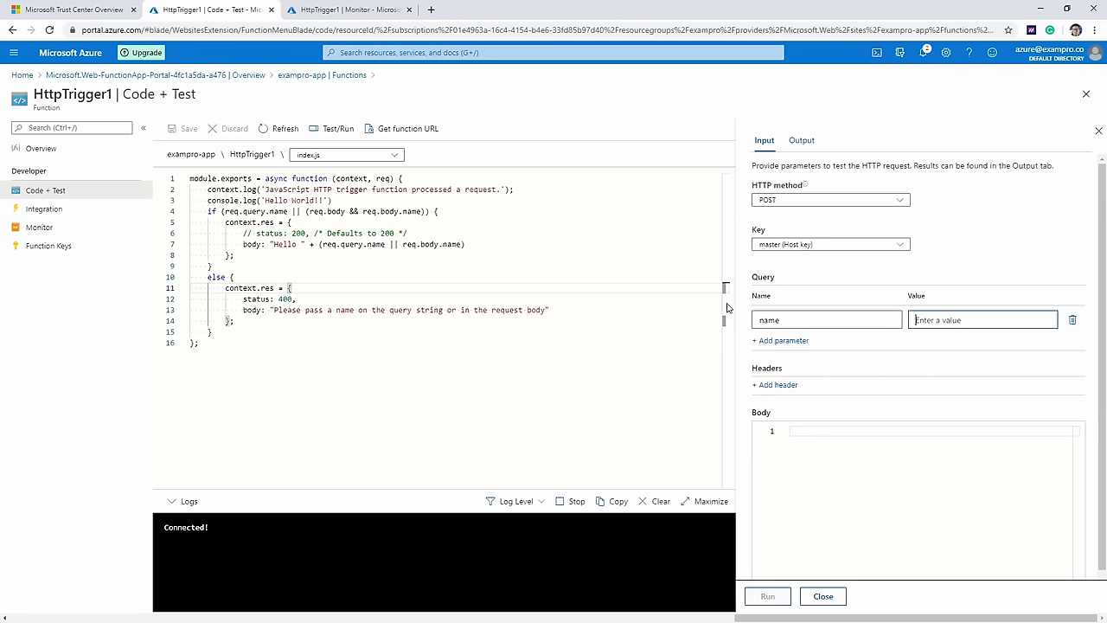
Give the parameter a name value, run the test for a 200 OK, return to deployment overview.
type("name")
key("BackSpace")
key("BackSpace")
key("BackSpace")
type("drew")
key("BackSpace")
key("BackSpace")
key("BackSpace")
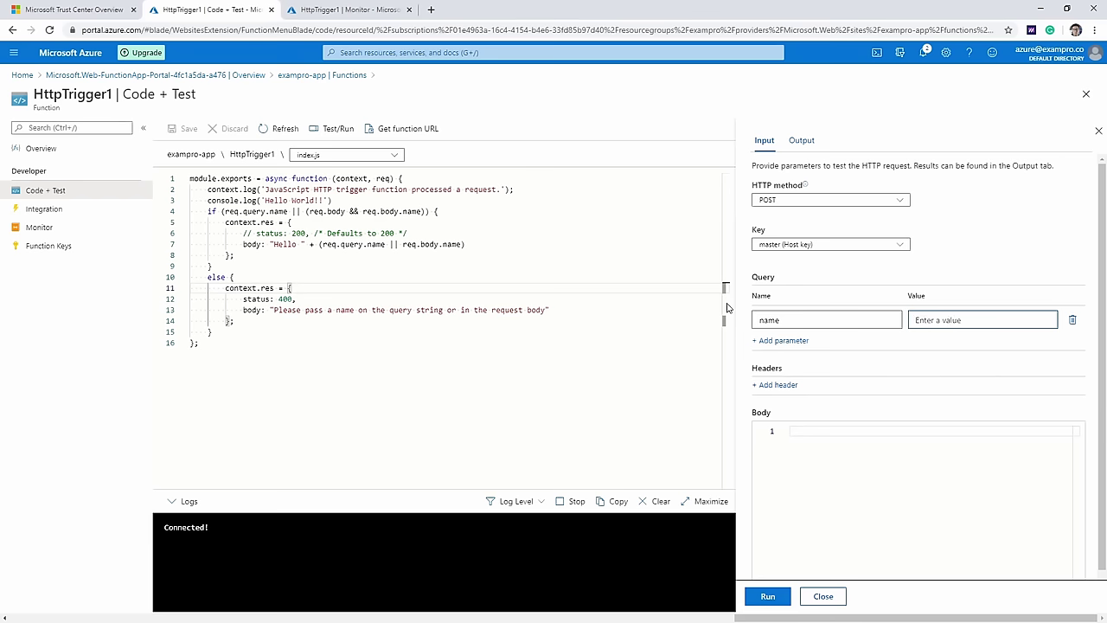
type("Andrew")
left_click(768, 596)
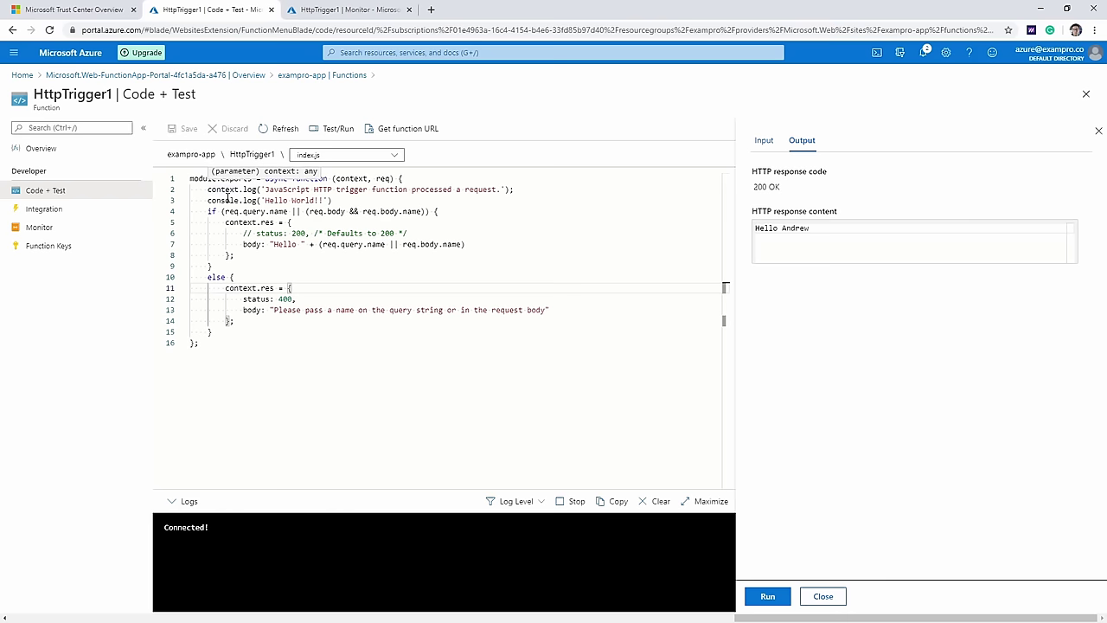
left_click(156, 76)
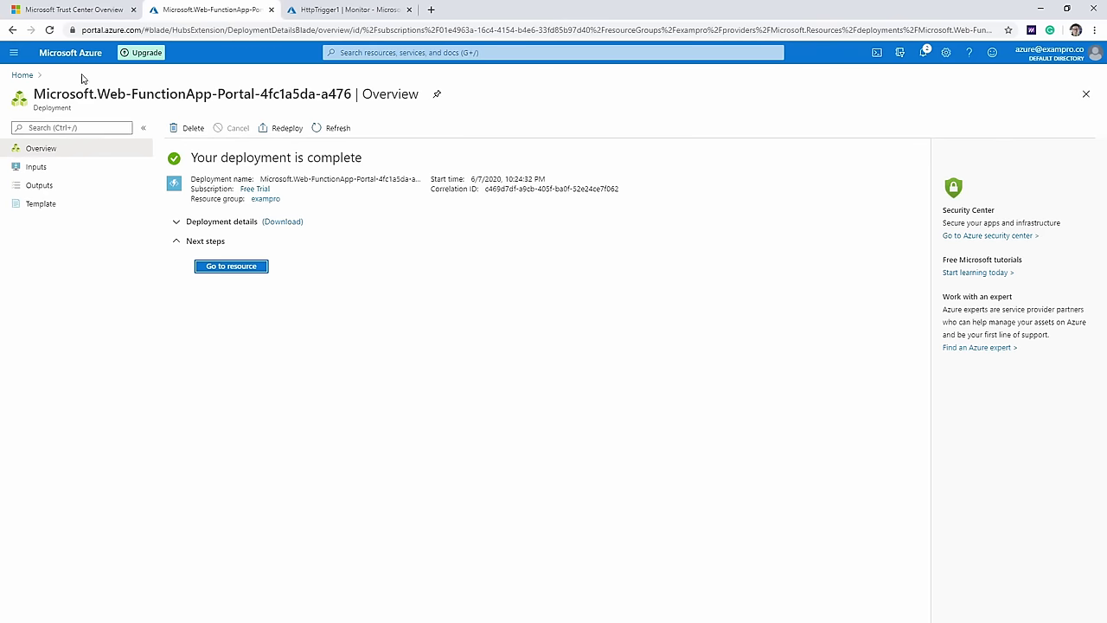
Find exampro-app under Function App, delete it by typing 'yes', then return Home.
left_click(383, 52)
type("function")
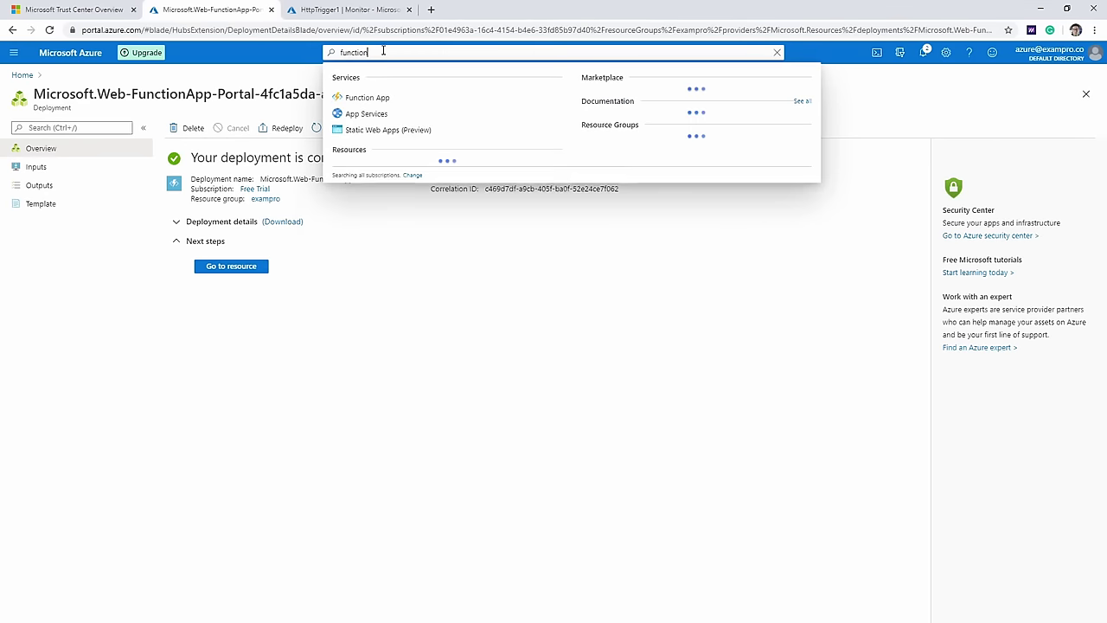
left_click(346, 101)
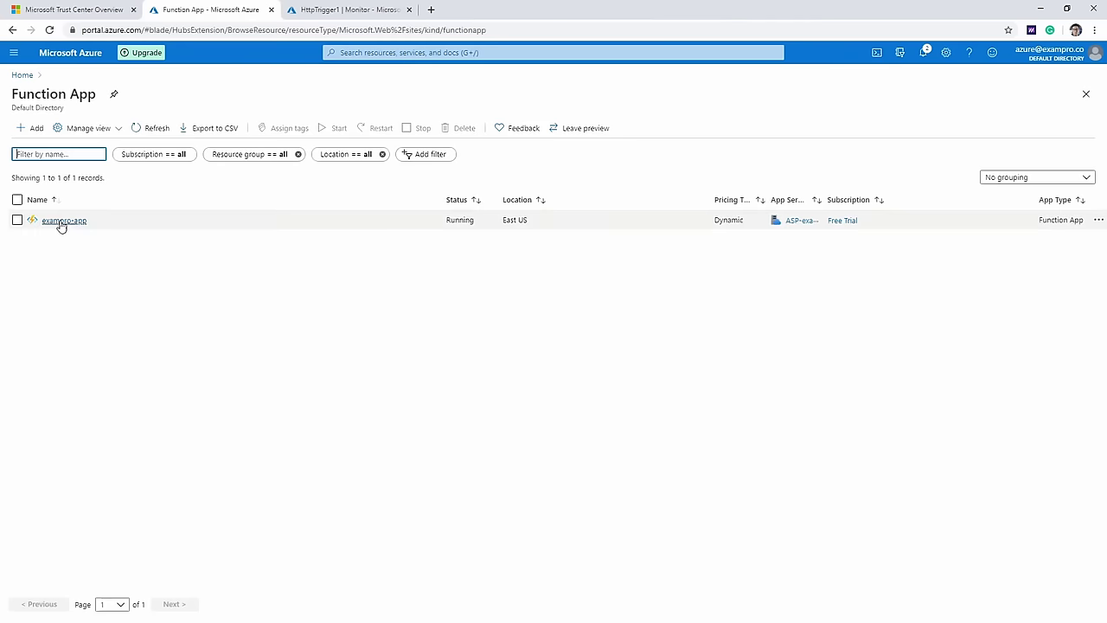
left_click(17, 220)
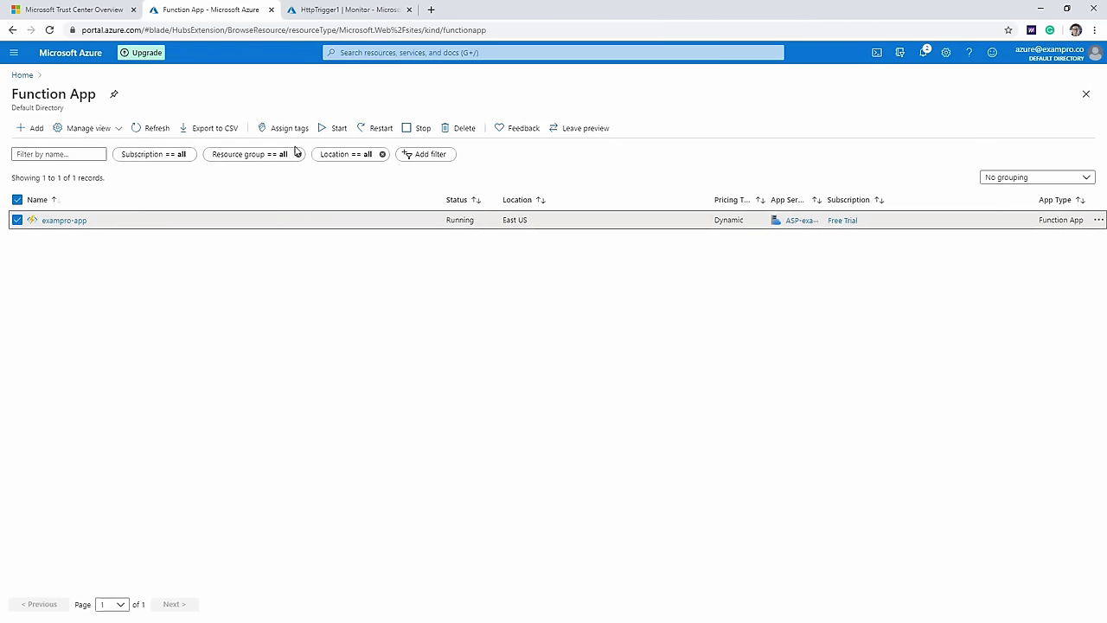
left_click(451, 129)
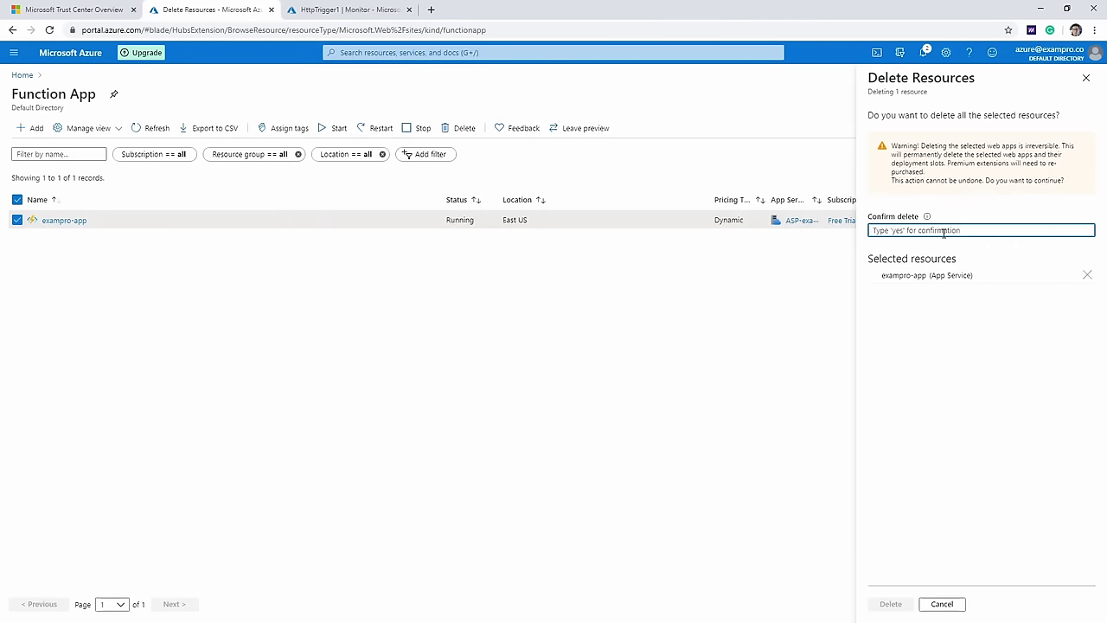
type("yes")
left_click(891, 604)
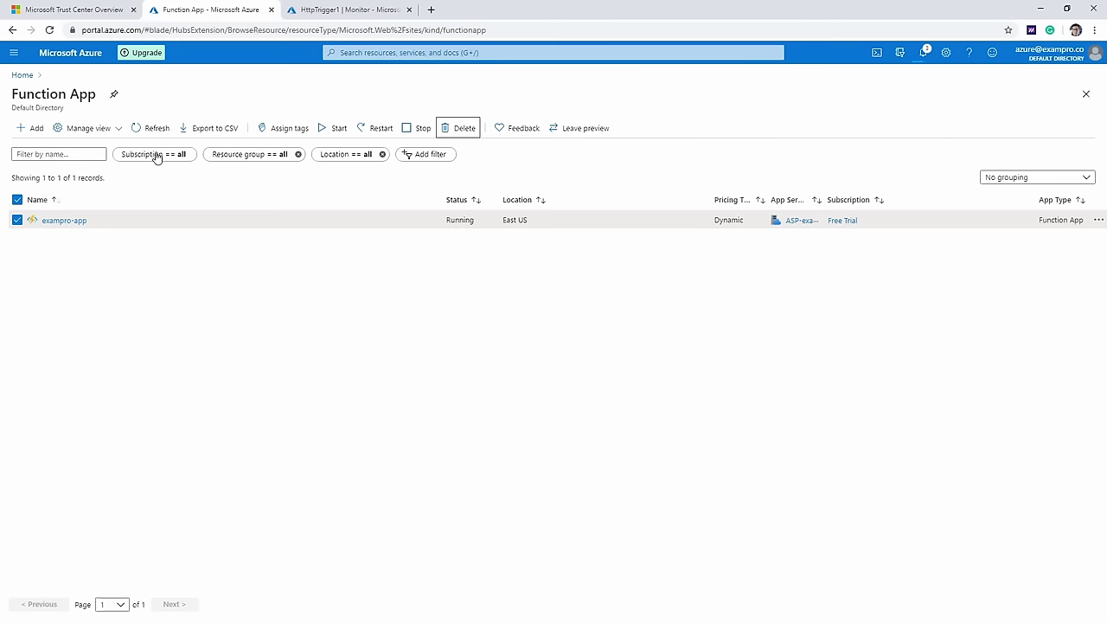
left_click(76, 54)
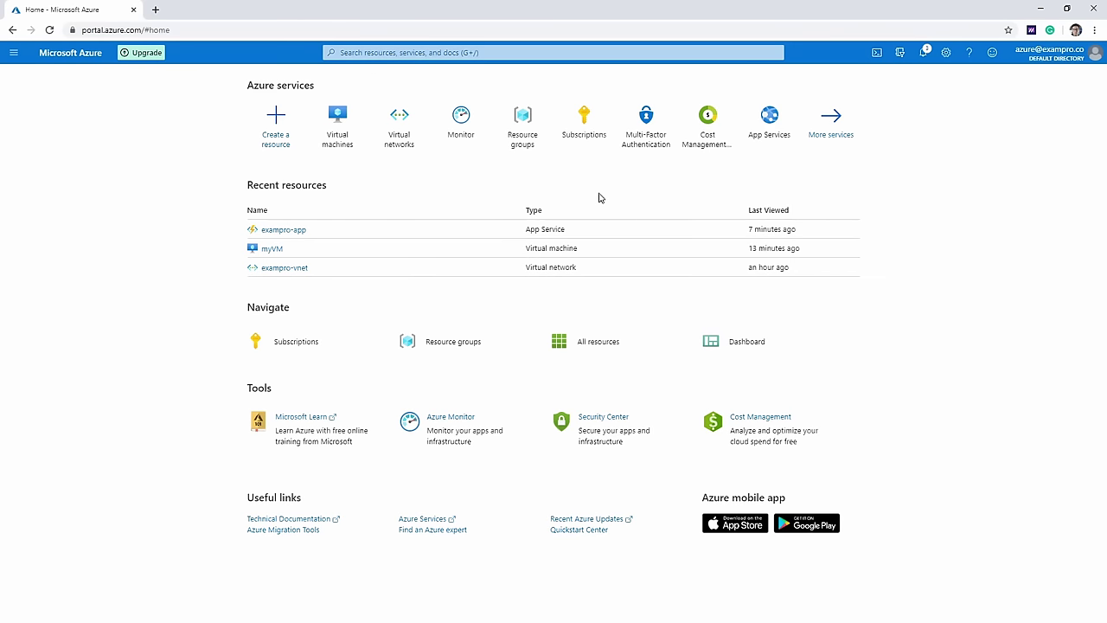
Search 'blob', open Storage accounts, and start adding a new storage account.
left_click(383, 55)
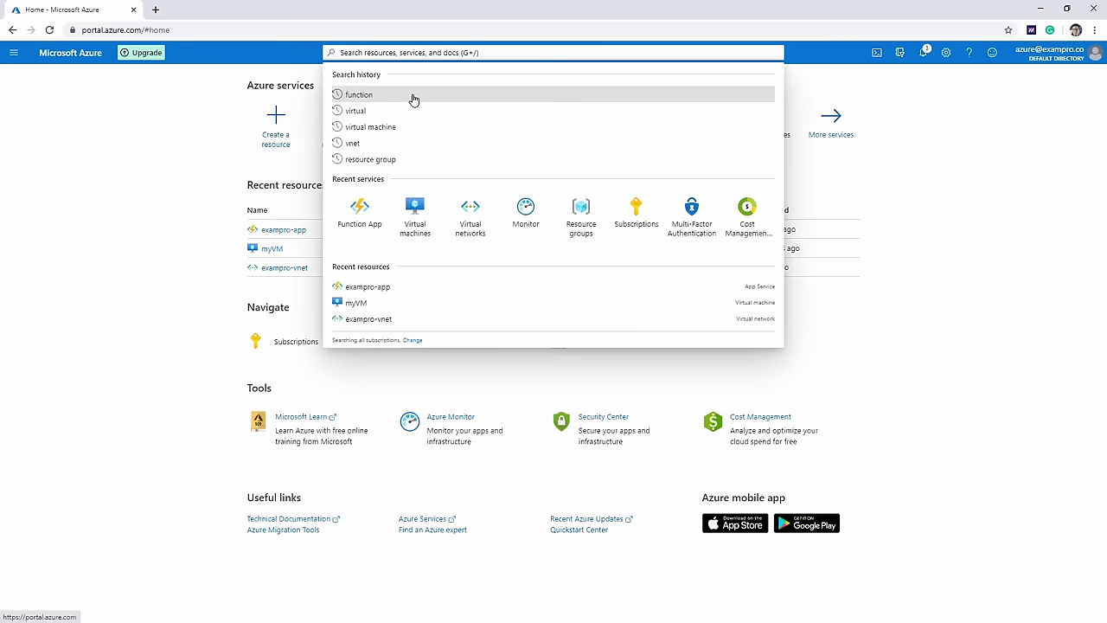
type("blob")
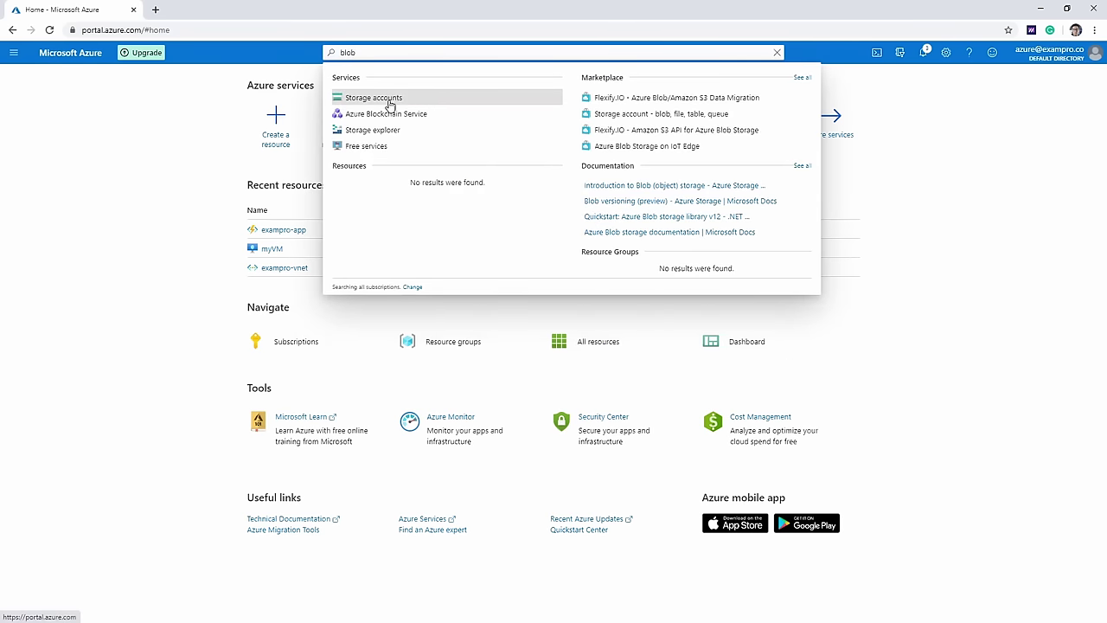
left_click(389, 102)
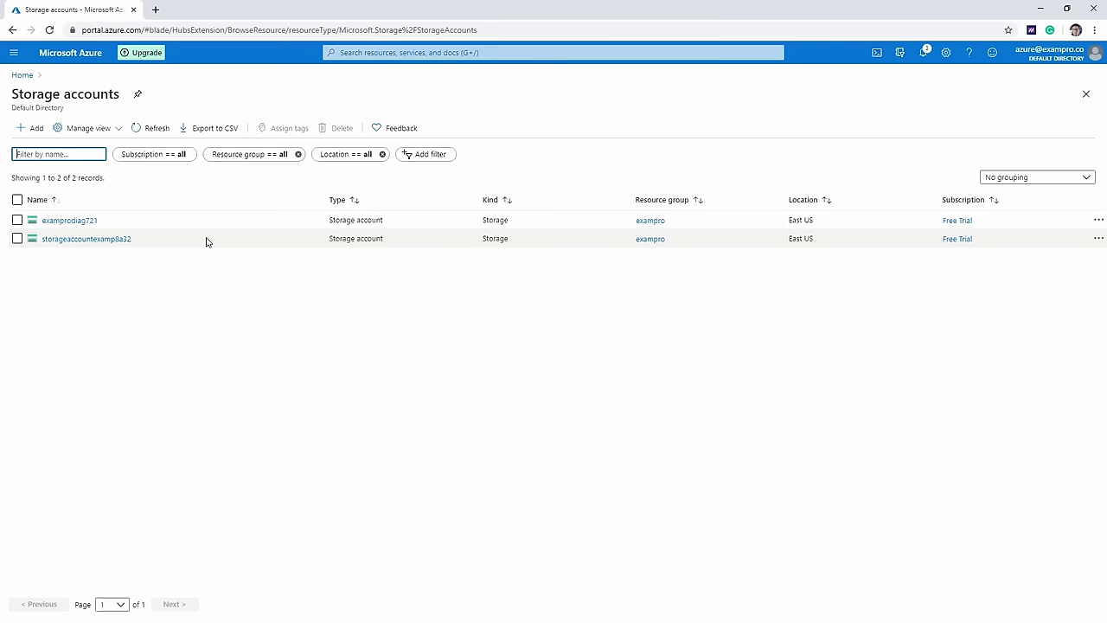
left_click(36, 131)
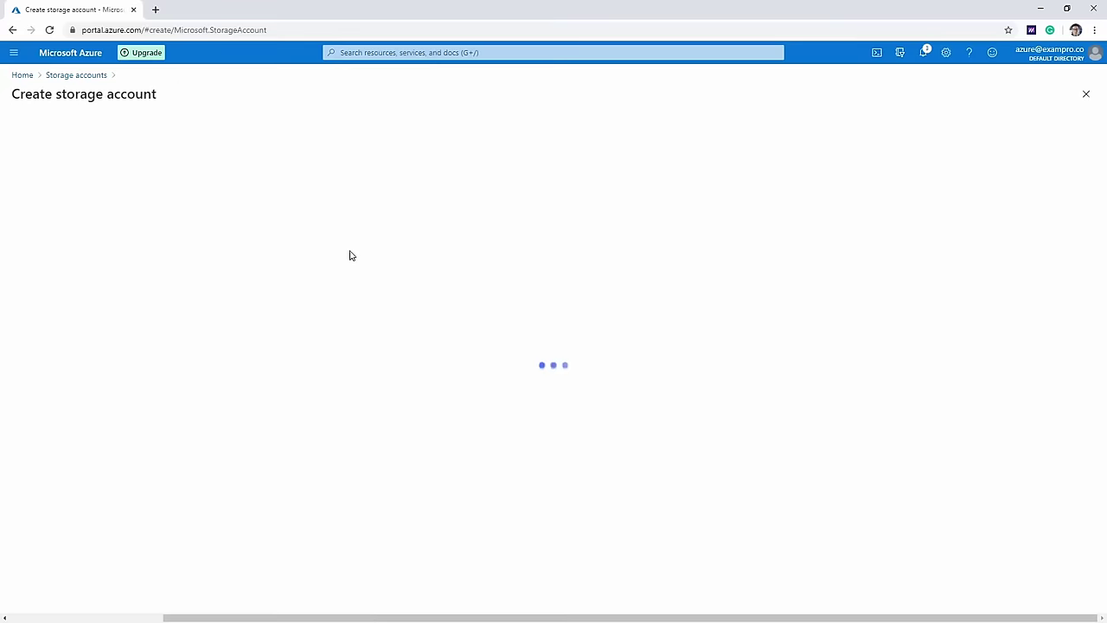
Place the account in the exampro resource group and name it examproblobstorage.
left_click(242, 284)
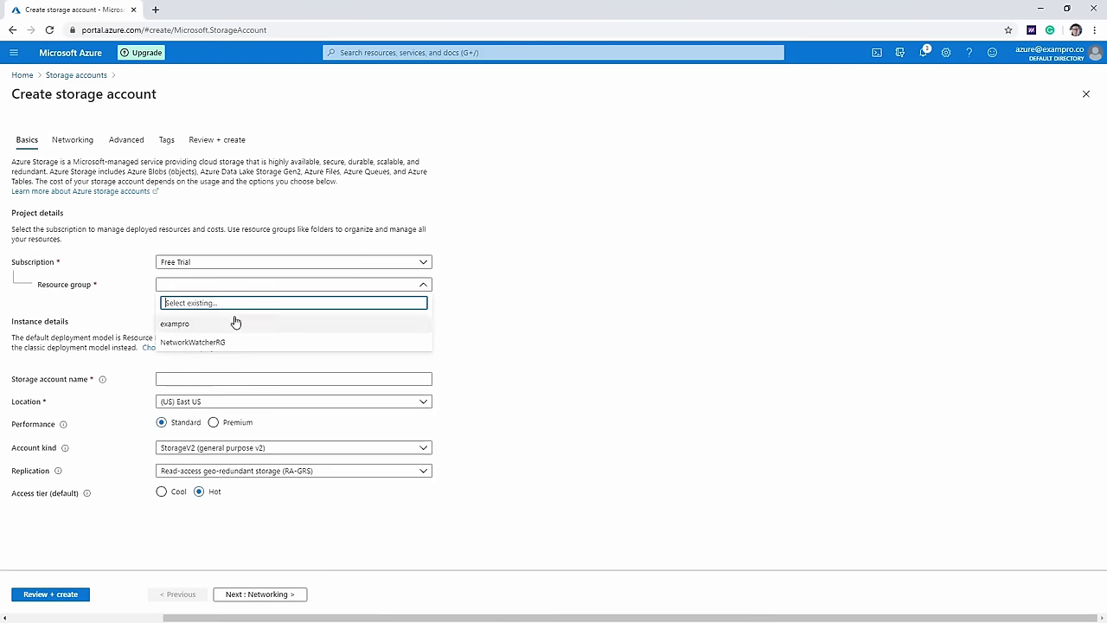
left_click(235, 322)
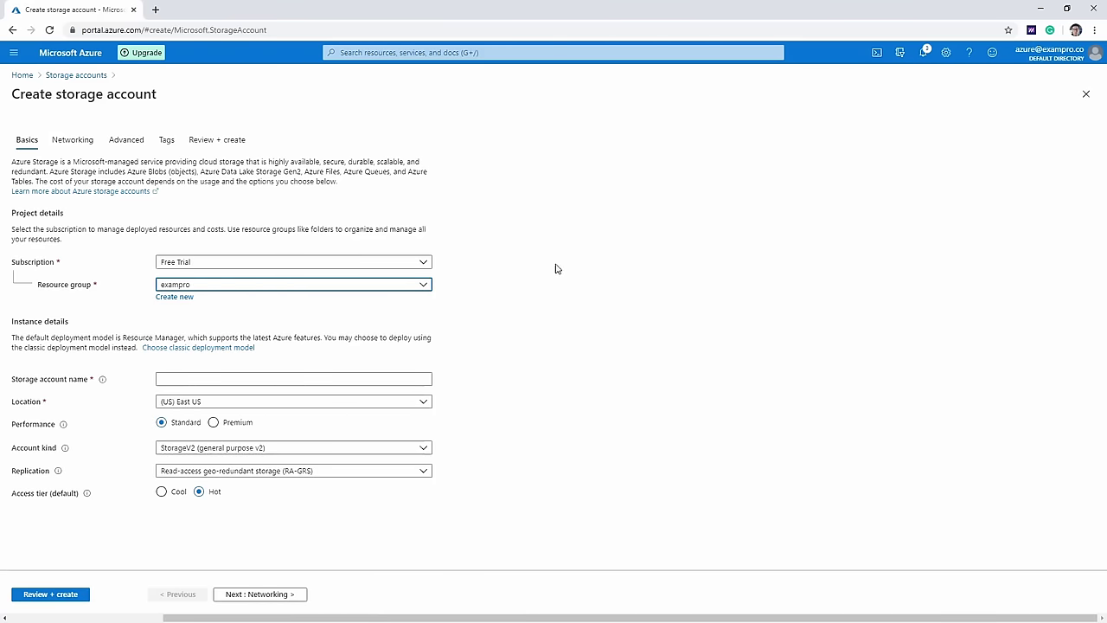
left_click(280, 379)
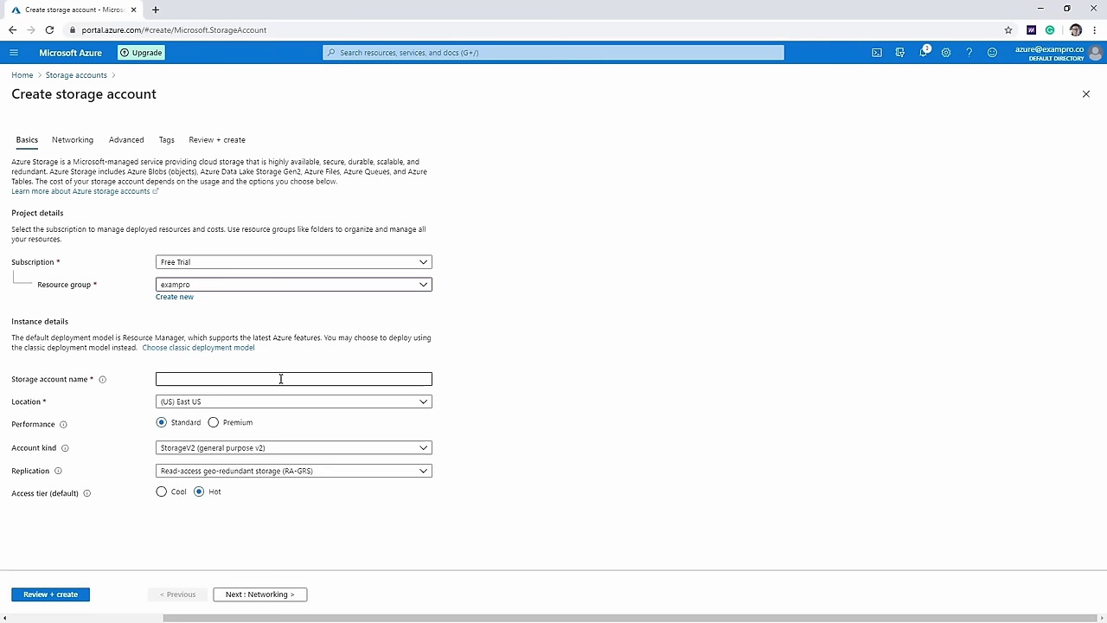
left_click(280, 379)
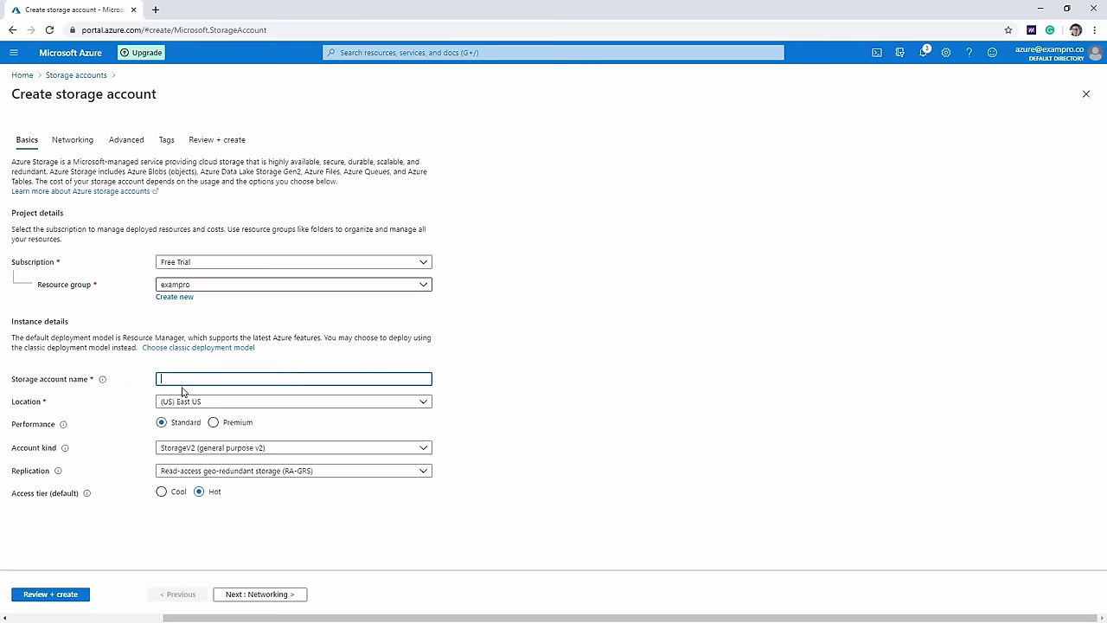
type("myBlobStor")
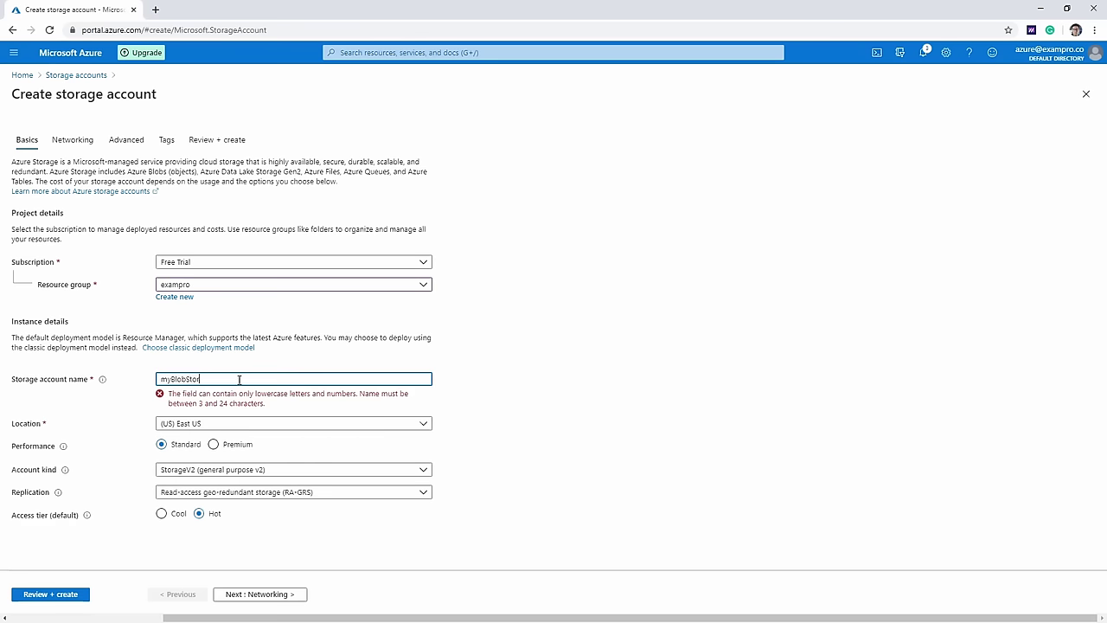
type("age")
key("ctrl+a")
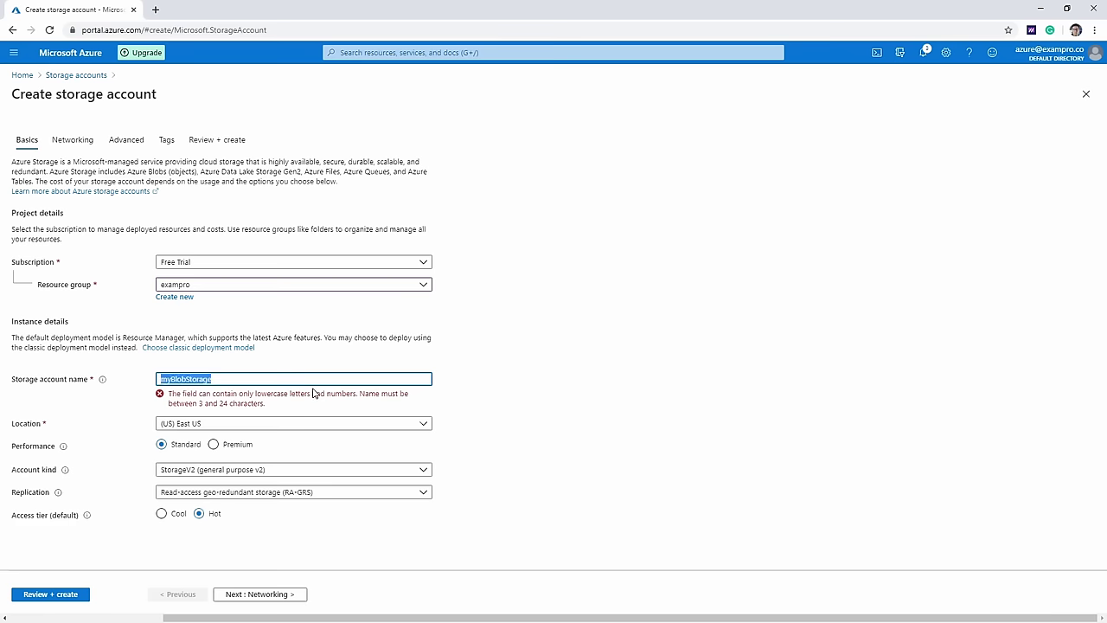
type("myblobstorage")
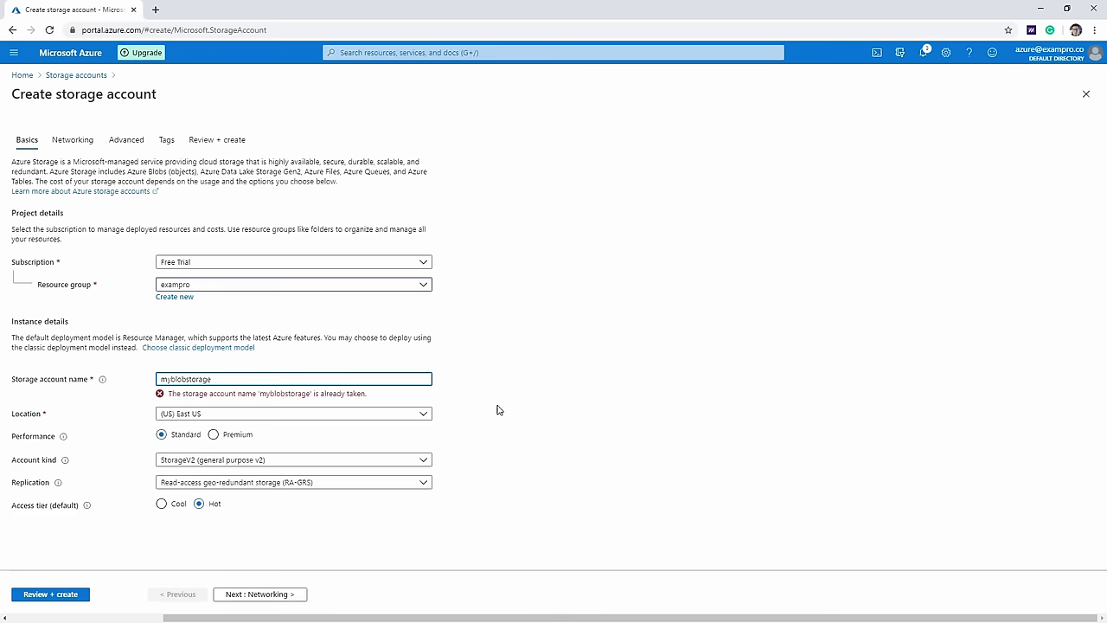
key("BackSpace")
key("BackSpace")
key("BackSpace")
key("BackSpace")
key("BackSpace")
key("BackSpace")
key("BackSpace")
key("BackSpace")
key("BackSpace")
key("BackSpace")
key("BackSpace")
key("BackSpace")
type("exampro-blobg--storage")
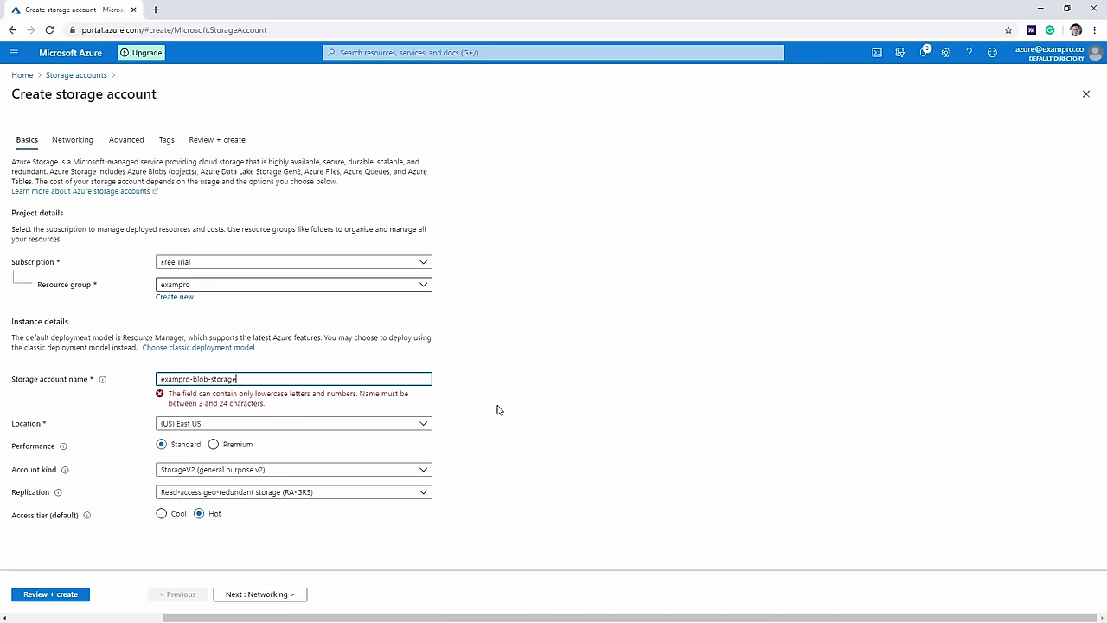
double_click(227, 378)
key("Left")
key("BackSpace")
key("BackSpace")
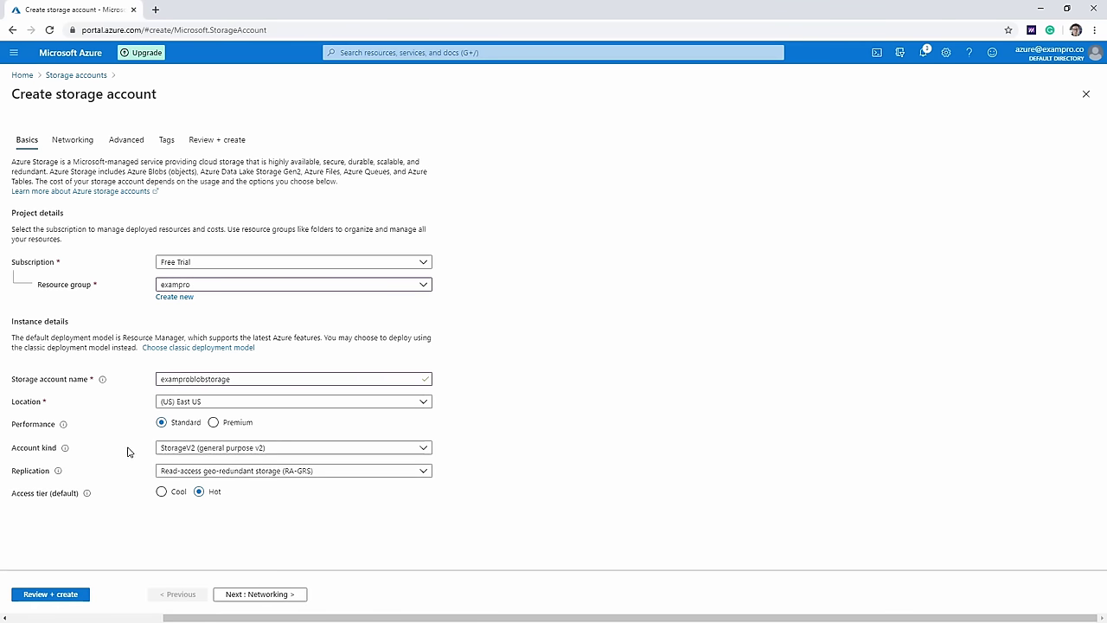
Set the account kind to BlobStorage and keep RA-GRS replication.
left_click(173, 452)
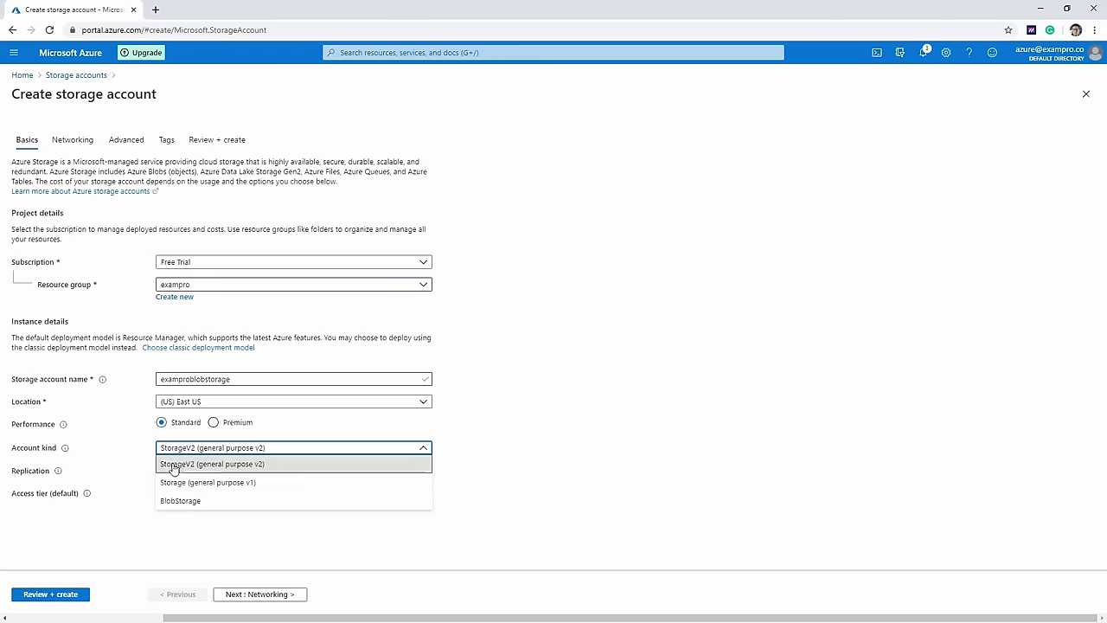
left_click(183, 501)
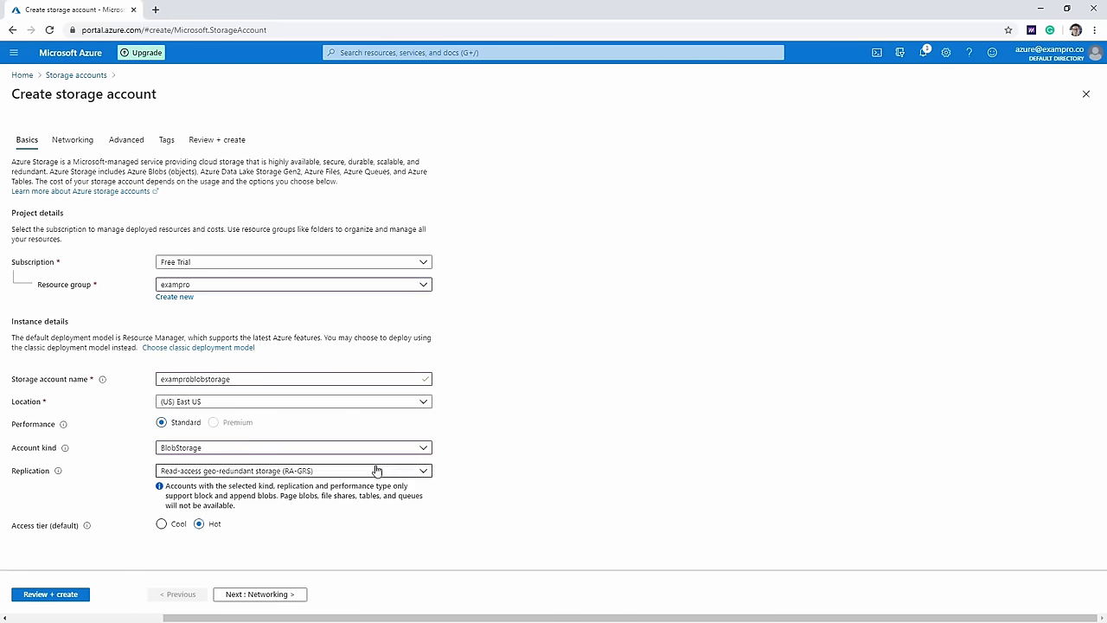
left_click(350, 470)
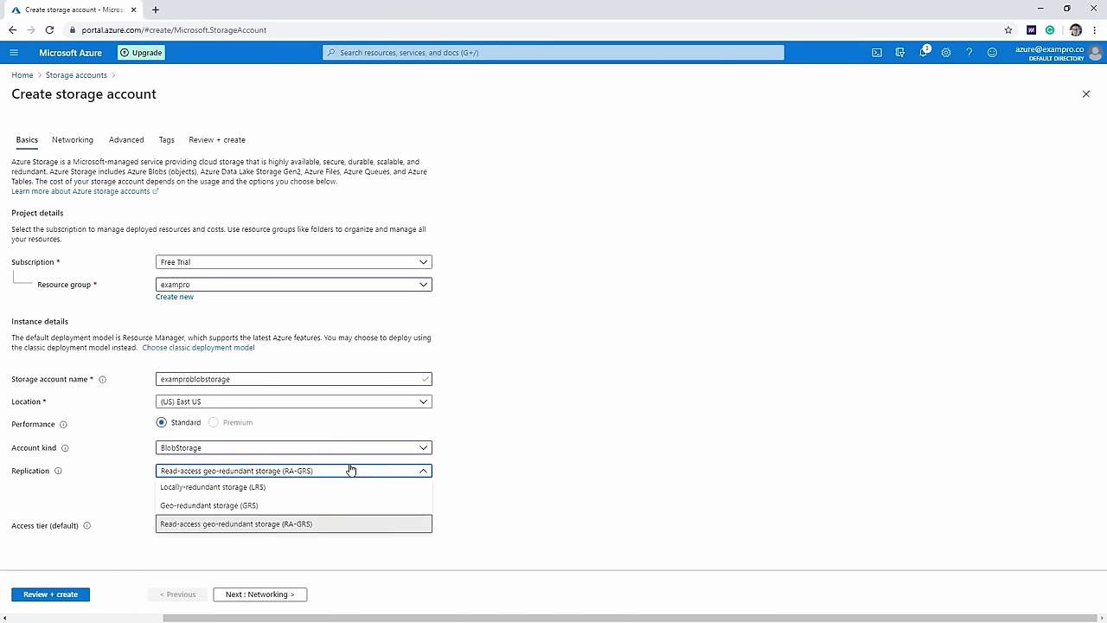
left_click(497, 465)
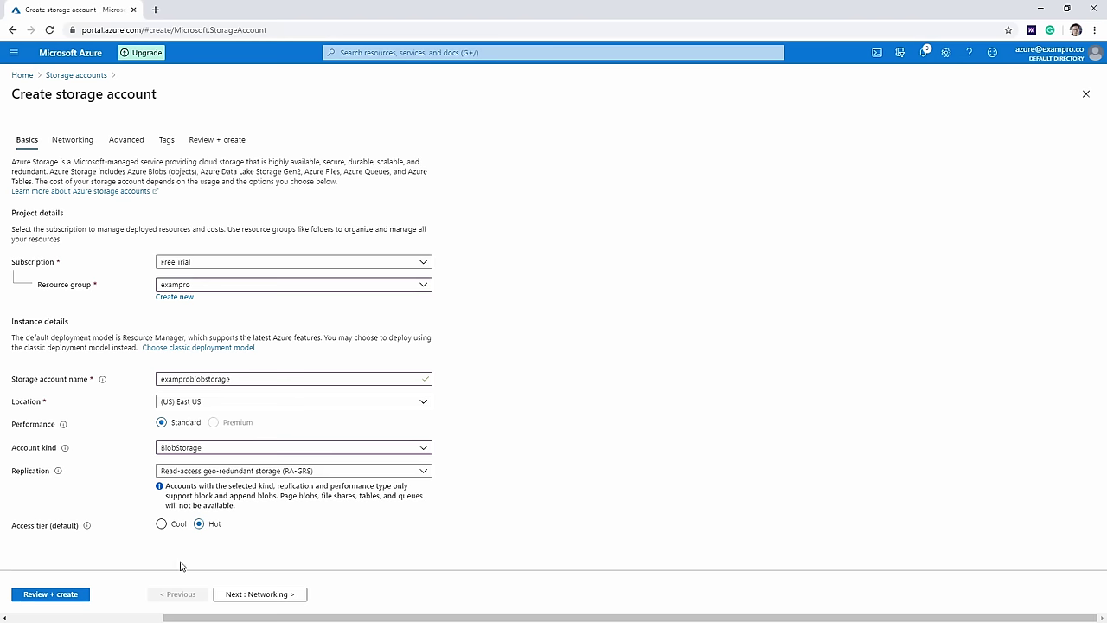
Check the Networking, Advanced and Basics tabs, pass validation, and create examproblobstorage.
left_click(73, 140)
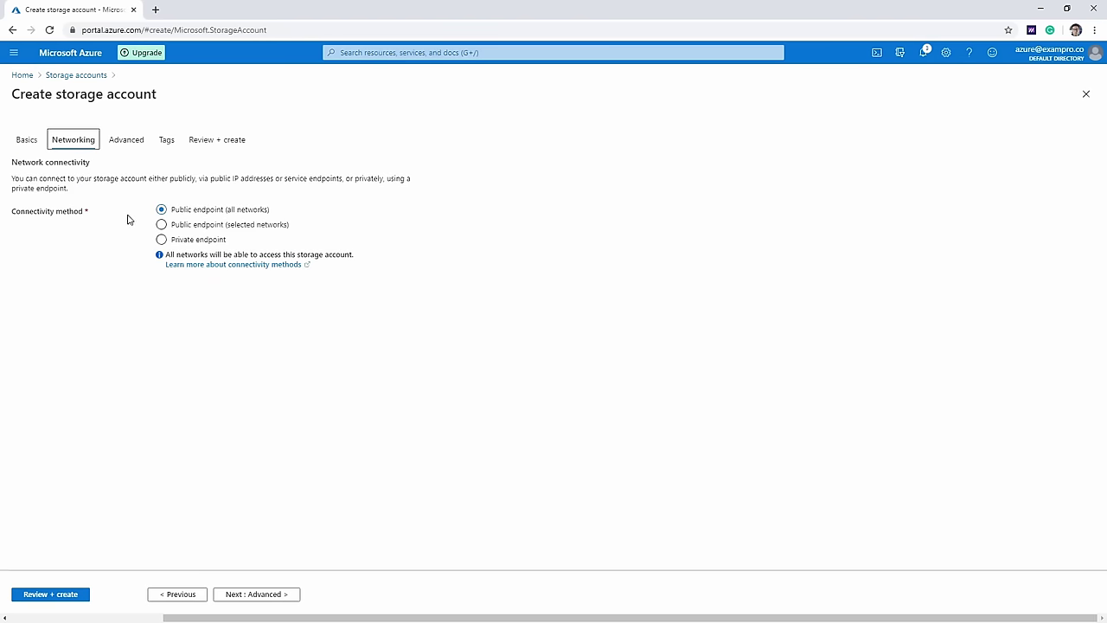
left_click(125, 145)
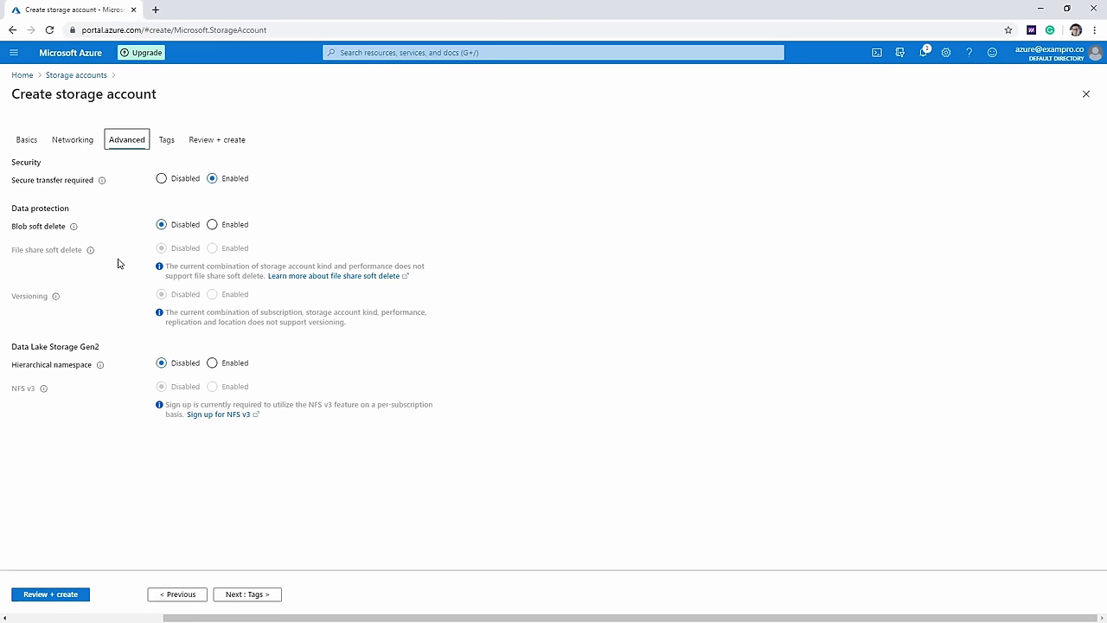
left_click(31, 141)
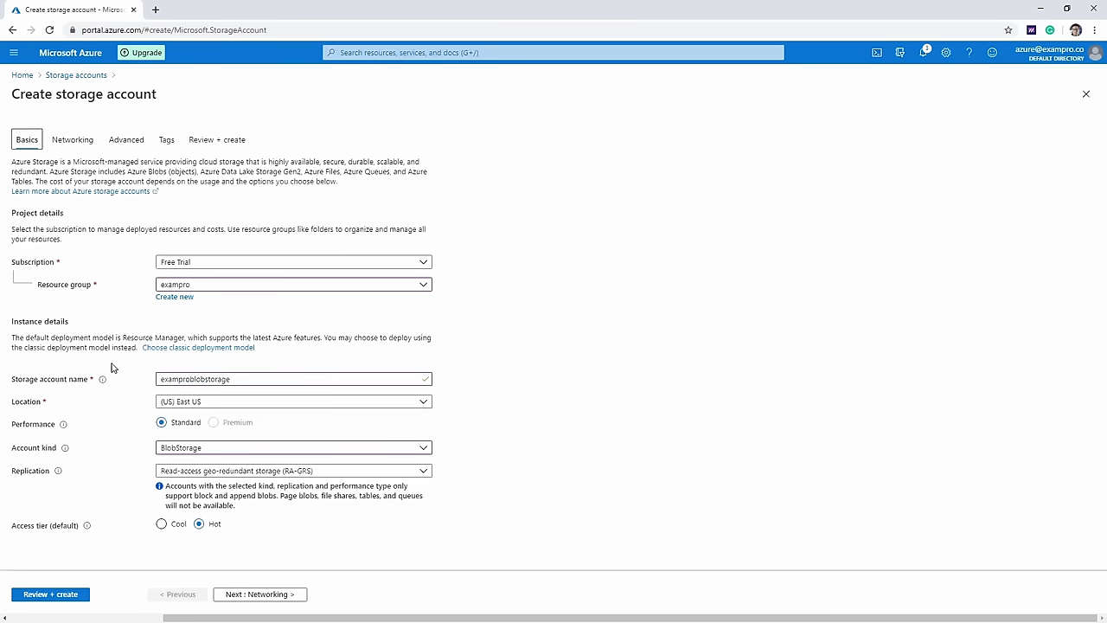
left_click(50, 595)
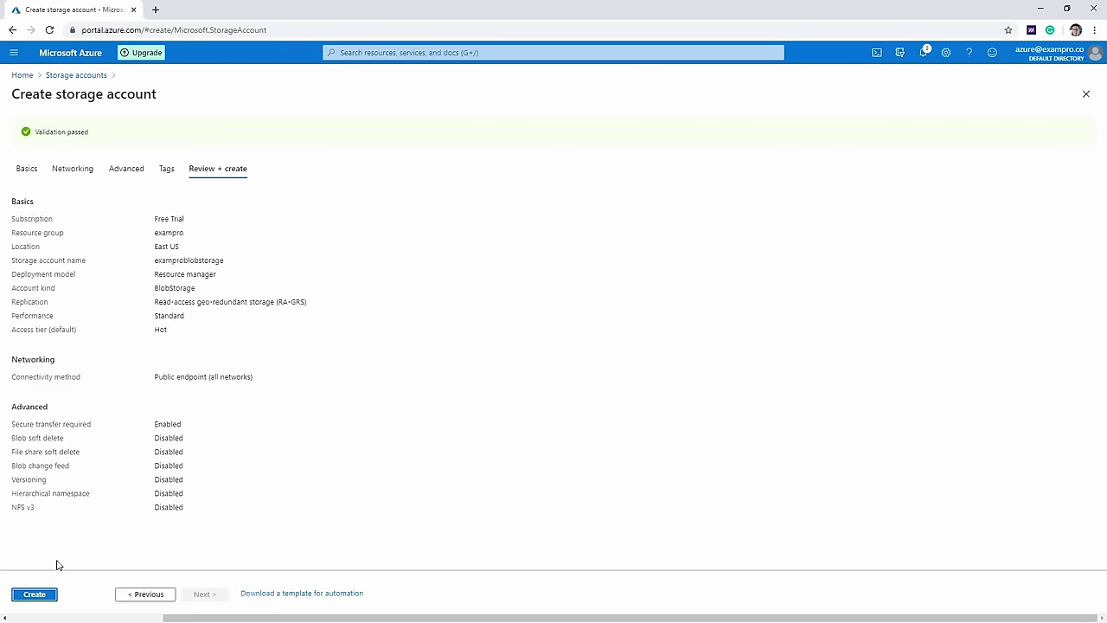
left_click(38, 594)
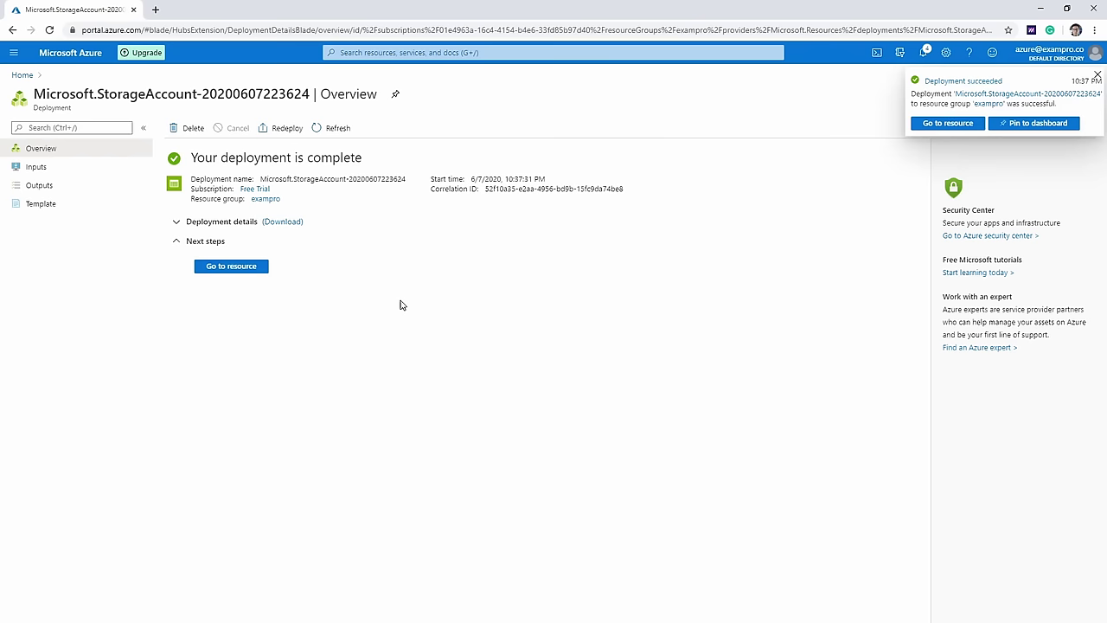
Go to the deployed examproblobstorage resource and list its blob Containers.
left_click(256, 268)
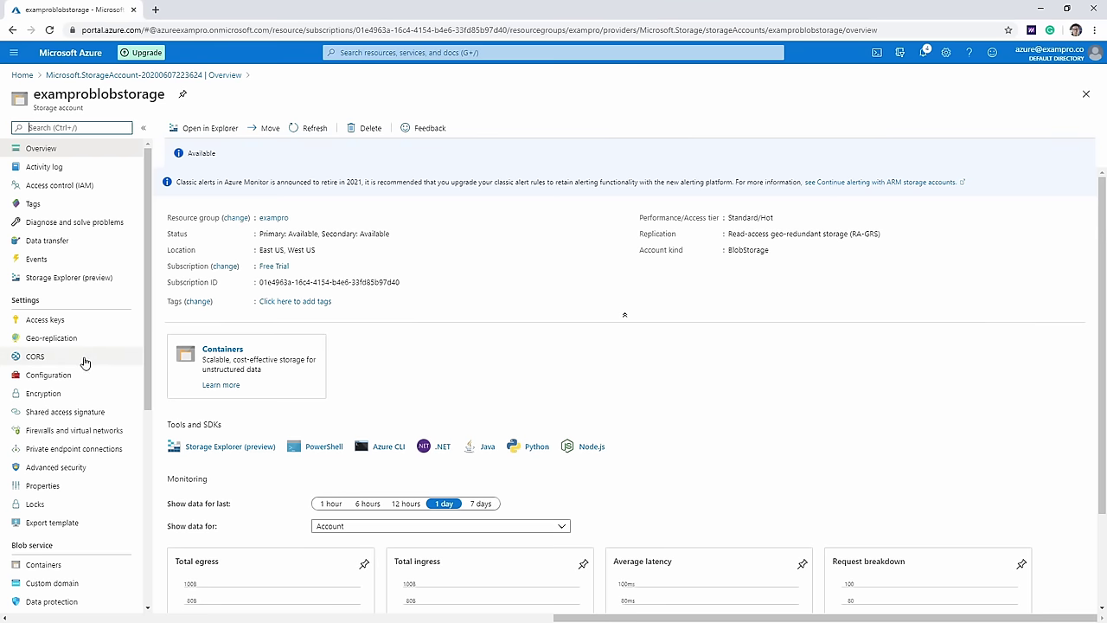
scroll(86, 357, "down", 3)
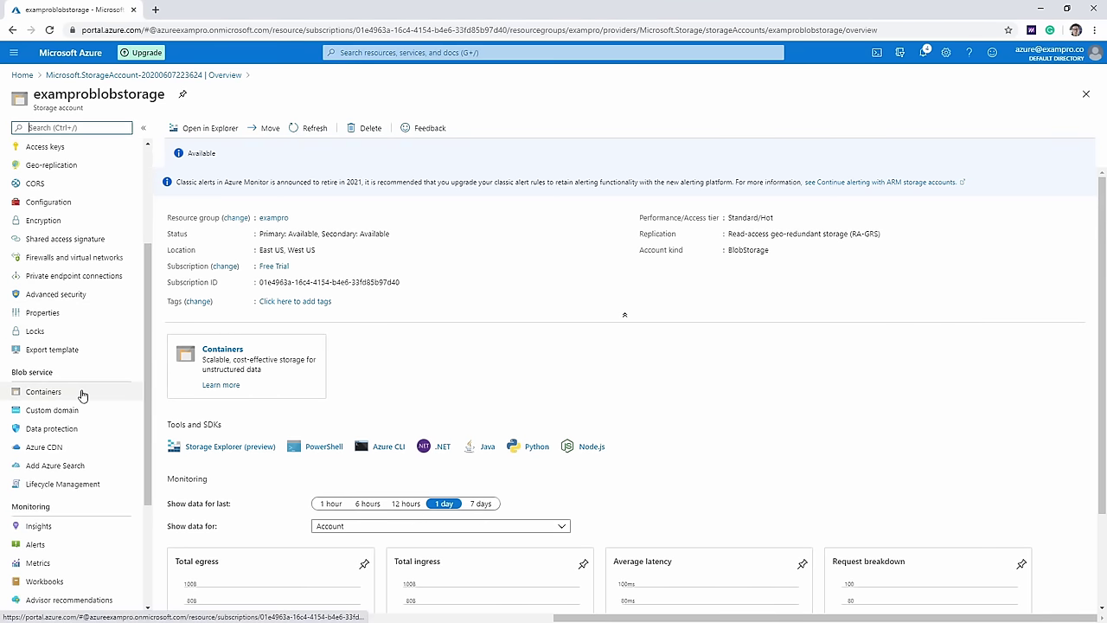
left_click(82, 395)
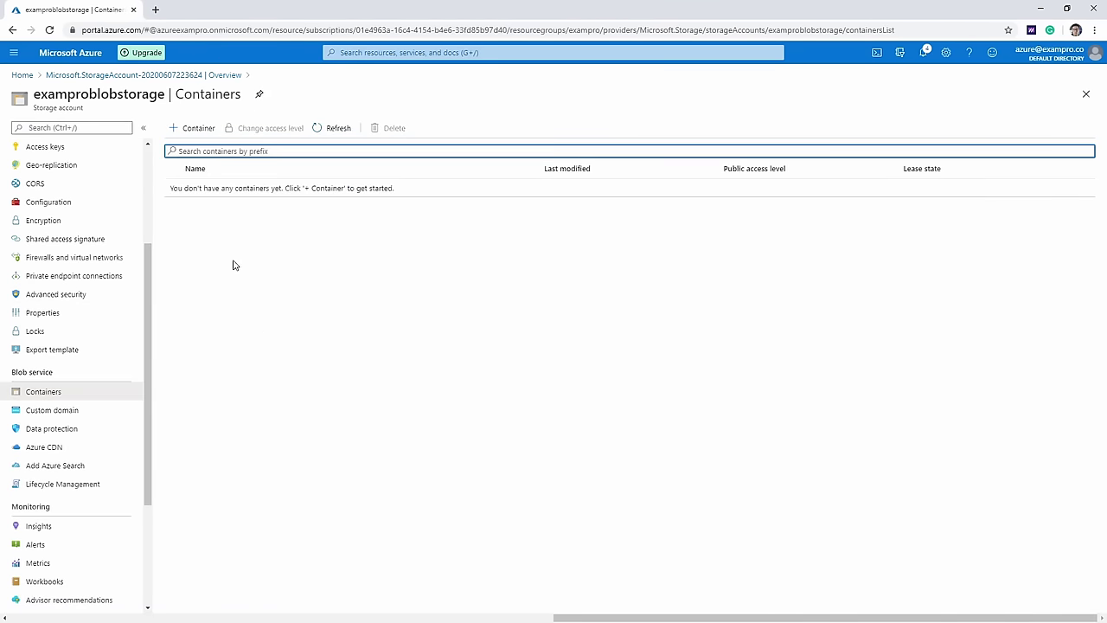
Create a private container named startrek and open it.
left_click(198, 131)
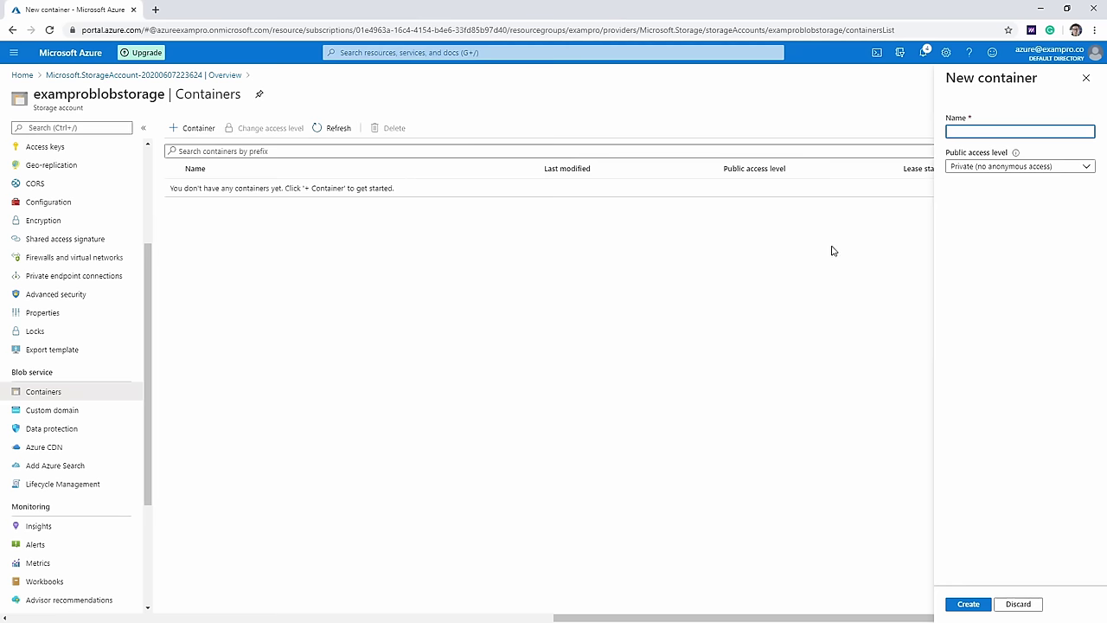
type("startrek")
left_click(957, 603)
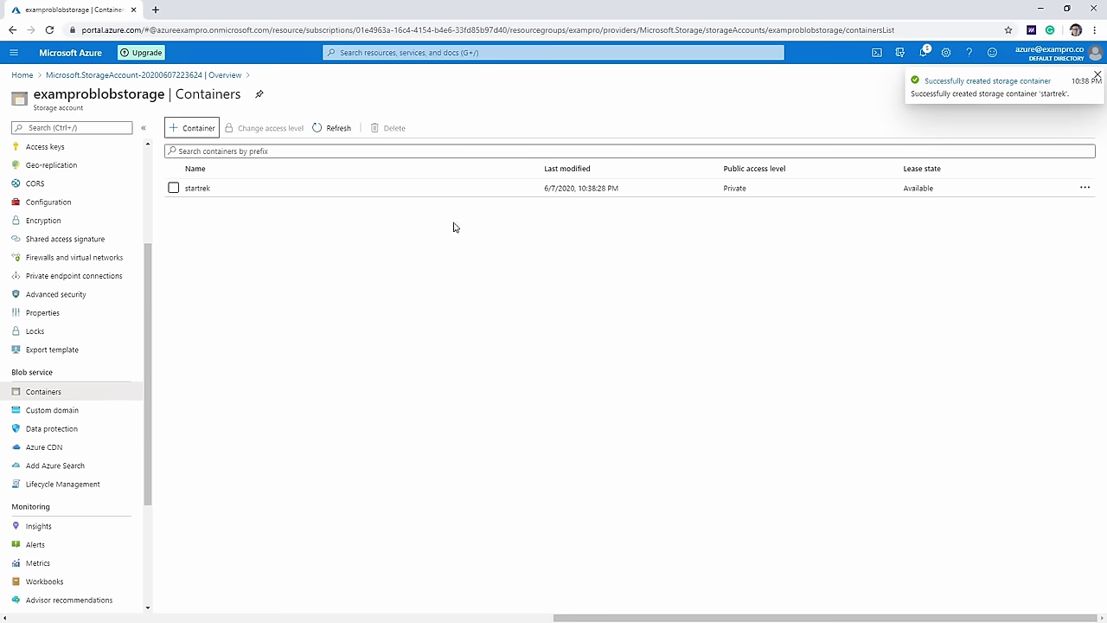
left_click(201, 188)
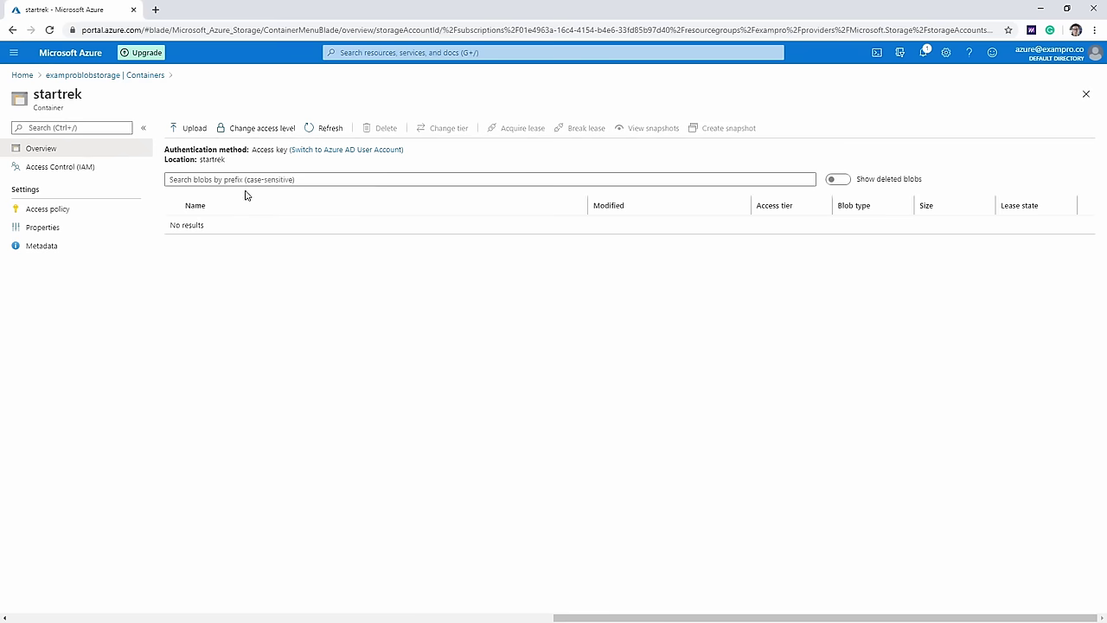
Upload data.jpg from the desktop into startrek as a Hot block blob, then close the upload panel.
left_click(189, 127)
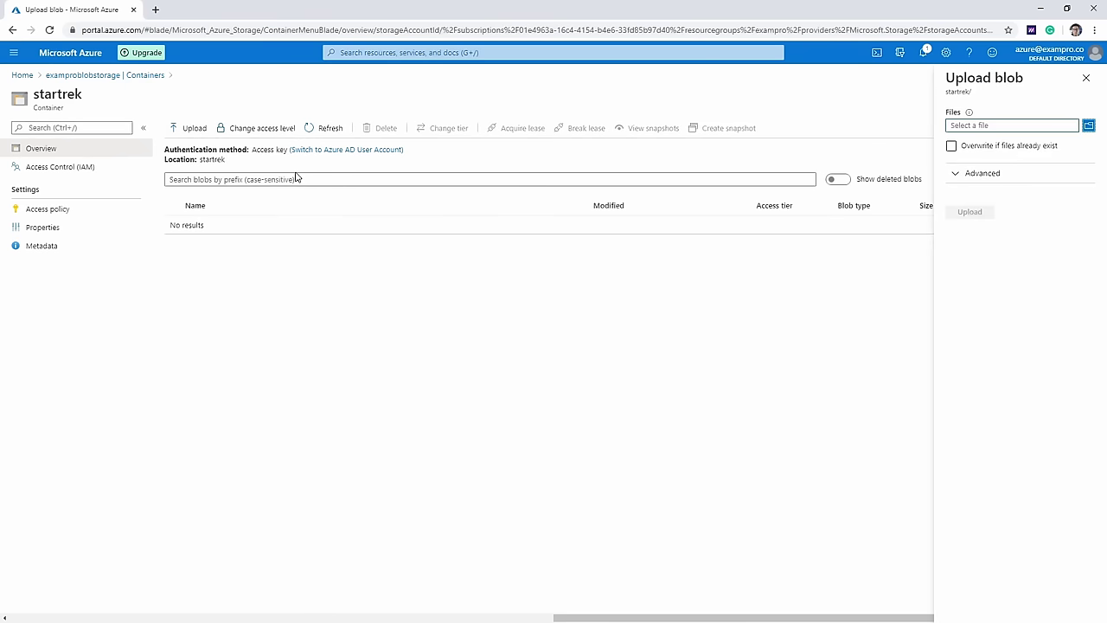
left_click(1088, 126)
left_click(131, 93)
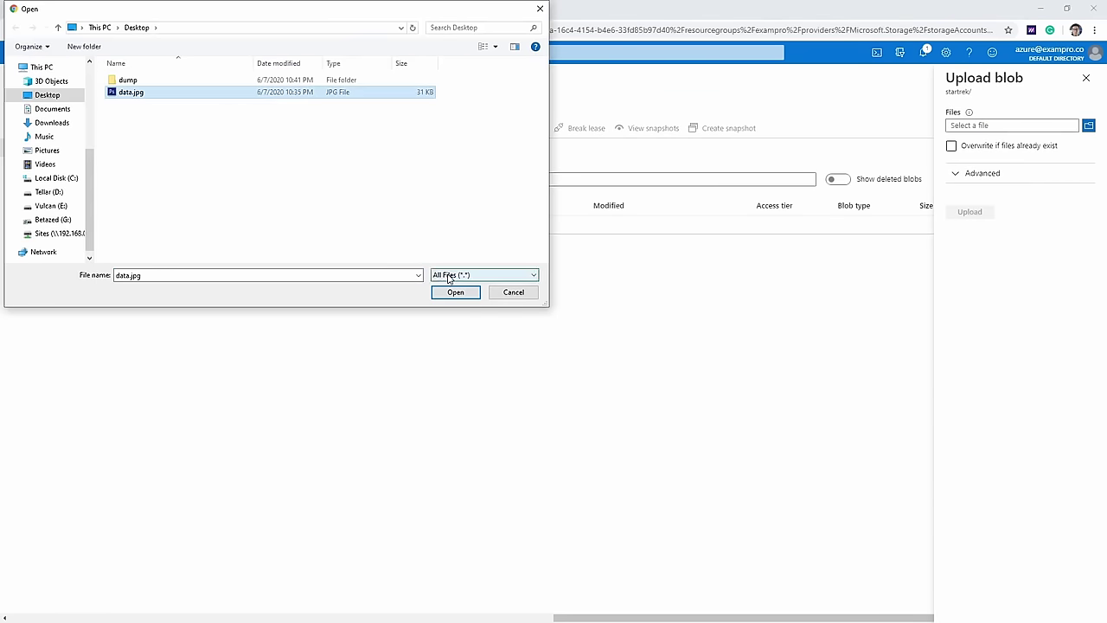
left_click(468, 292)
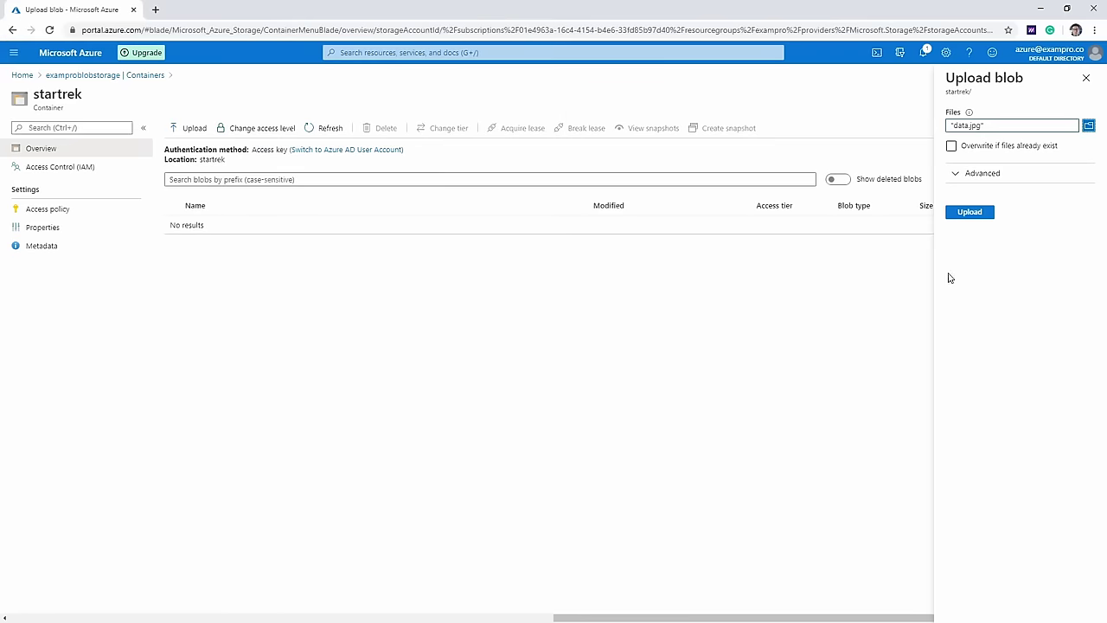
left_click(960, 176)
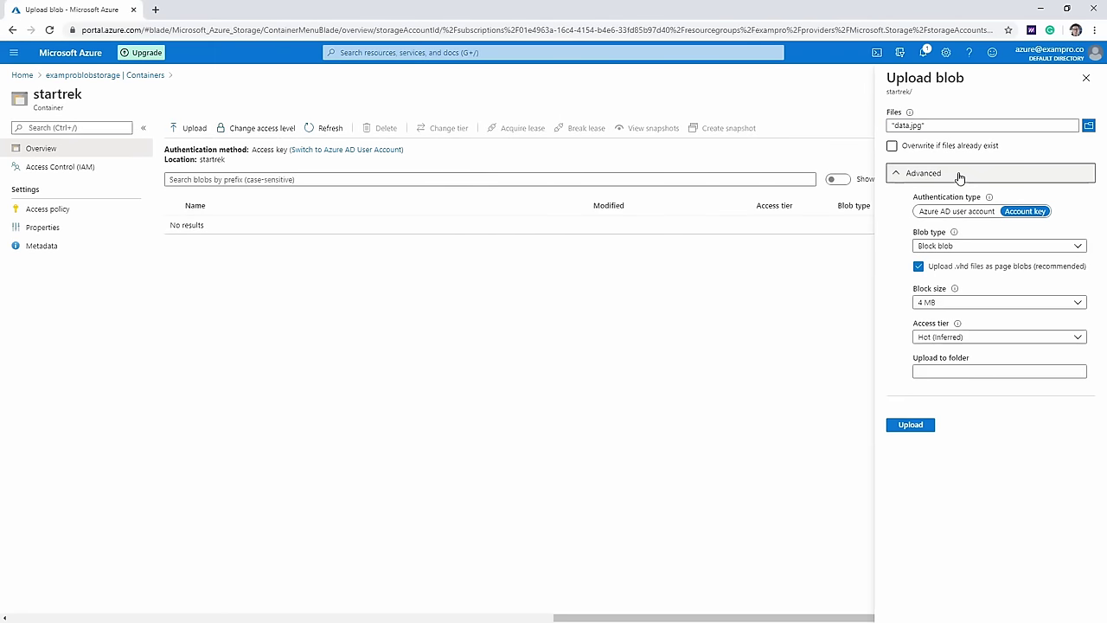
left_click(925, 428)
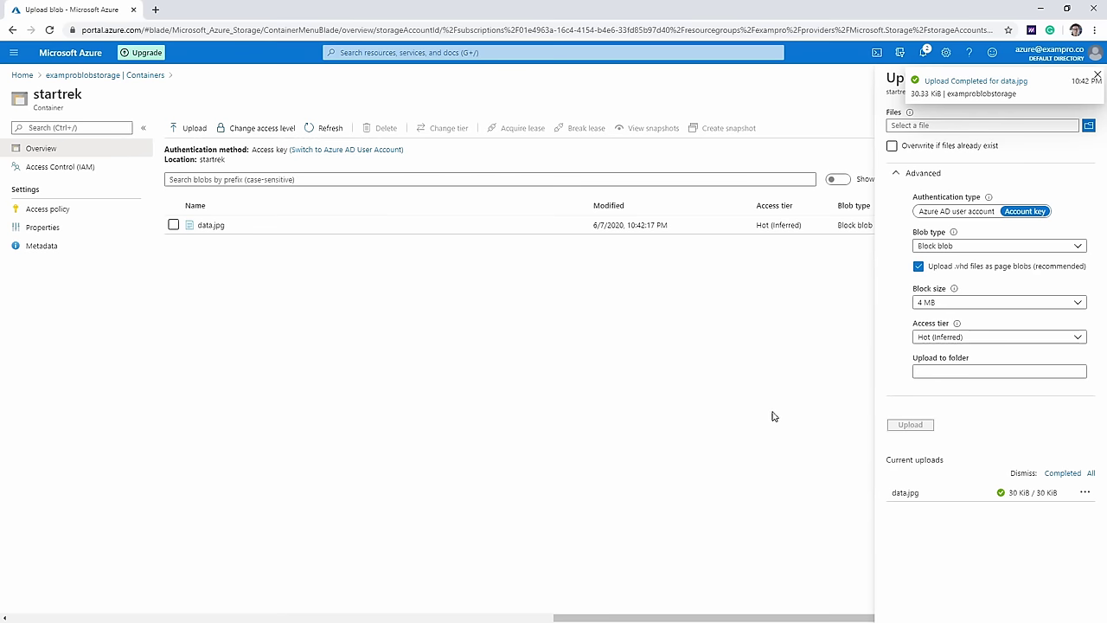
left_click(1093, 79)
left_click(1088, 78)
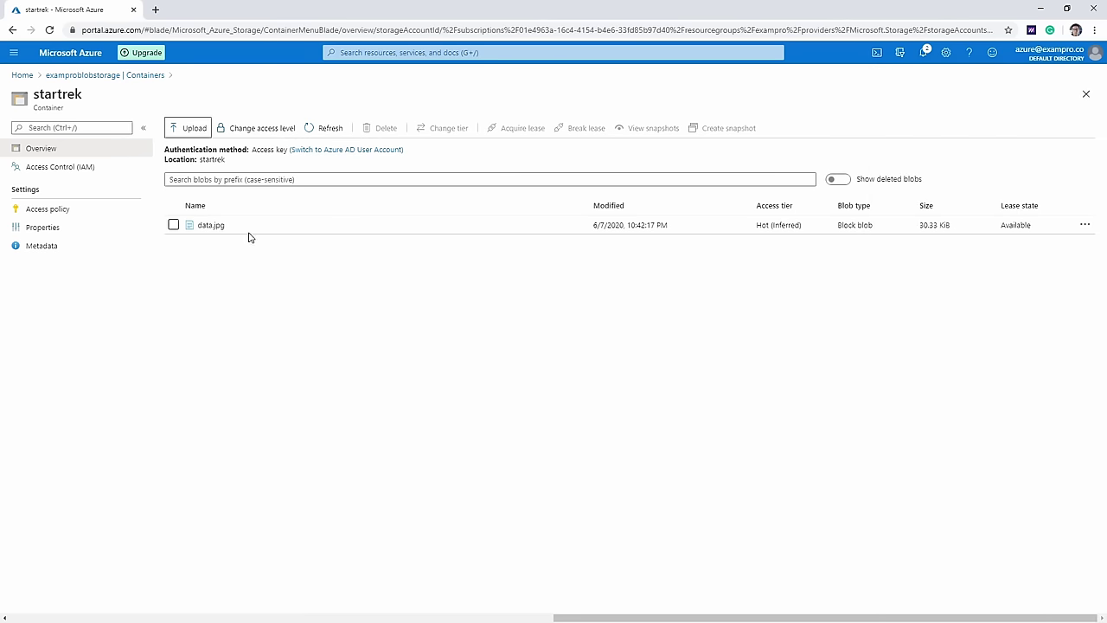
Delete examproblobstorage from the Storage accounts list, confirming with 'yes', then return home.
left_click(173, 225)
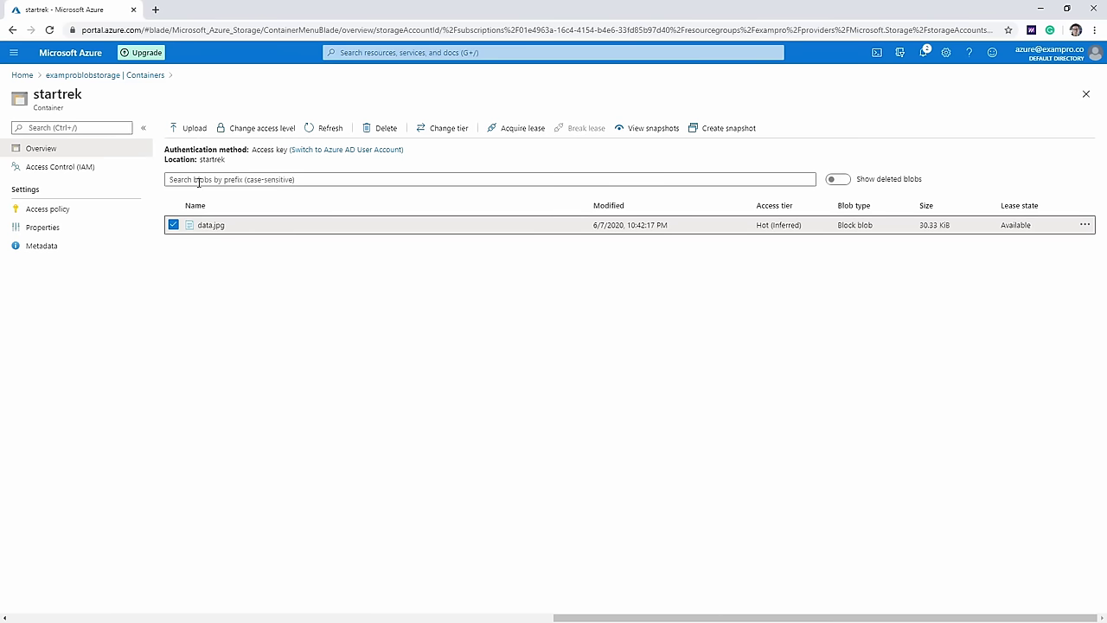
left_click(346, 52)
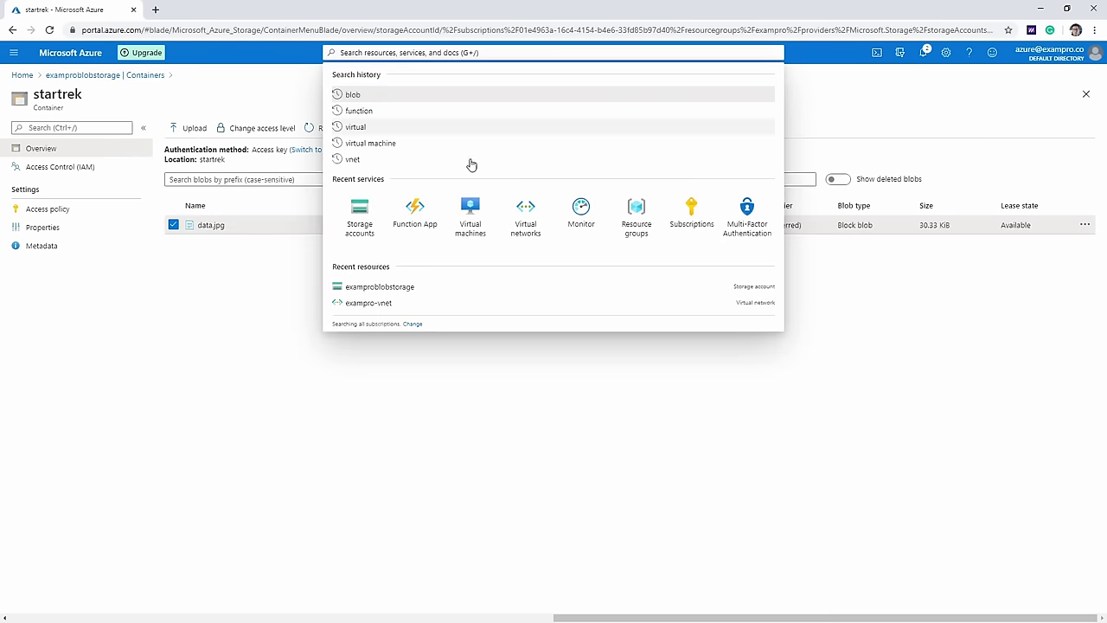
left_click(359, 223)
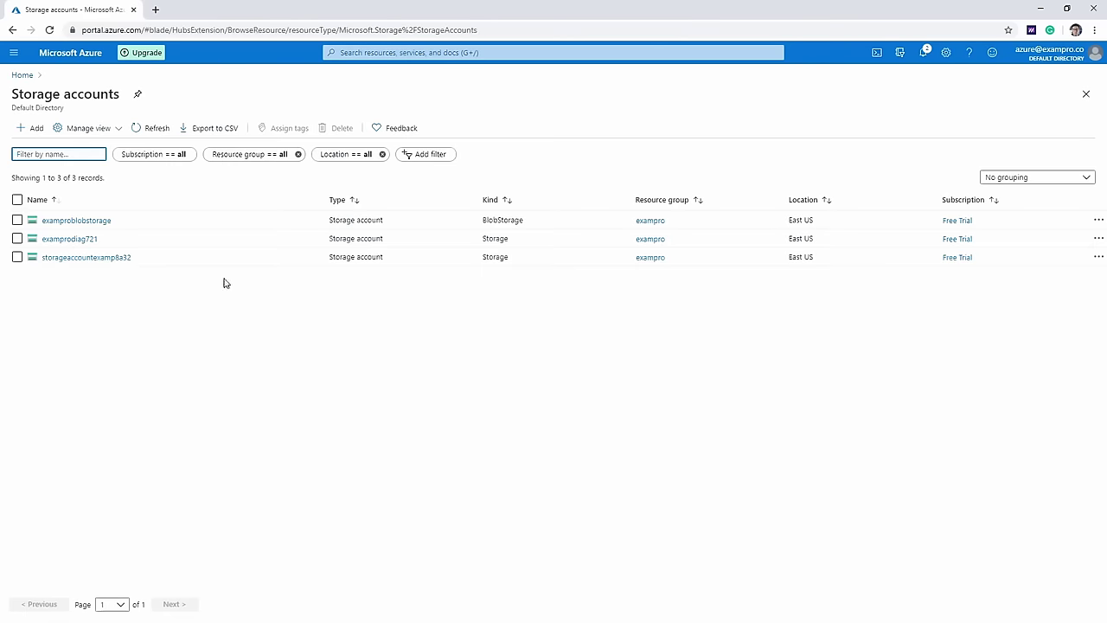
left_click(17, 220)
left_click(342, 130)
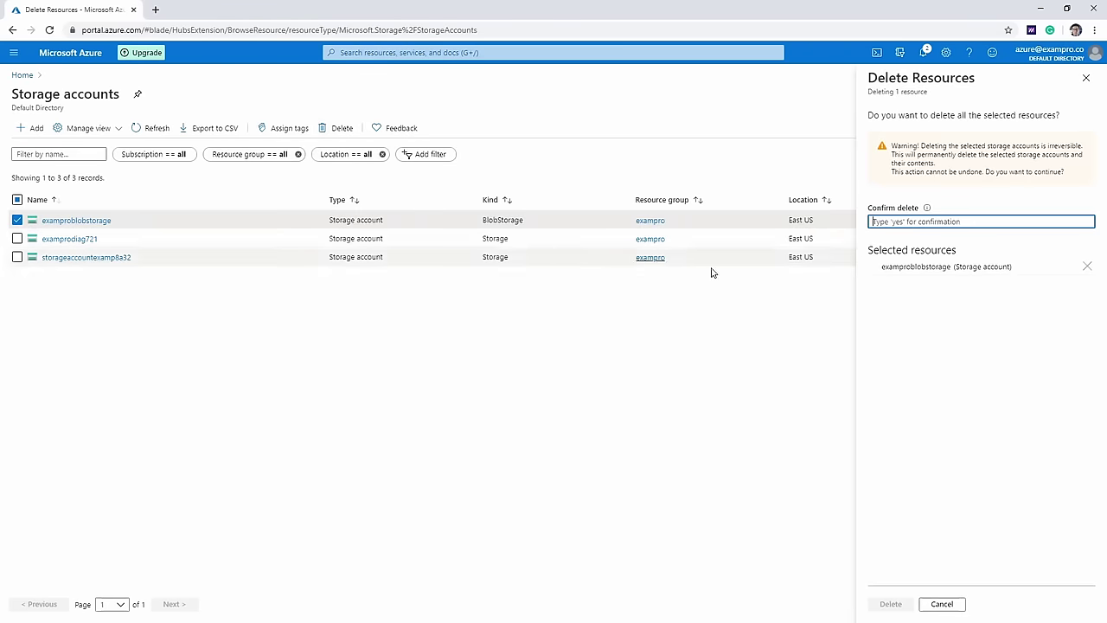
type("yes")
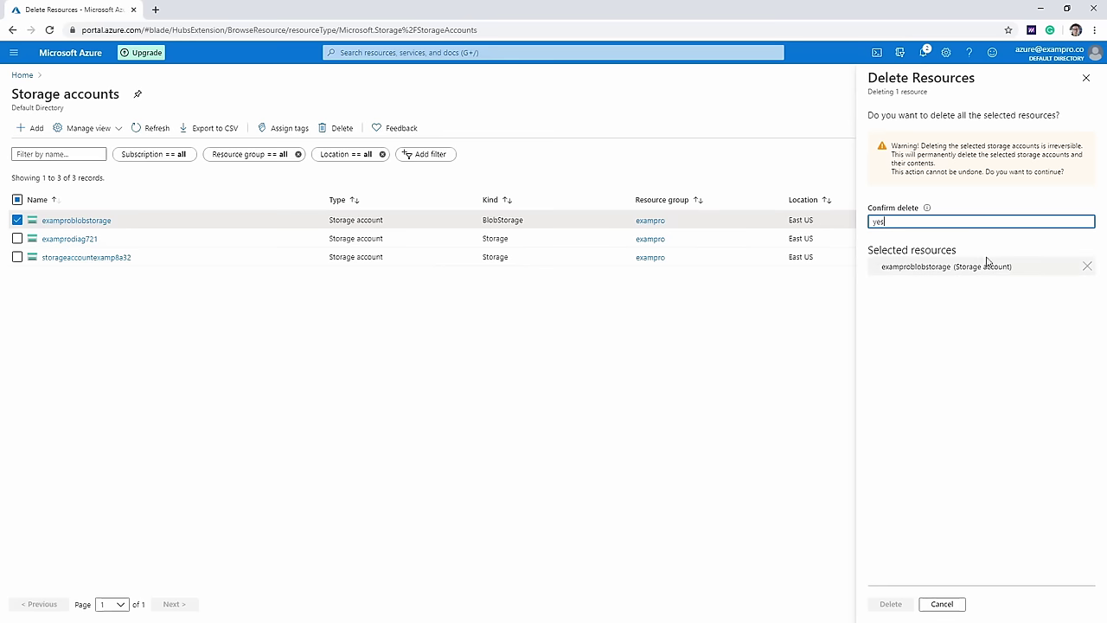
left_click(891, 604)
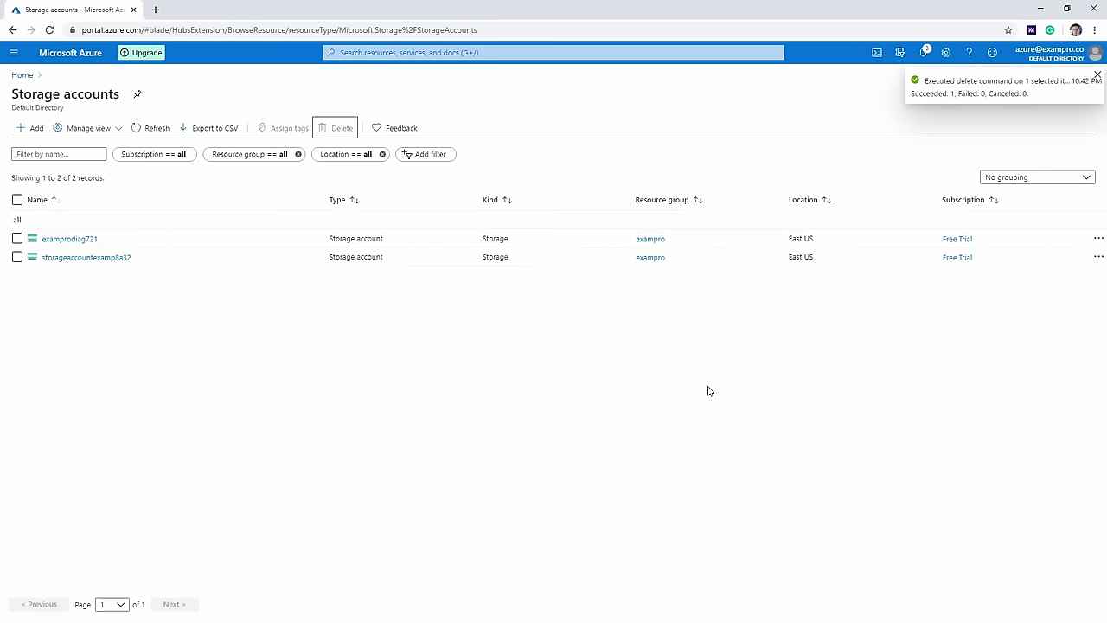
left_click(76, 53)
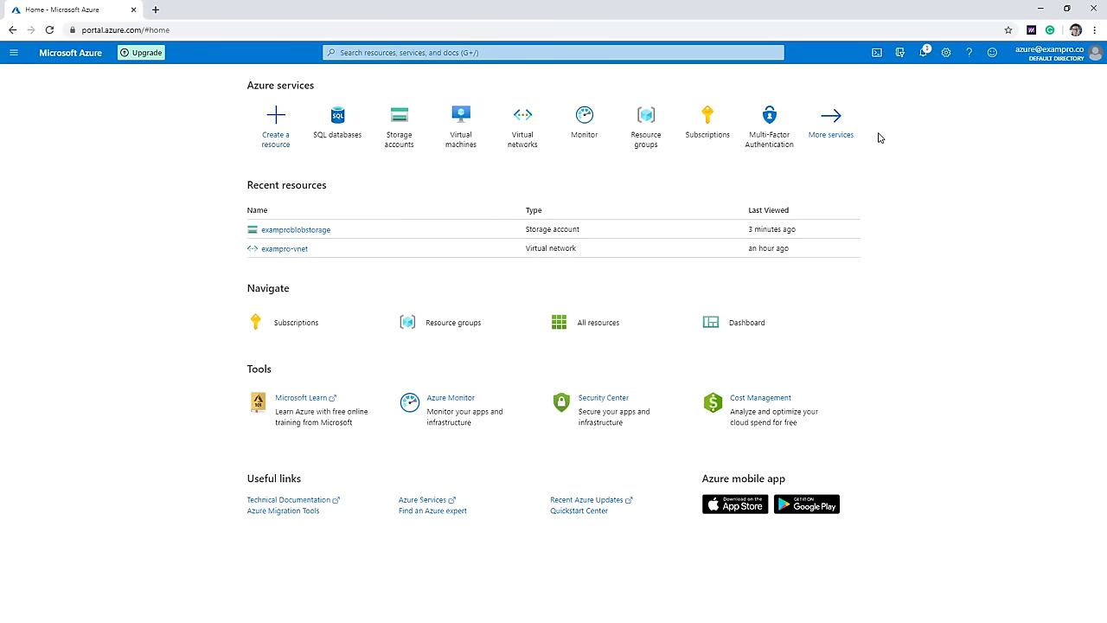
Open Cloud Shell in PowerShell, create its required storage, and enlarge the shell panel.
left_click(877, 54)
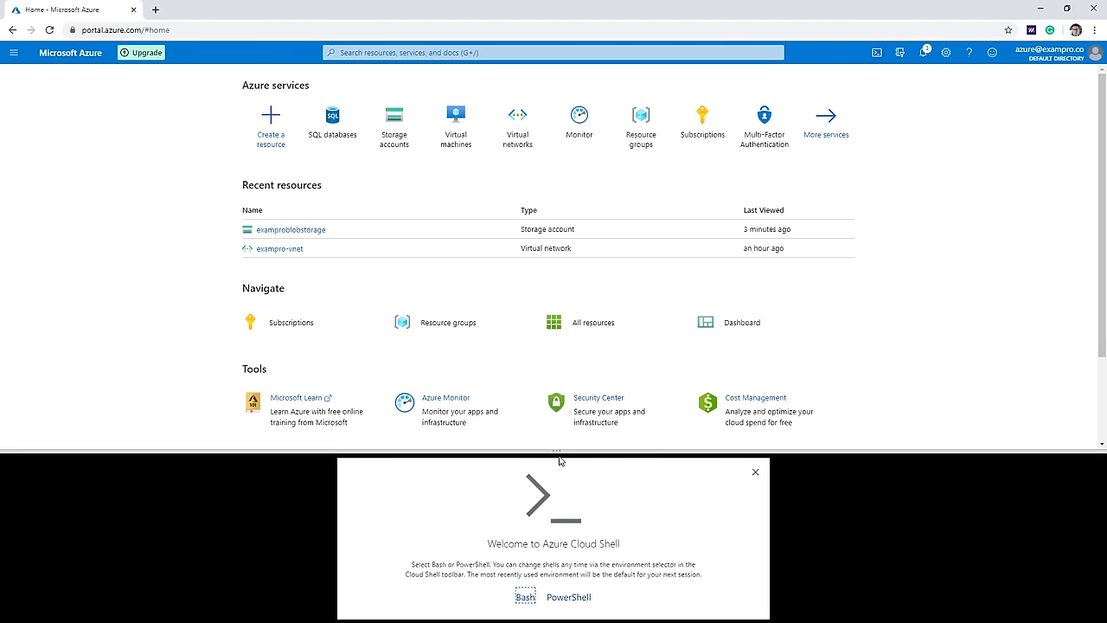
left_click(571, 597)
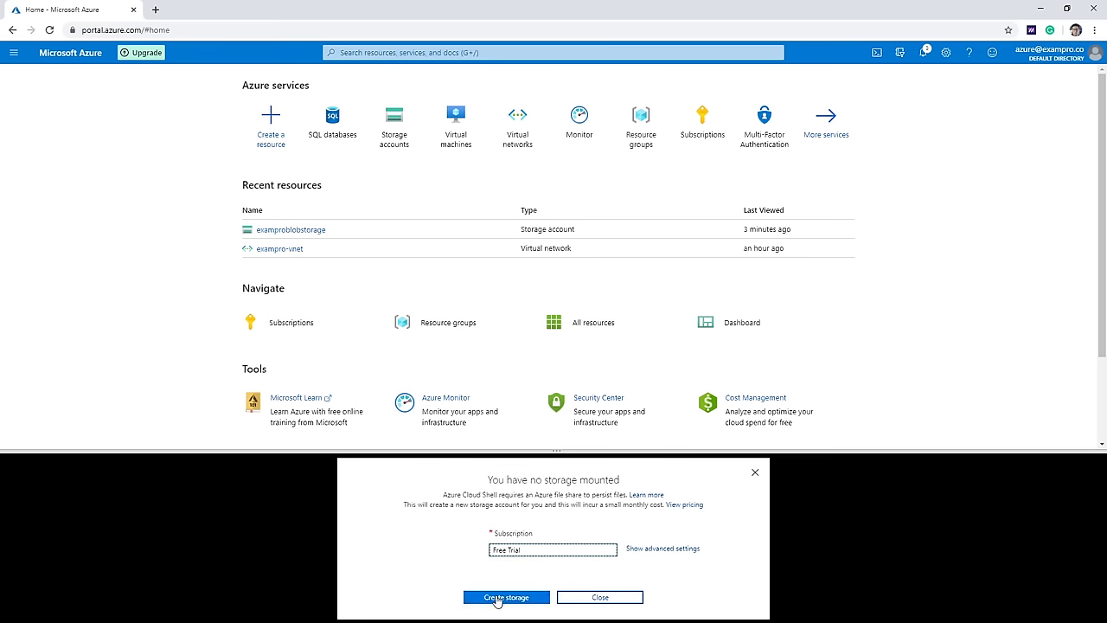
left_click(498, 598)
left_click_drag(556, 450, 545, 227)
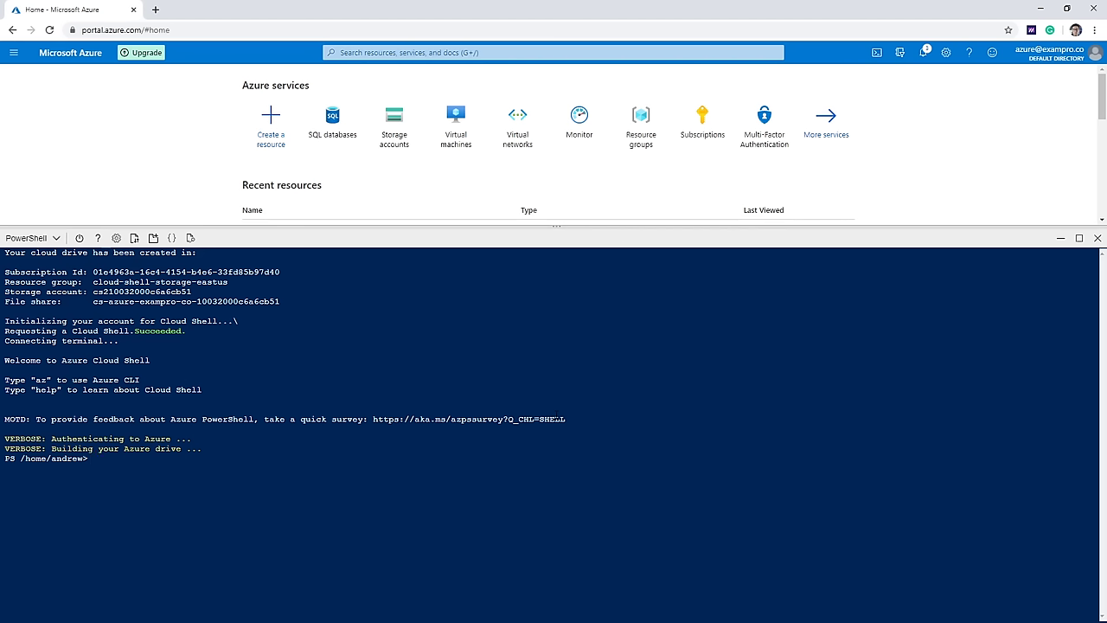
Clear the terminal and run az account list to show the subscriptions.
type("clear")
key("Return")
type("az ac")
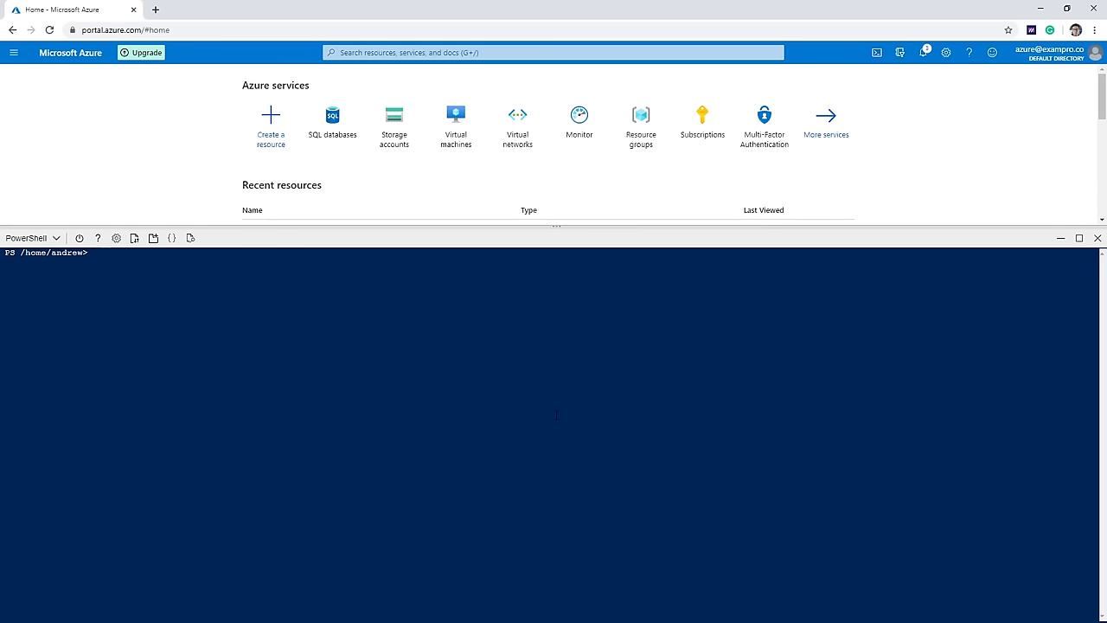
type("count list")
key("Return")
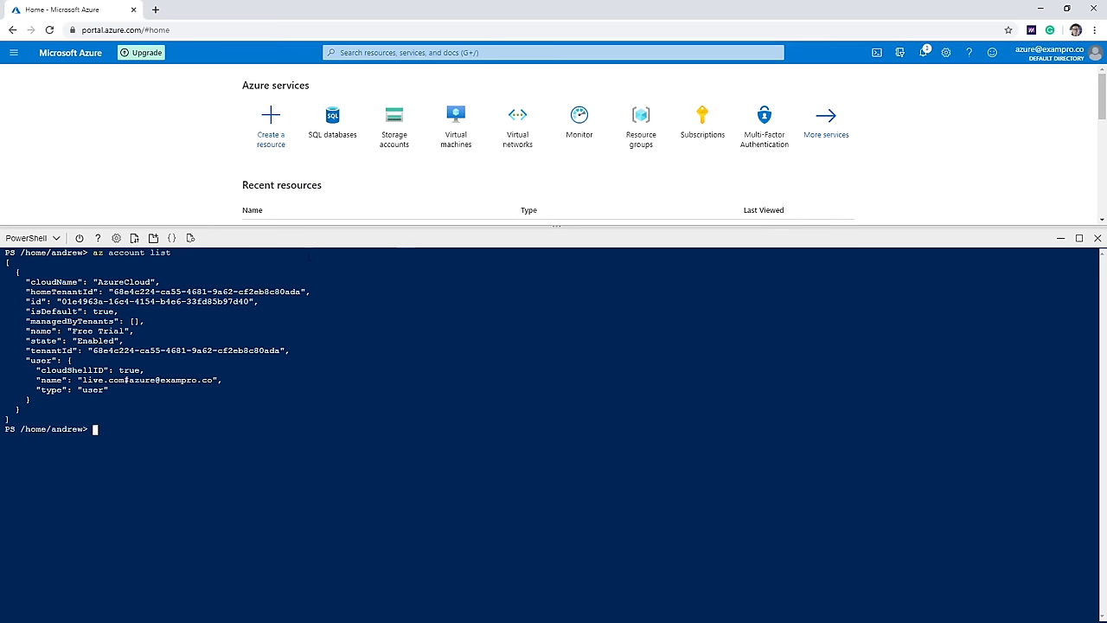
Cancel a Cloud Shell restart and close the Cloud Shell panel.
left_click(79, 238)
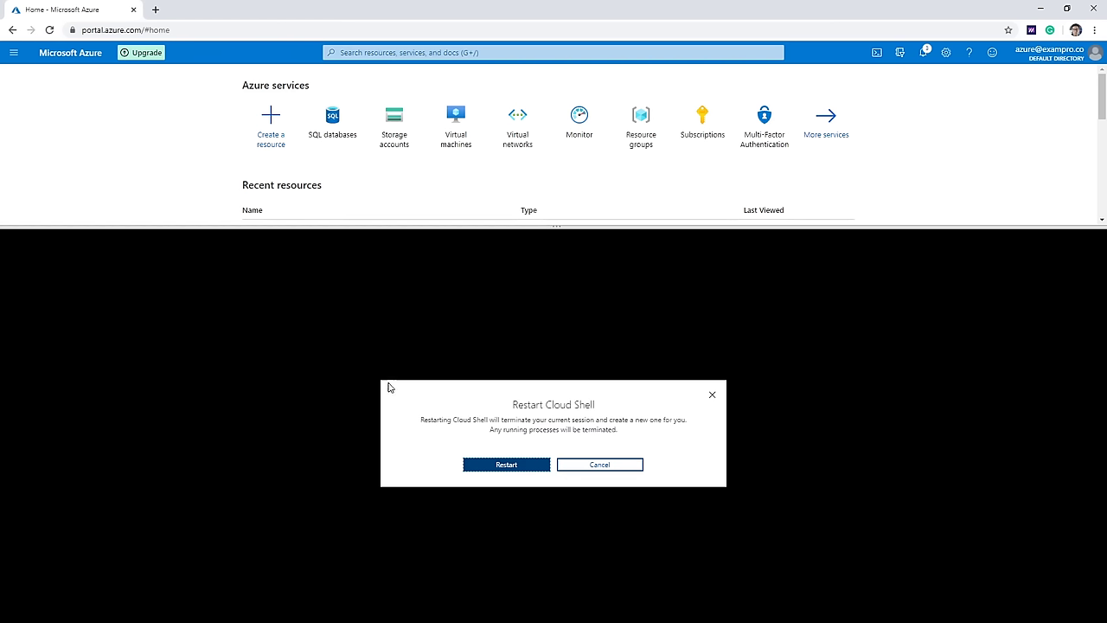
left_click(605, 467)
left_click(1098, 238)
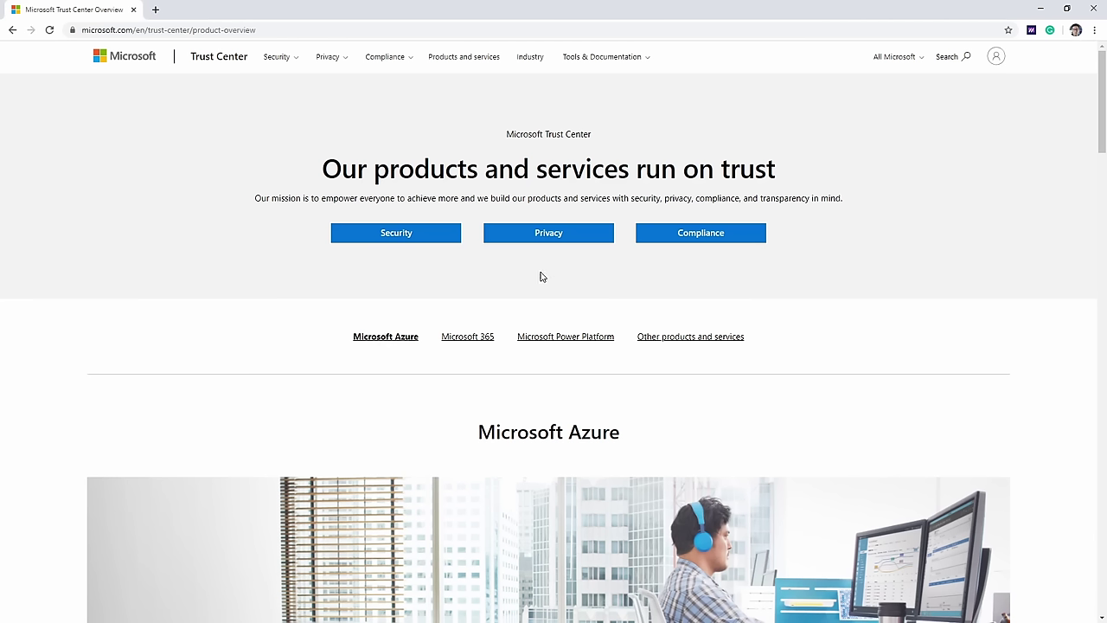
Open Azure's Compliance page from the Trust Center and scroll down to its offerings table.
scroll(484, 277, "down", 1)
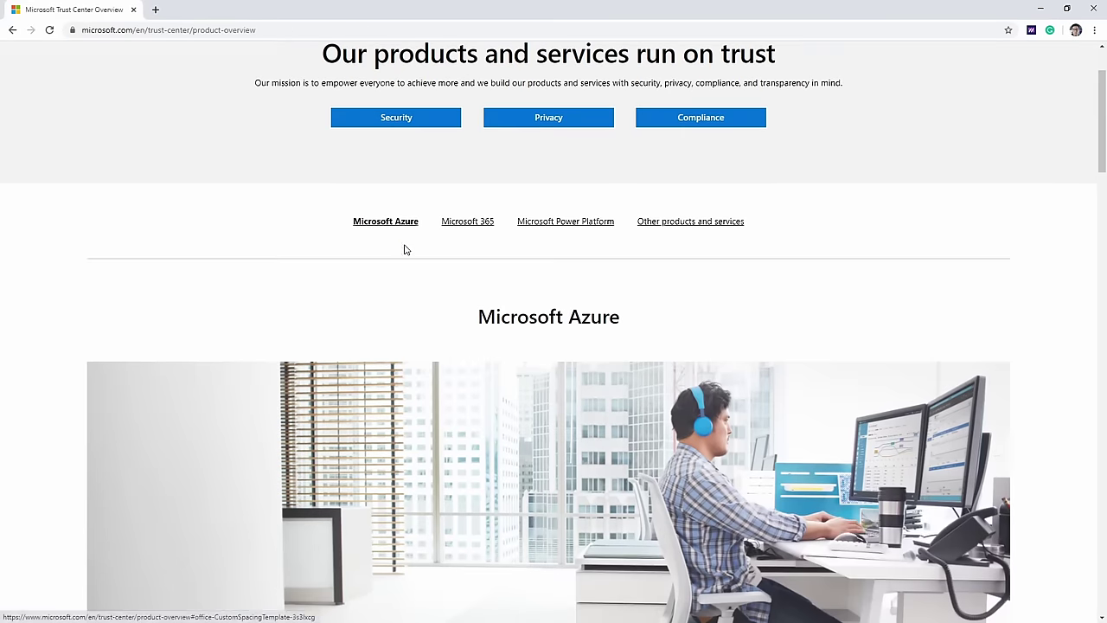
scroll(406, 249, "down", 2)
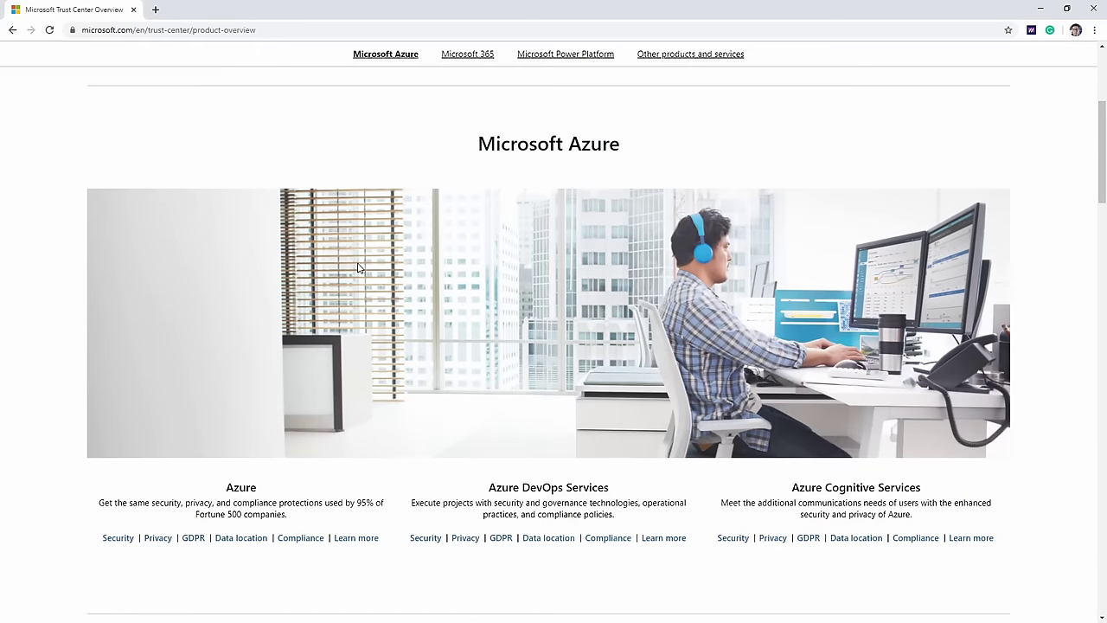
scroll(359, 260, "down", 2)
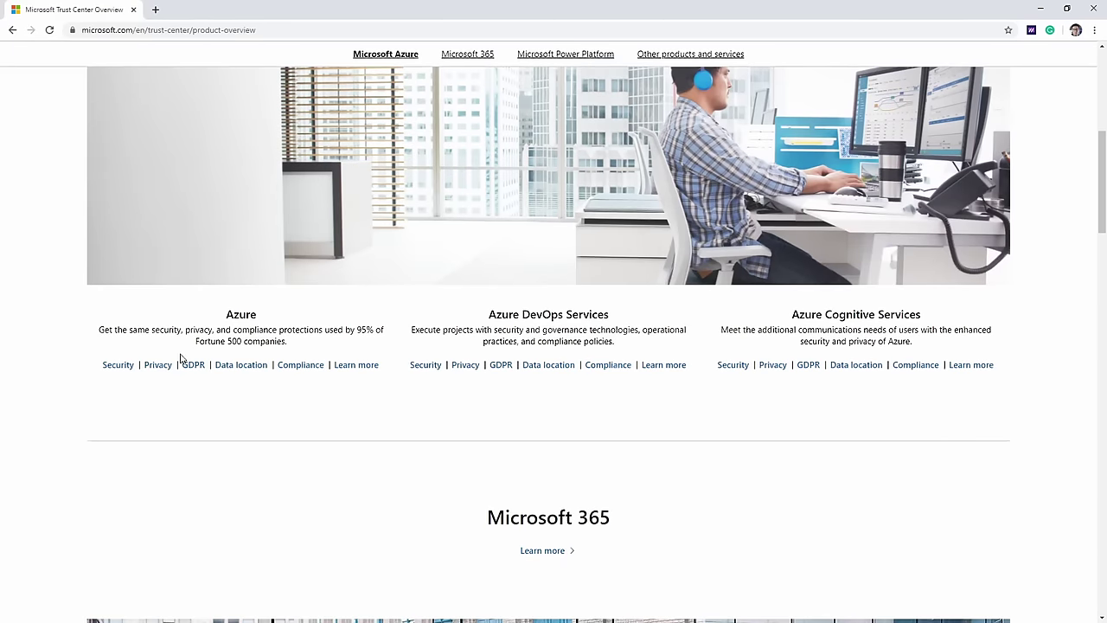
left_click(300, 364)
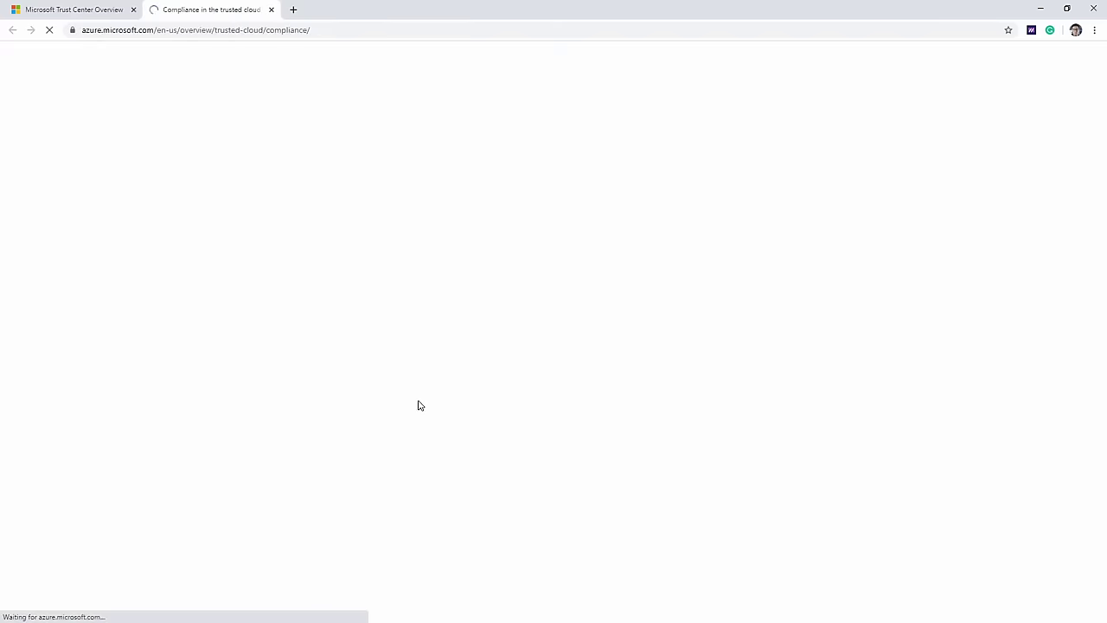
scroll(160, 378, "down", 2)
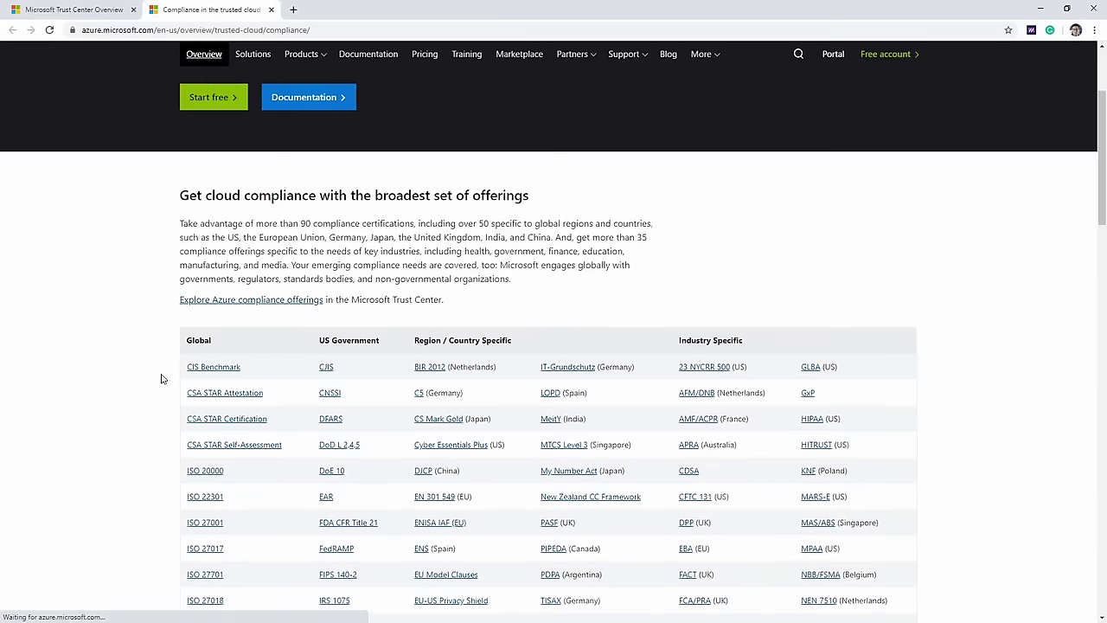
scroll(160, 378, "down", 1)
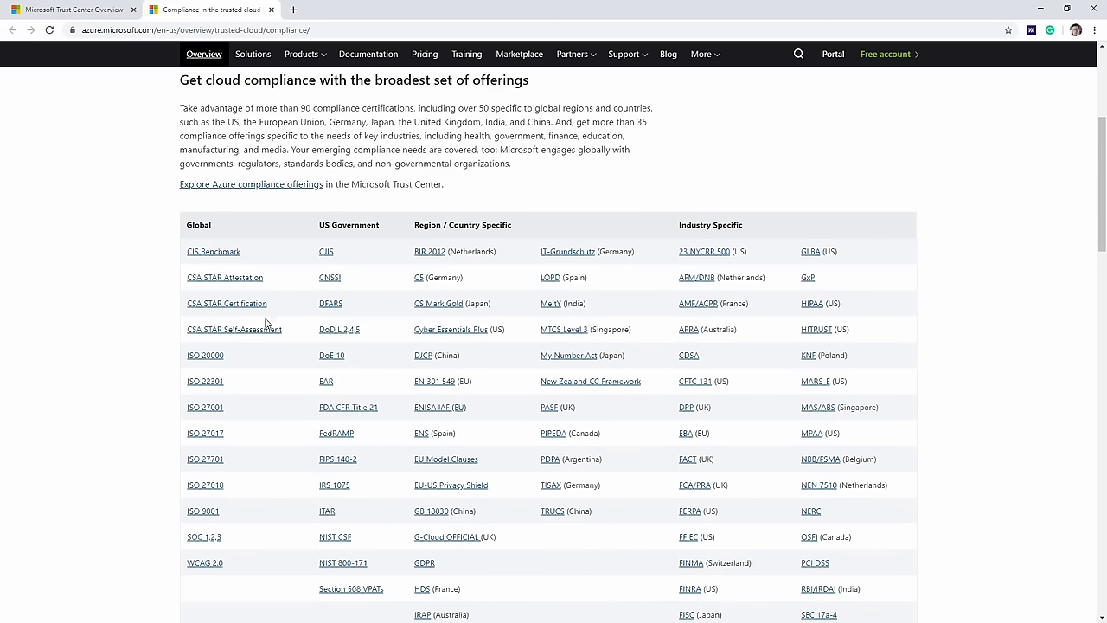
scroll(213, 341, "down", 1)
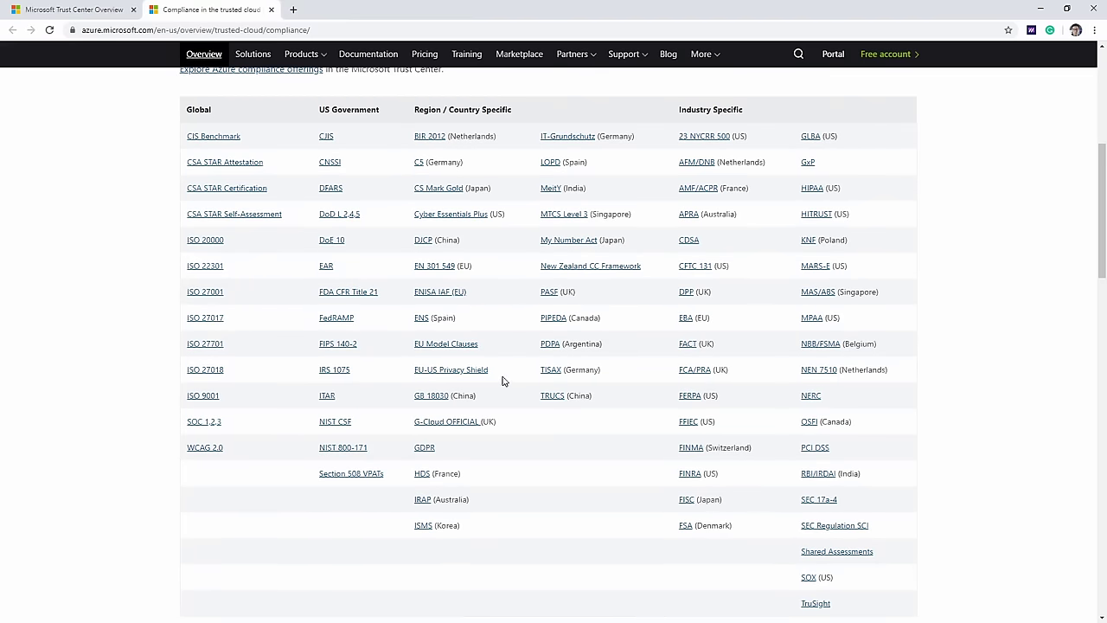
Open the GDPR documentation and register the profile with a display name.
left_click(431, 451)
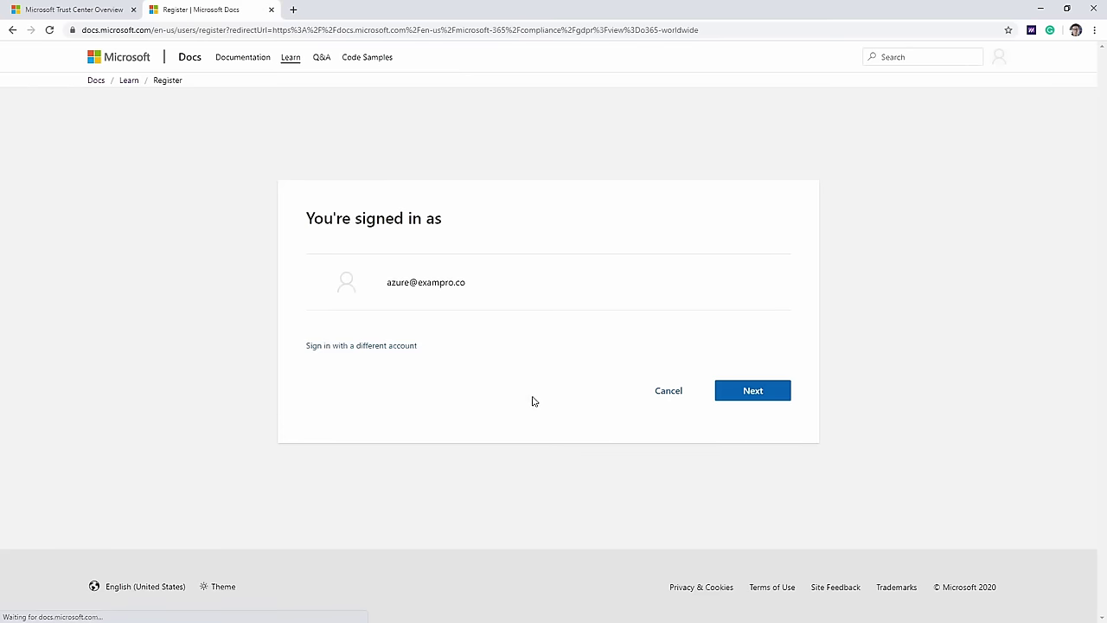
left_click(753, 390)
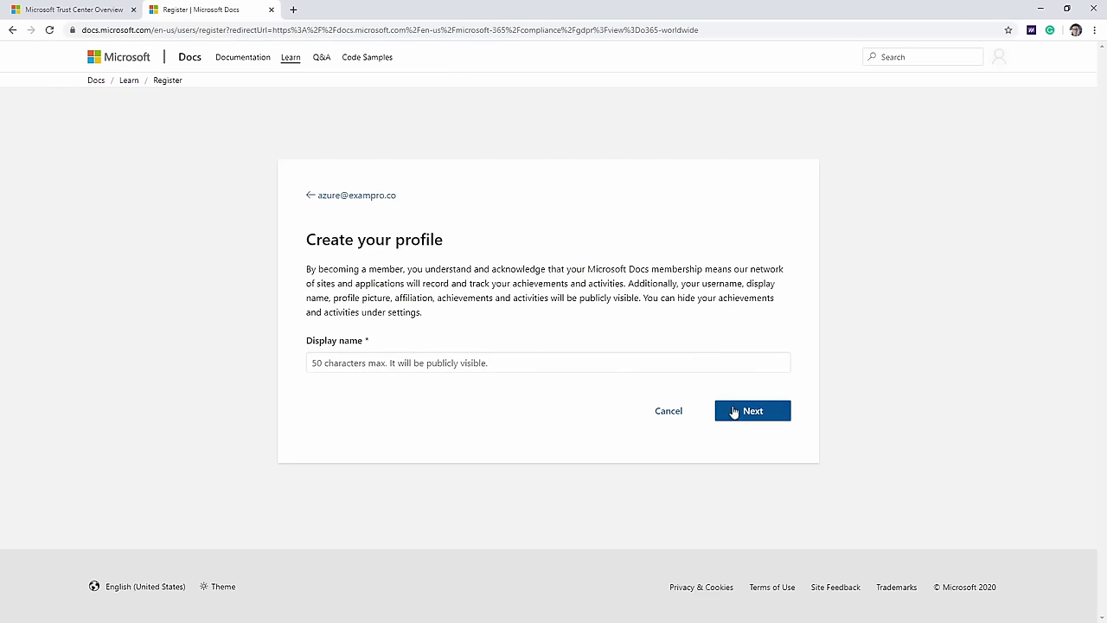
left_click(504, 367)
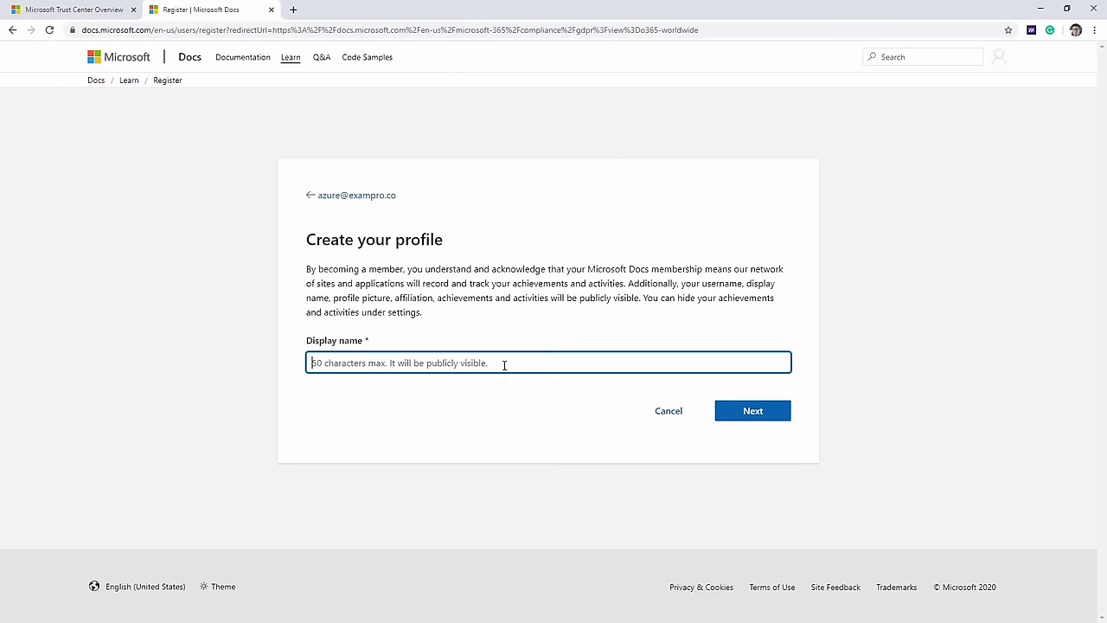
type("Andrew")
left_click(766, 416)
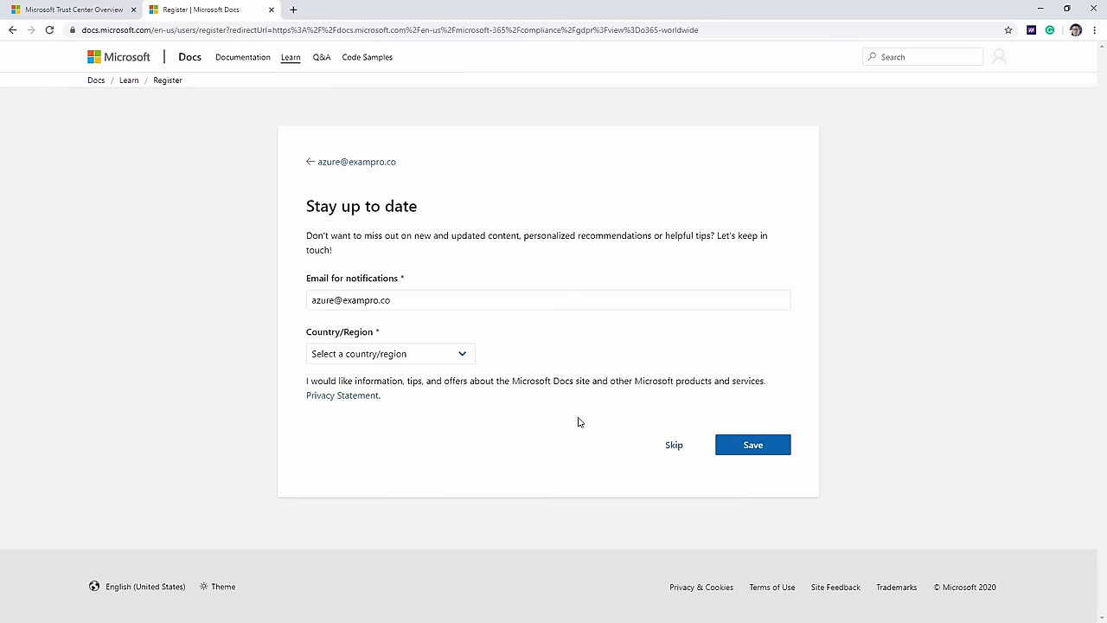
Choose Canada as the country, agree to the privacy statement, save, and continue.
left_click(375, 353)
key("c")
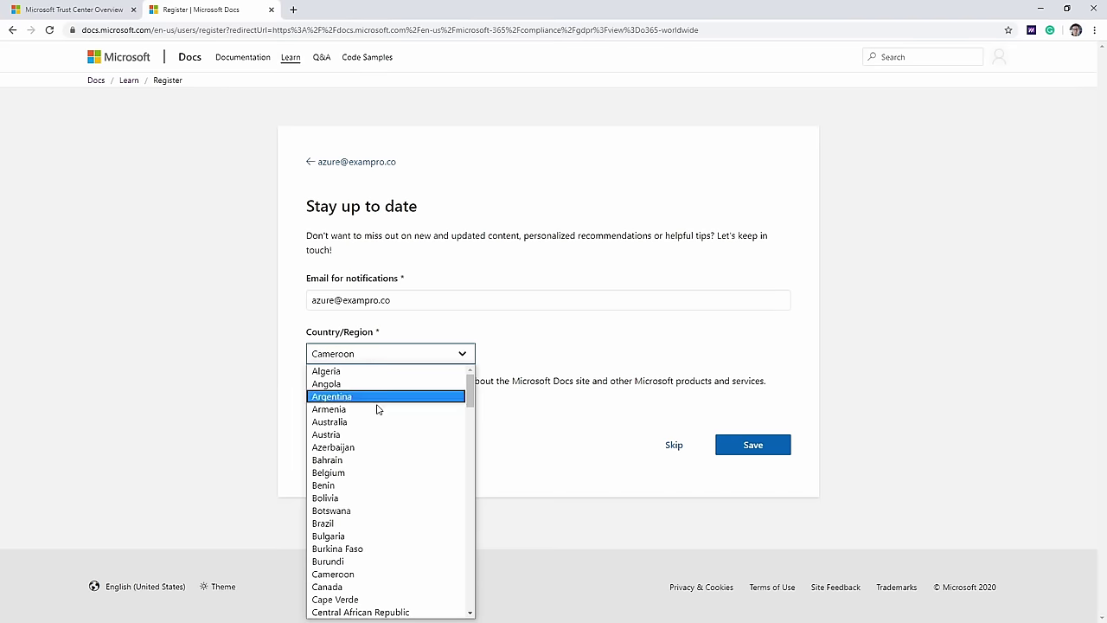
left_click(380, 587)
left_click(764, 457)
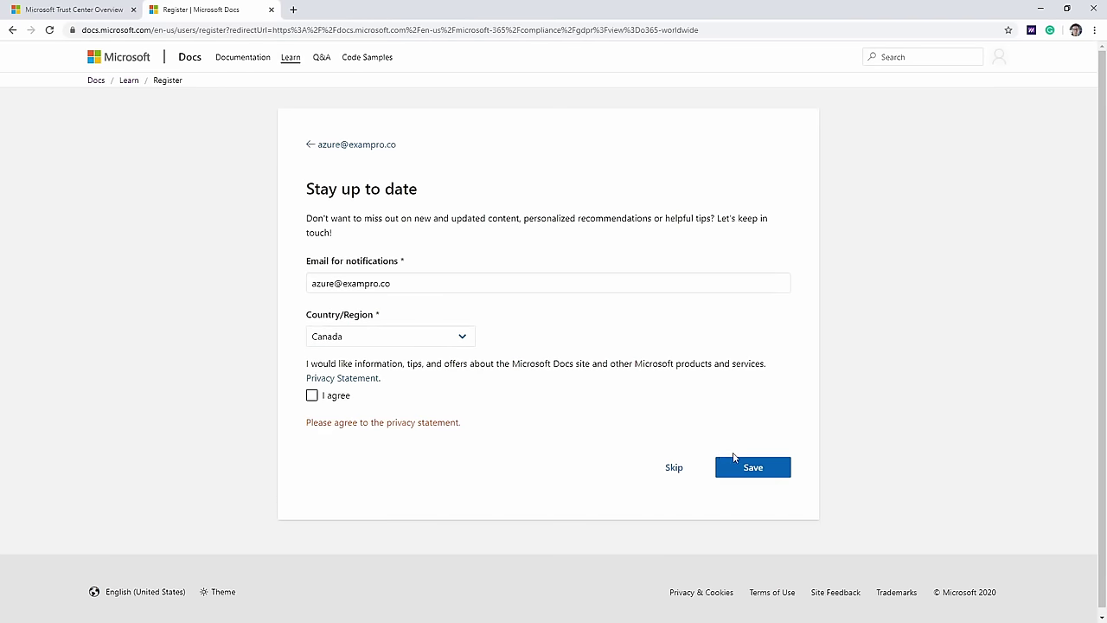
left_click(311, 395)
left_click(758, 466)
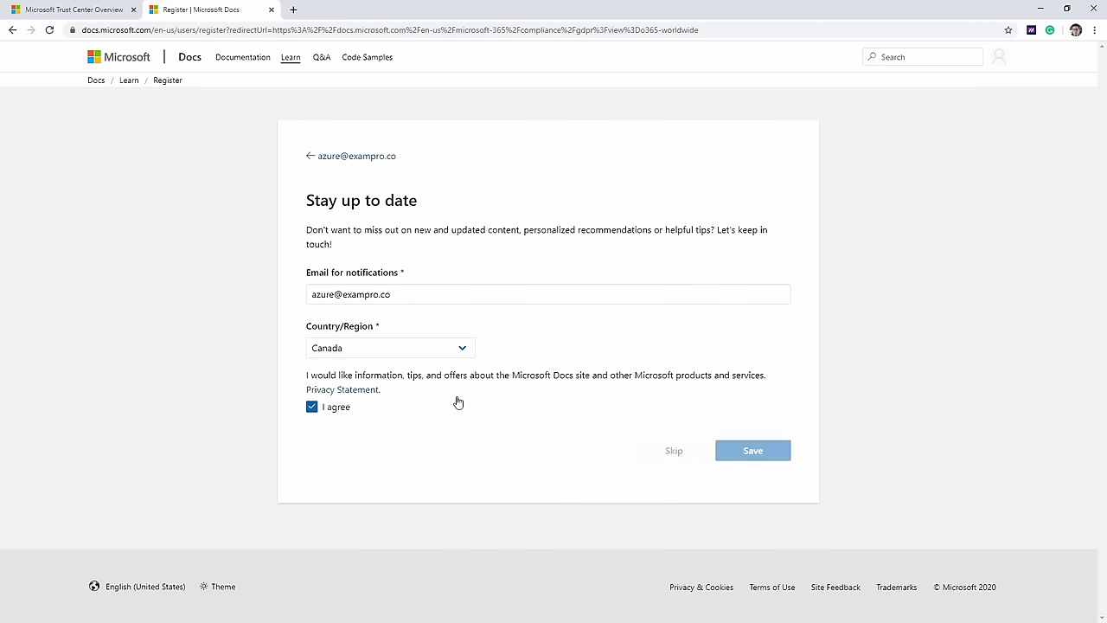
left_click(573, 339)
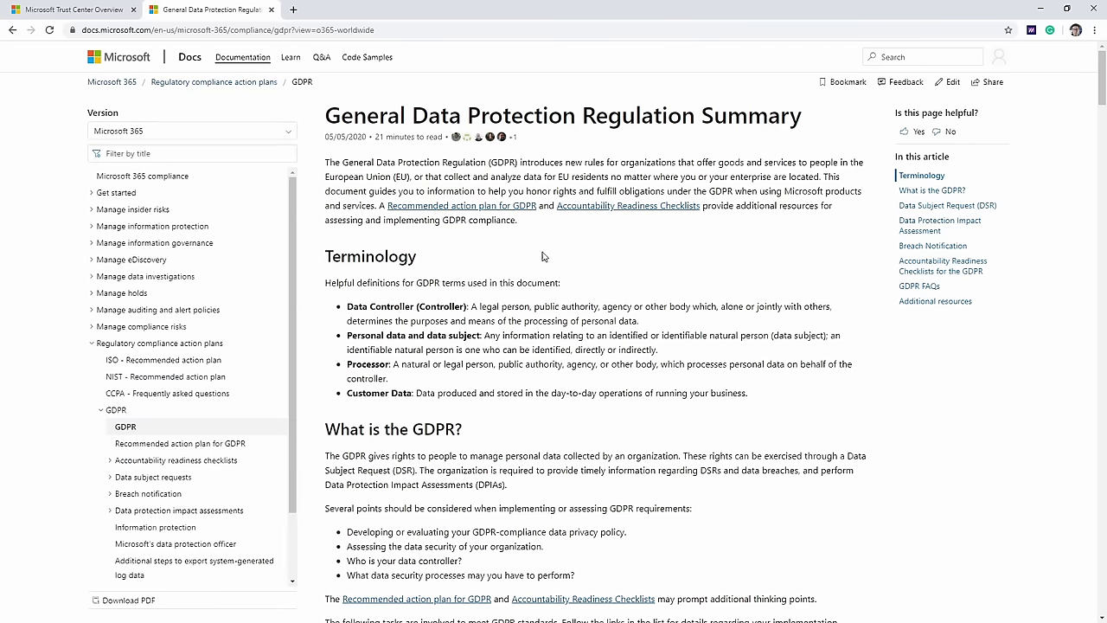
Skim the GDPR summary page and close it.
scroll(521, 475, "down", 9)
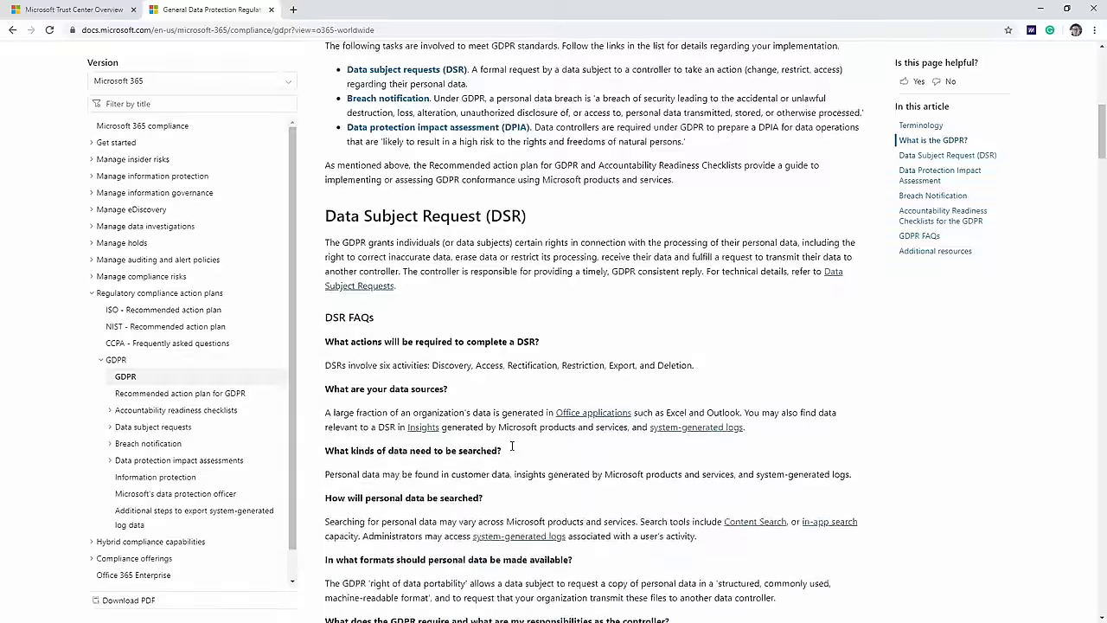
scroll(511, 440, "down", 5)
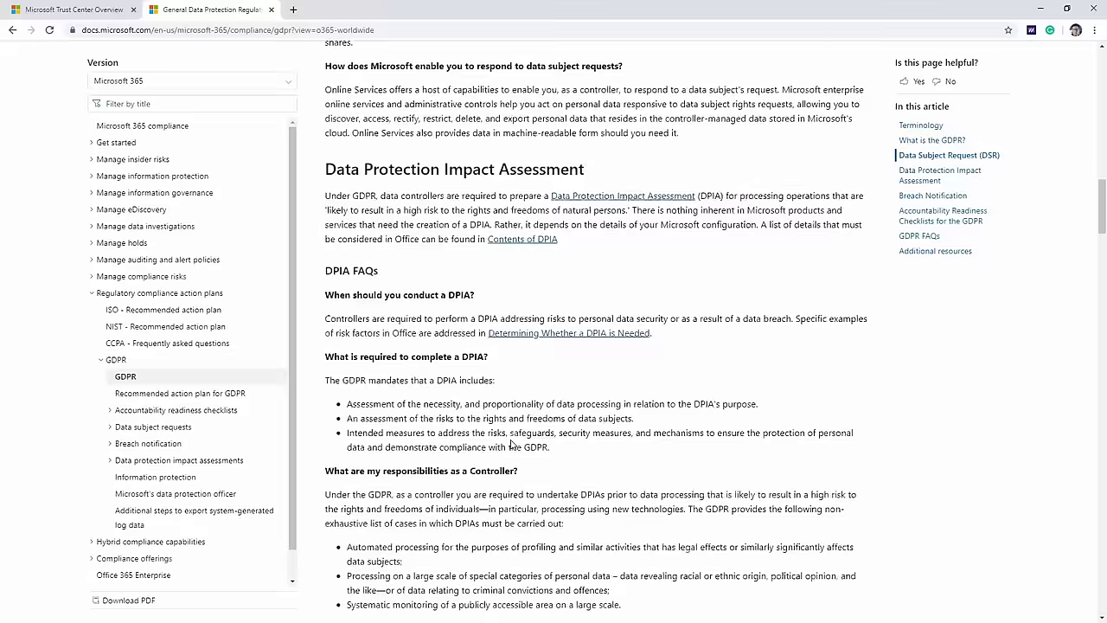
scroll(511, 443, "up", 14)
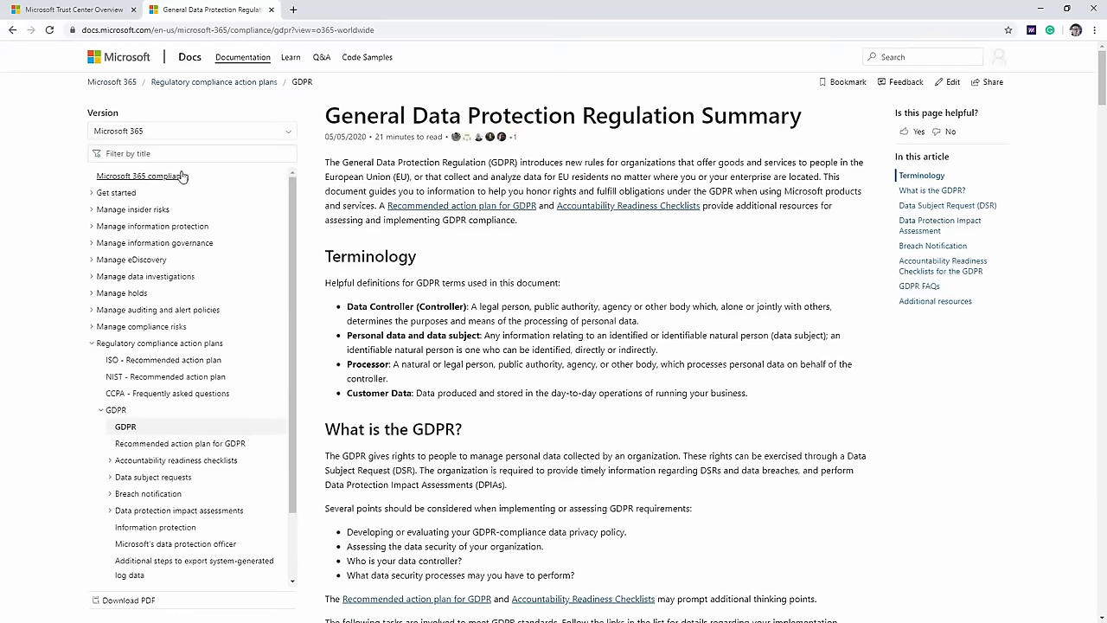
left_click(271, 10)
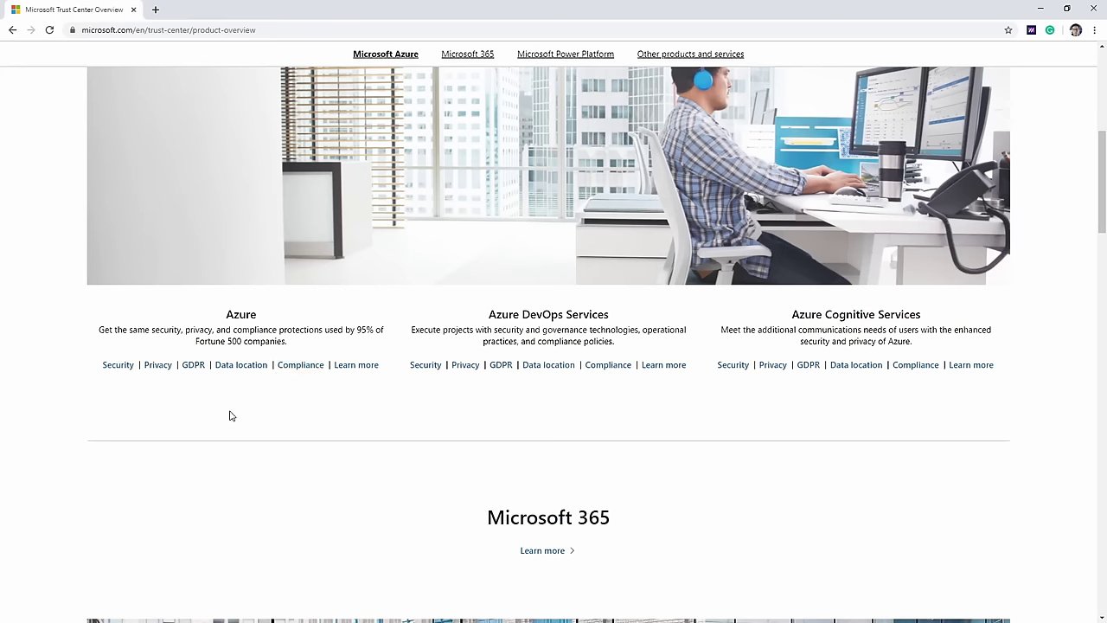
Look over Azure's security overview page.
left_click(109, 367)
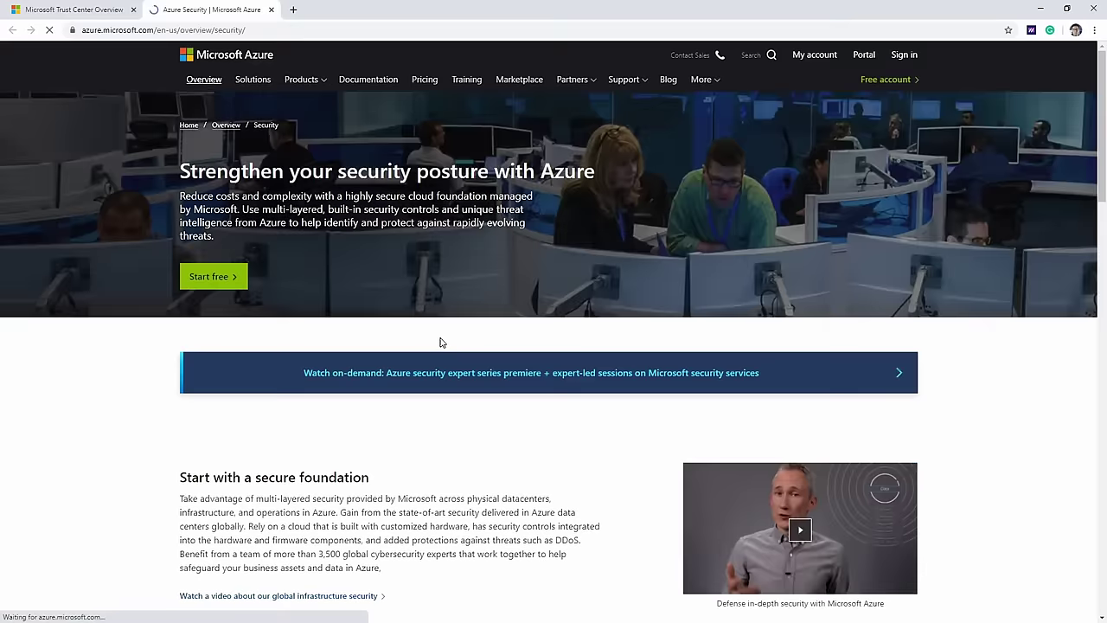
scroll(440, 340, "down", 5)
scroll(399, 378, "down", 4)
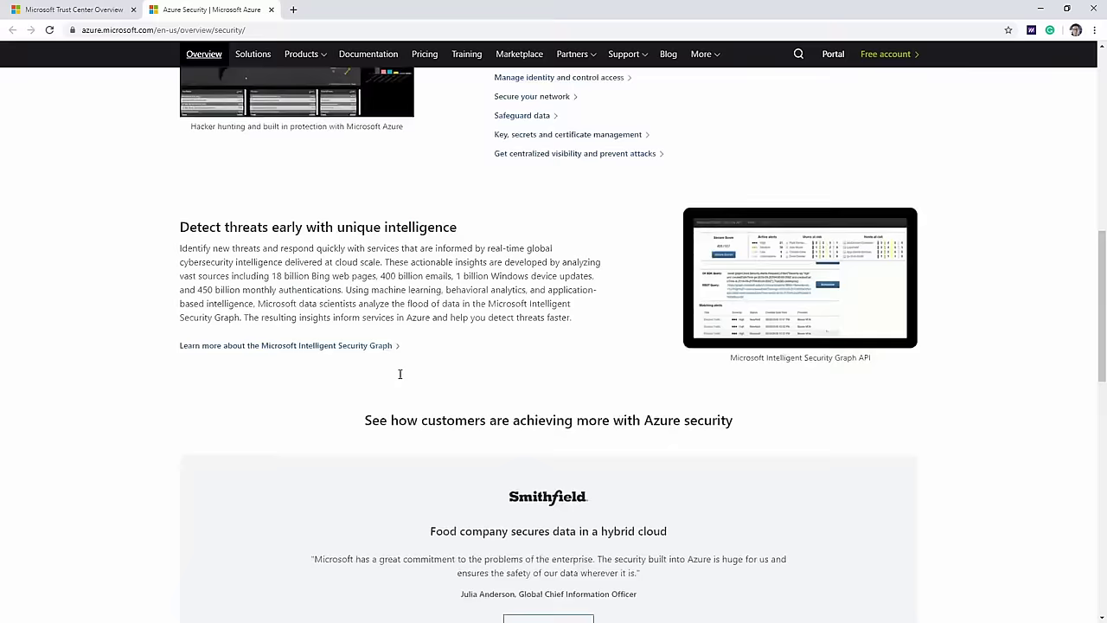
scroll(399, 377, "down", 4)
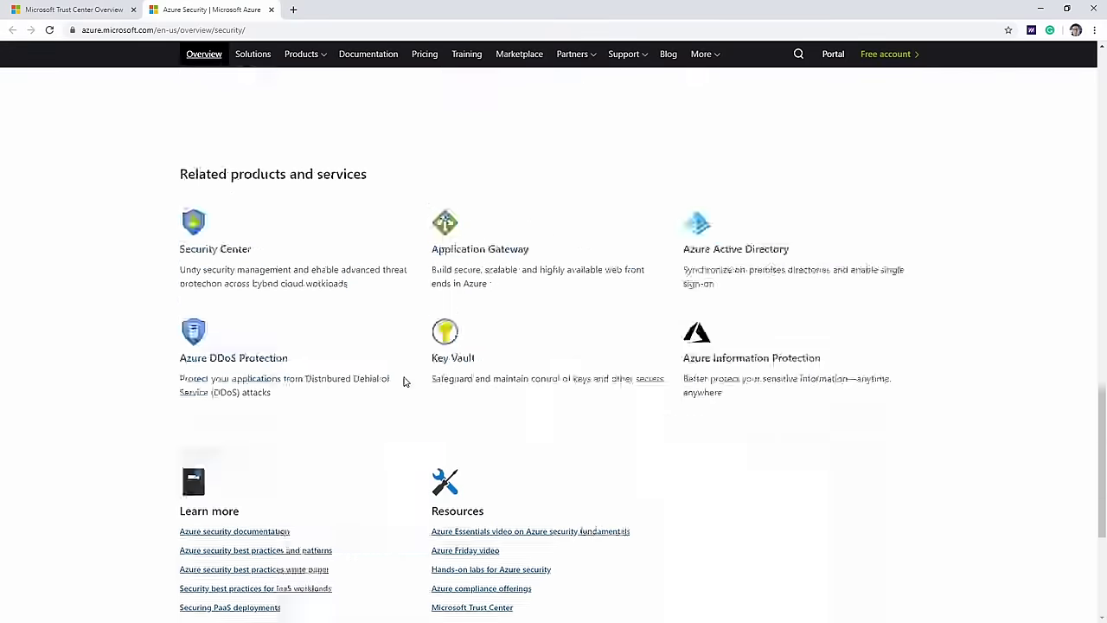
scroll(403, 378, "up", 15)
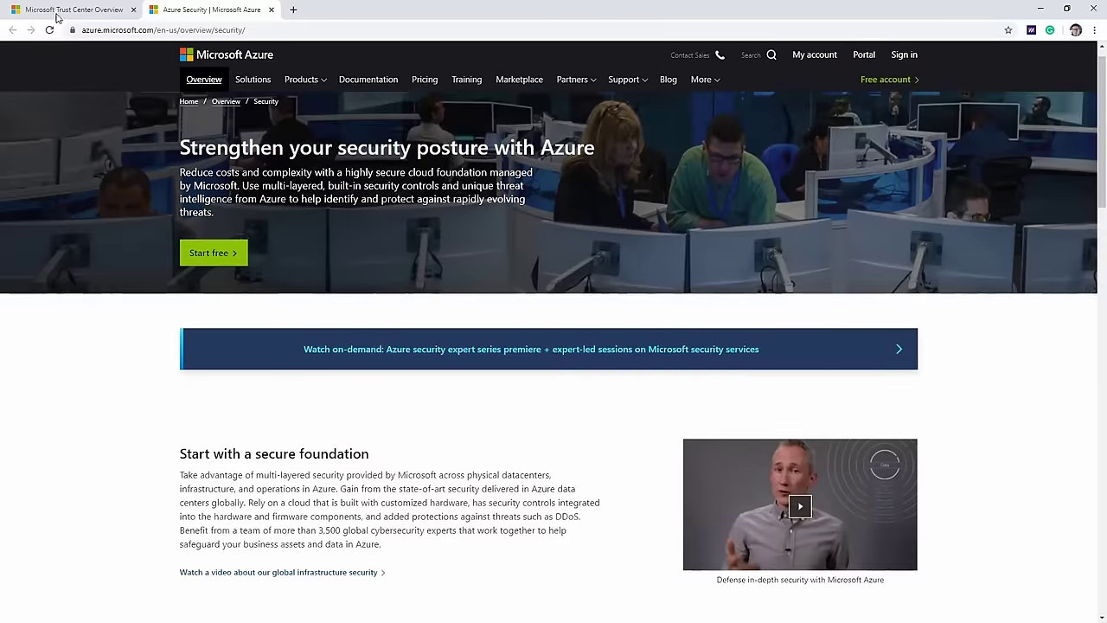
Leave the security overview for Azure's 'Compliance in the trusted cloud' offerings page.
left_click(271, 10)
left_click(297, 367)
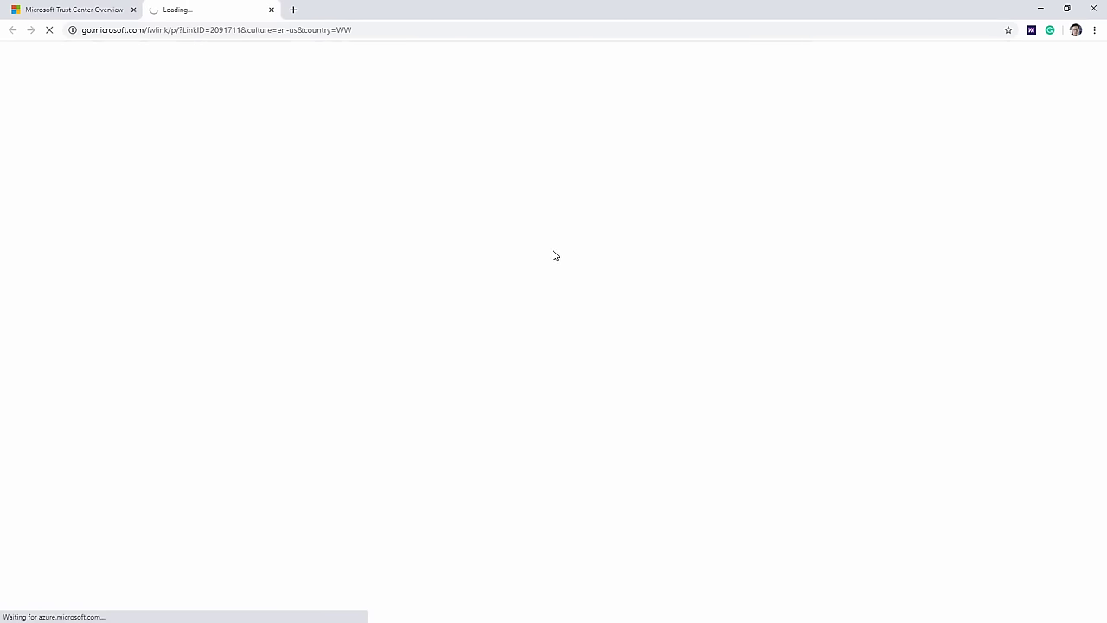
scroll(428, 324, "down", 2)
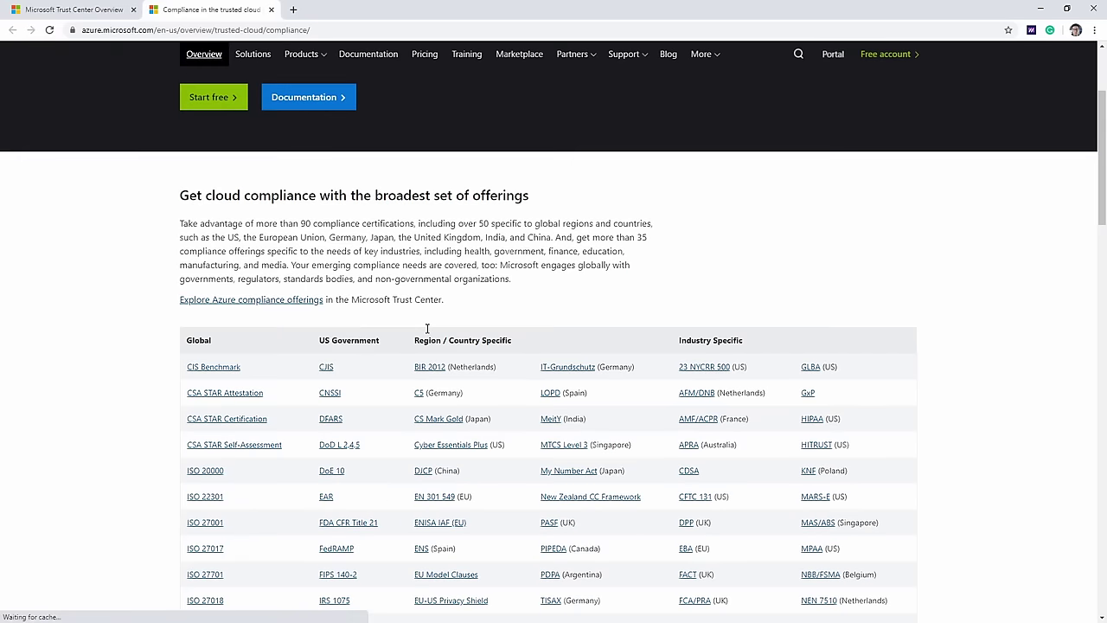
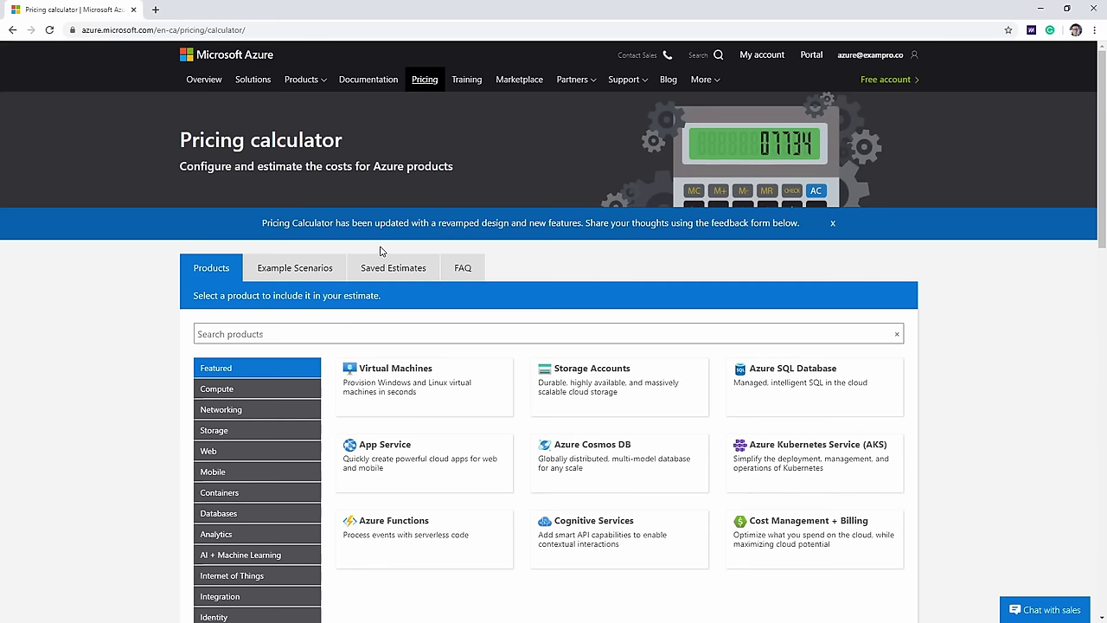
scroll(412, 264, "down", 1)
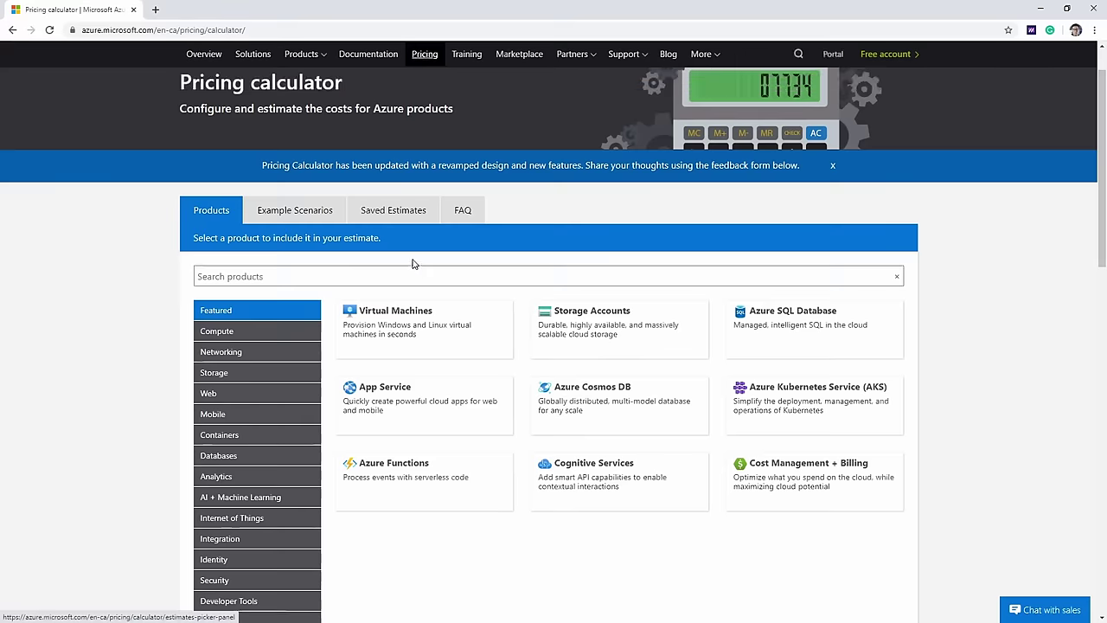
scroll(412, 263, "down", 1)
scroll(507, 324, "up", 2)
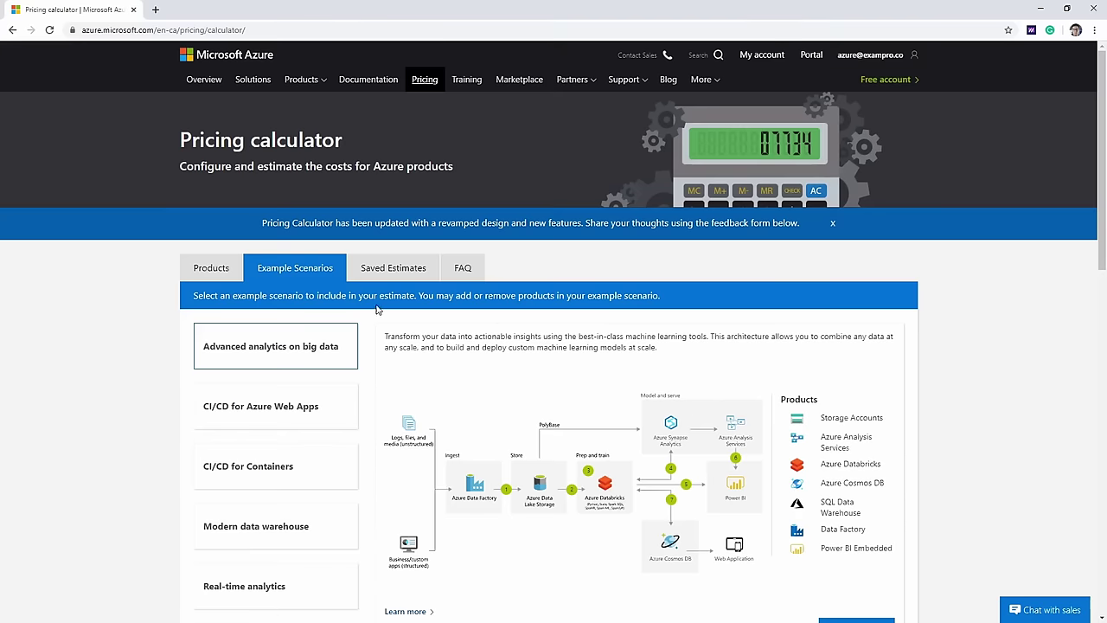
scroll(484, 327, "down", 2)
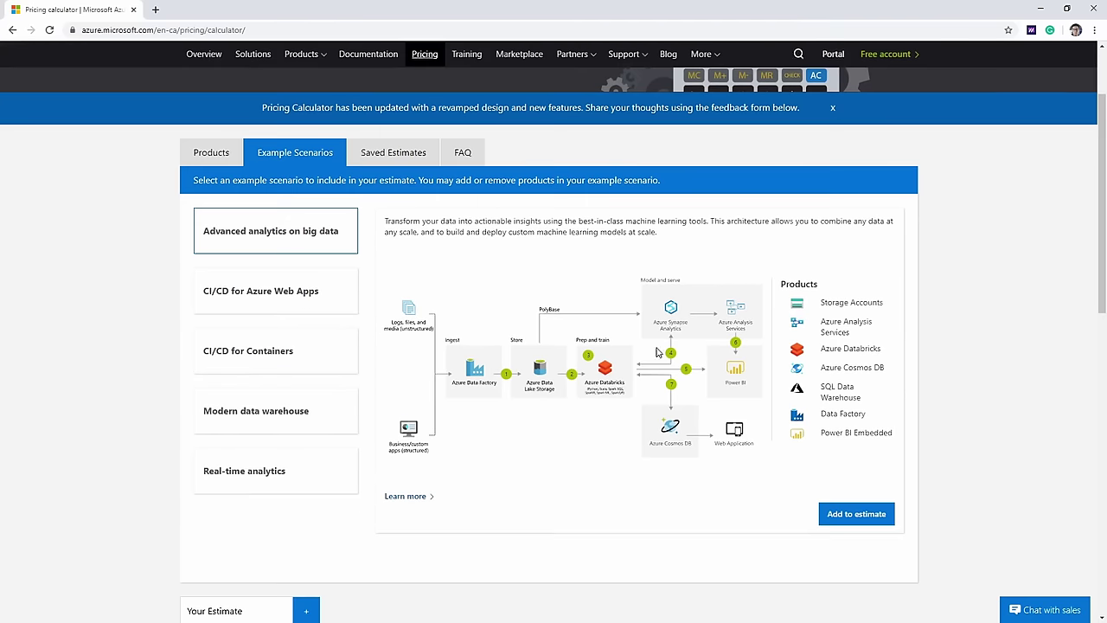
scroll(697, 384, "down", 1)
scroll(782, 437, "down", 1)
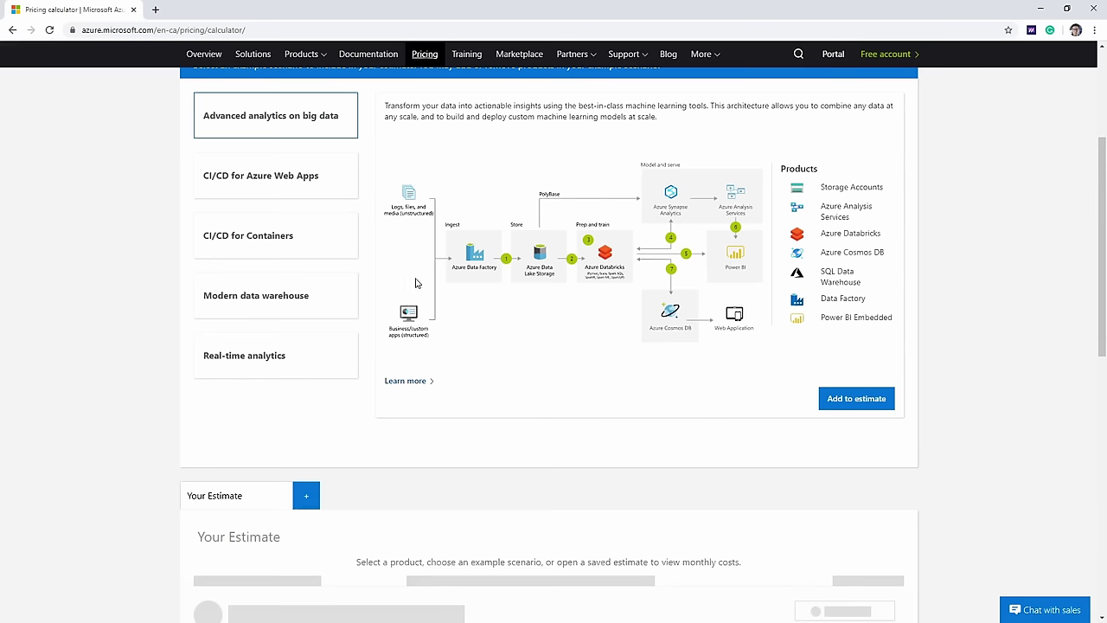
left_click(314, 176)
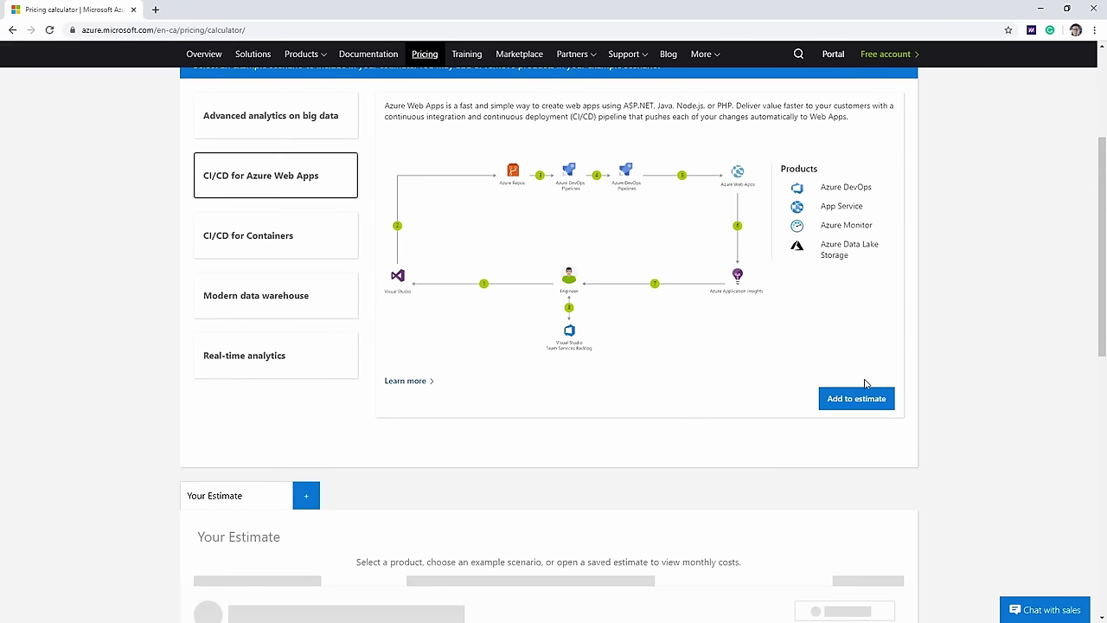
scroll(744, 400, "down", 2)
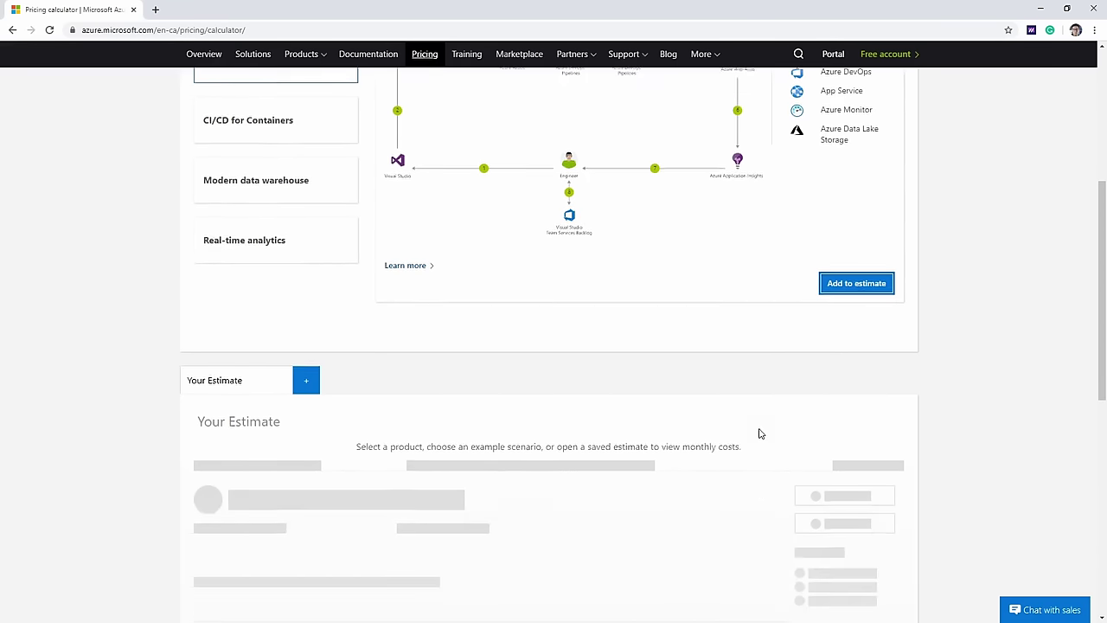
scroll(692, 441, "up", 1)
scroll(692, 441, "up", 1)
scroll(551, 406, "up", 1)
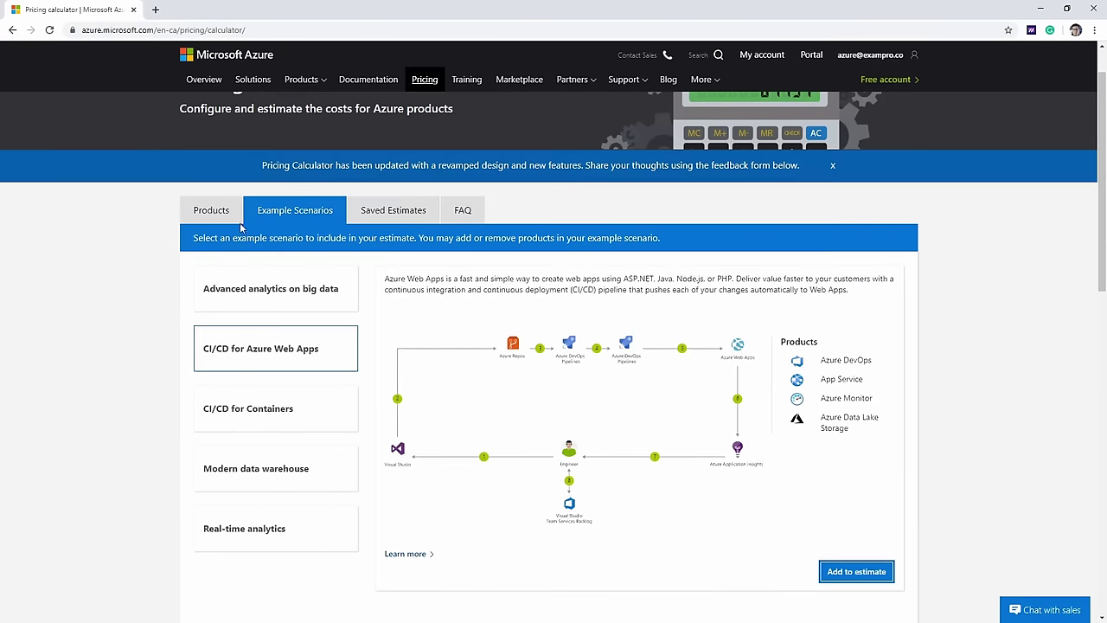
left_click(216, 214)
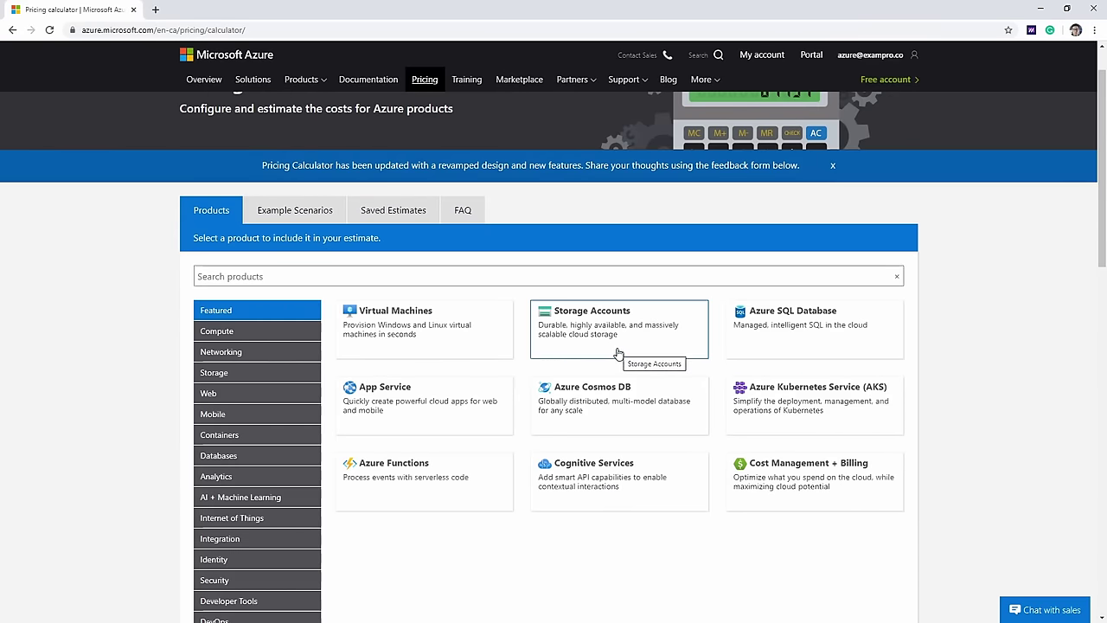
Filter the products to Storage and add a Storage Accounts estimate.
left_click(297, 274)
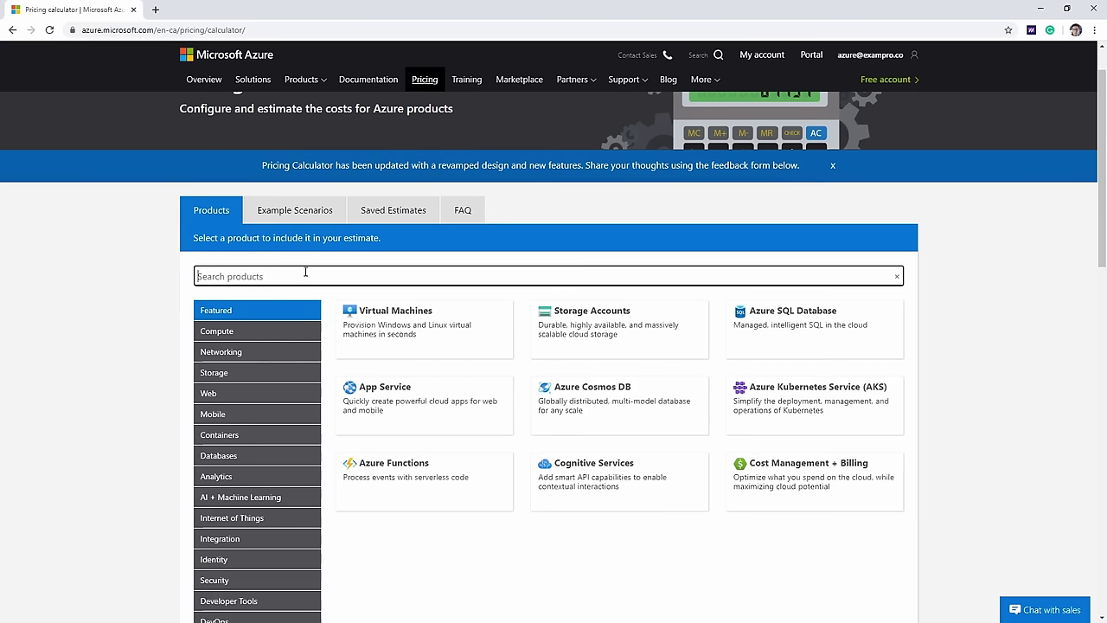
left_click(227, 372)
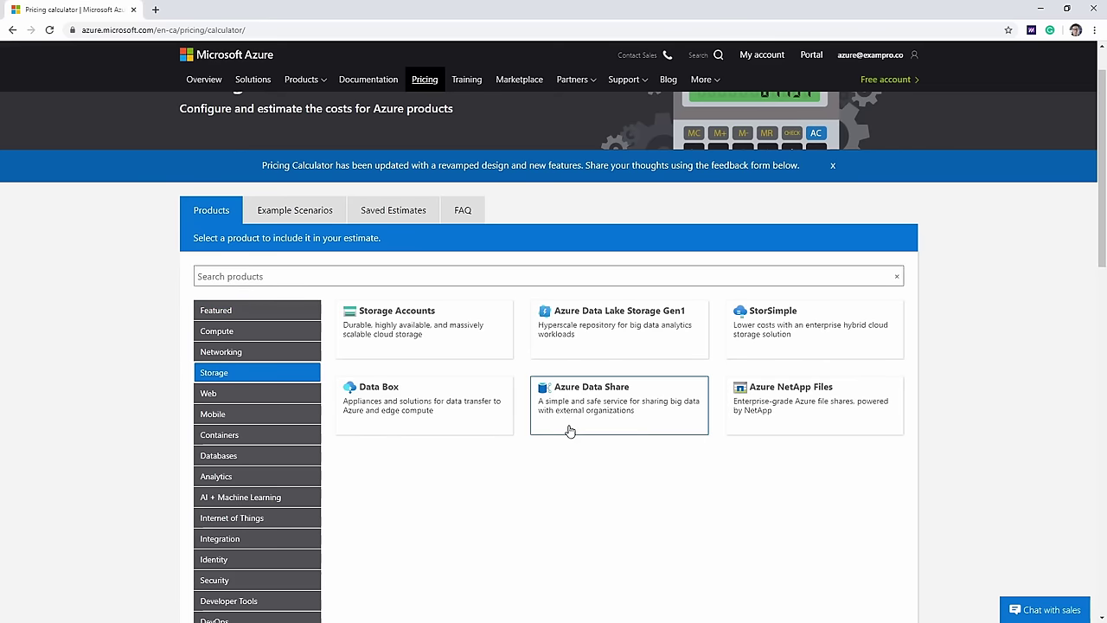
left_click(454, 344)
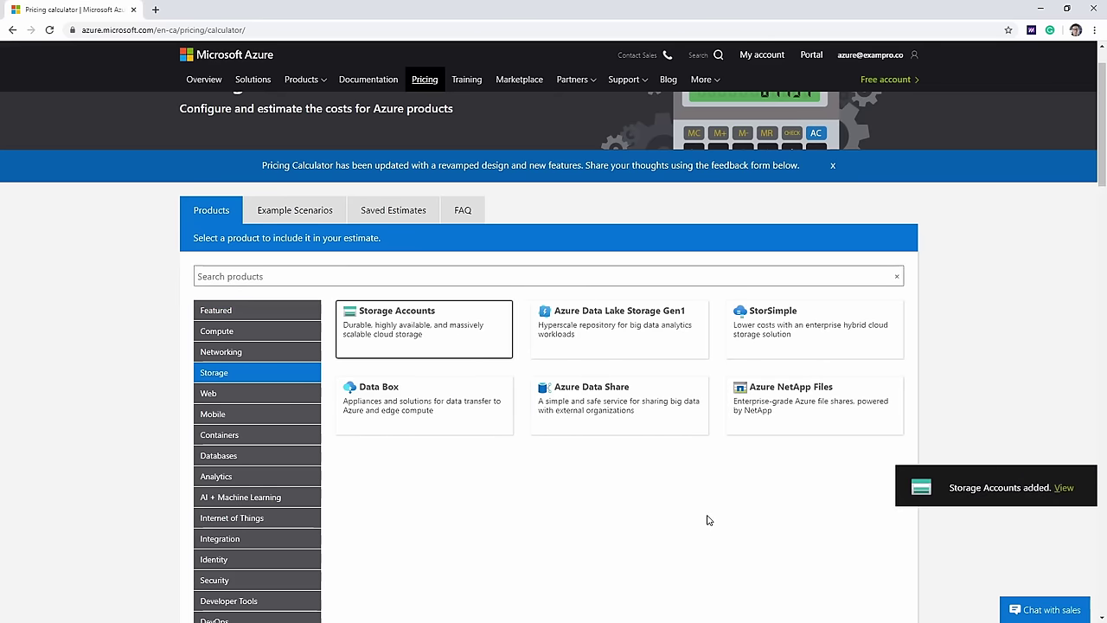
scroll(541, 469, "down", 7)
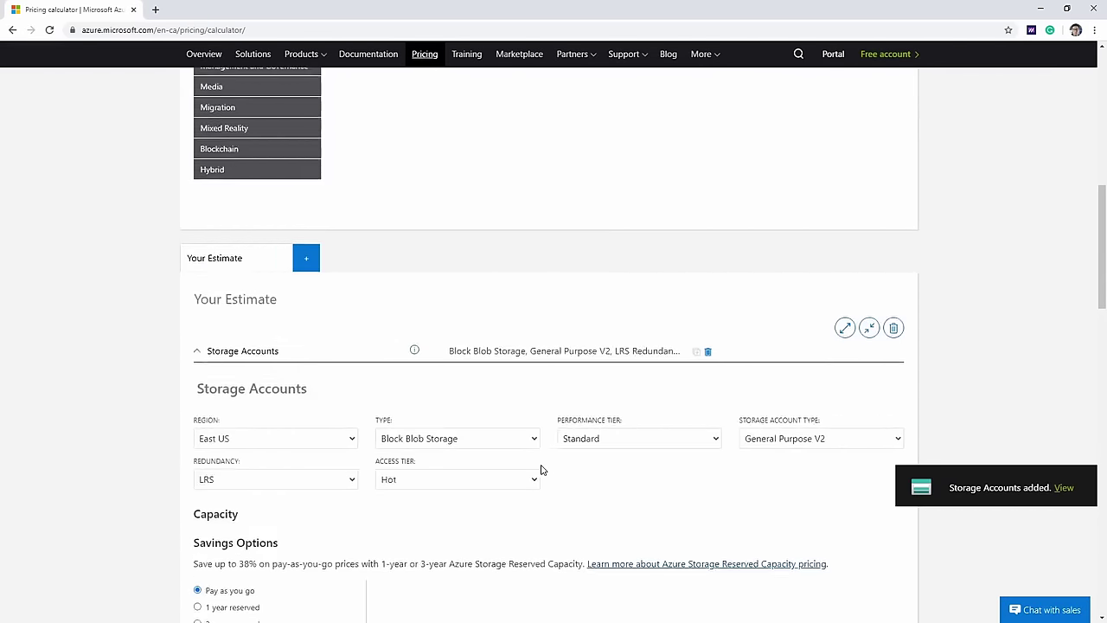
scroll(541, 468, "down", 2)
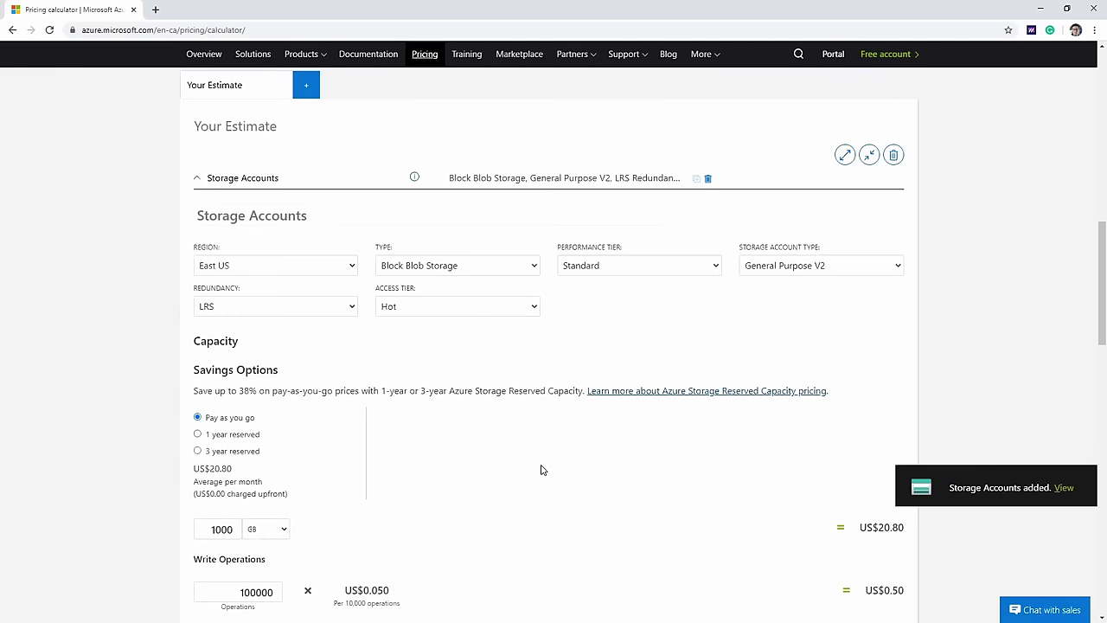
Switch the storage type to File Storage, then back to Block Blob Storage.
left_click(489, 269)
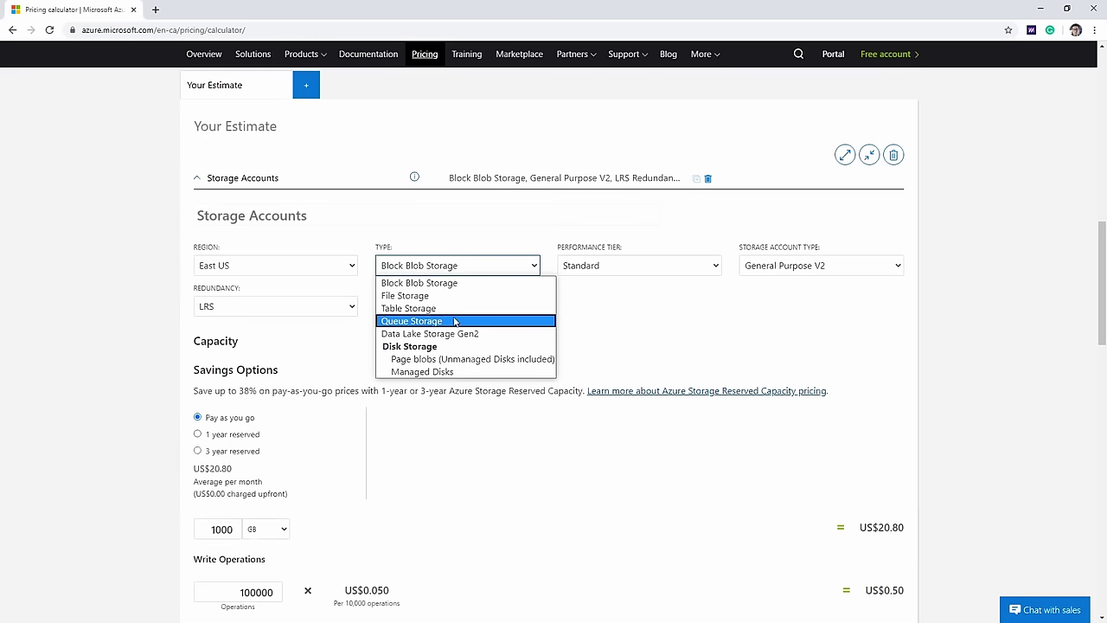
left_click(462, 295)
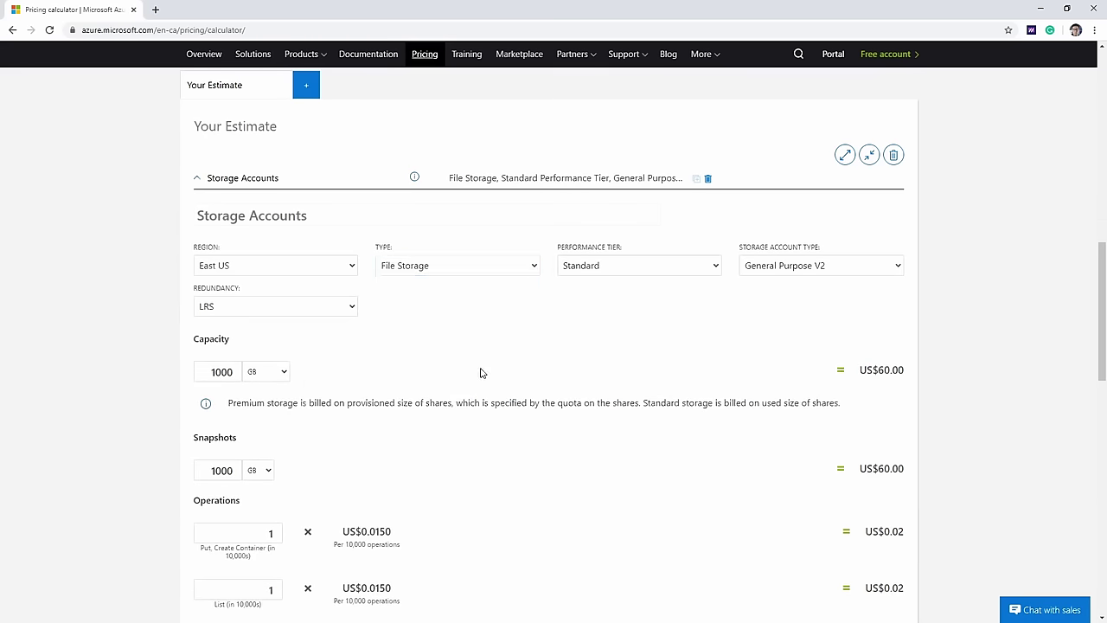
scroll(479, 304, "down", 3)
scroll(475, 377, "up", 3)
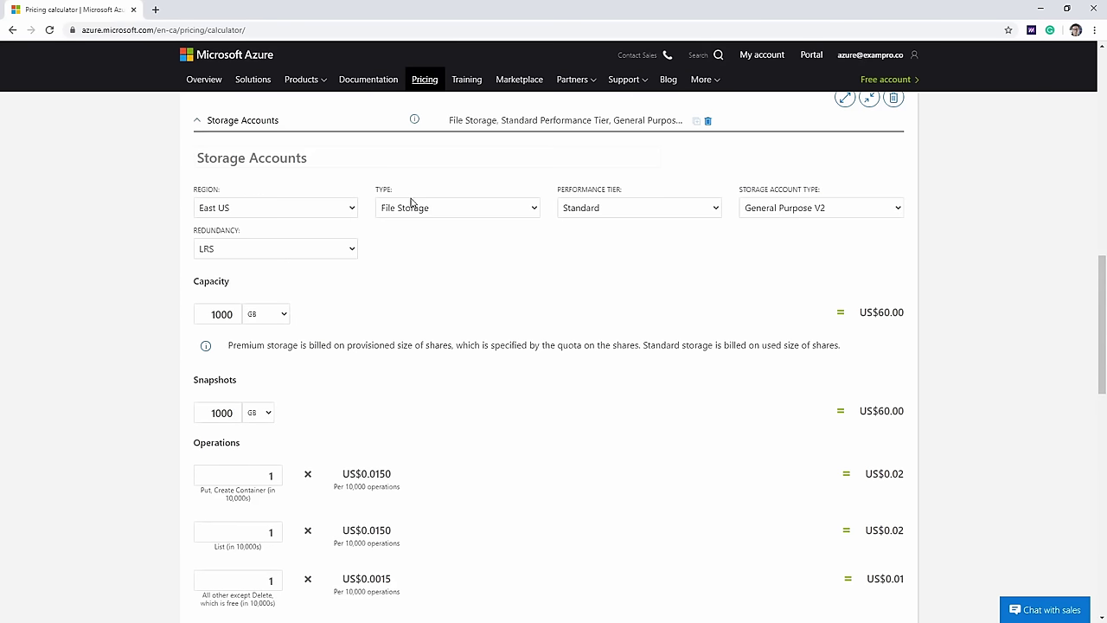
left_click(413, 208)
left_click(406, 220)
Keep the performance tier at Premium and the redundancy at LRS.
scroll(472, 339, "up", 1)
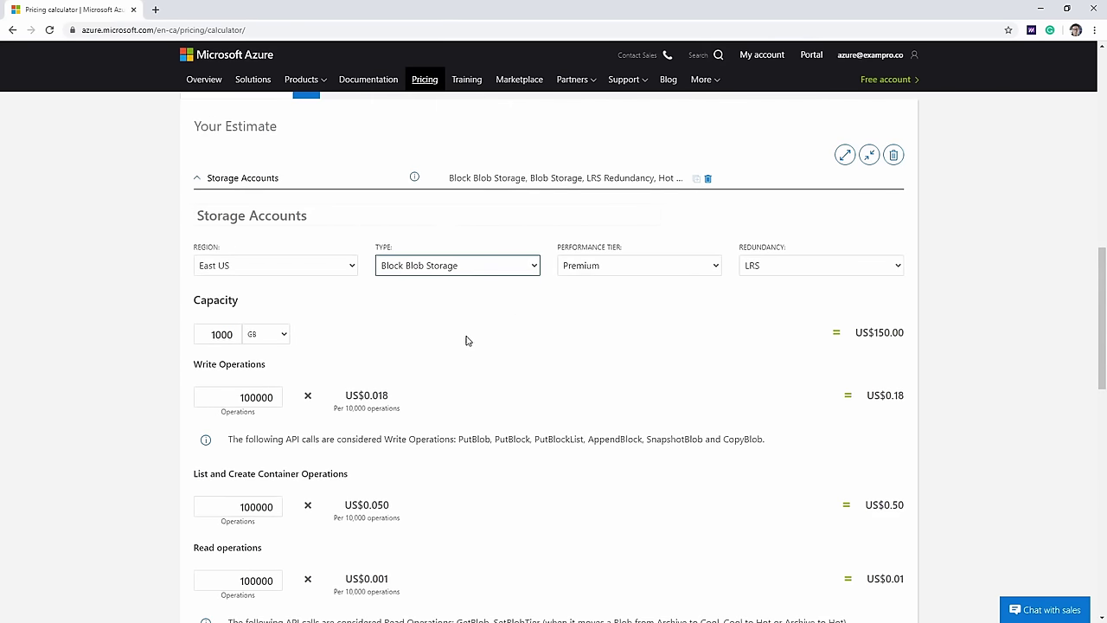
left_click(608, 266)
left_click(608, 265)
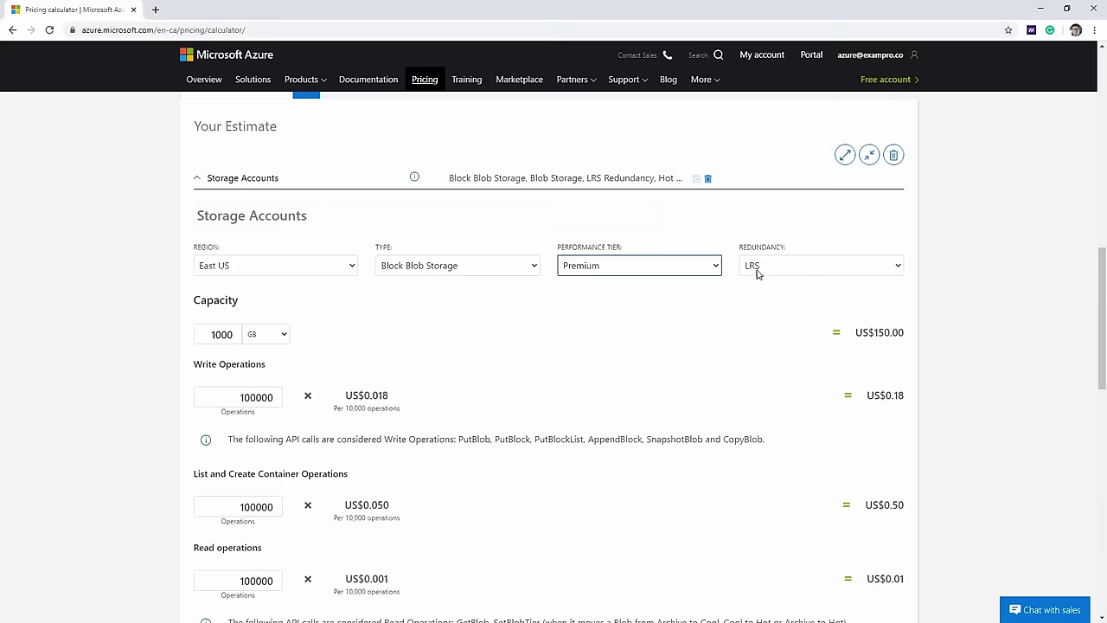
left_click(761, 272)
left_click(763, 272)
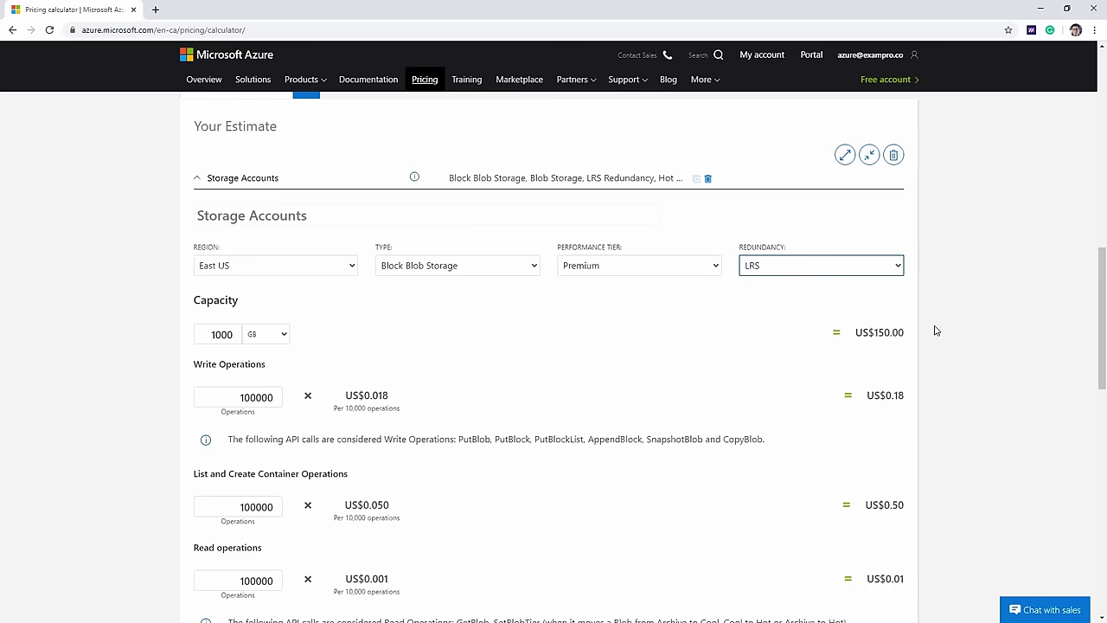
Scroll through the estimate to review the 1000 GB, US$150.69 monthly total.
scroll(606, 355, "down", 1)
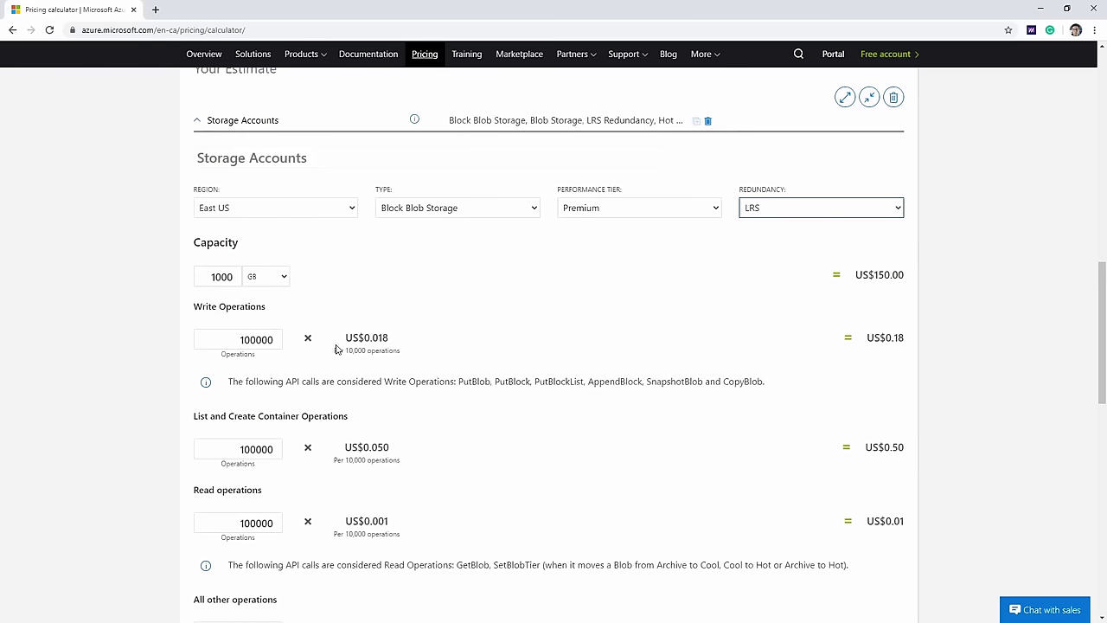
scroll(304, 342, "down", 1)
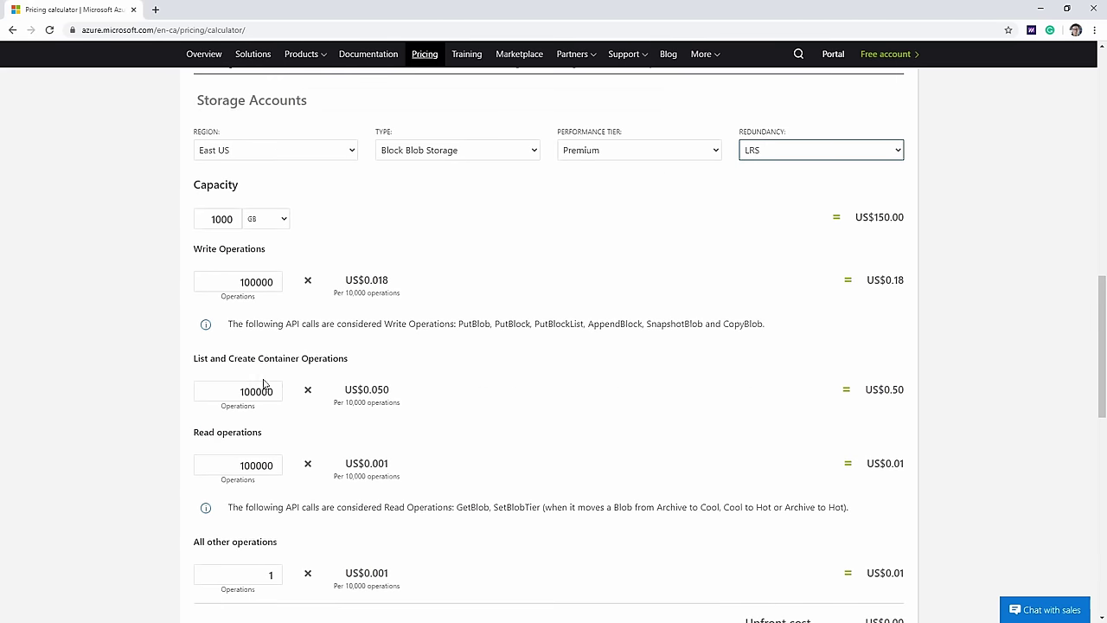
scroll(338, 372, "down", 1)
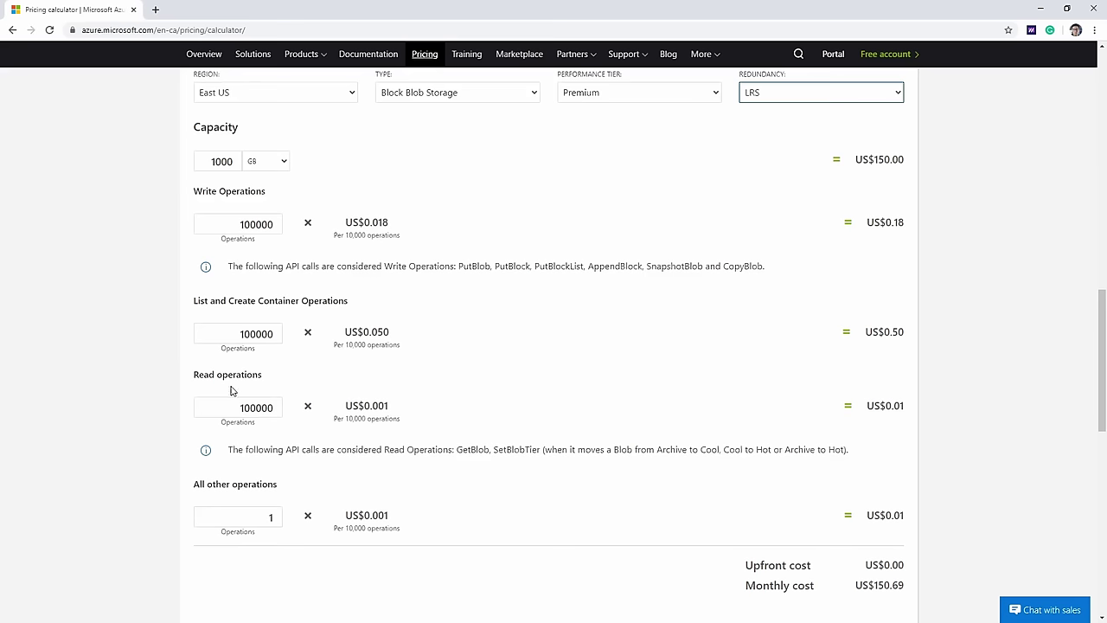
scroll(378, 402, "down", 1)
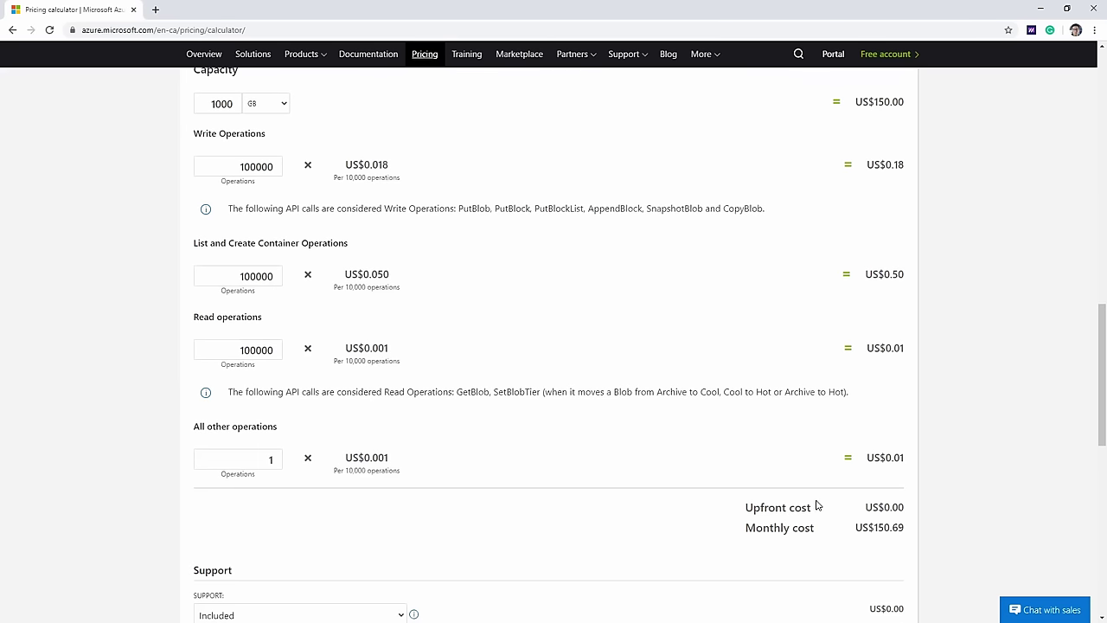
scroll(718, 488, "down", 2)
scroll(623, 484, "up", 3)
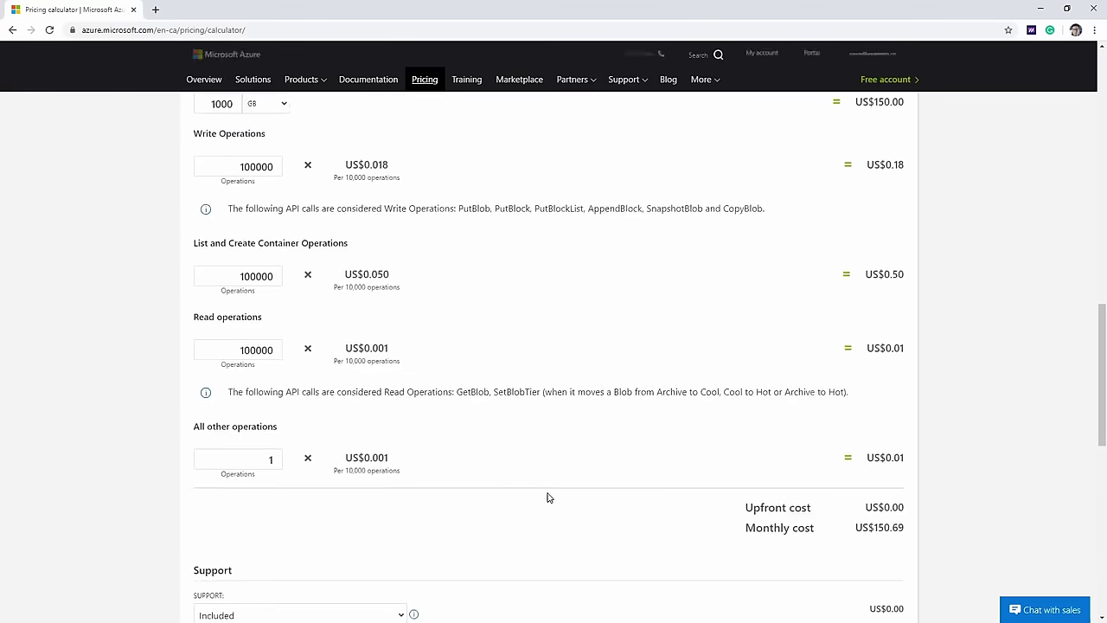
scroll(421, 445, "down", 5)
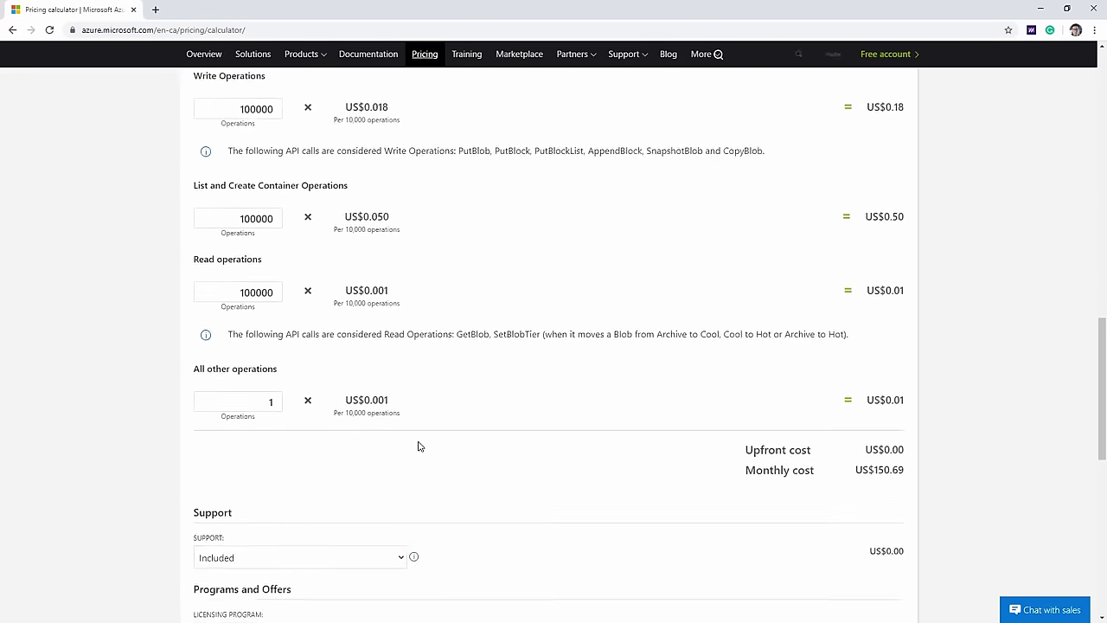
scroll(411, 437, "down", 3)
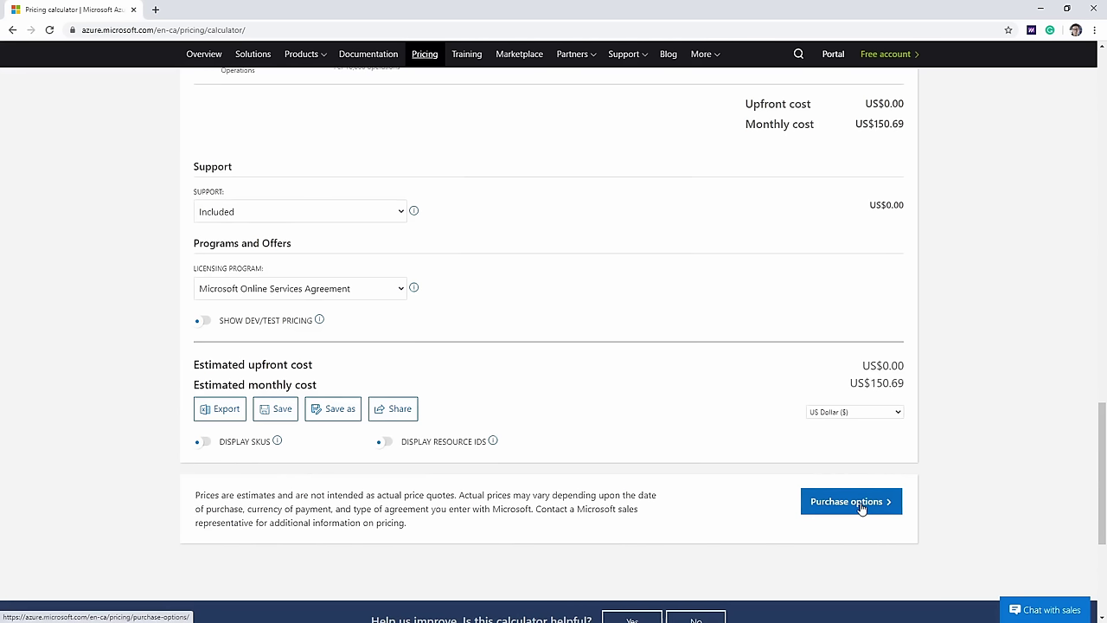
scroll(797, 459, "up", 20)
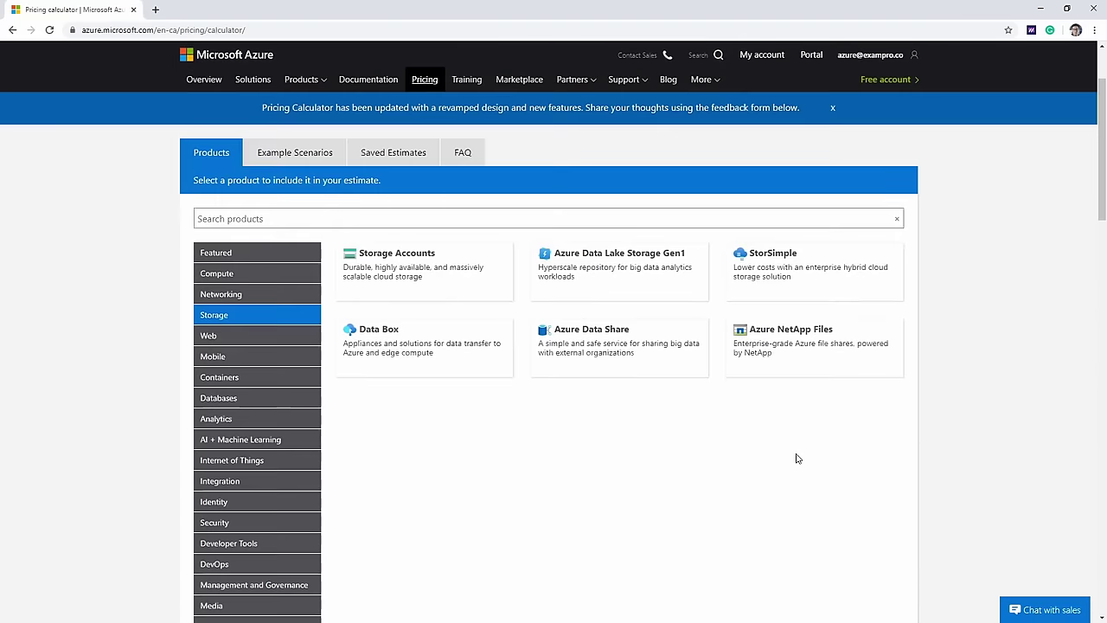
scroll(798, 459, "up", 2)
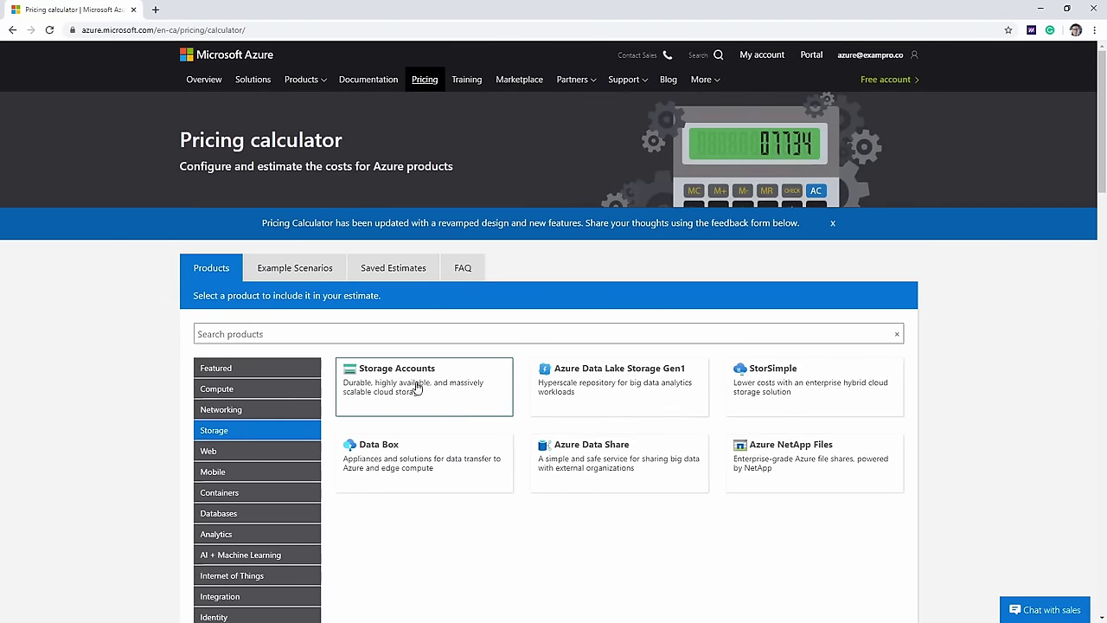
scroll(591, 395, "down", 10)
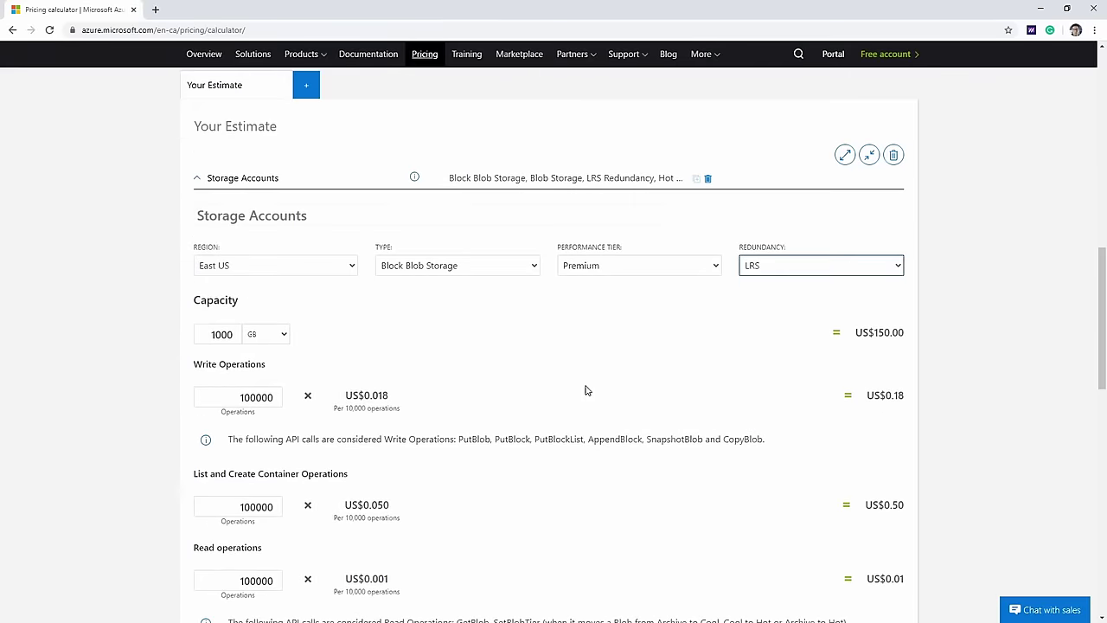
Scroll back up the storage estimate before going to Pearson VUE's Microsoft page.
scroll(574, 381, "up", 10)
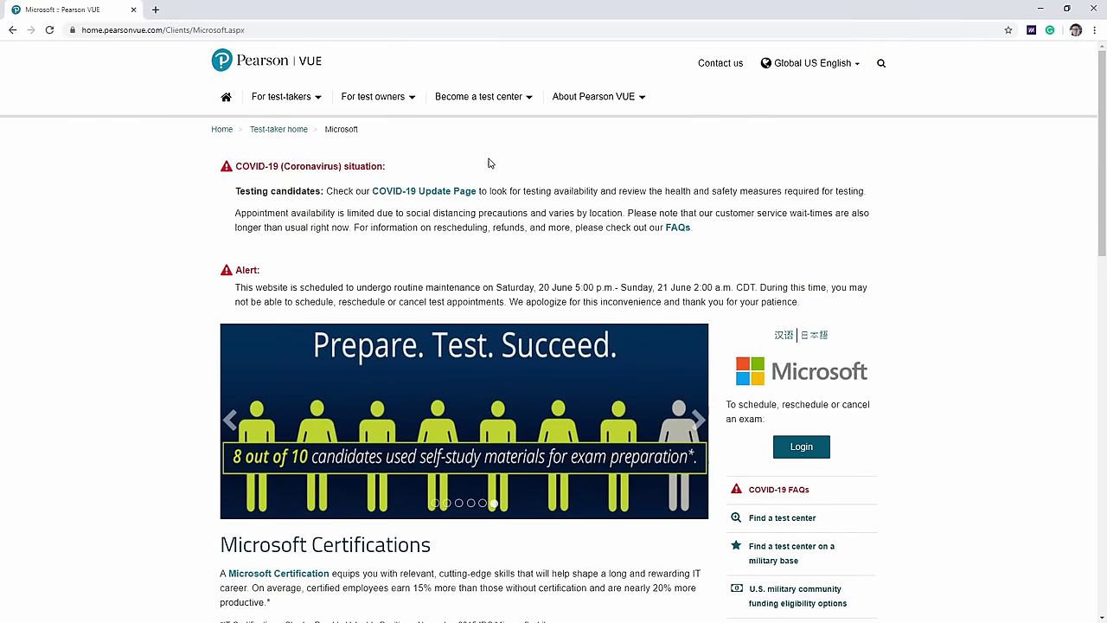
Search the exam catalogue for 'az-900' and open the AZ-900 exam page.
scroll(489, 163, "down", 1)
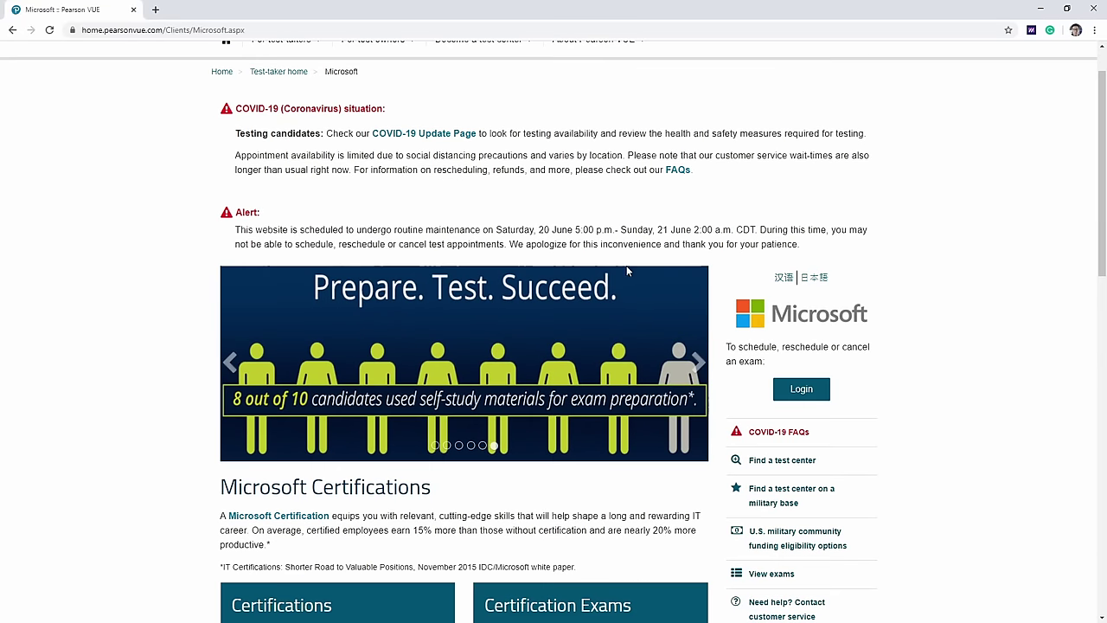
left_click(802, 391)
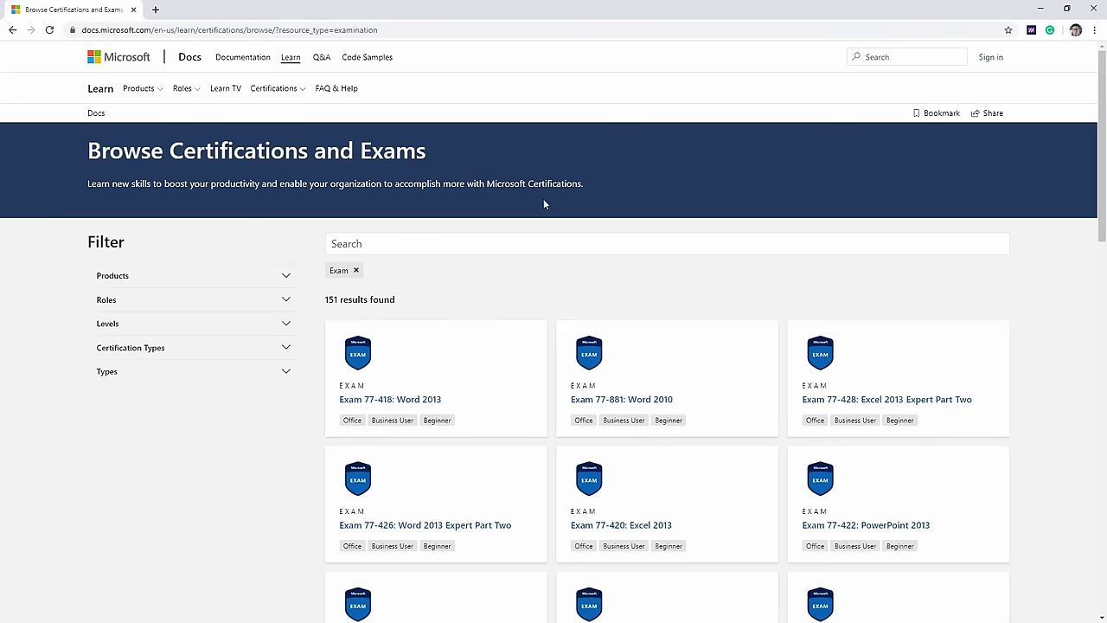
left_click(439, 241)
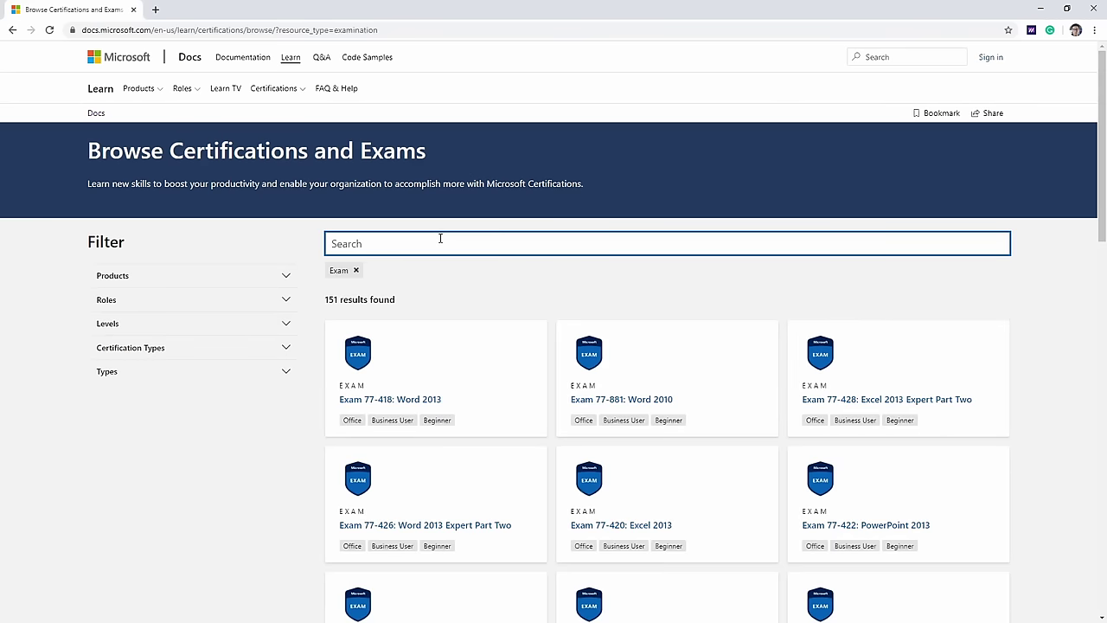
type("az-900")
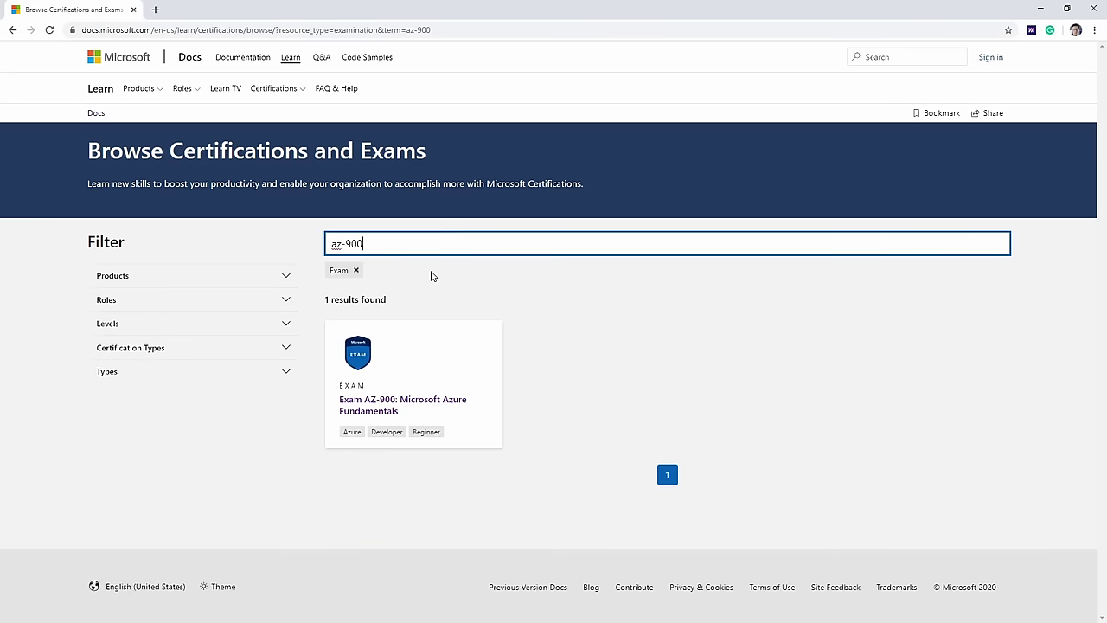
left_click(413, 406)
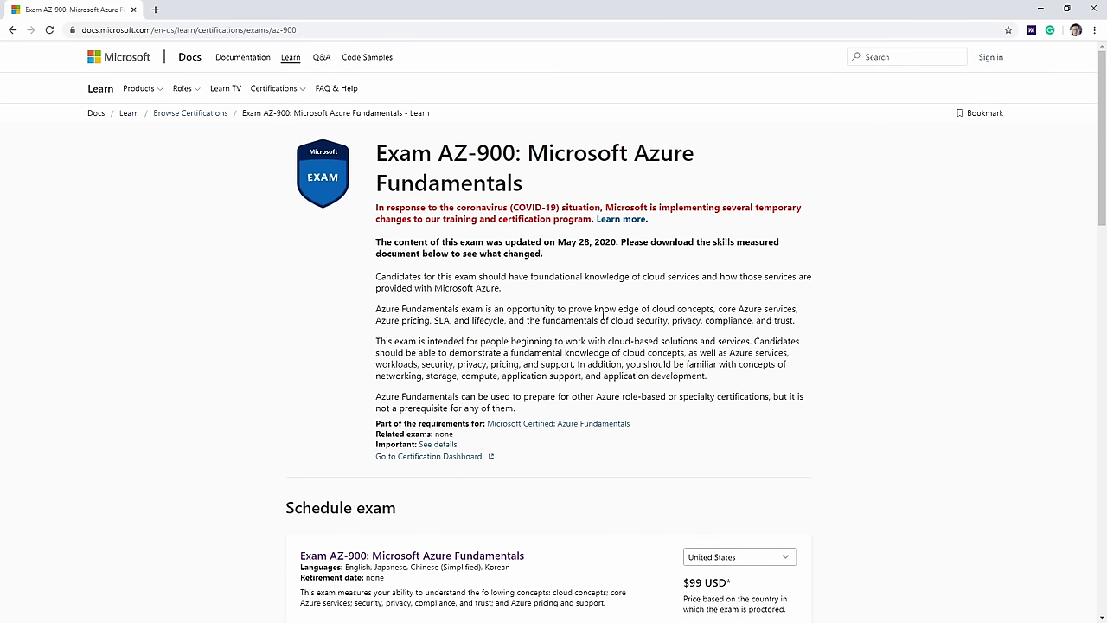
Set the exam country to Canada ($99 USD) and begin scheduling with Pearson VUE.
scroll(578, 327, "down", 3)
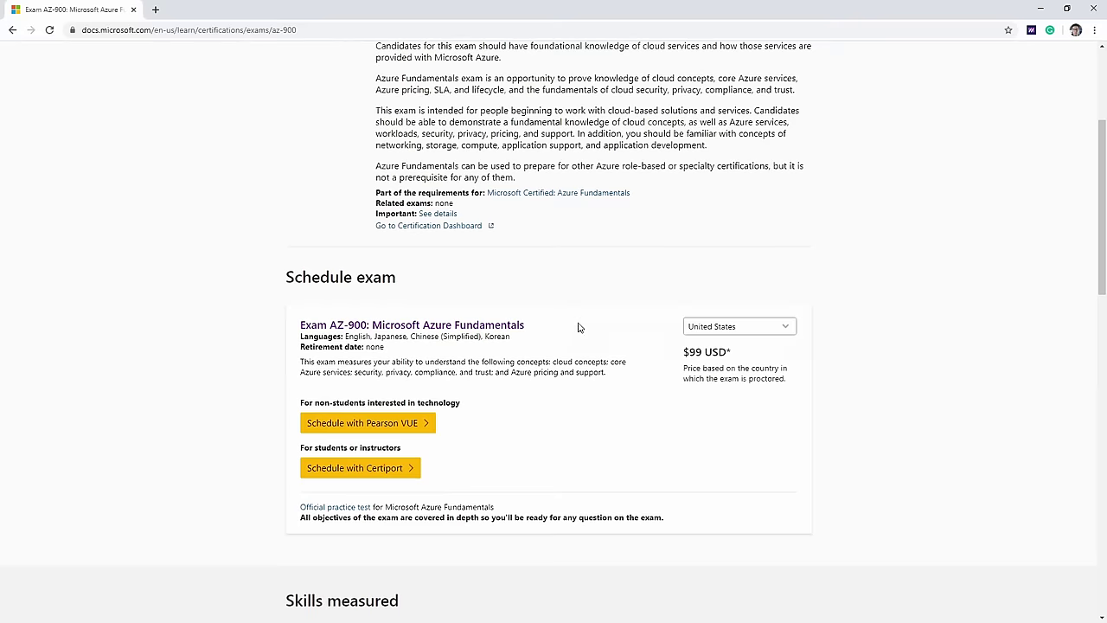
scroll(579, 327, "down", 2)
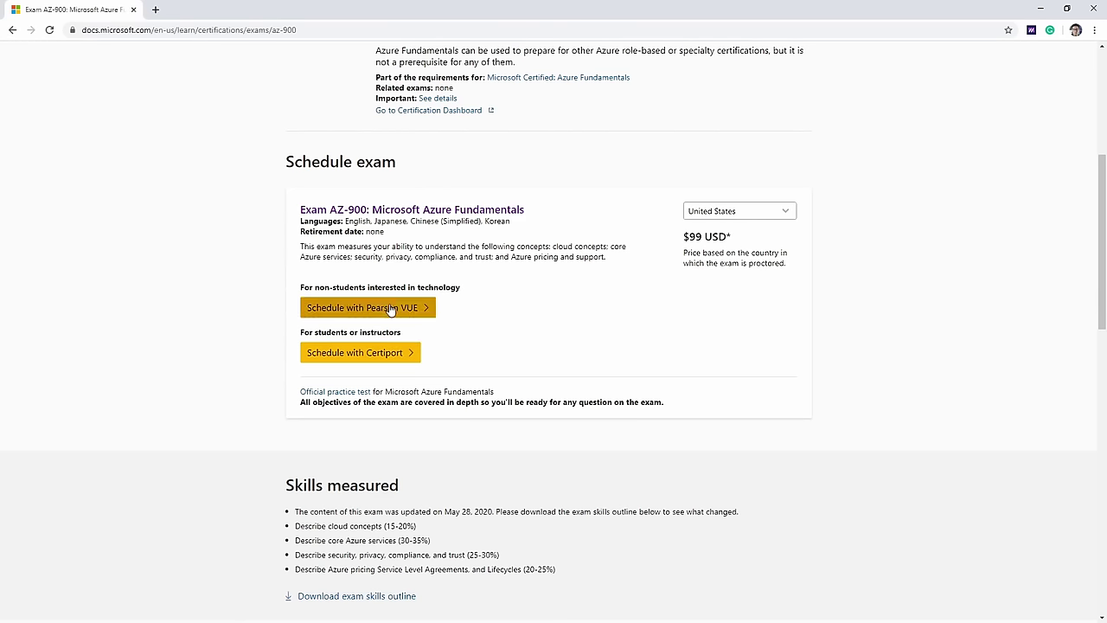
left_click(711, 219)
scroll(747, 381, "up", 20)
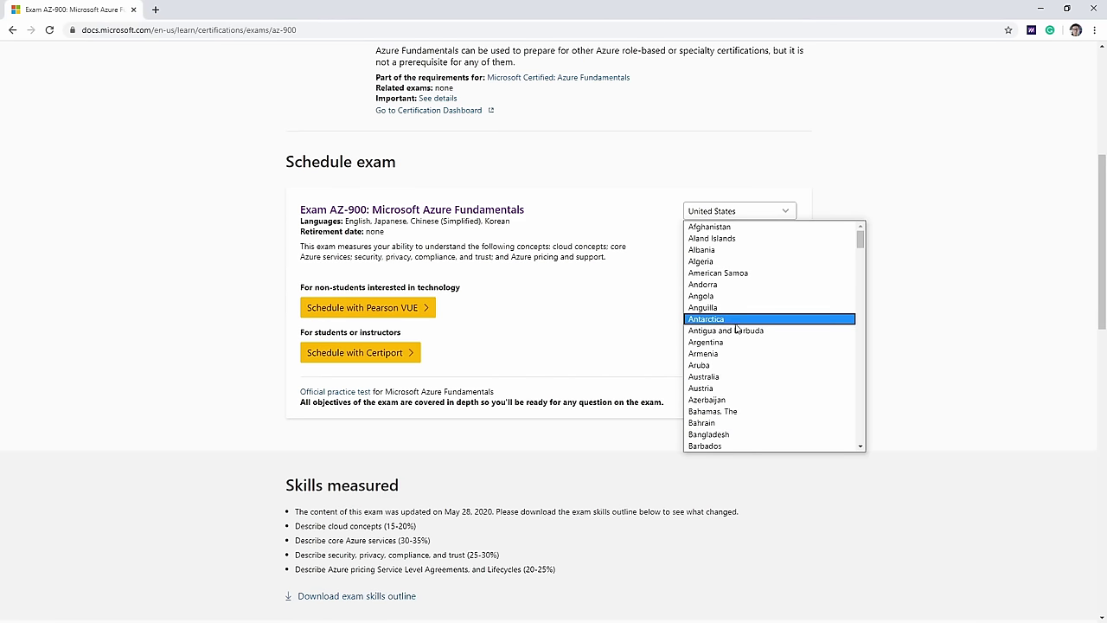
scroll(740, 372, "down", 10)
scroll(741, 413, "down", 3)
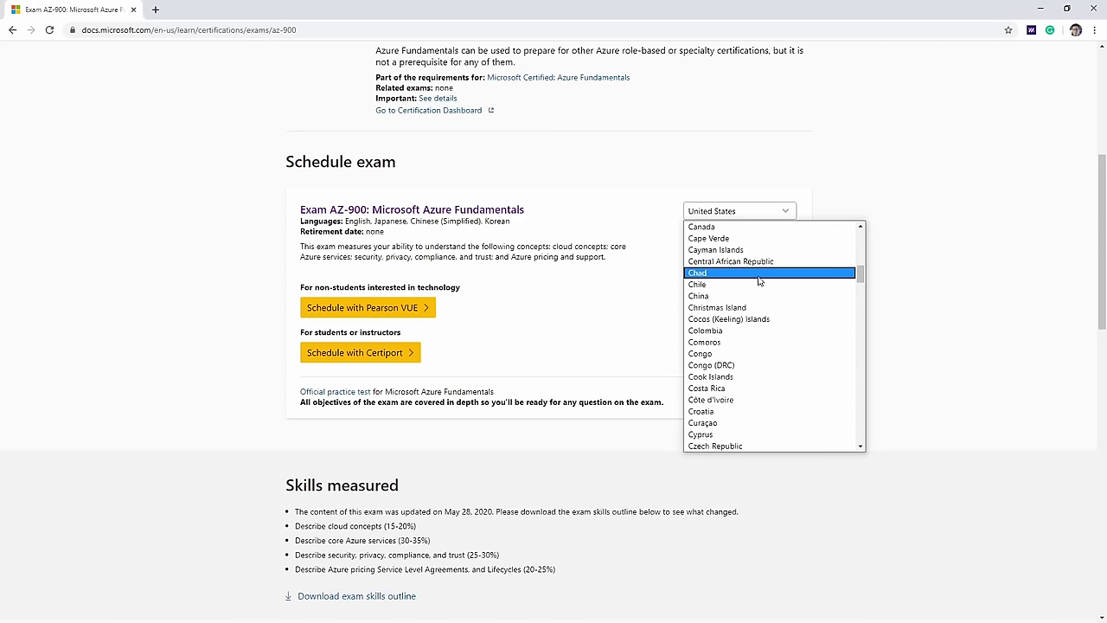
left_click(774, 229)
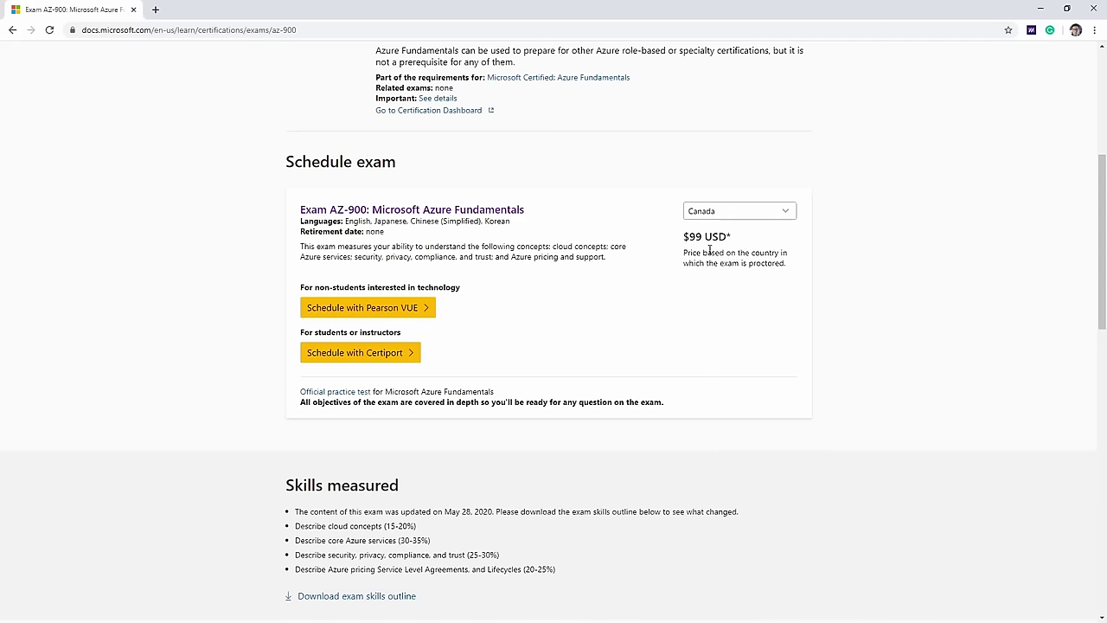
left_click(415, 317)
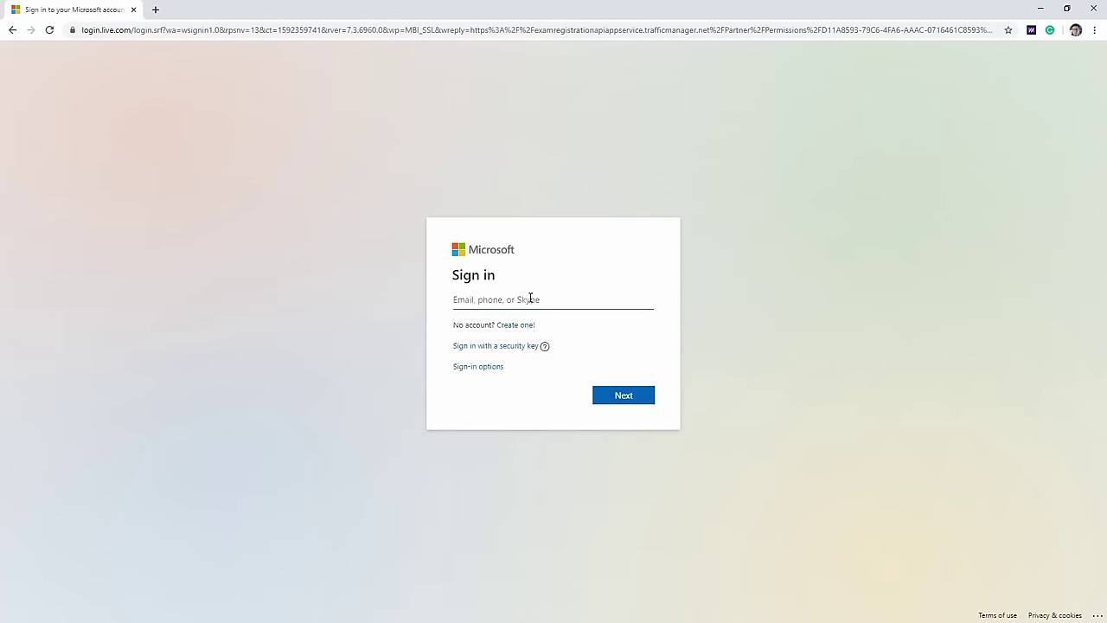
Sign in with the Microsoft account e-mail and password.
left_click(625, 398)
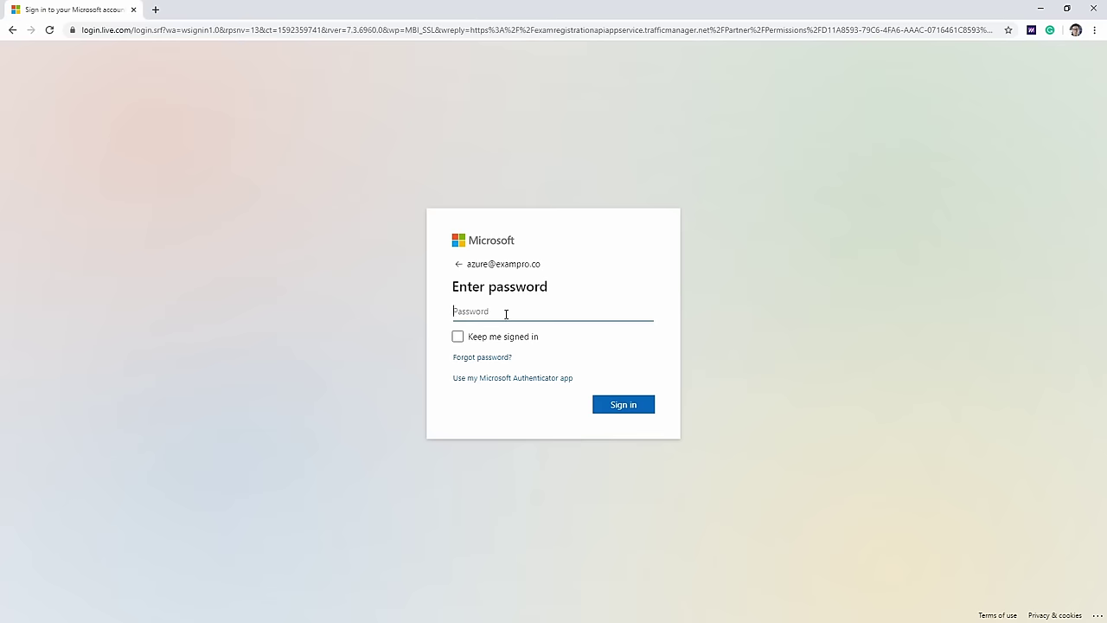
key("ctrl+v")
left_click(623, 403)
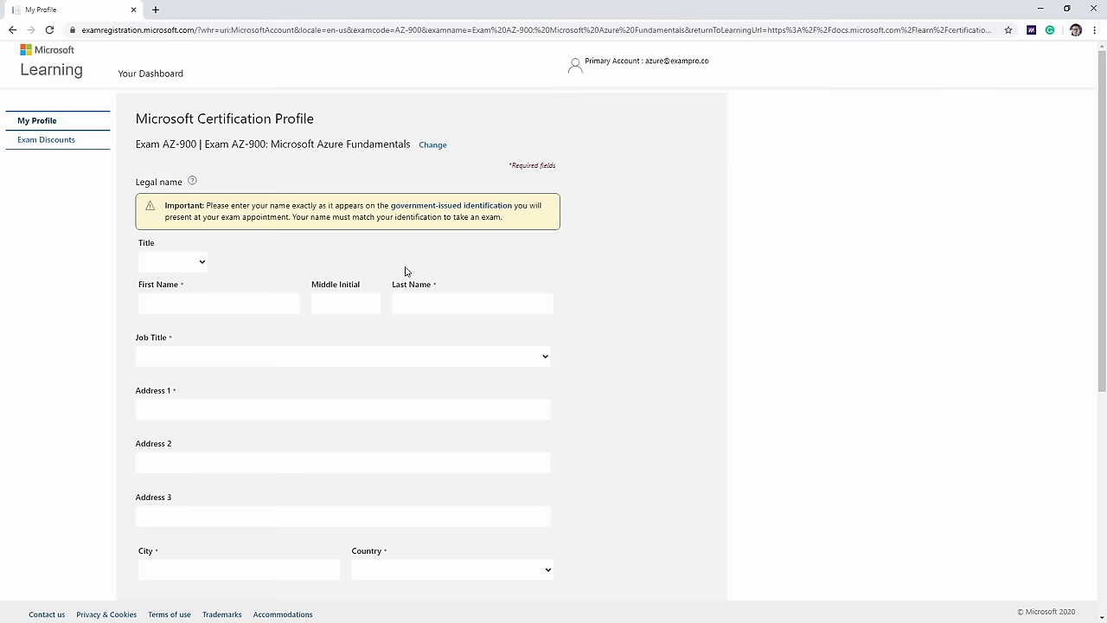
Review the certification profile's legal name notice and continue to Pearson VUE.
scroll(388, 385, "down", 5)
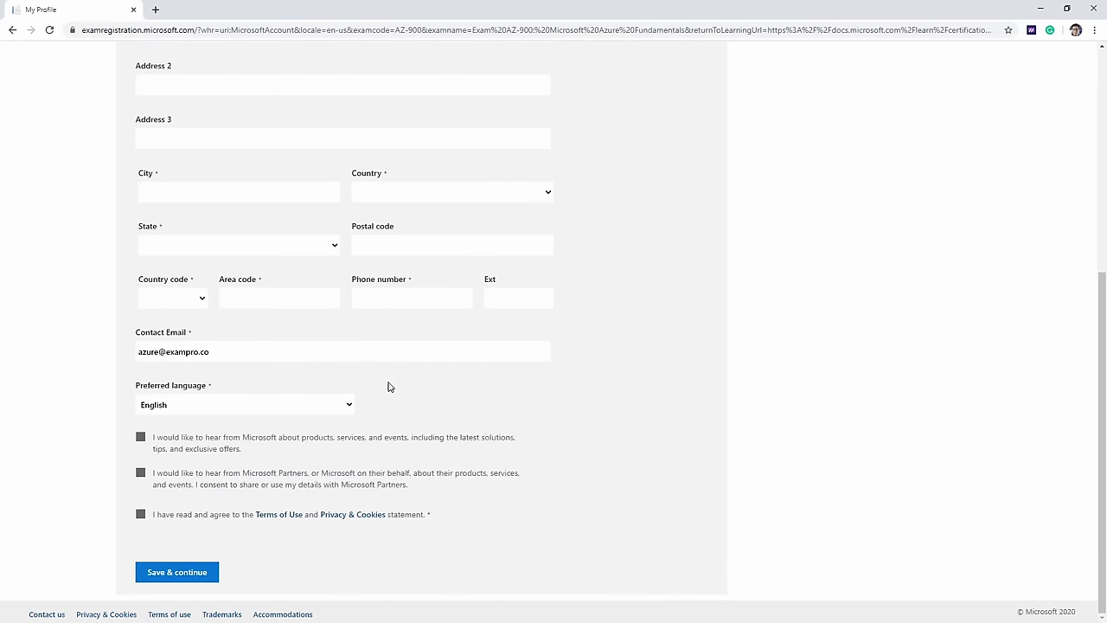
scroll(389, 389, "up", 5)
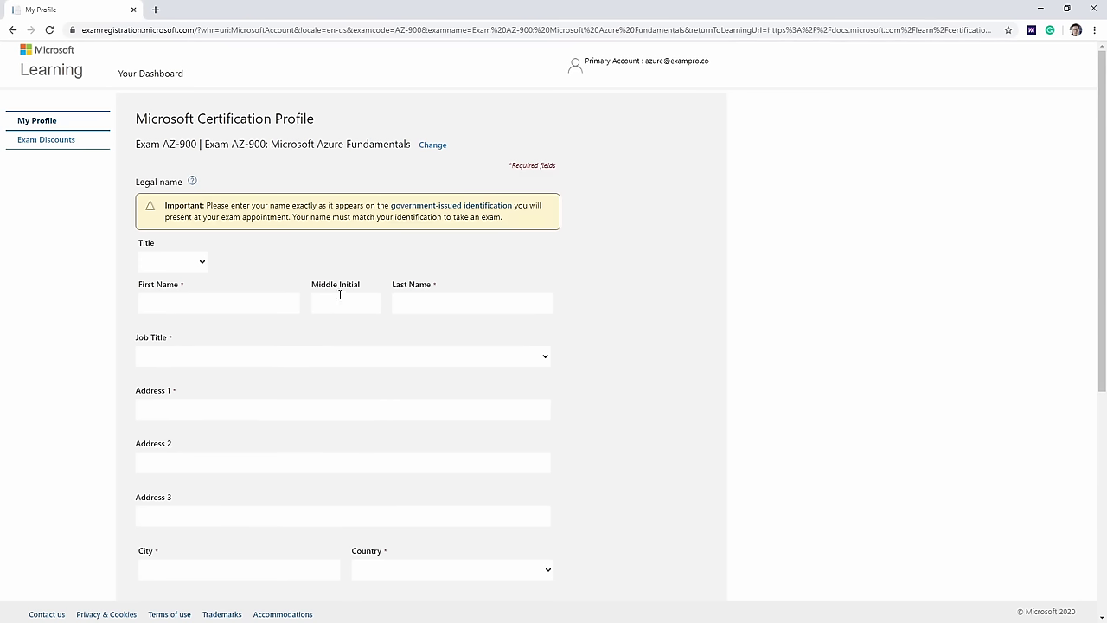
left_click_drag(254, 207, 547, 208)
left_click(548, 215)
scroll(389, 354, "down", 3)
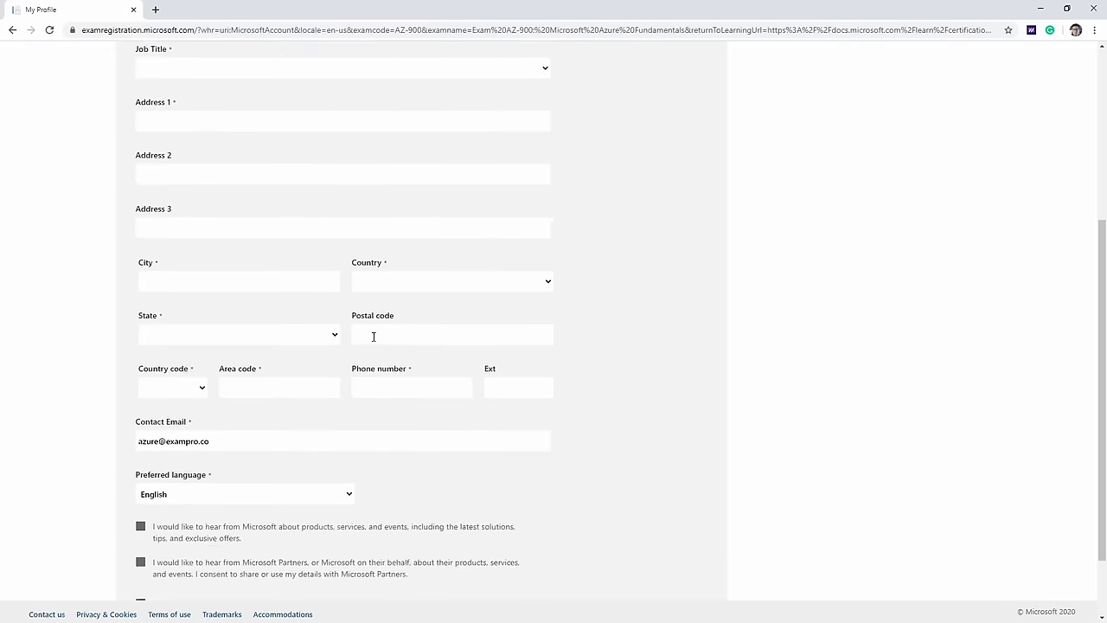
scroll(373, 334, "up", 3)
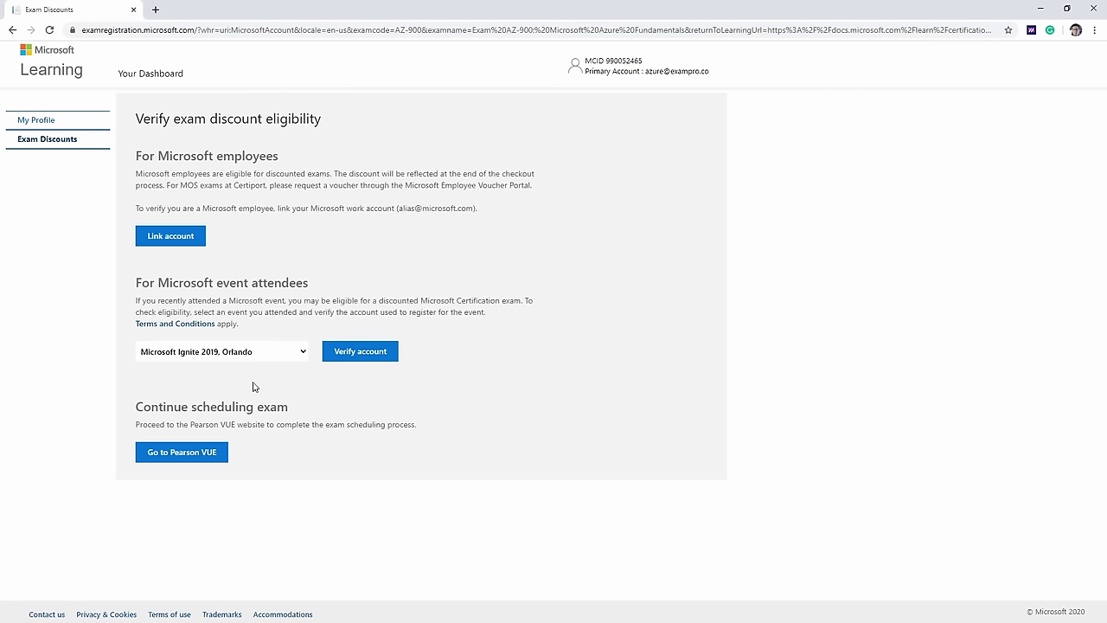
left_click(181, 454)
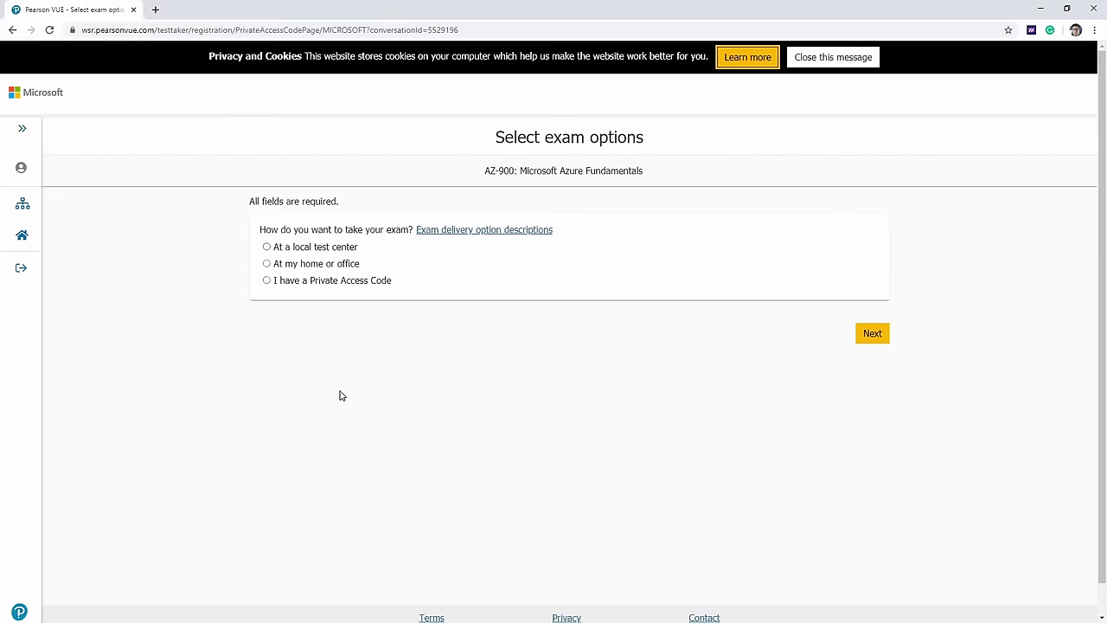
Choose a local test center and English, then accept the AZ-900 exam details.
left_click(297, 248)
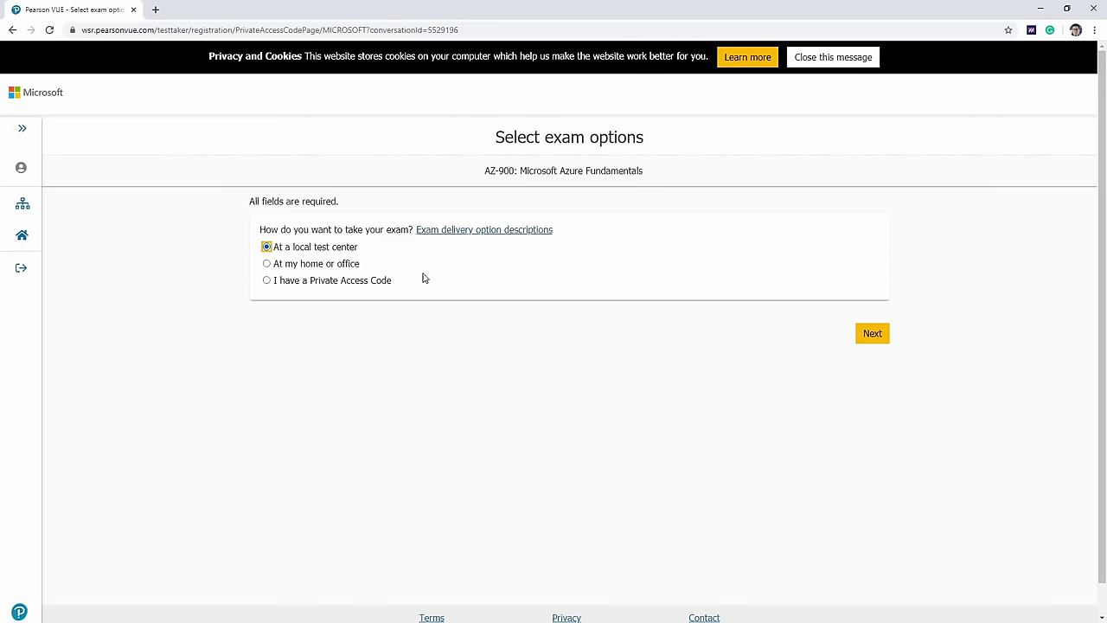
left_click(871, 333)
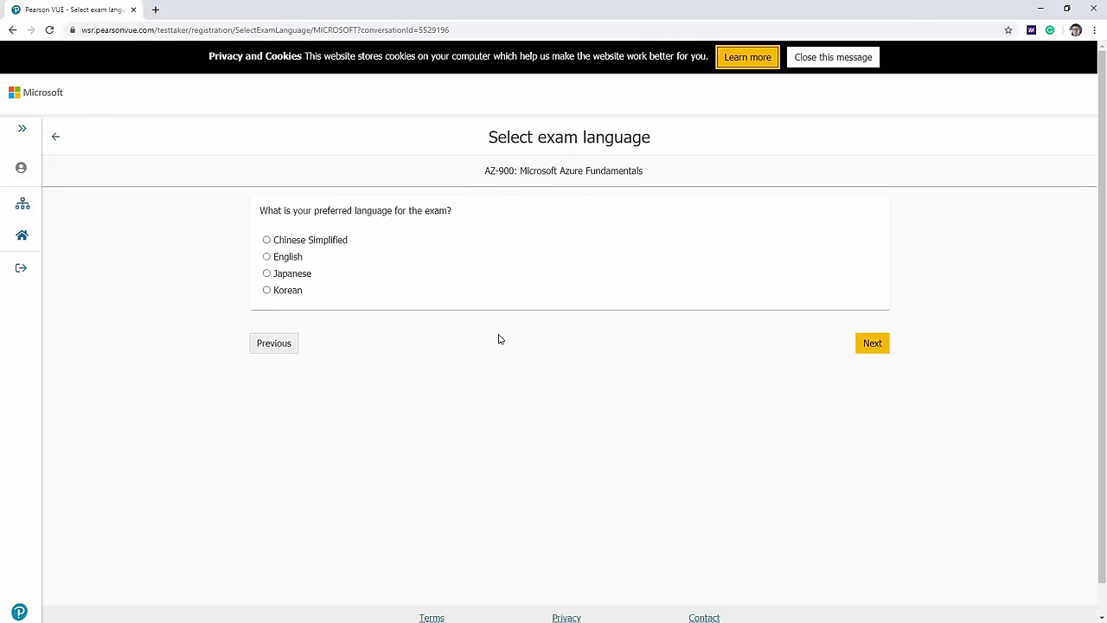
left_click(301, 258)
left_click(866, 345)
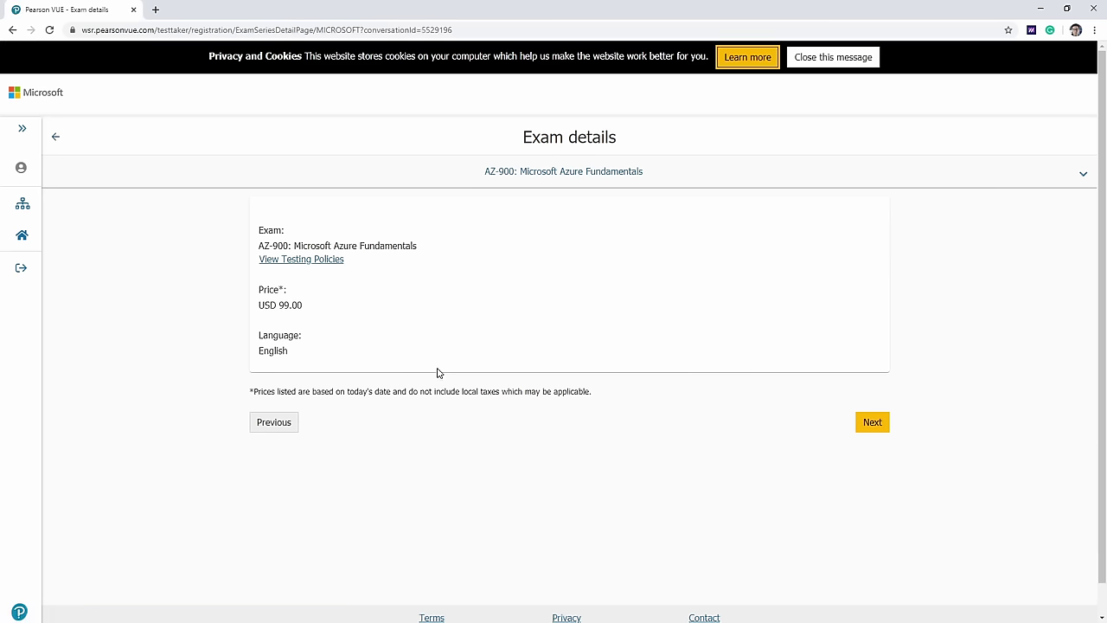
left_click(872, 422)
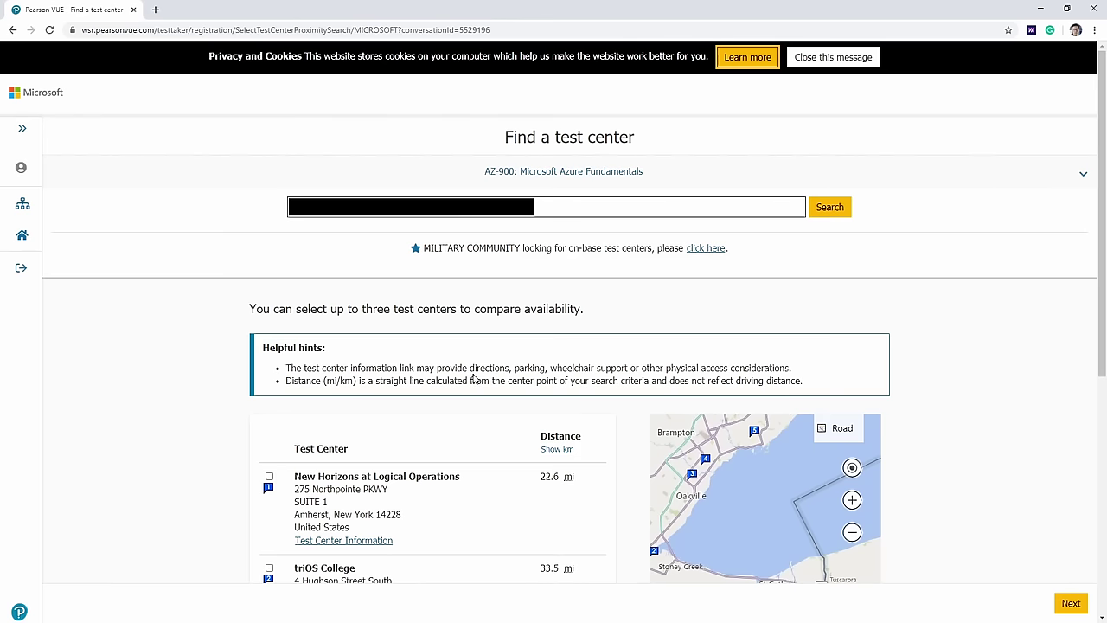
Tick CIMT-Mississauga, Canadian Business College and SSCI, then continue to appointments.
scroll(478, 380, "down", 3)
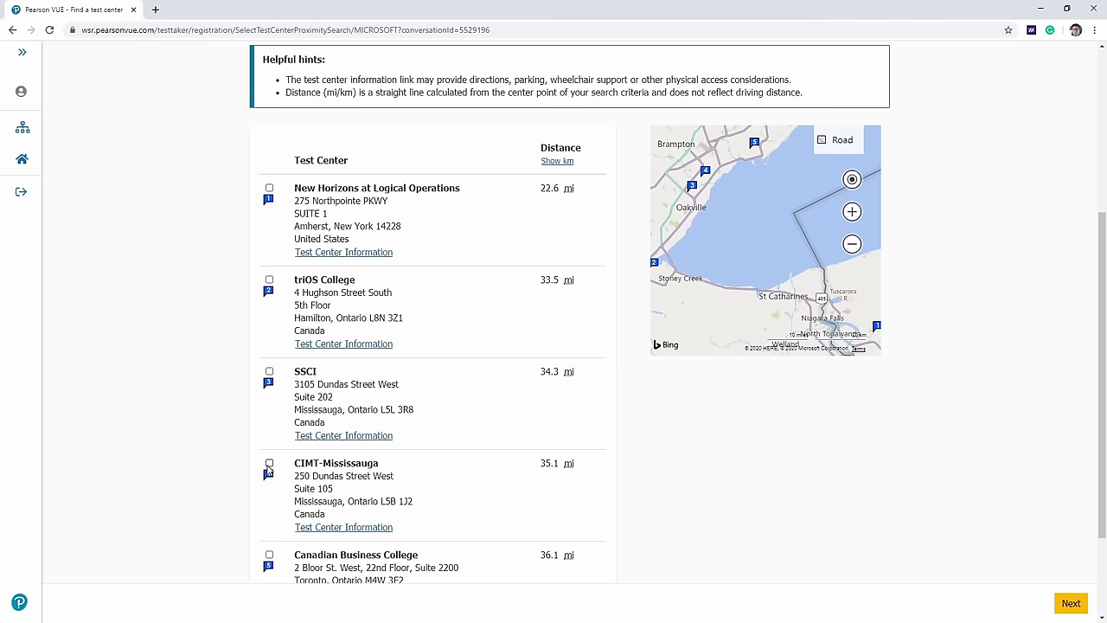
left_click(269, 464)
scroll(269, 458, "down", 2)
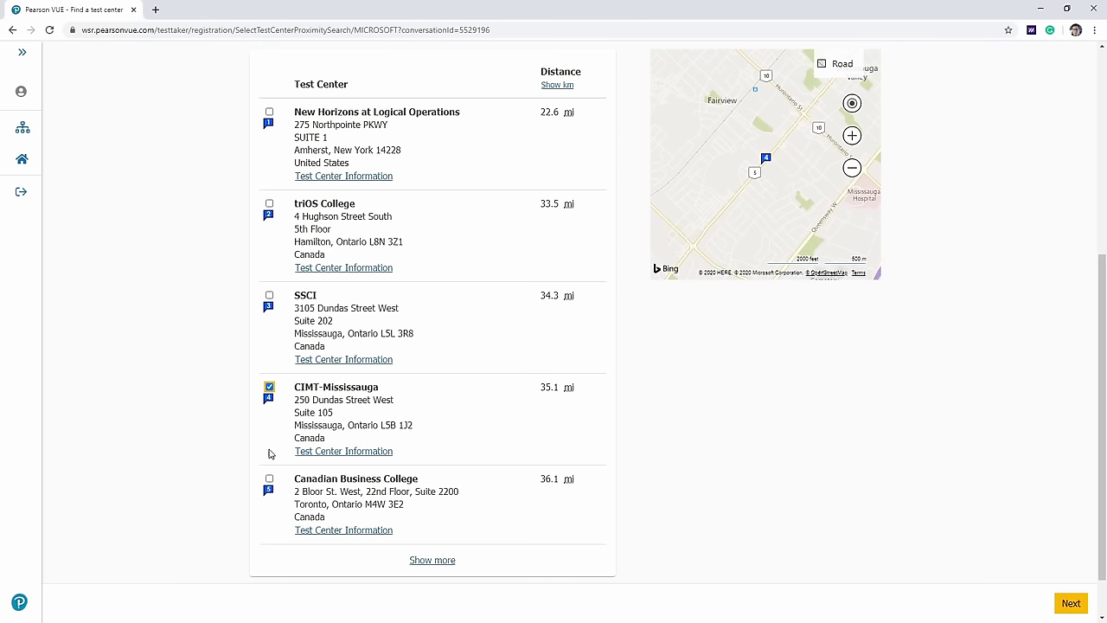
left_click(270, 478)
left_click(269, 296)
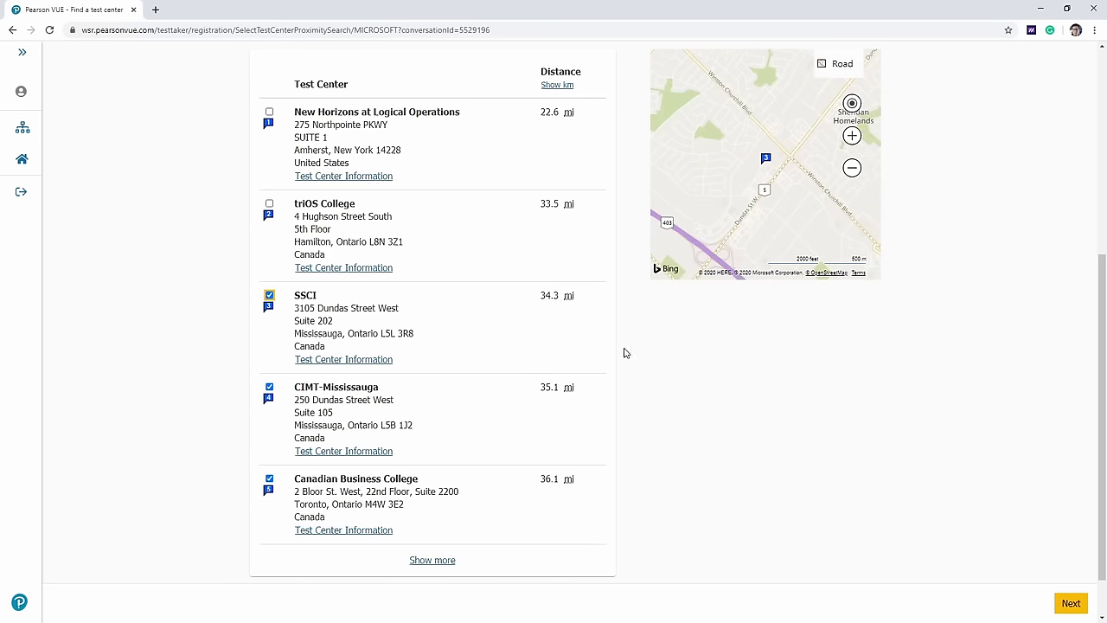
left_click(1071, 603)
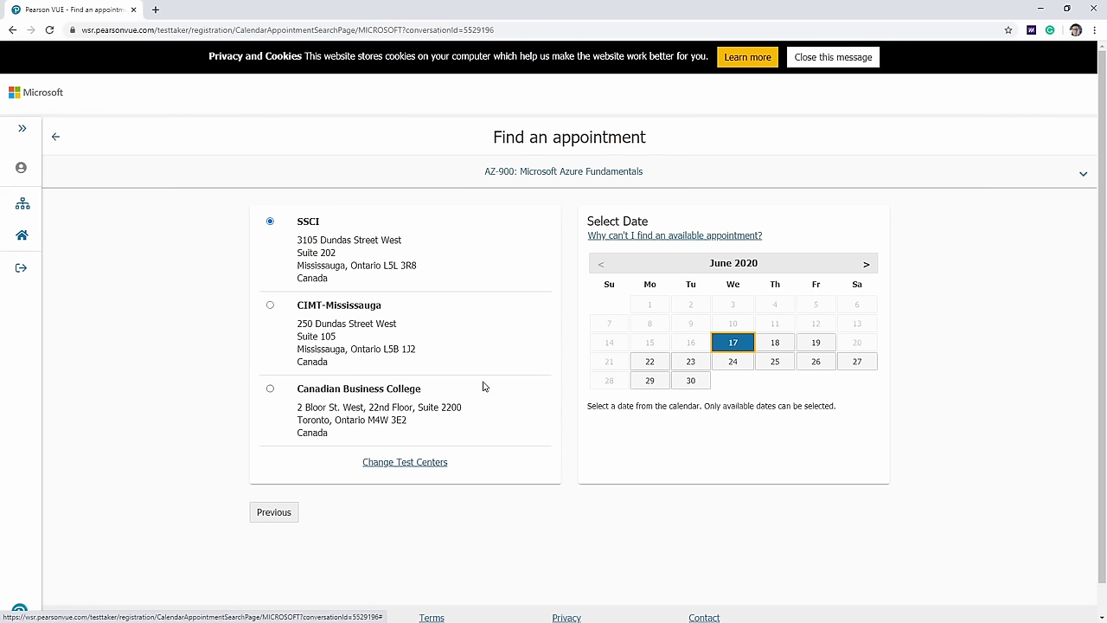
Compare CIMT and SSCI dates, then book SSCI on Thursday, June 18, 2020 at 12:00 PM.
left_click(270, 305)
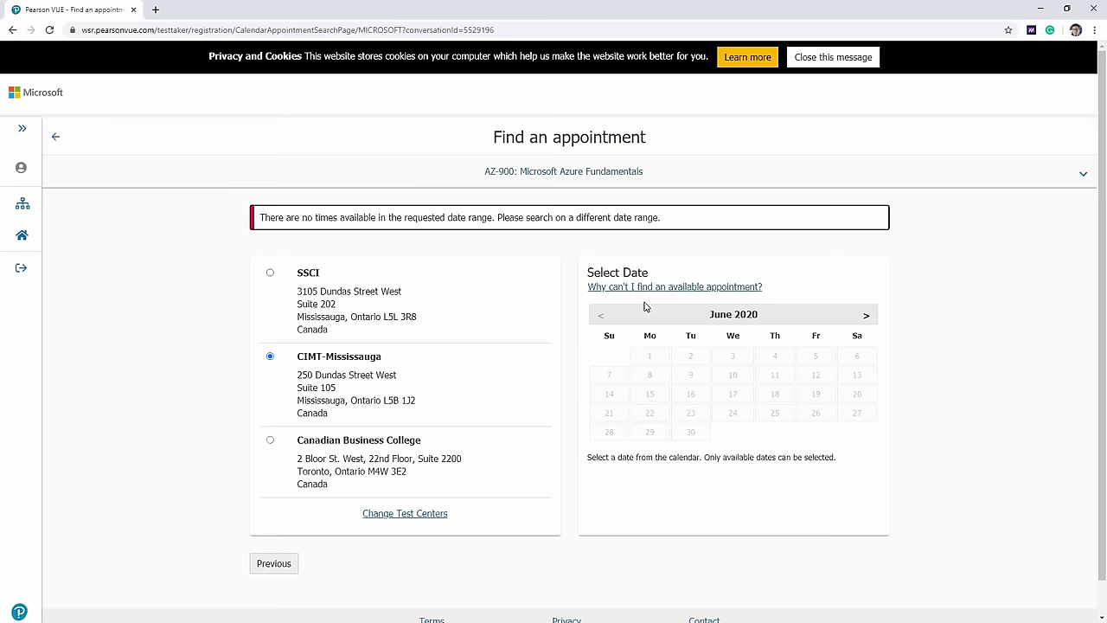
left_click(866, 315)
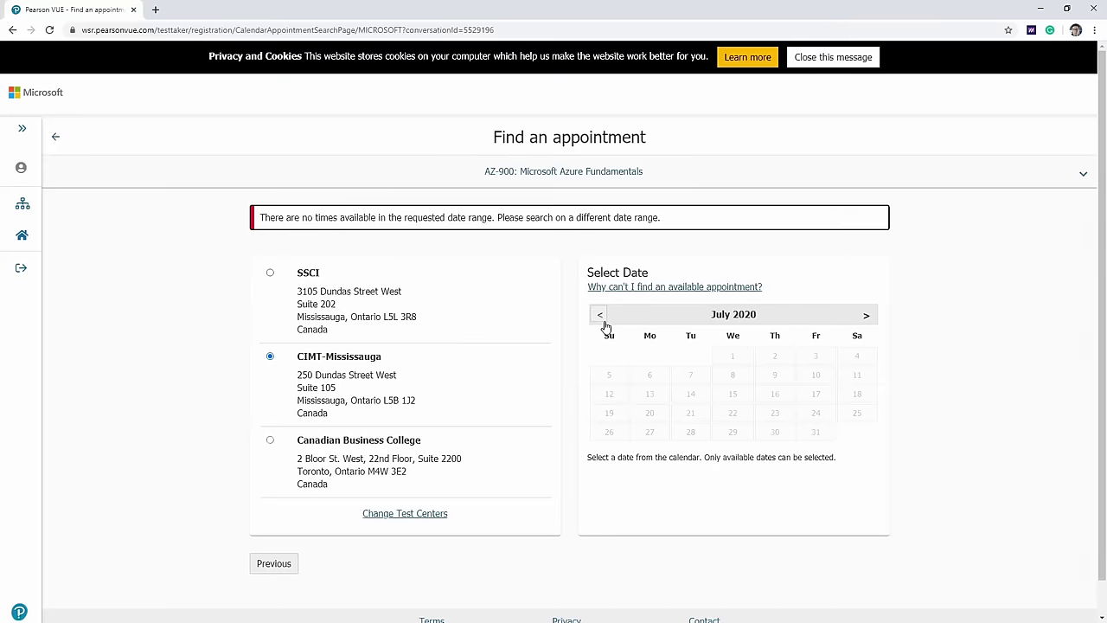
left_click(600, 315)
left_click(270, 273)
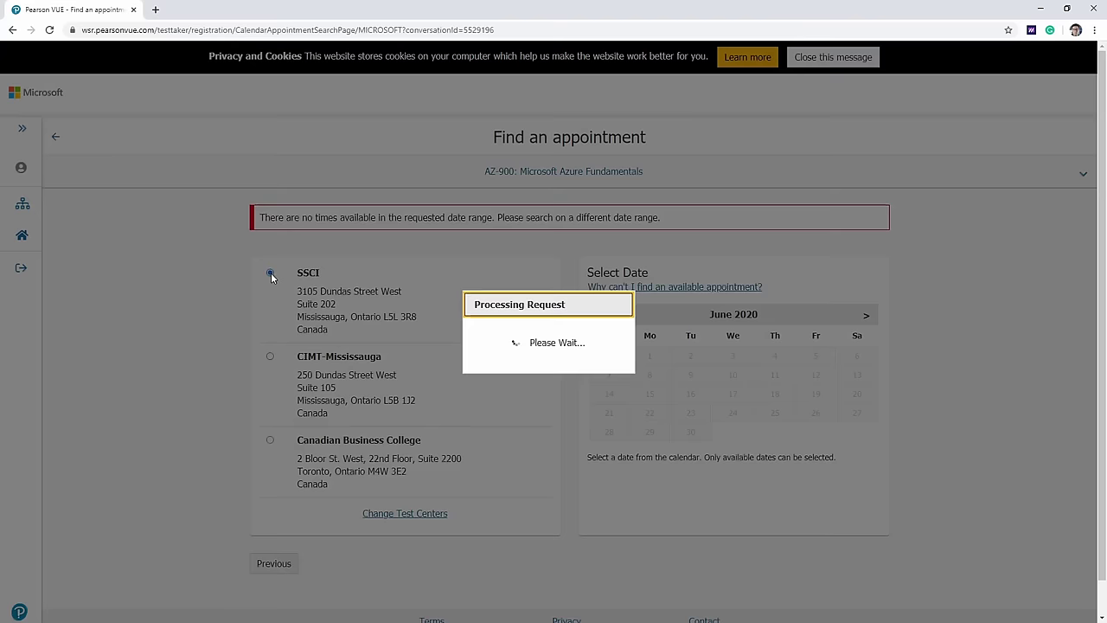
left_click(772, 343)
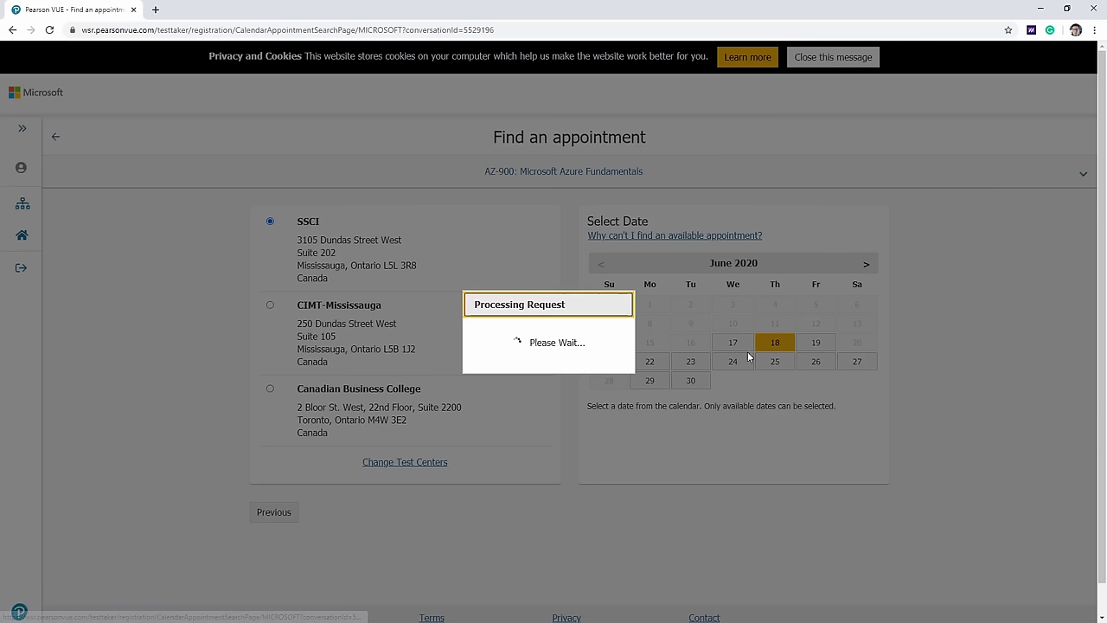
scroll(621, 381, "down", 2)
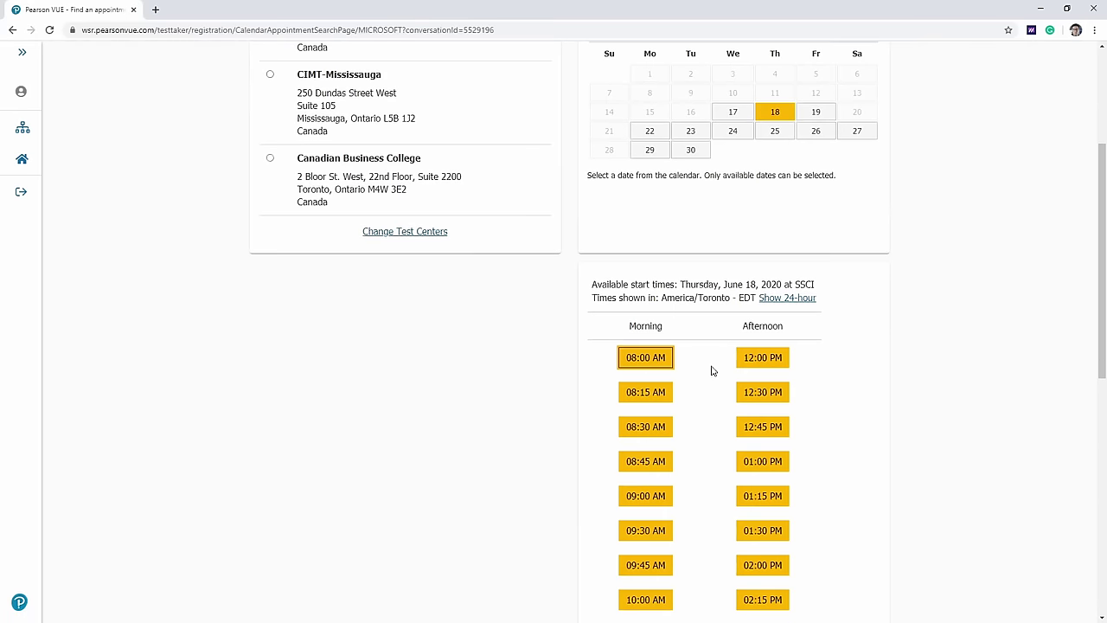
left_click(761, 358)
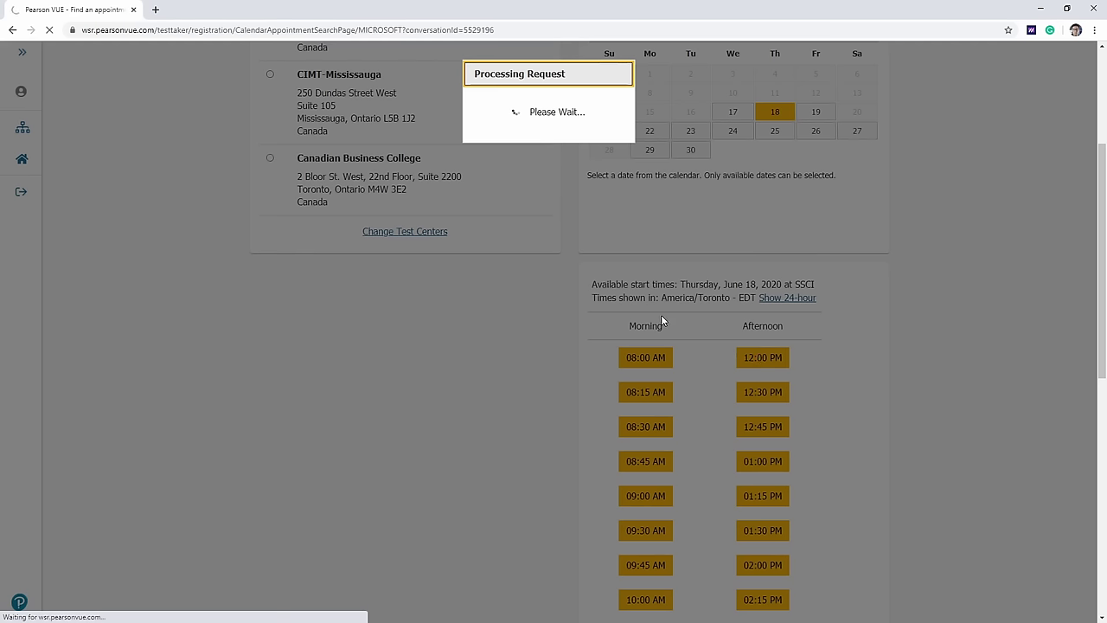